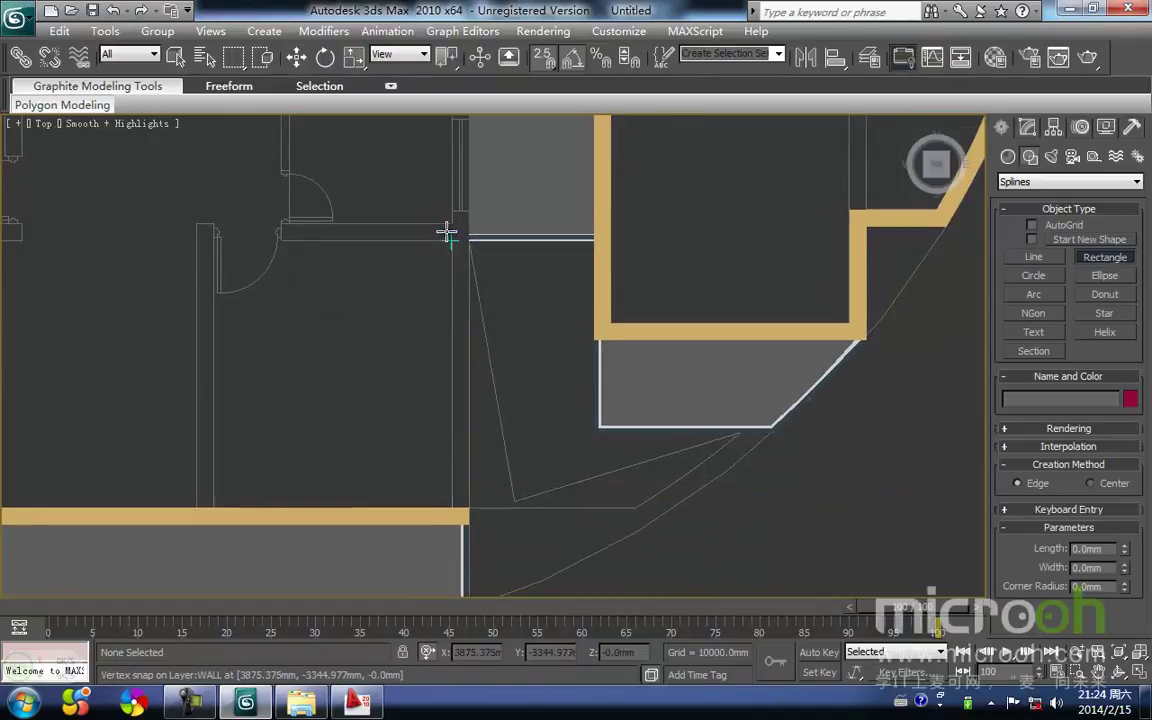
Step: Draw snapped rectangles of 4180 × 240 mm and 600 × 240 mm over the plan's two wall pieces beside the narrow recess
{"action": "left_click_drag", "start_coordinate": [455, 277], "coordinate": [481, 508]}
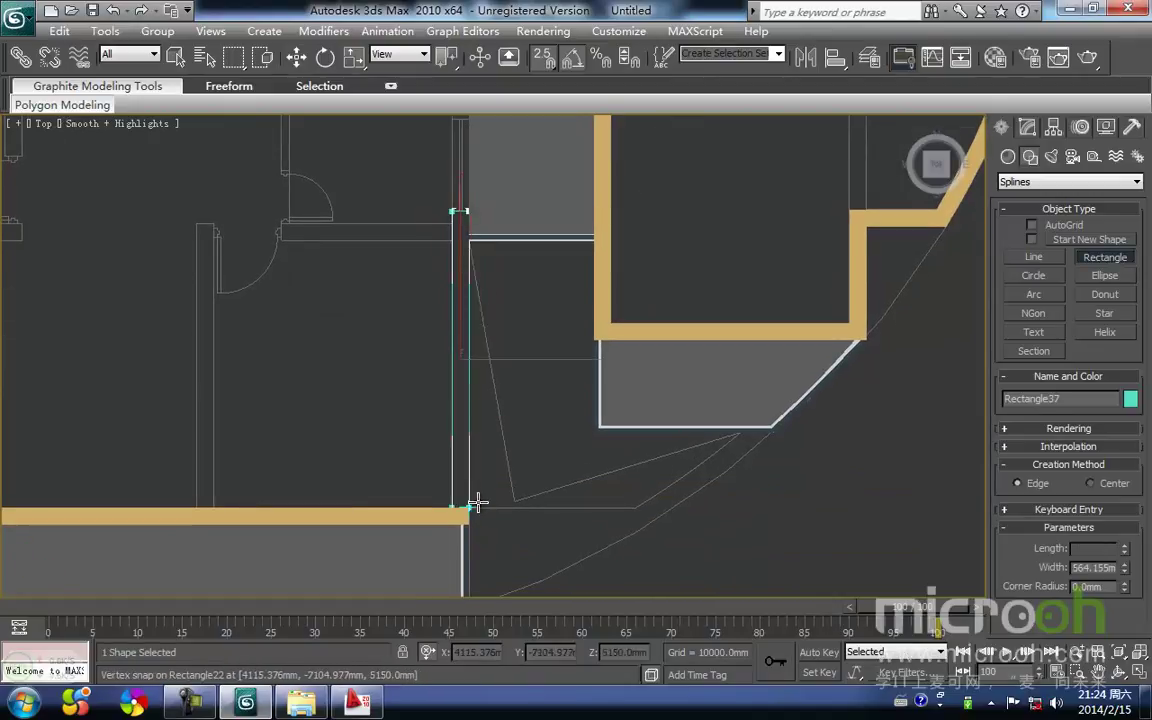
{"action": "middle_click_drag", "start_coordinate": [490, 152], "coordinate": [497, 433]}
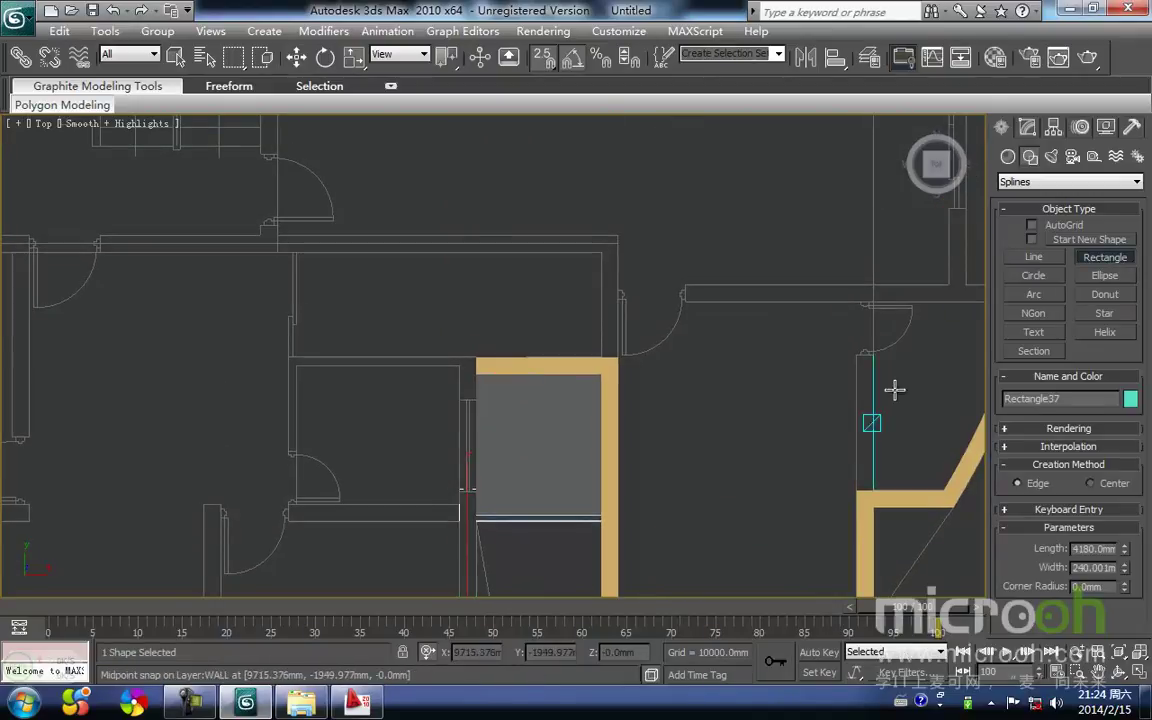
{"action": "middle_click_drag", "start_coordinate": [551, 335], "coordinate": [584, 264]}
{"action": "scroll", "coordinate": [584, 264], "scroll_direction": "up", "scroll_amount": 2}
{"action": "left_click_drag", "start_coordinate": [500, 289], "coordinate": [511, 249]}
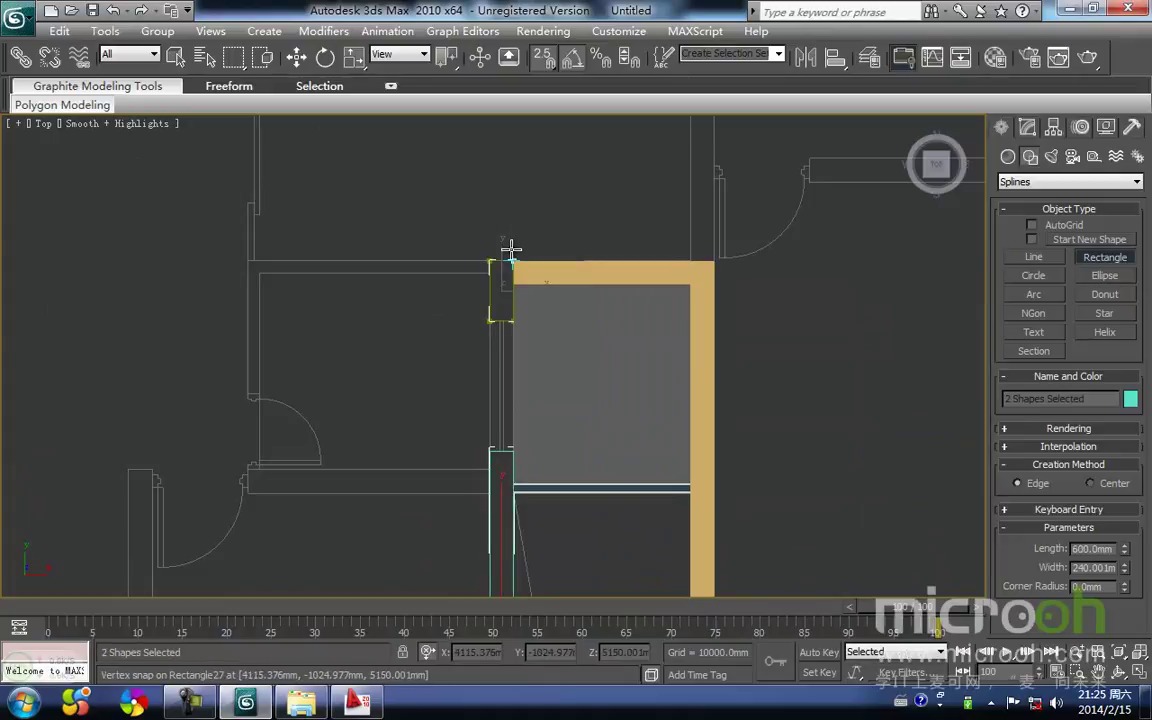
{"action": "right_click", "coordinate": [592, 208]}
Step: Extrude the new wall rectangles 2800 mm
{"action": "middle_click_drag", "start_coordinate": [505, 485], "coordinate": [495, 317]}
{"action": "left_click", "coordinate": [570, 426]}
{"action": "left_click_drag", "start_coordinate": [556, 487], "coordinate": [382, 418]}
{"action": "left_click", "coordinate": [1027, 127]}
{"action": "left_click", "coordinate": [1101, 202]}
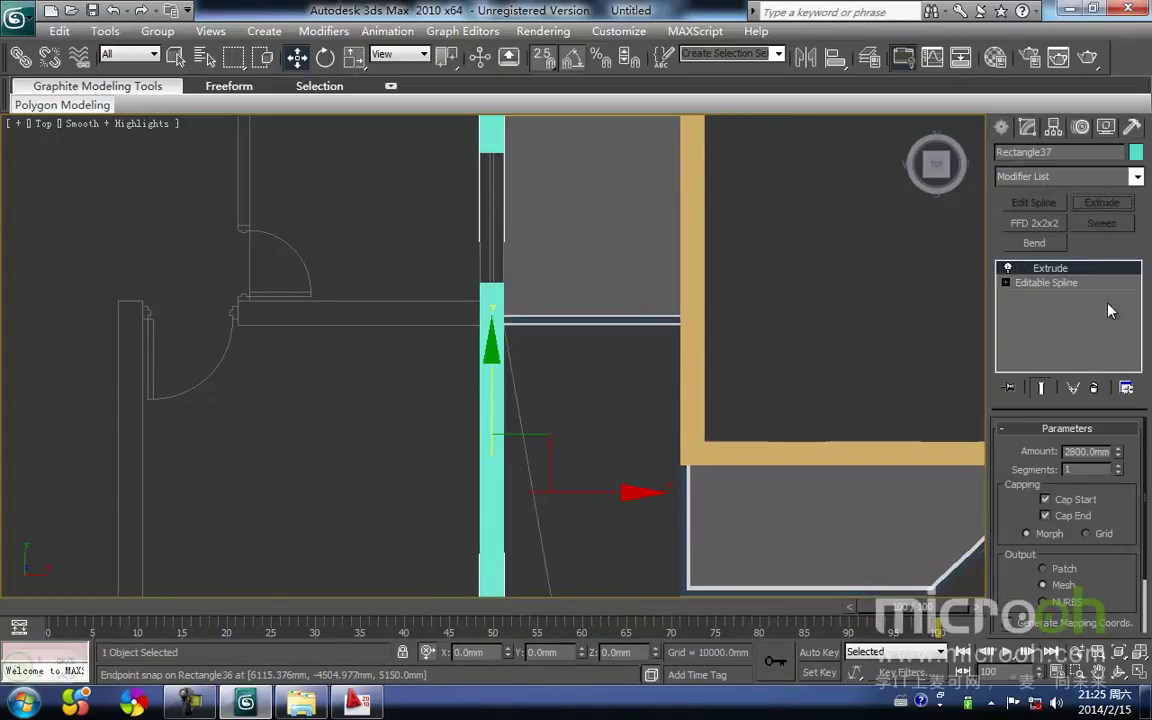
Step: Move the extruded side wall vertically in the front view so it snaps level with the existing facade walls
{"action": "middle_click_drag", "start_coordinate": [616, 433], "coordinate": [632, 398]}
{"action": "left_click_drag", "start_coordinate": [594, 416], "coordinate": [445, 379]}
{"action": "mouse_move", "coordinate": [505, 378]}
{"action": "middle_mouse_down"}
{"action": "mouse_move", "coordinate": [434, 429]}
{"action": "mouse_move", "coordinate": [506, 329]}
{"action": "mouse_move", "coordinate": [505, 405]}
{"action": "middle_mouse_up"}
{"action": "key", "text": "f"}
{"action": "scroll", "coordinate": [505, 400], "scroll_direction": "down", "scroll_amount": 3}
{"action": "key", "text": "space"}
{"action": "left_click_drag", "start_coordinate": [490, 401], "coordinate": [497, 236]}
{"action": "mouse_move", "coordinate": [503, 152]}
{"action": "left_mouse_down"}
{"action": "mouse_move", "coordinate": [496, 141]}
{"action": "mouse_move", "coordinate": [502, 150]}
{"action": "left_mouse_up"}
{"action": "middle_click_drag", "start_coordinate": [565, 300], "coordinate": [512, 330], "text": "alt"}
{"action": "middle_click_drag", "start_coordinate": [405, 327], "coordinate": [529, 268]}
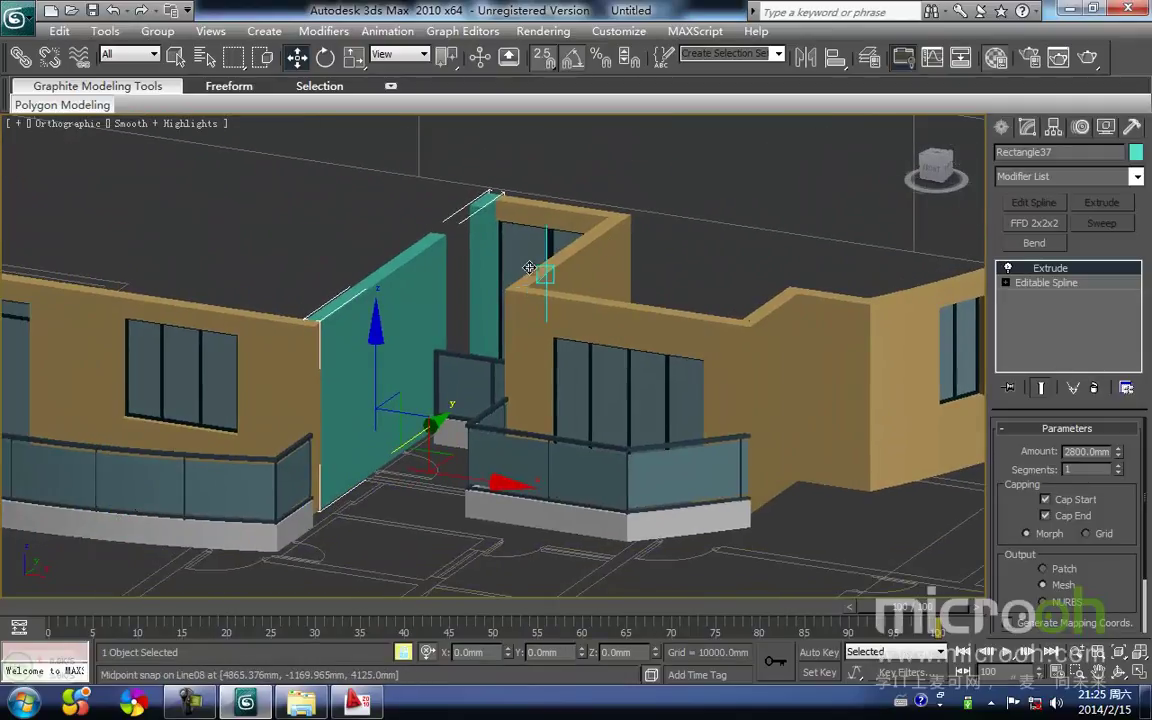
Step: Assign the 墙面2 material to the new side wall
{"action": "key", "text": "m"}
{"action": "left_click", "coordinate": [771, 367]}
{"action": "middle_click_drag", "start_coordinate": [350, 227], "coordinate": [315, 273]}
{"action": "left_click", "coordinate": [299, 266]}
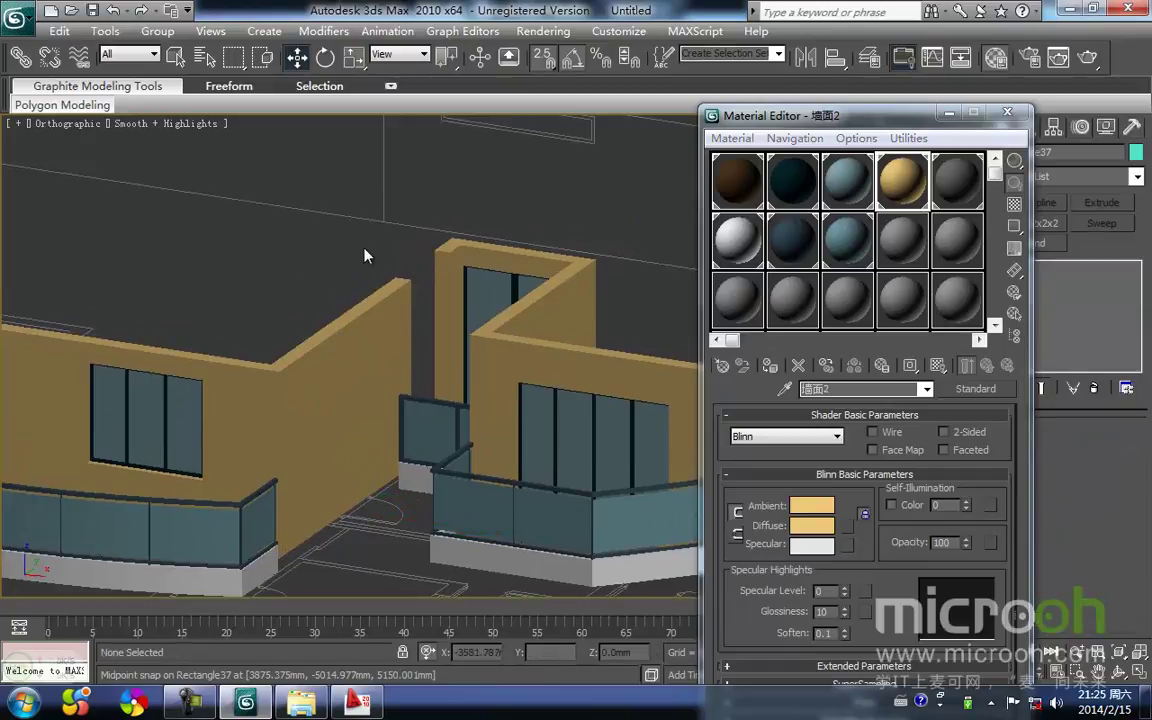
{"action": "left_click", "coordinate": [1008, 114]}
Step: Switch to wireframe display and select the three-object window assembly, including its wall infill, in the recess beyond the long curved balcony
{"action": "middle_click_drag", "start_coordinate": [496, 256], "coordinate": [557, 261]}
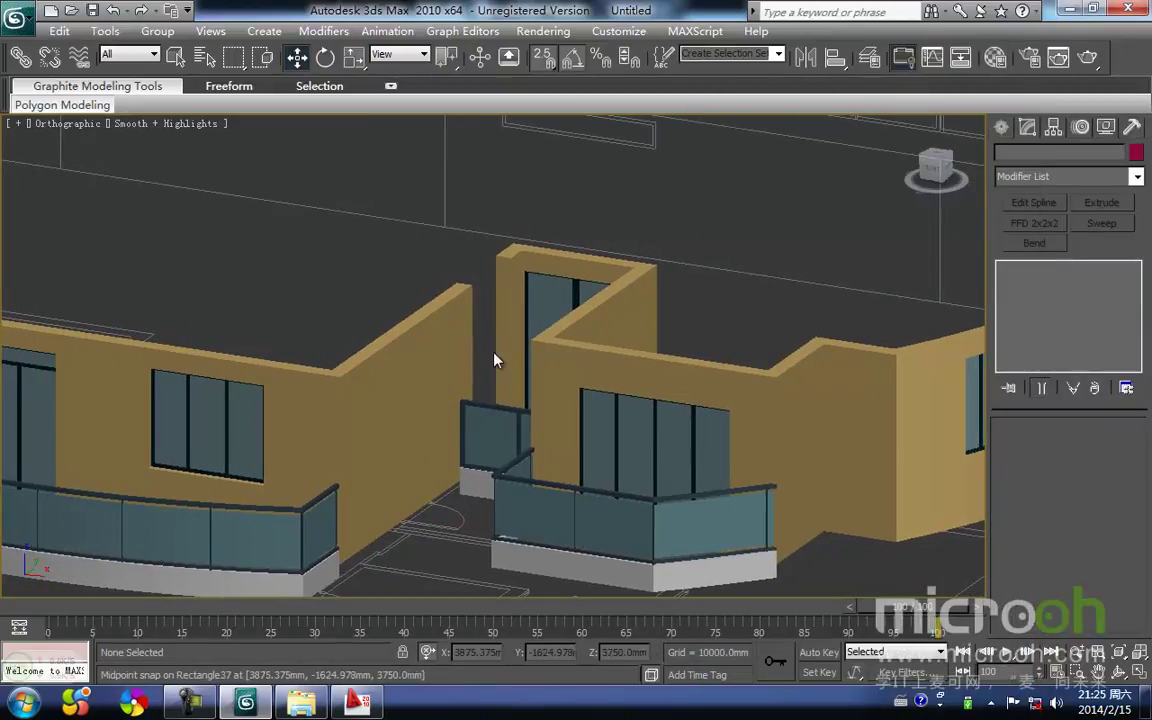
{"action": "middle_click_drag", "start_coordinate": [486, 368], "coordinate": [557, 314]}
{"action": "middle_click_drag", "start_coordinate": [399, 393], "coordinate": [441, 355]}
{"action": "middle_click_drag", "start_coordinate": [557, 424], "coordinate": [550, 454], "text": "alt"}
{"action": "middle_click_drag", "start_coordinate": [599, 417], "coordinate": [534, 278]}
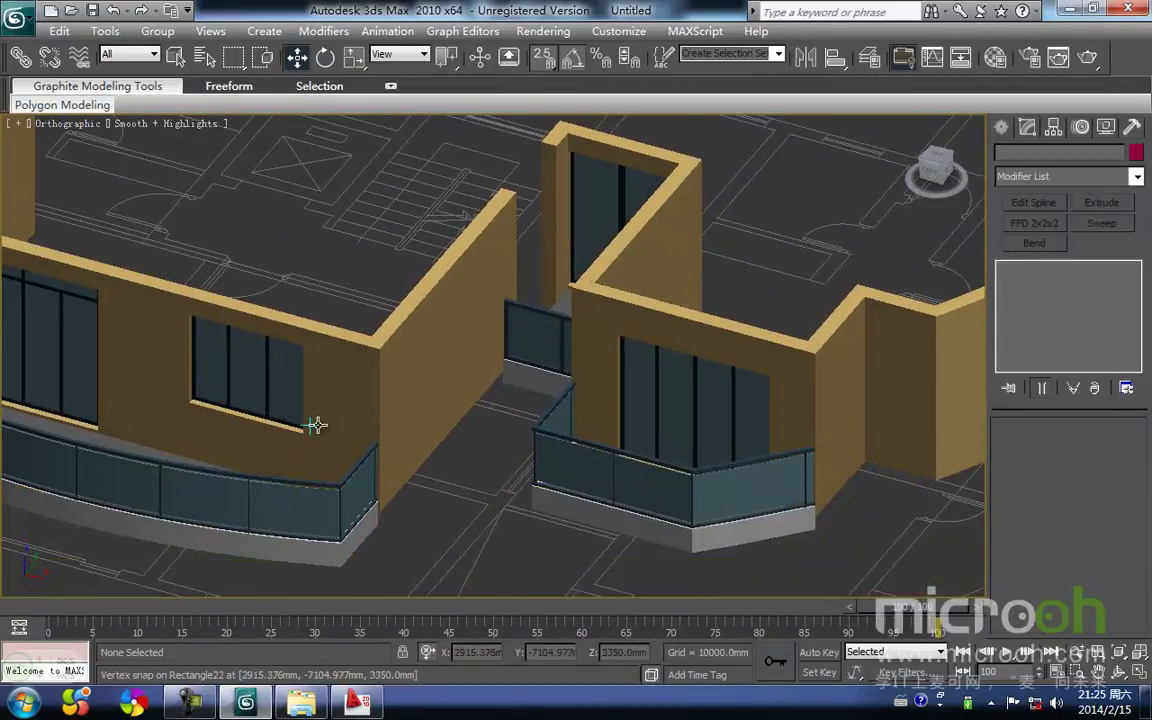
{"action": "middle_click_drag", "start_coordinate": [315, 425], "coordinate": [343, 382], "text": "alt"}
{"action": "key", "text": "F3"}
{"action": "scroll", "coordinate": [306, 386], "scroll_direction": "down", "scroll_amount": 3}
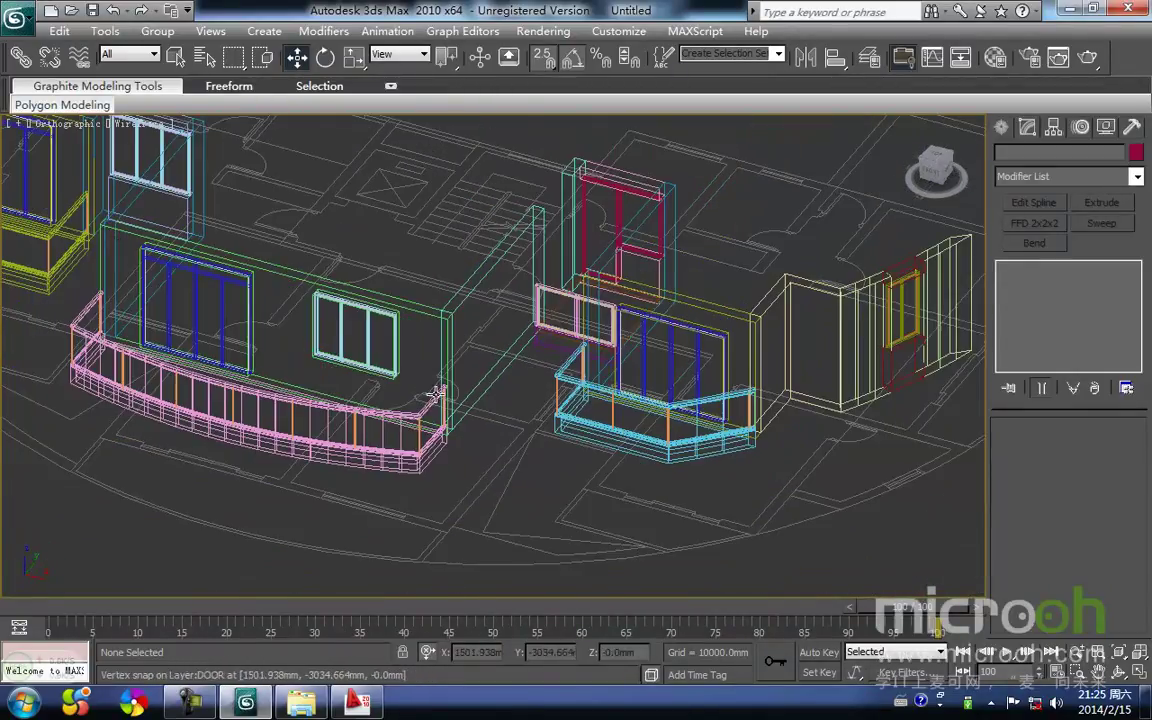
{"action": "middle_click_drag", "start_coordinate": [455, 450], "coordinate": [496, 442], "text": "alt"}
{"action": "middle_click_drag", "start_coordinate": [89, 300], "coordinate": [278, 322]}
{"action": "scroll", "coordinate": [270, 325], "scroll_direction": "up", "scroll_amount": 3}
{"action": "middle_click_drag", "start_coordinate": [177, 357], "coordinate": [473, 406]}
{"action": "left_click_drag", "start_coordinate": [335, 303], "coordinate": [328, 135]}
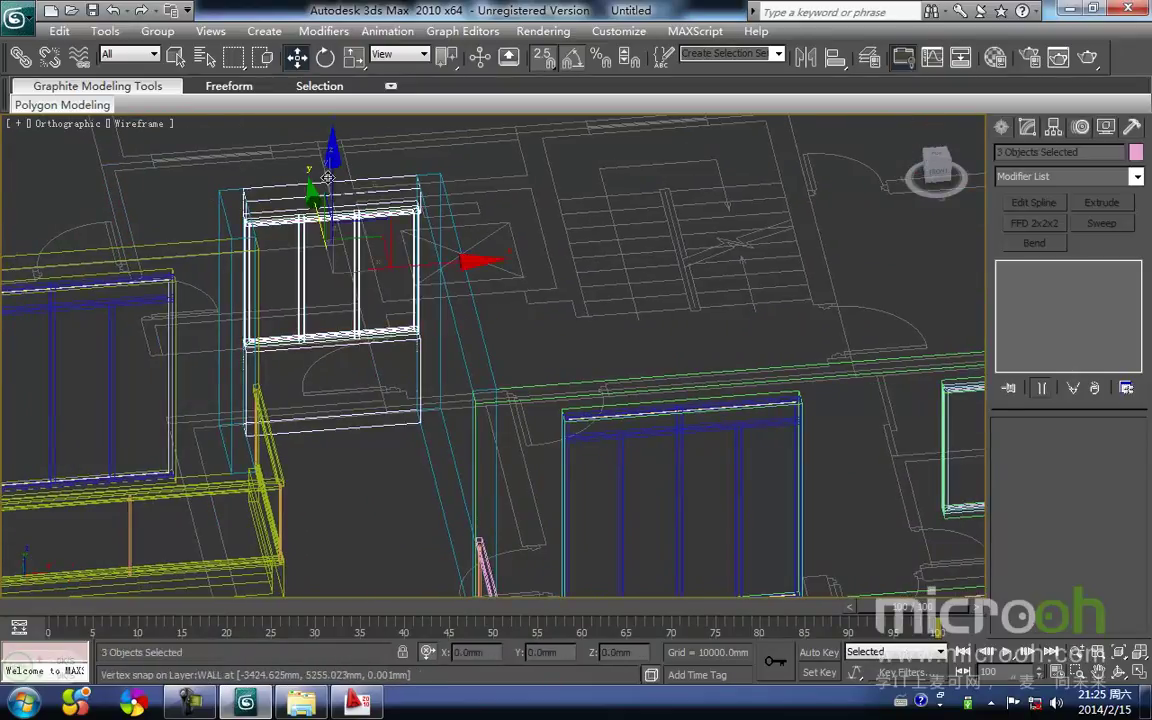
Step: Copy the selected window assembly in the top view to the area beside the opening in the new side wall
{"action": "middle_click_drag", "start_coordinate": [365, 245], "coordinate": [218, 368]}
{"action": "key", "text": "t"}
{"action": "key", "text": "z"}
{"action": "middle_click_drag", "start_coordinate": [216, 230], "coordinate": [401, 351]}
{"action": "scroll", "coordinate": [401, 351], "scroll_direction": "down", "scroll_amount": 3}
{"action": "scroll", "coordinate": [504, 420], "scroll_direction": "down", "scroll_amount": 4}
{"action": "middle_click_drag", "start_coordinate": [466, 408], "coordinate": [265, 406]}
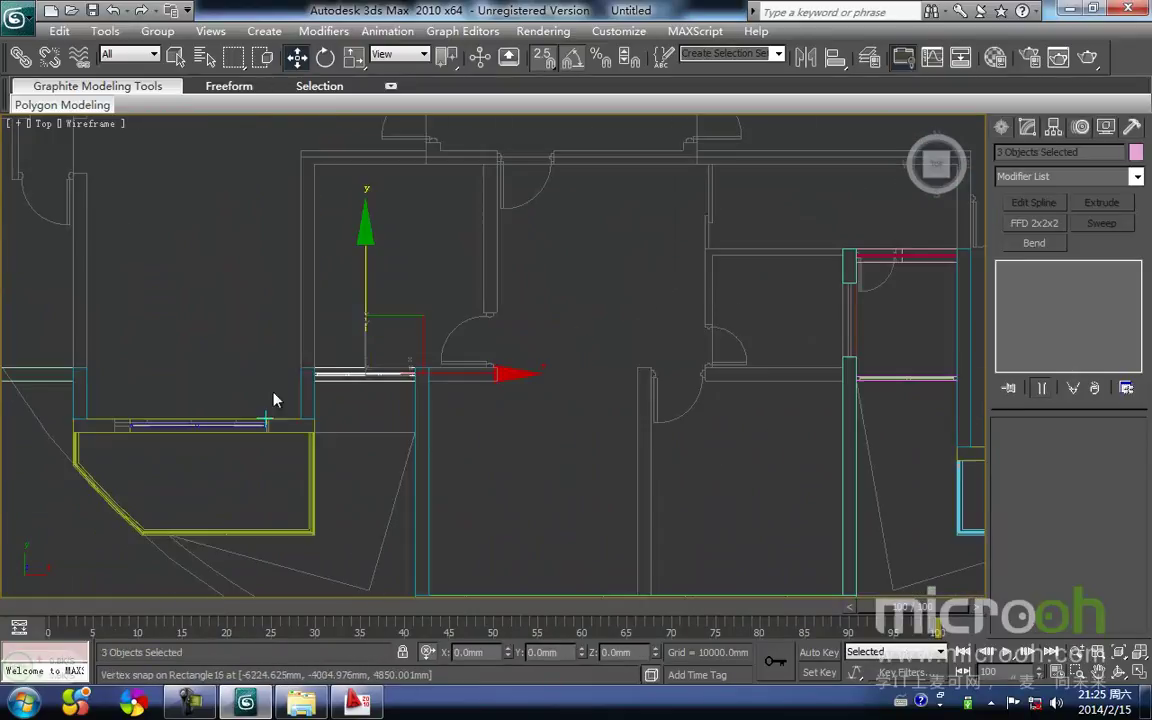
{"action": "scroll", "coordinate": [265, 406], "scroll_direction": "down", "scroll_amount": 2}
{"action": "middle_click_drag", "start_coordinate": [420, 362], "coordinate": [248, 397]}
{"action": "mouse_move", "coordinate": [190, 408]}
{"action": "left_mouse_down", "text": "shift"}
{"action": "mouse_move", "coordinate": [408, 363]}
{"action": "mouse_move", "coordinate": [558, 365]}
{"action": "left_mouse_up", "text": "shift"}
{"action": "key", "text": "Return"}
{"action": "middle_click_drag", "start_coordinate": [558, 365], "coordinate": [506, 372]}
Step: Rotate the copied window assembly a quarter turn and snap it into the side wall's opening against the longer wall piece
{"action": "key", "text": "e"}
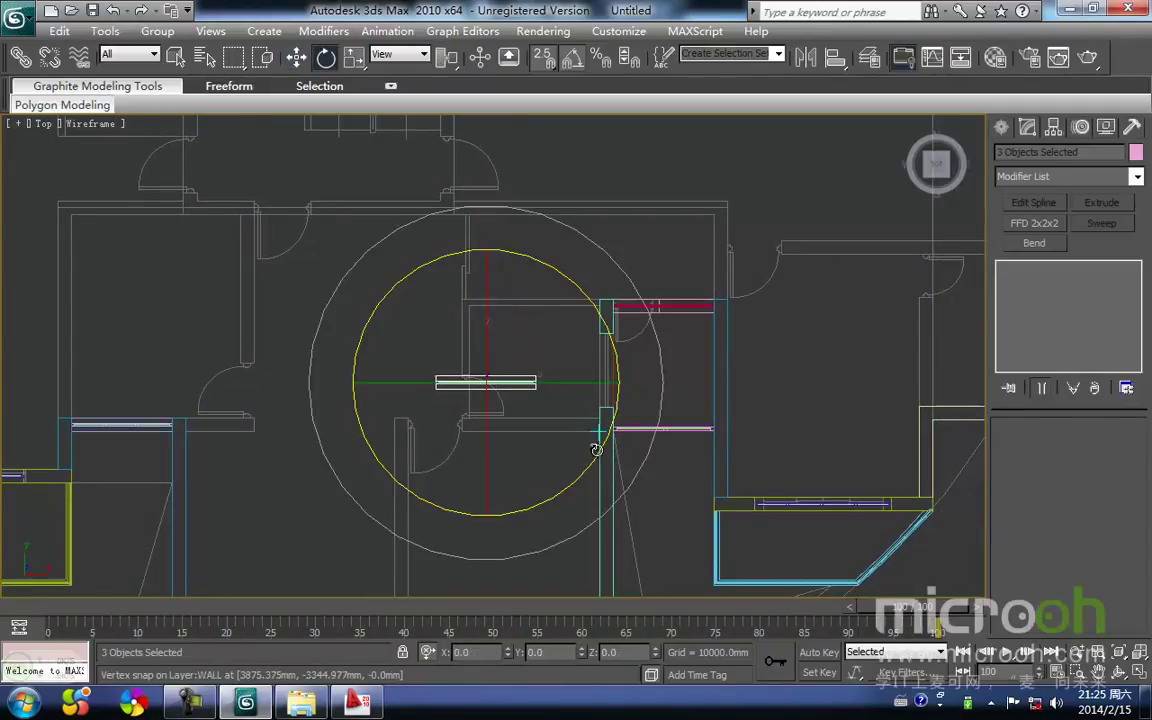
{"action": "left_click_drag", "start_coordinate": [599, 450], "coordinate": [609, 428]}
{"action": "key", "text": "w"}
{"action": "middle_click_drag", "start_coordinate": [586, 460], "coordinate": [492, 253]}
{"action": "key", "text": "space"}
{"action": "left_click_drag", "start_coordinate": [466, 399], "coordinate": [518, 200]}
{"action": "middle_click_drag", "start_coordinate": [518, 200], "coordinate": [493, 362]}
{"action": "key", "text": "space"}
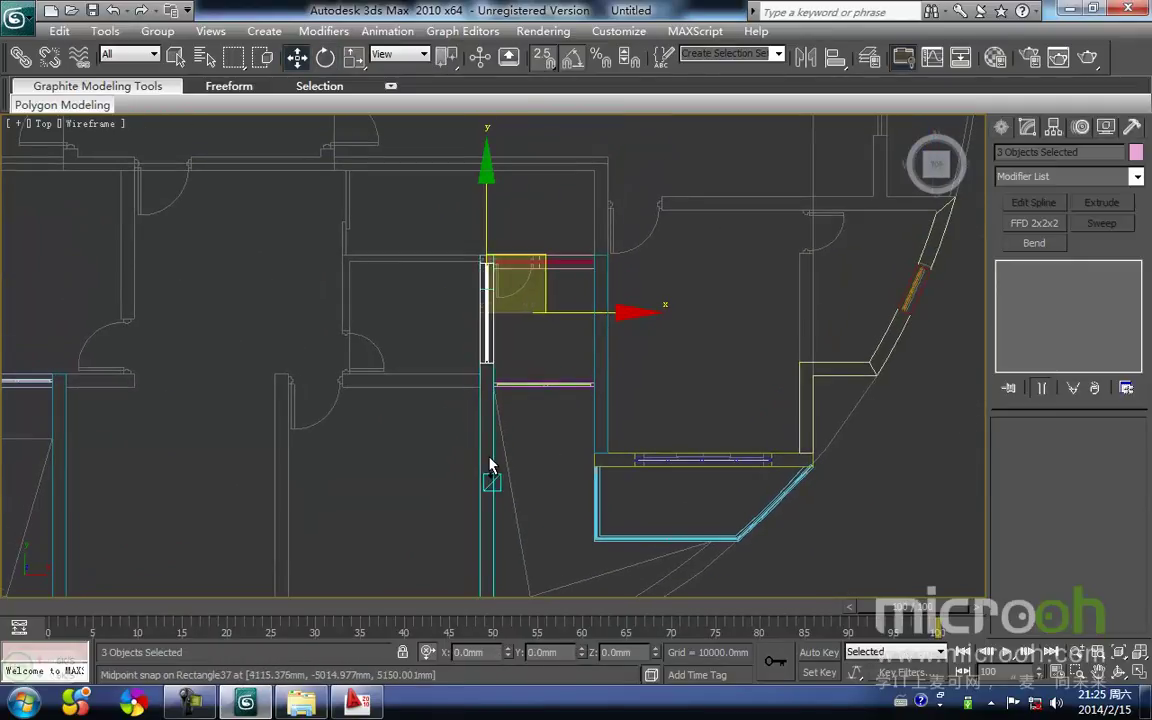
Step: Isolate the copied window assembly together with the new side wall and show them in the Left view
{"action": "left_click", "coordinate": [480, 404], "text": "ctrl"}
{"action": "middle_click_drag", "start_coordinate": [475, 301], "coordinate": [459, 351]}
{"action": "scroll", "coordinate": [459, 350], "scroll_direction": "up", "scroll_amount": 3}
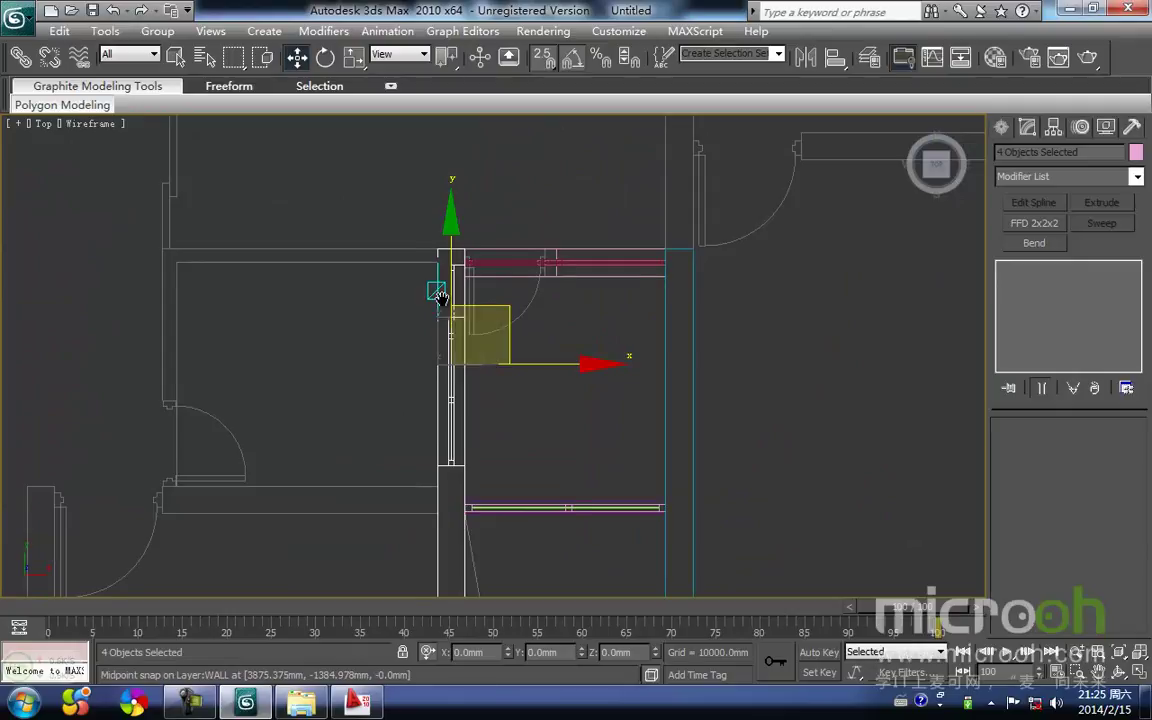
{"action": "middle_click_drag", "start_coordinate": [443, 300], "coordinate": [446, 293]}
{"action": "key", "text": "alt+q"}
{"action": "middle_click_drag", "start_coordinate": [514, 365], "coordinate": [486, 385]}
{"action": "key", "text": "l"}
{"action": "key", "text": "z"}
{"action": "scroll", "coordinate": [486, 386], "scroll_direction": "down", "scroll_amount": 2}
{"action": "left_click", "coordinate": [382, 505]}
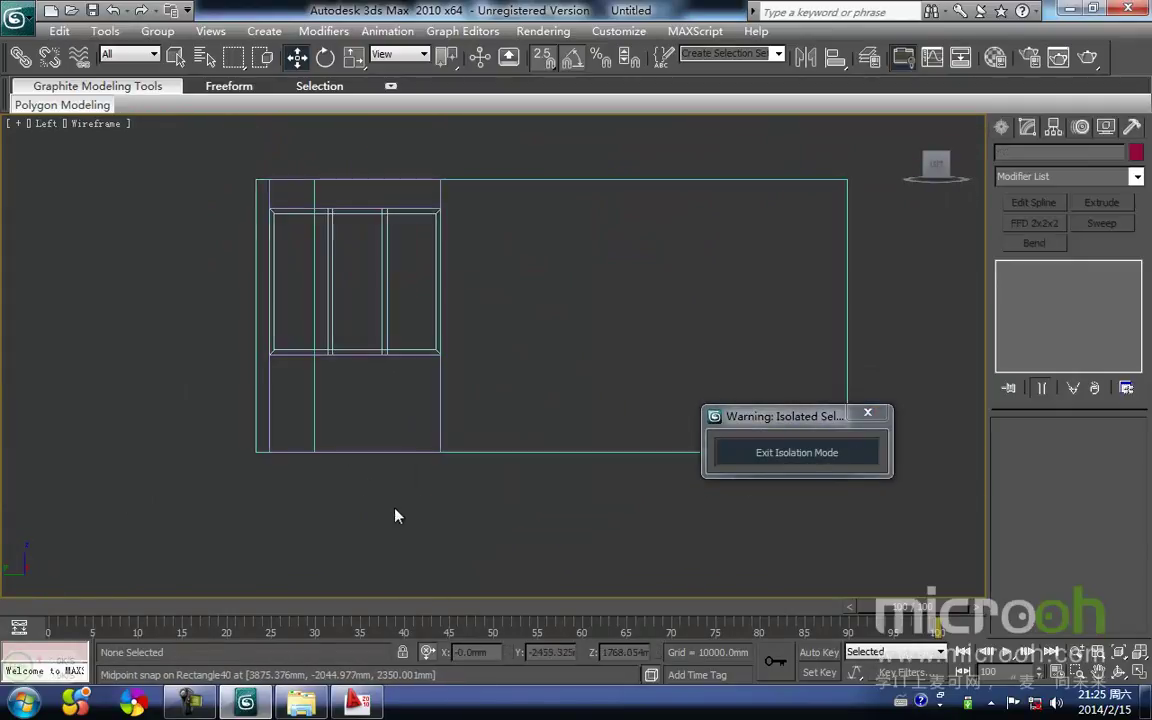
Step: Convert all vertices of the window's wall infill spline to the Corner type
{"action": "left_click", "coordinate": [380, 452]}
{"action": "left_click", "coordinate": [1006, 283]}
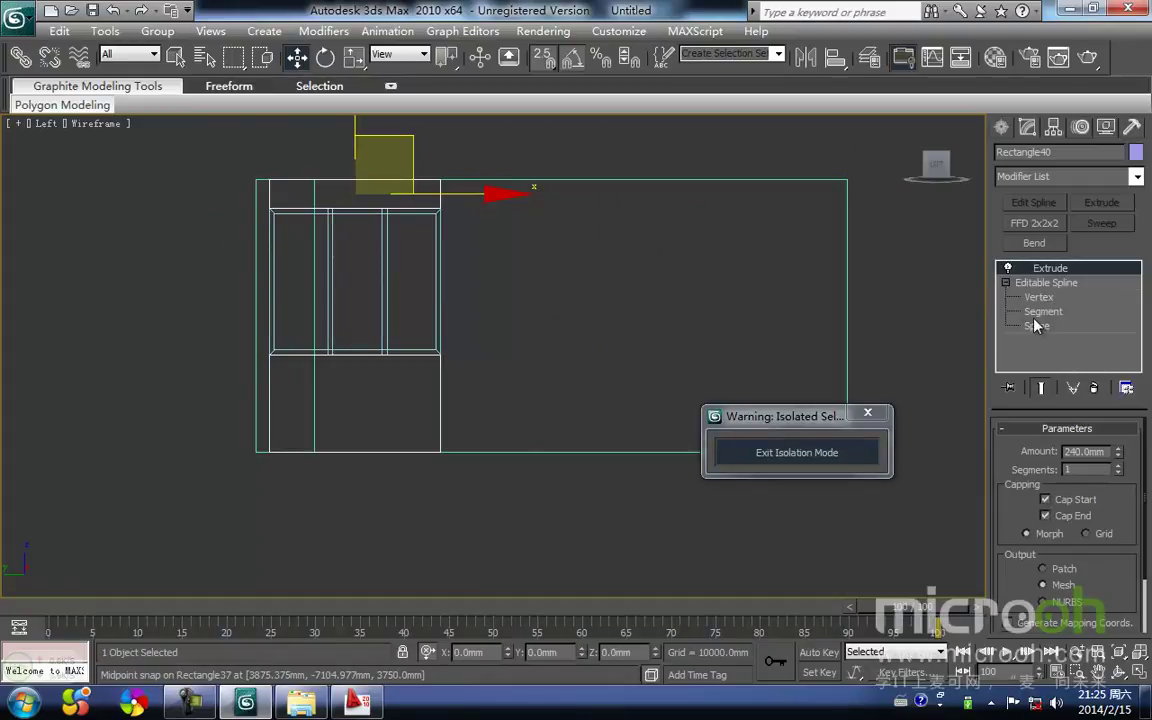
{"action": "left_click", "coordinate": [1038, 297]}
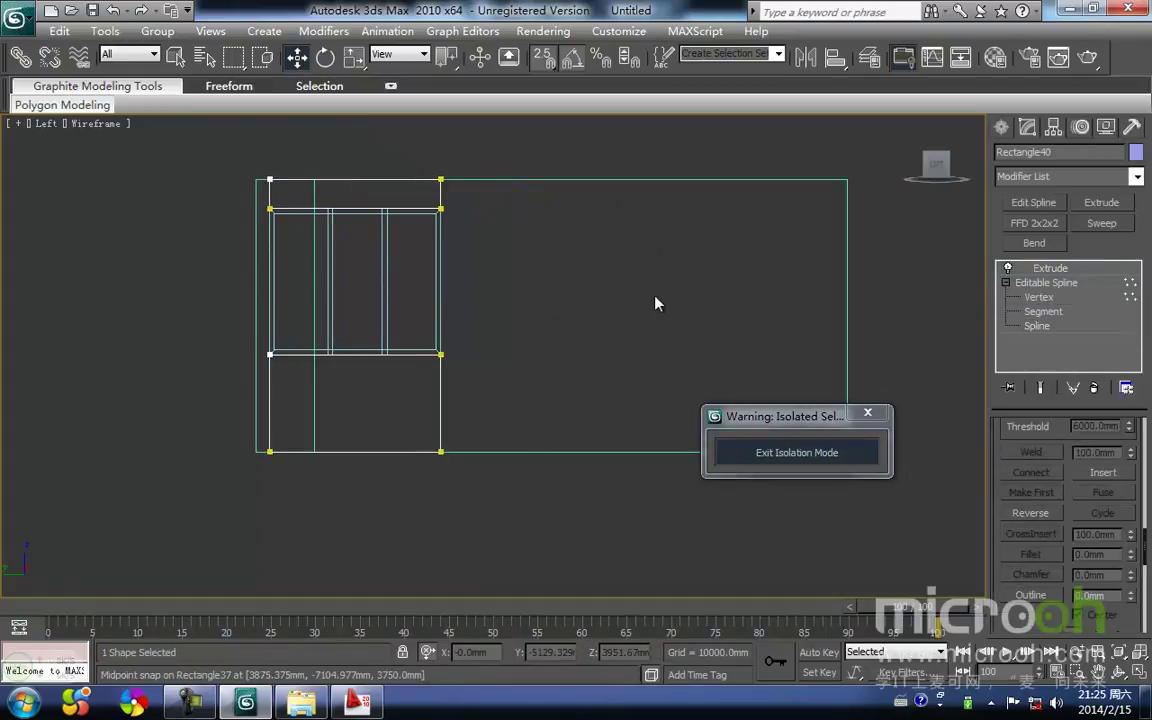
{"action": "left_click_drag", "start_coordinate": [337, 497], "coordinate": [338, 498]}
{"action": "left_click_drag", "start_coordinate": [550, 537], "coordinate": [222, 150]}
{"action": "right_click", "coordinate": [283, 283]}
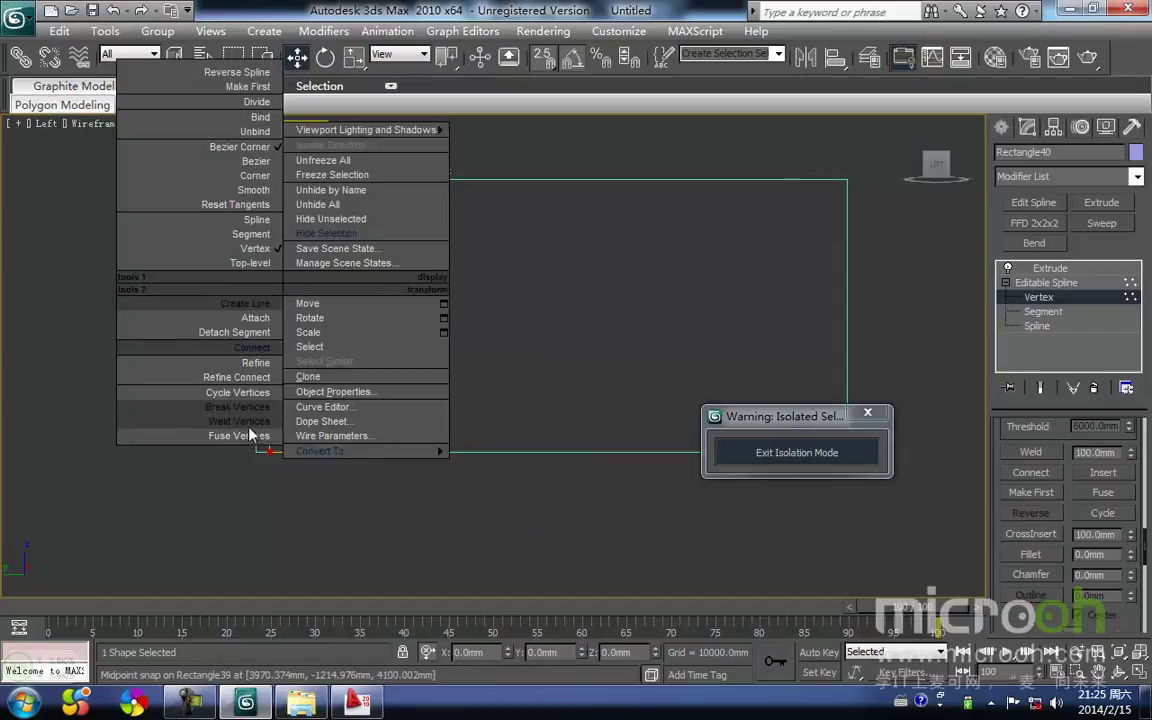
{"action": "left_click", "coordinate": [261, 174]}
{"action": "left_click", "coordinate": [203, 125]}
Step: Snap the infill's overlapping end vertices to the edge of the short wall piece so it fits the opening
{"action": "left_click_drag", "start_coordinate": [203, 130], "coordinate": [296, 518]}
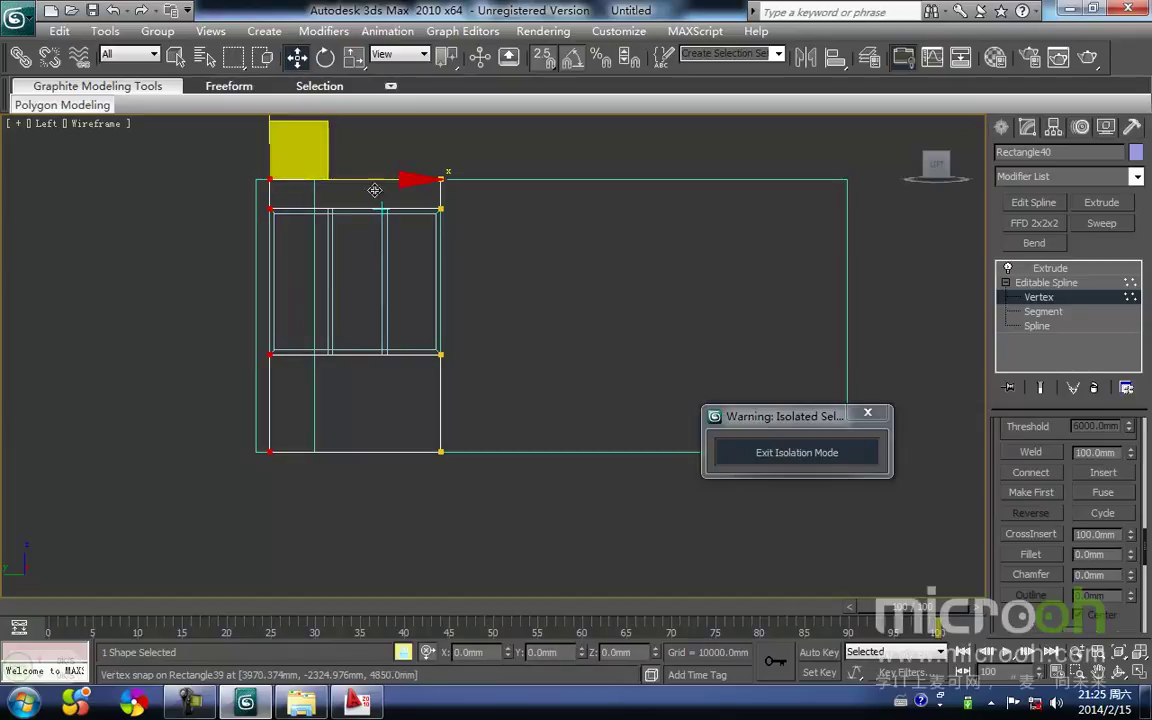
{"action": "left_click_drag", "start_coordinate": [269, 457], "coordinate": [321, 461]}
{"action": "key", "text": "space"}
{"action": "left_click", "coordinate": [345, 506]}
{"action": "middle_click_drag", "start_coordinate": [344, 506], "coordinate": [336, 509]}
{"action": "key", "text": "1"}
{"action": "left_click", "coordinate": [352, 531]}
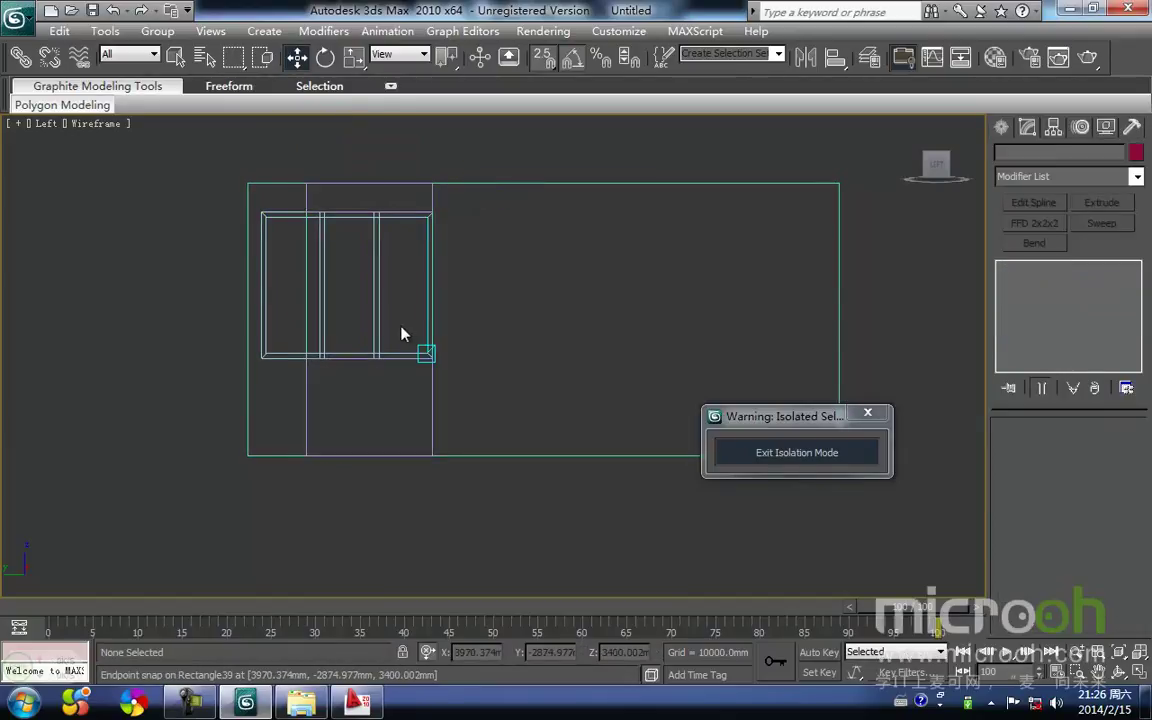
Step: Delete the mullion segment nearest the short wall piece from the swept window frame's spline
{"action": "left_click", "coordinate": [375, 303]}
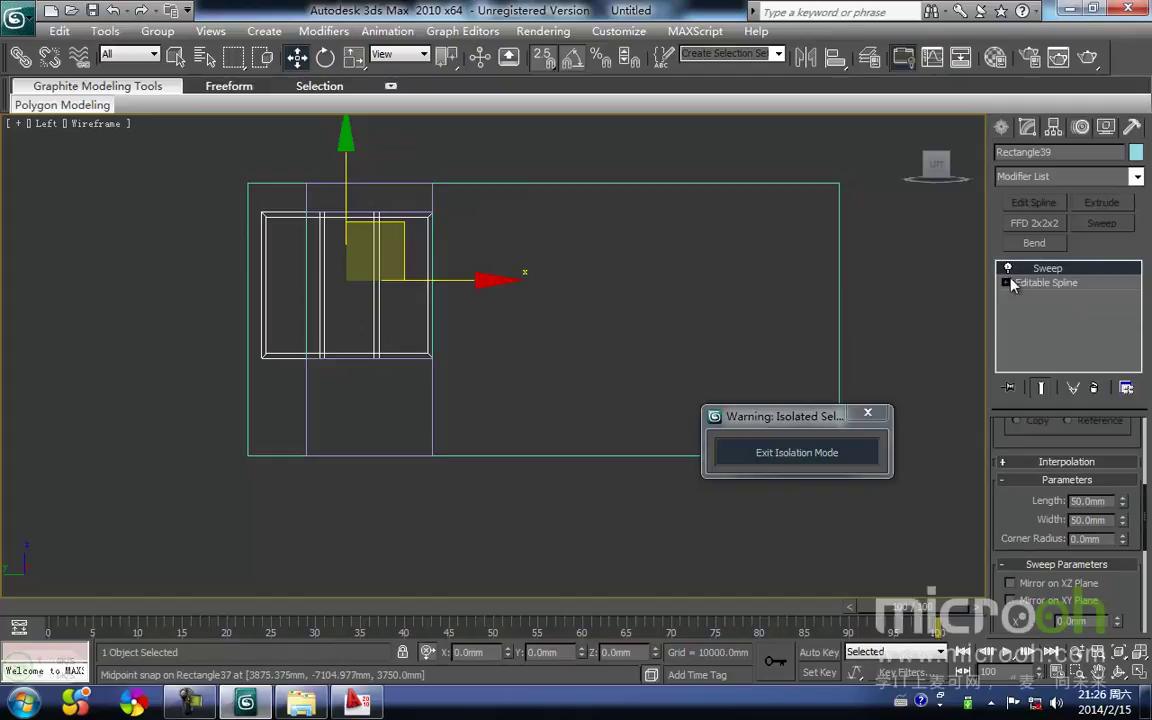
{"action": "middle_click_drag", "start_coordinate": [373, 252], "coordinate": [373, 282]}
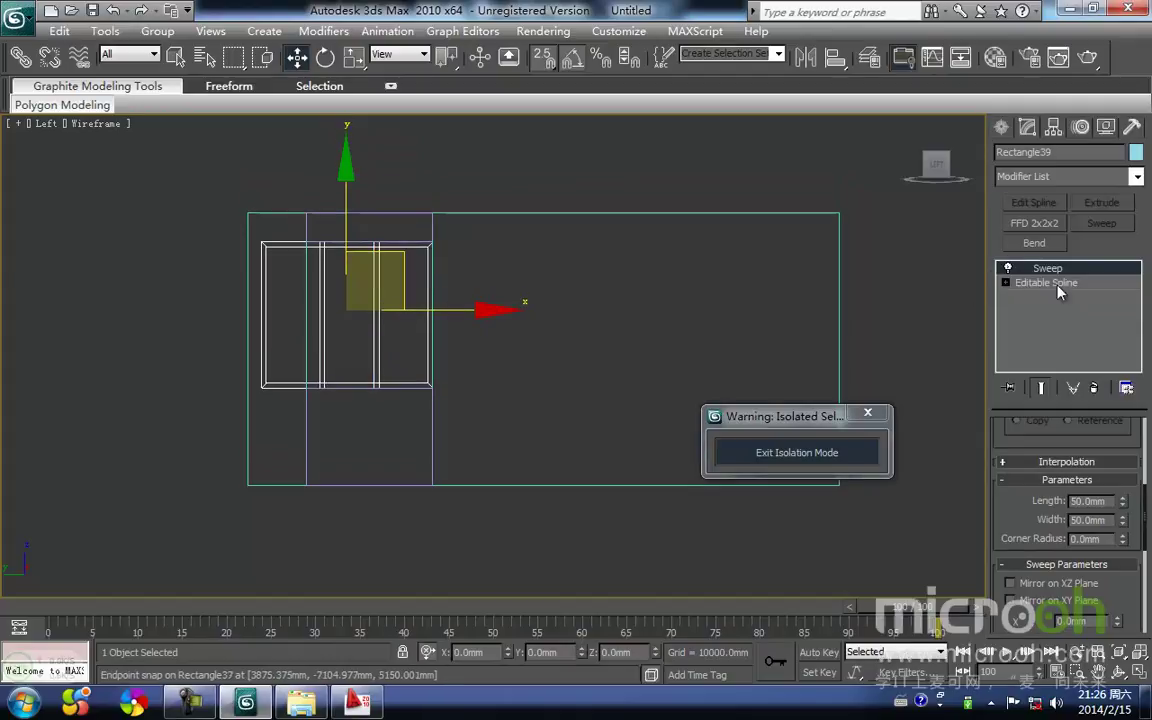
{"action": "left_click", "coordinate": [1042, 313]}
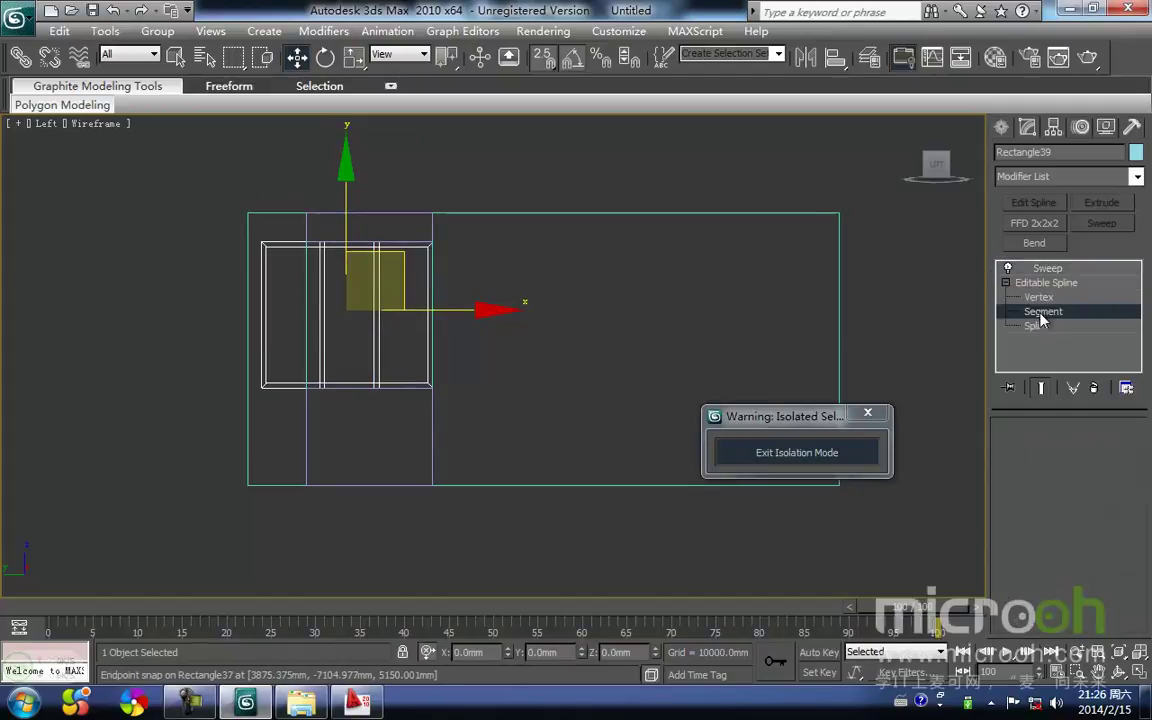
{"action": "middle_click_drag", "start_coordinate": [373, 322], "coordinate": [426, 321]}
{"action": "left_click", "coordinate": [370, 315]}
{"action": "key", "text": "Delete"}
Step: Snap the window frame's overlapping end vertices to the edge of the short wall piece
{"action": "left_click_drag", "start_coordinate": [293, 190], "coordinate": [362, 455]}
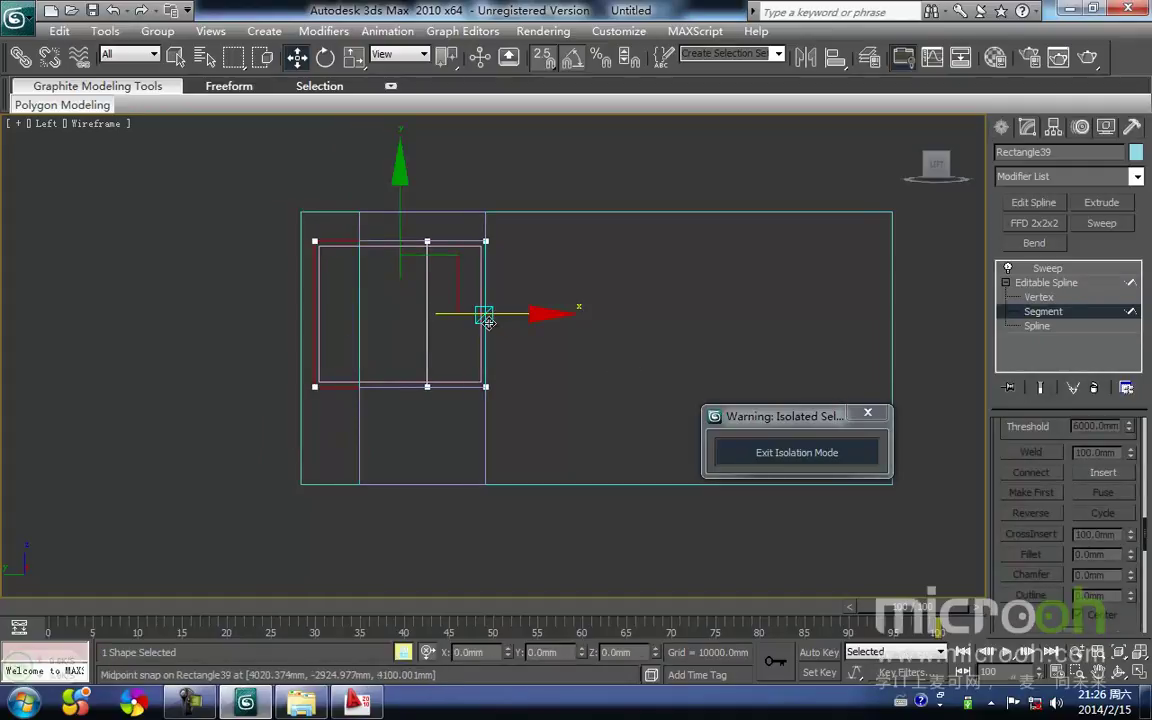
{"action": "key", "text": "1"}
{"action": "left_click_drag", "start_coordinate": [277, 178], "coordinate": [276, 177]}
{"action": "key", "text": "space"}
{"action": "left_click_drag", "start_coordinate": [305, 382], "coordinate": [361, 392]}
{"action": "key", "text": "space"}
{"action": "left_click", "coordinate": [384, 429]}
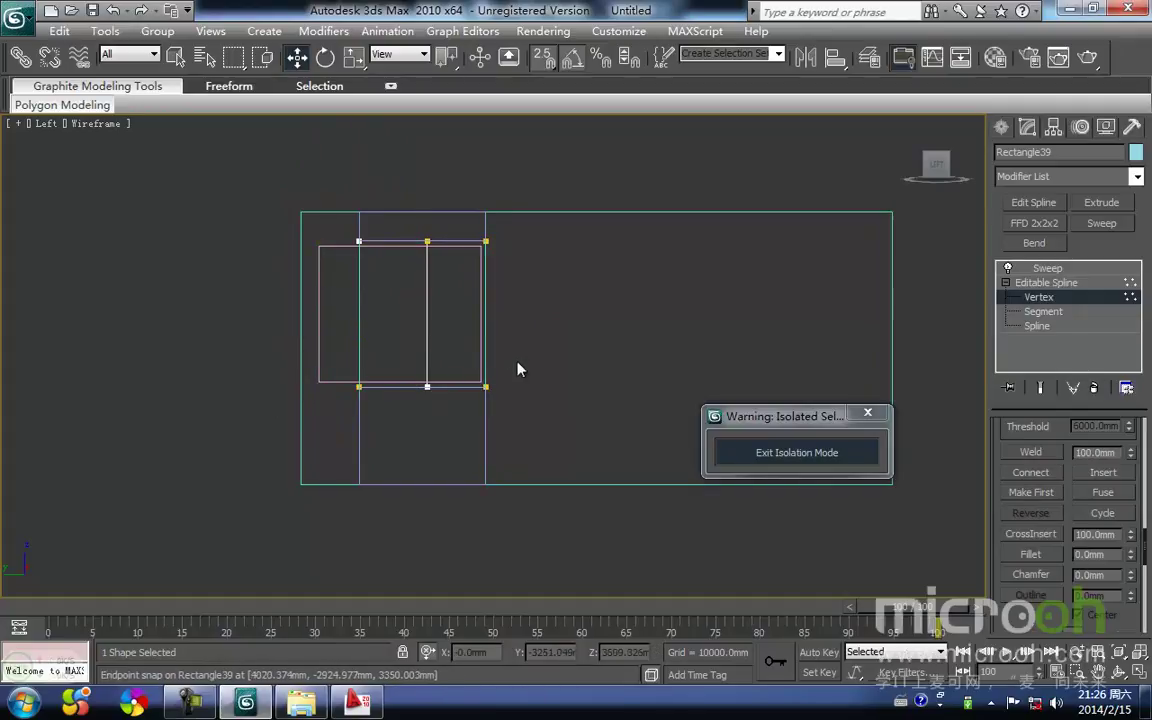
Step: Move the remaining mullion's vertices to the middle of the shortened window frame
{"action": "middle_click_drag", "start_coordinate": [517, 362], "coordinate": [513, 367]}
{"action": "left_click_drag", "start_coordinate": [418, 163], "coordinate": [418, 163]}
{"action": "key", "text": "space"}
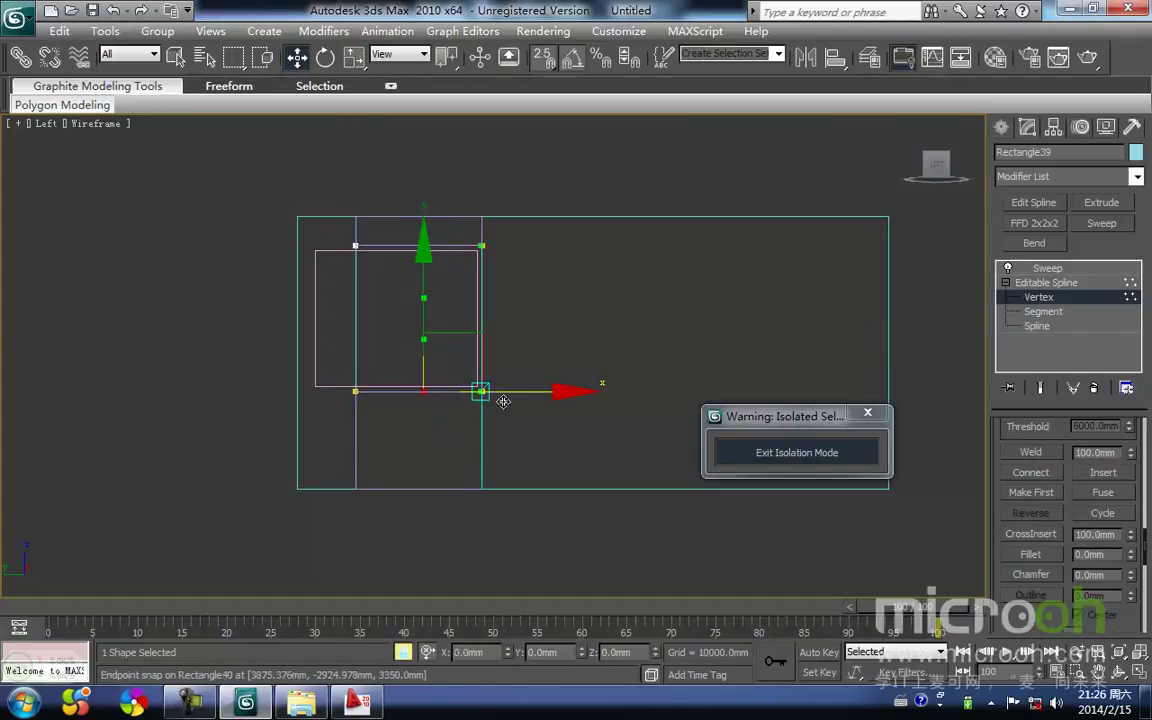
{"action": "left_click_drag", "start_coordinate": [424, 392], "coordinate": [418, 393]}
{"action": "key", "text": "space"}
{"action": "left_click", "coordinate": [420, 441]}
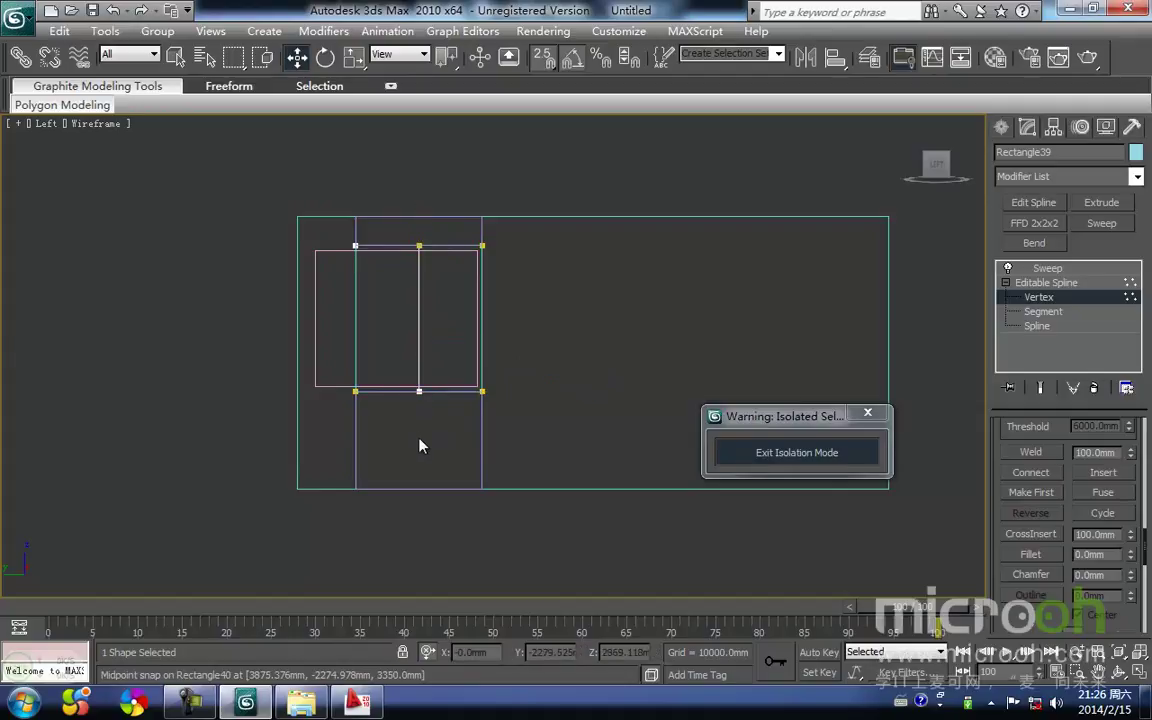
{"action": "key", "text": "1"}
Step: Snap the glass pane's overhanging vertices to the inner edge of the shortened window frame
{"action": "left_click", "coordinate": [307, 327]}
{"action": "left_click_drag", "start_coordinate": [330, 336], "coordinate": [312, 320]}
{"action": "left_click", "coordinate": [313, 319]}
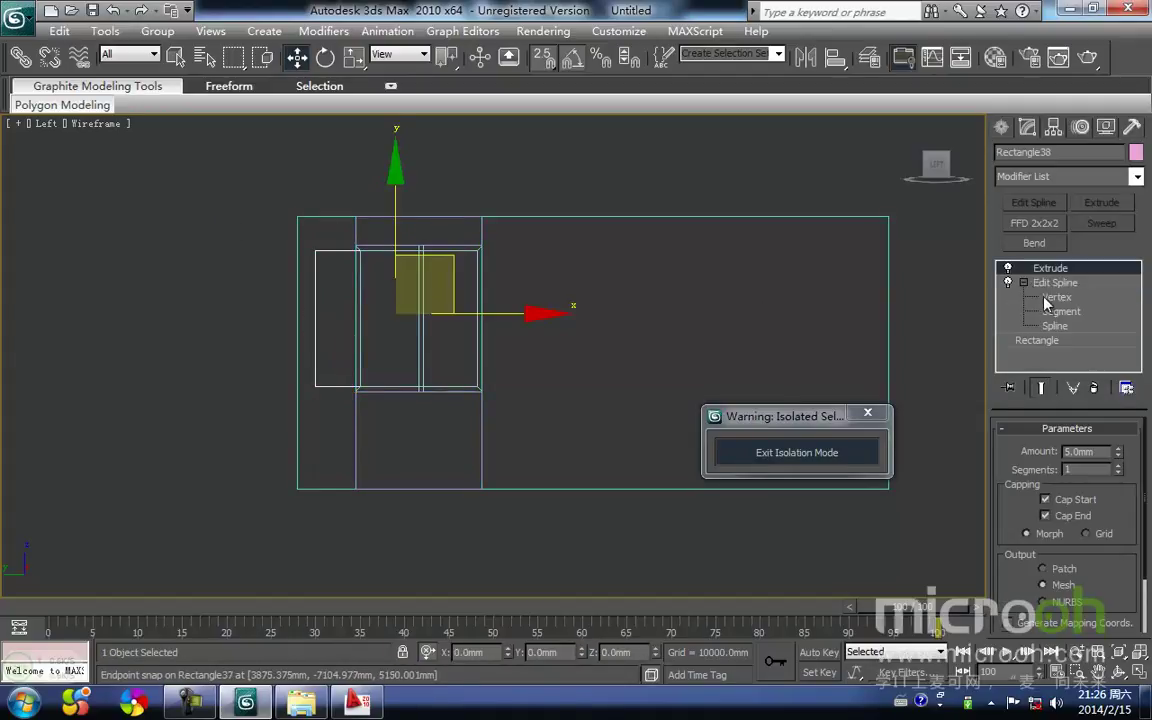
{"action": "left_click", "coordinate": [1042, 301]}
{"action": "left_click_drag", "start_coordinate": [287, 199], "coordinate": [352, 474]}
{"action": "key", "text": "space"}
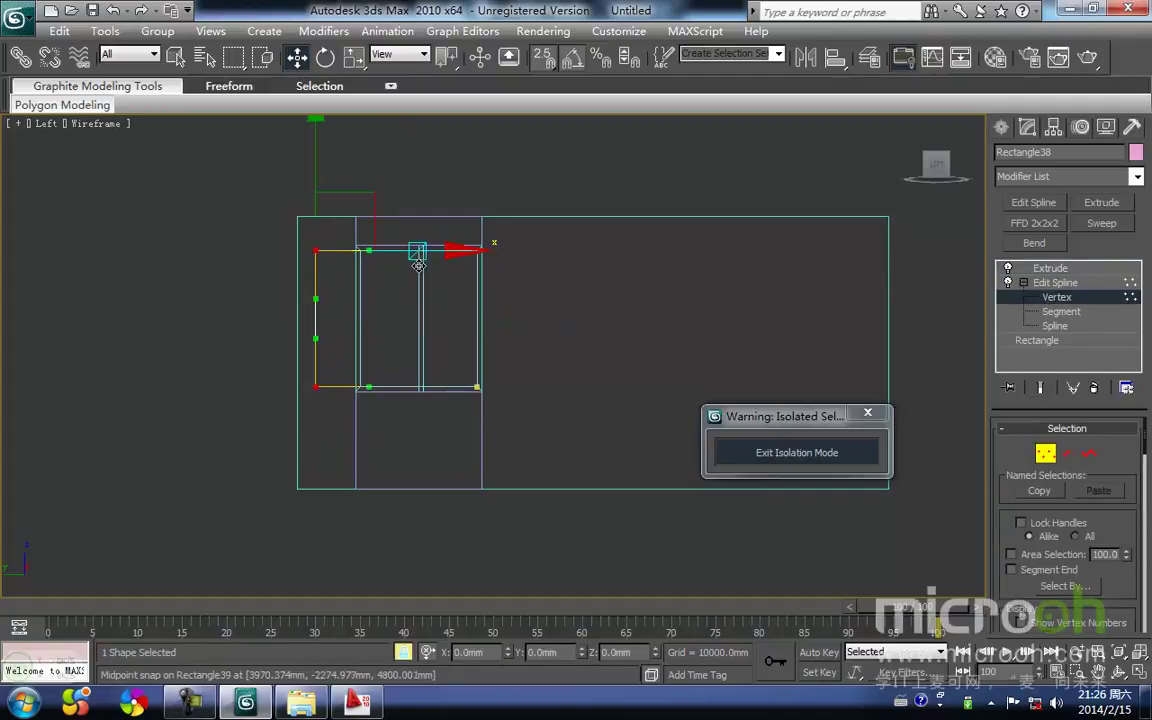
{"action": "left_click_drag", "start_coordinate": [313, 387], "coordinate": [362, 387]}
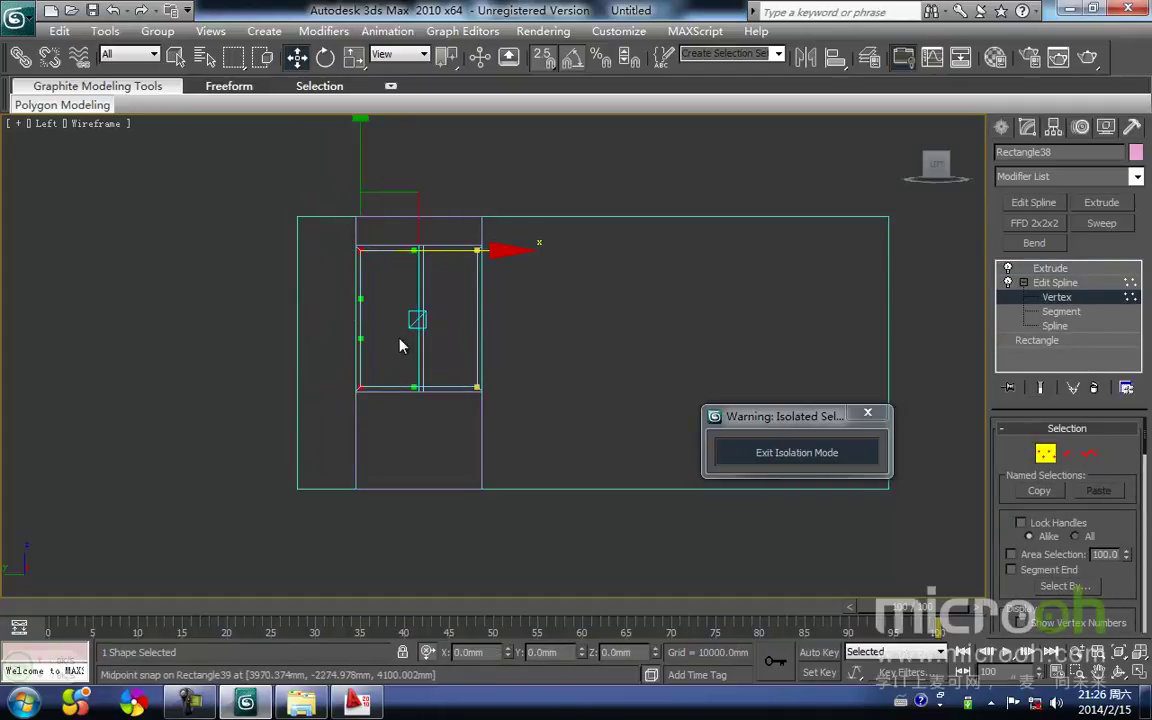
{"action": "key", "text": "space"}
{"action": "left_click", "coordinate": [391, 340]}
{"action": "middle_click_drag", "start_coordinate": [391, 340], "coordinate": [389, 326]}
{"action": "key", "text": "1"}
Step: Restore shaded display, return the glass pane to its Extrude level and exit isolation mode
{"action": "key", "text": "F3"}
{"action": "scroll", "coordinate": [501, 346], "scroll_direction": "down", "scroll_amount": 3}
{"action": "mouse_move", "coordinate": [502, 384]}
{"action": "middle_mouse_down", "text": "alt"}
{"action": "mouse_move", "coordinate": [511, 388]}
{"action": "mouse_move", "coordinate": [450, 445]}
{"action": "middle_mouse_up", "text": "alt"}
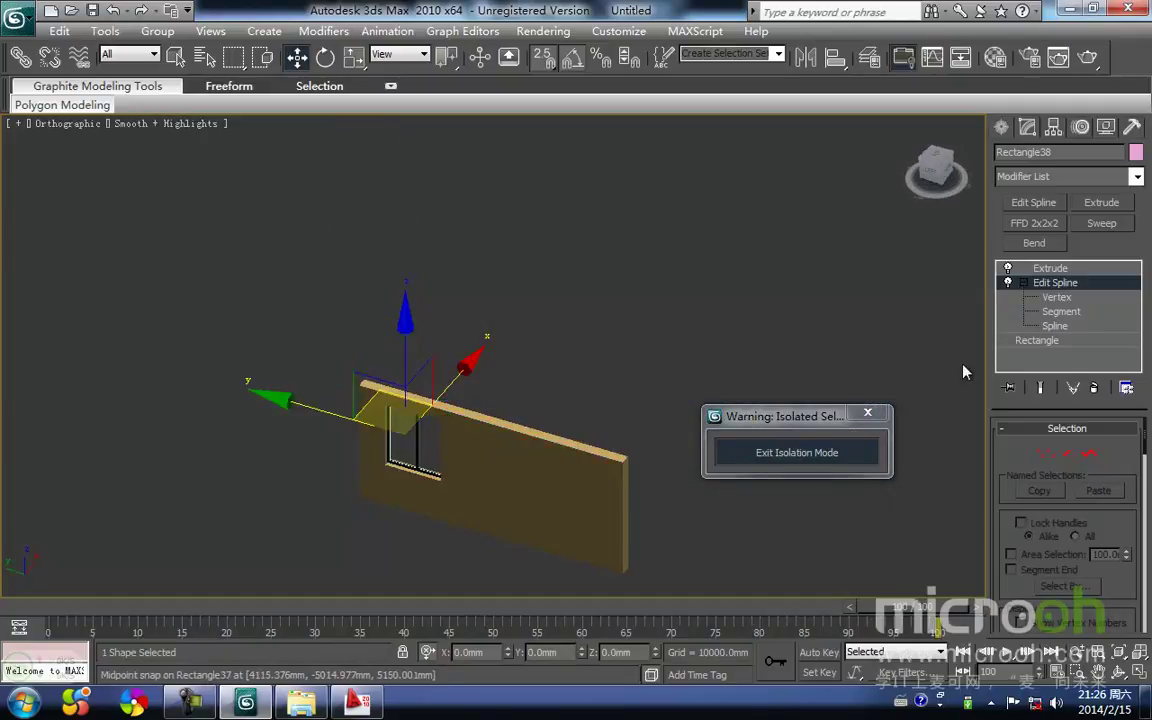
{"action": "left_click", "coordinate": [1048, 270]}
{"action": "left_click", "coordinate": [838, 306]}
{"action": "left_click", "coordinate": [814, 456]}
{"action": "middle_click_drag", "start_coordinate": [630, 471], "coordinate": [626, 401]}
{"action": "scroll", "coordinate": [622, 408], "scroll_direction": "down", "scroll_amount": 4}
{"action": "middle_click_drag", "start_coordinate": [586, 450], "coordinate": [533, 307], "text": "alt"}
Step: Select all modelled walls, windows and balconies of the floor in the front view and show them over the full plan from the top
{"action": "key", "text": "f"}
{"action": "key", "text": "z"}
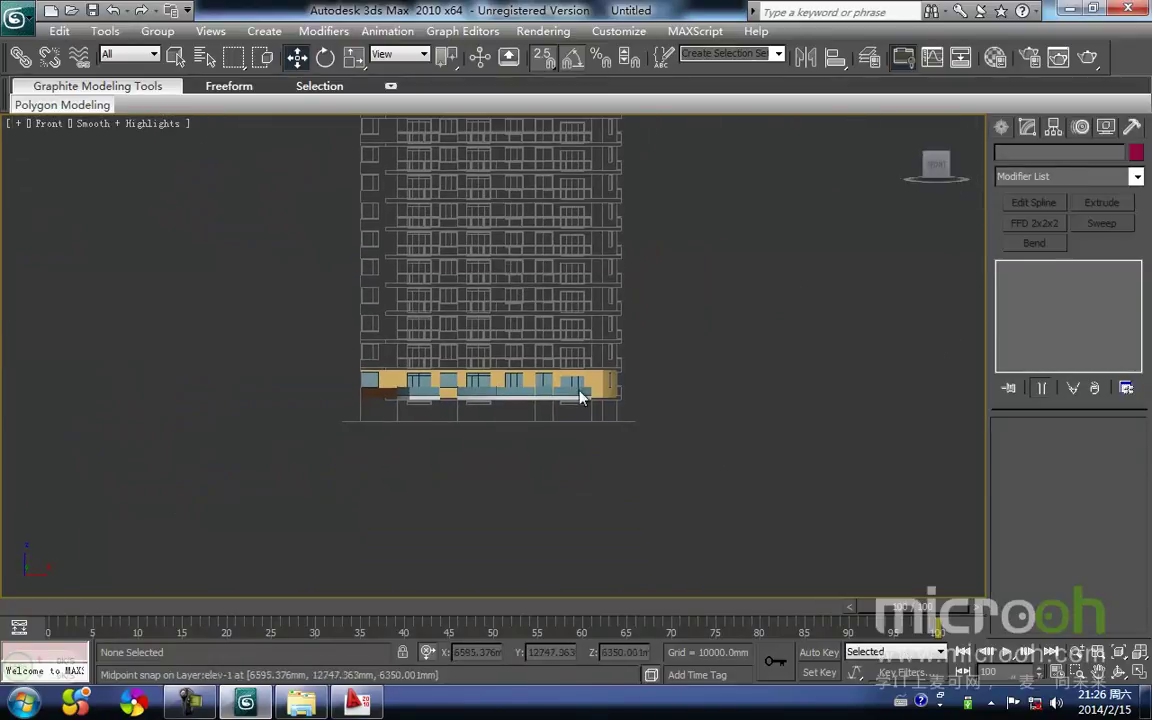
{"action": "scroll", "coordinate": [545, 325], "scroll_direction": "up", "scroll_amount": 6}
{"action": "middle_click_drag", "start_coordinate": [653, 449], "coordinate": [609, 452]}
{"action": "scroll", "coordinate": [612, 453], "scroll_direction": "down", "scroll_amount": 2}
{"action": "left_click_drag", "start_coordinate": [483, 365], "coordinate": [196, 299]}
{"action": "left_click", "coordinate": [820, 513]}
{"action": "left_click_drag", "start_coordinate": [823, 513], "coordinate": [95, 310]}
{"action": "middle_click_drag", "start_coordinate": [609, 480], "coordinate": [550, 488]}
{"action": "key", "text": "t"}
{"action": "key", "text": "z"}
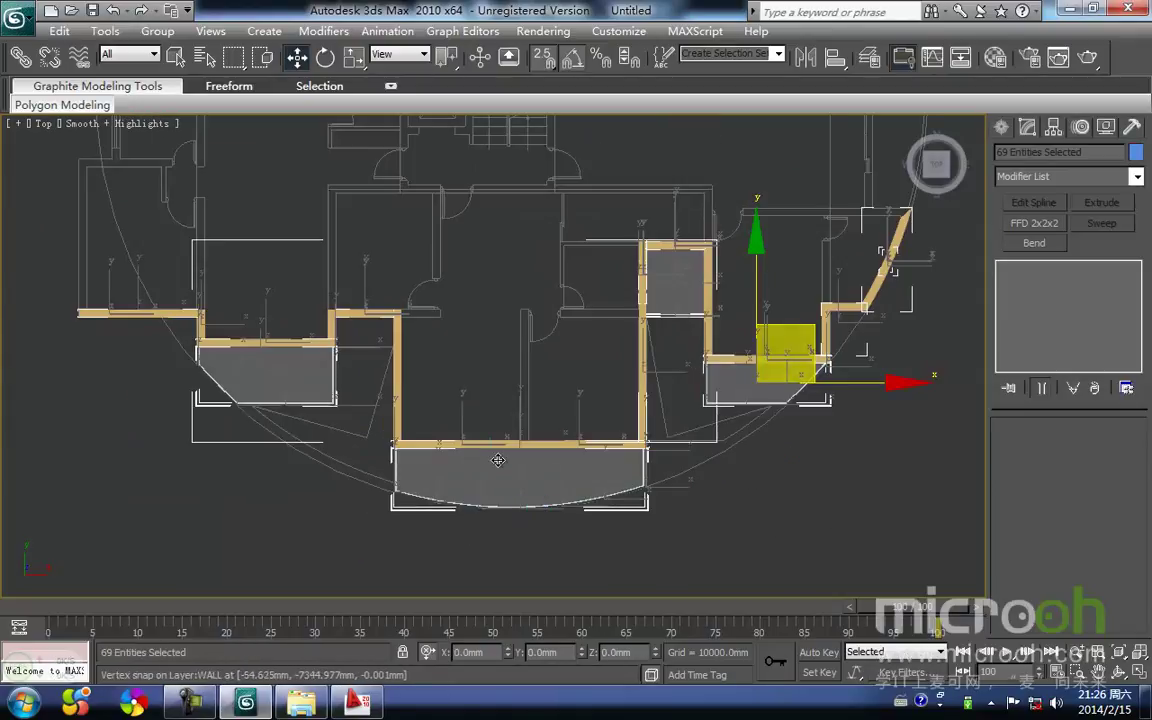
{"action": "middle_click_drag", "start_coordinate": [487, 454], "coordinate": [476, 548]}
{"action": "scroll", "coordinate": [432, 430], "scroll_direction": "down", "scroll_amount": 2}
{"action": "middle_click_drag", "start_coordinate": [416, 446], "coordinate": [355, 507]}
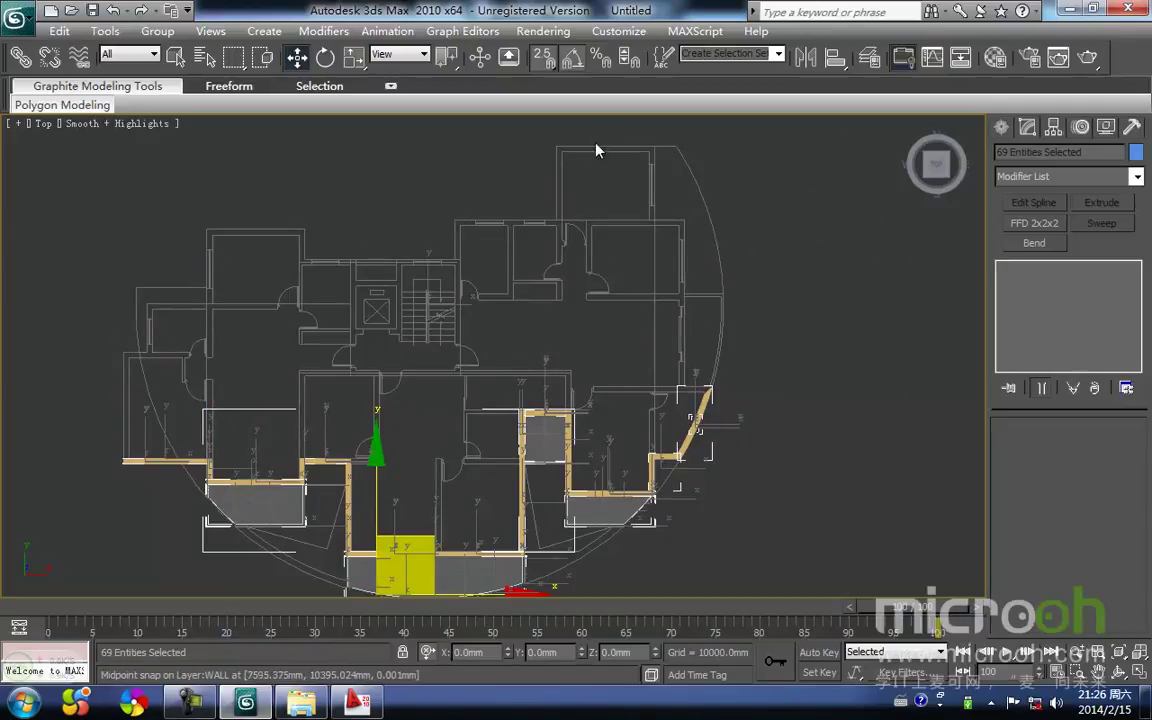
{"action": "middle_click_drag", "start_coordinate": [681, 372], "coordinate": [675, 376]}
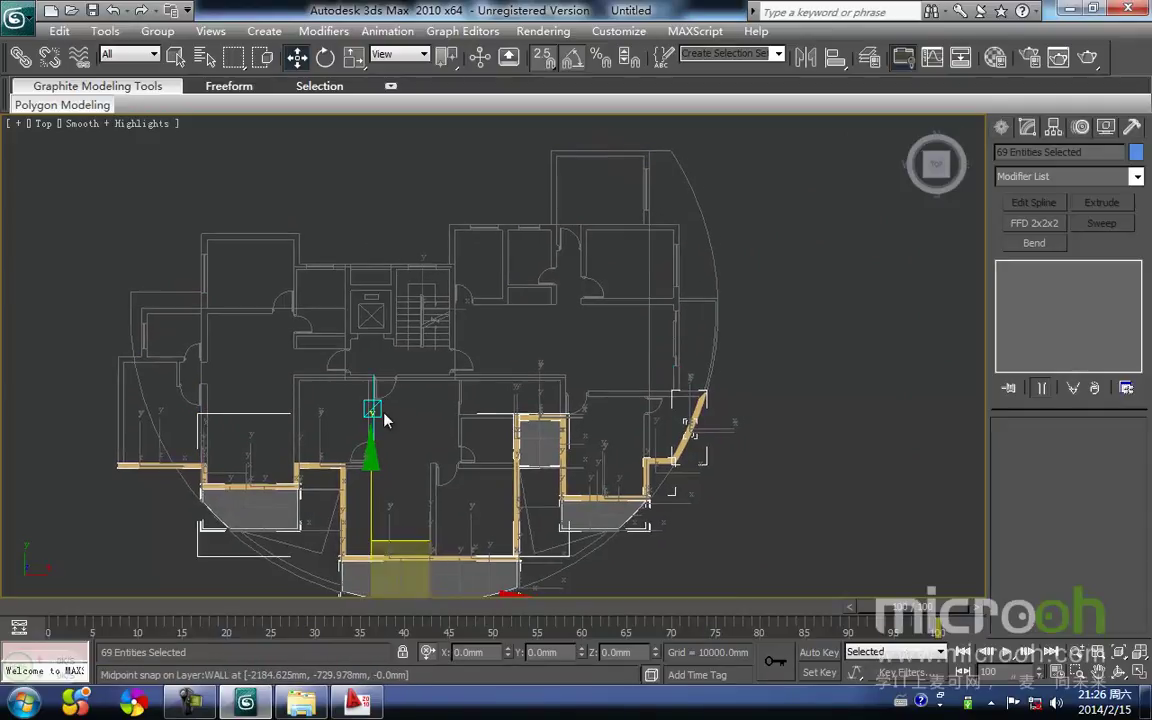
Step: Deselect everything and examine which exterior walls of the floor plan still lack modelled geometry
{"action": "left_click", "coordinate": [264, 409]}
{"action": "middle_click_drag", "start_coordinate": [262, 408], "coordinate": [288, 389]}
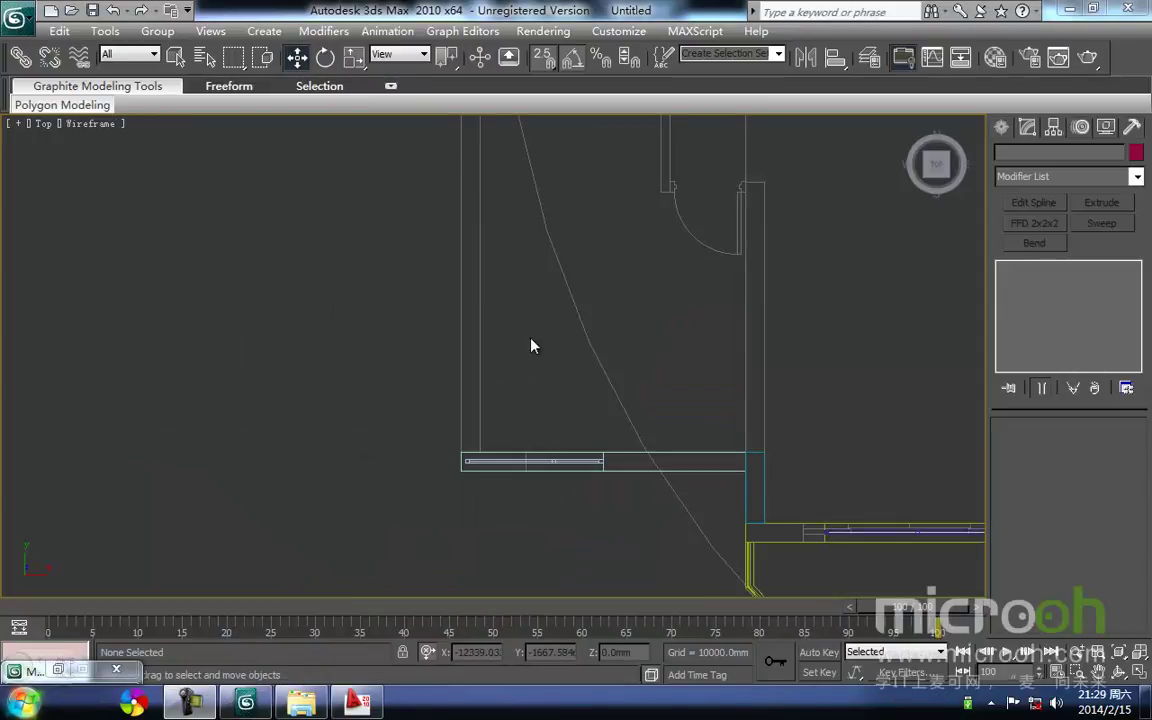
{"action": "scroll", "coordinate": [737, 199], "scroll_direction": "down", "scroll_amount": 5}
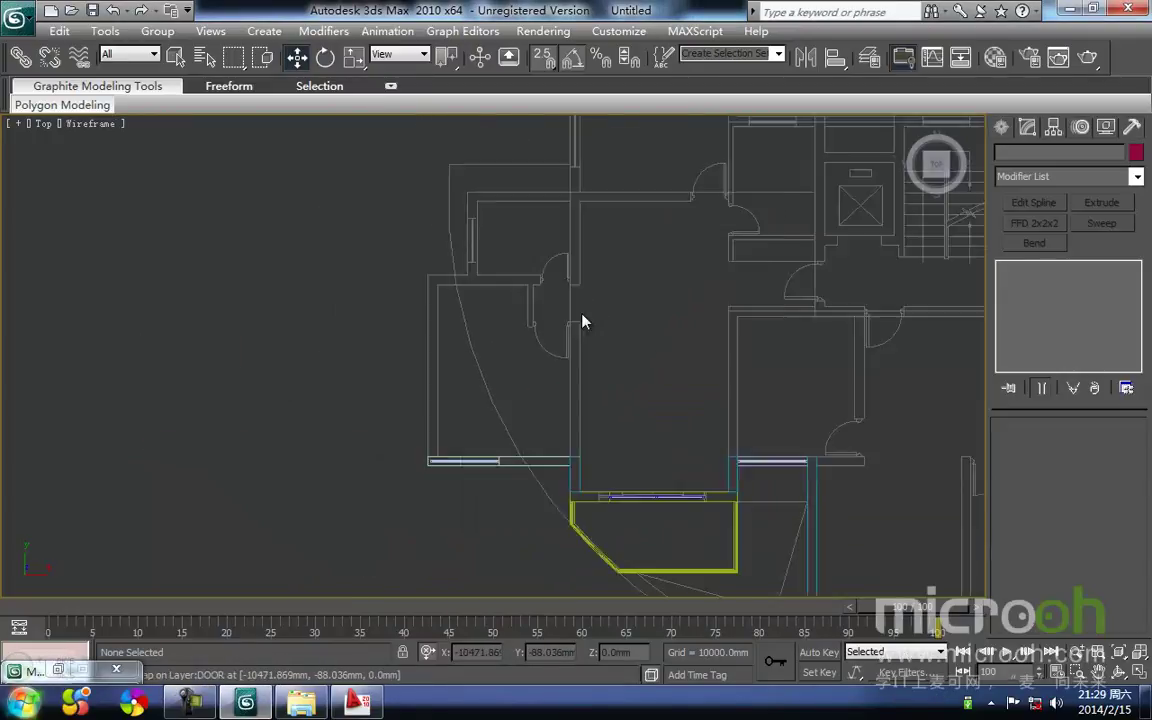
{"action": "middle_click_drag", "start_coordinate": [564, 335], "coordinate": [434, 402]}
{"action": "scroll", "coordinate": [458, 397], "scroll_direction": "down", "scroll_amount": 2}
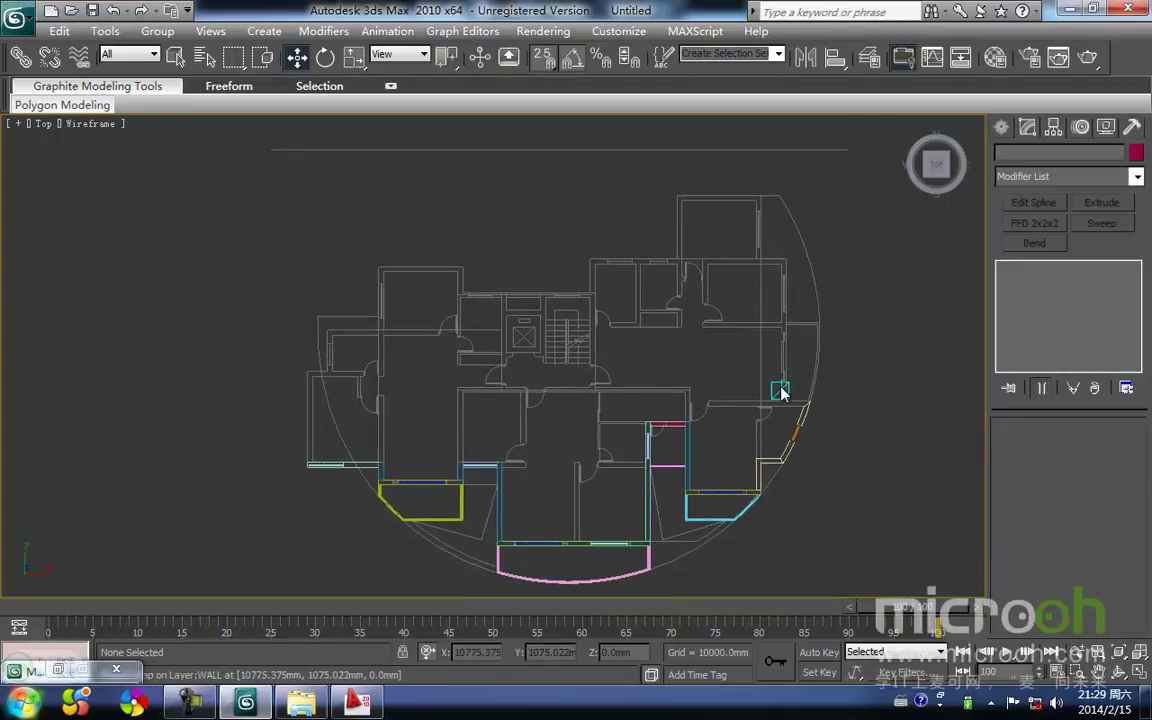
{"action": "middle_click_drag", "start_coordinate": [784, 410], "coordinate": [784, 394]}
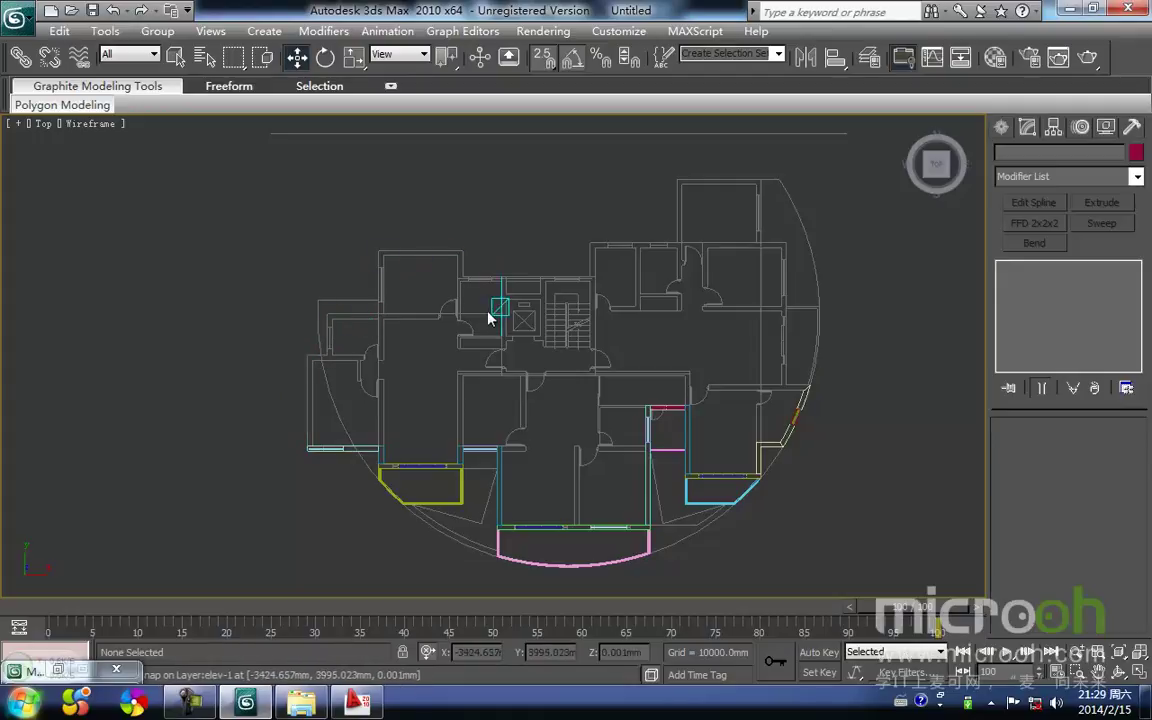
{"action": "scroll", "coordinate": [391, 345], "scroll_direction": "up", "scroll_amount": 5}
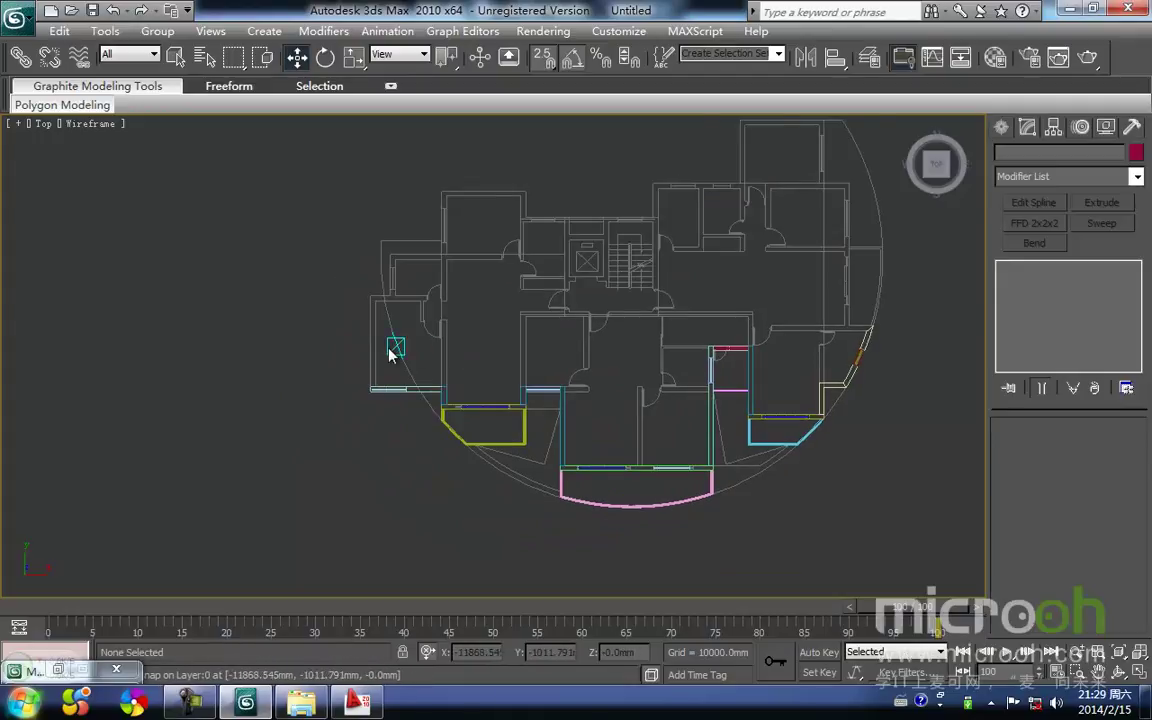
{"action": "scroll", "coordinate": [376, 378], "scroll_direction": "up", "scroll_amount": 2}
{"action": "middle_click_drag", "start_coordinate": [367, 360], "coordinate": [326, 341]}
{"action": "scroll", "coordinate": [406, 291], "scroll_direction": "down", "scroll_amount": 1}
{"action": "scroll", "coordinate": [348, 290], "scroll_direction": "down", "scroll_amount": 1}
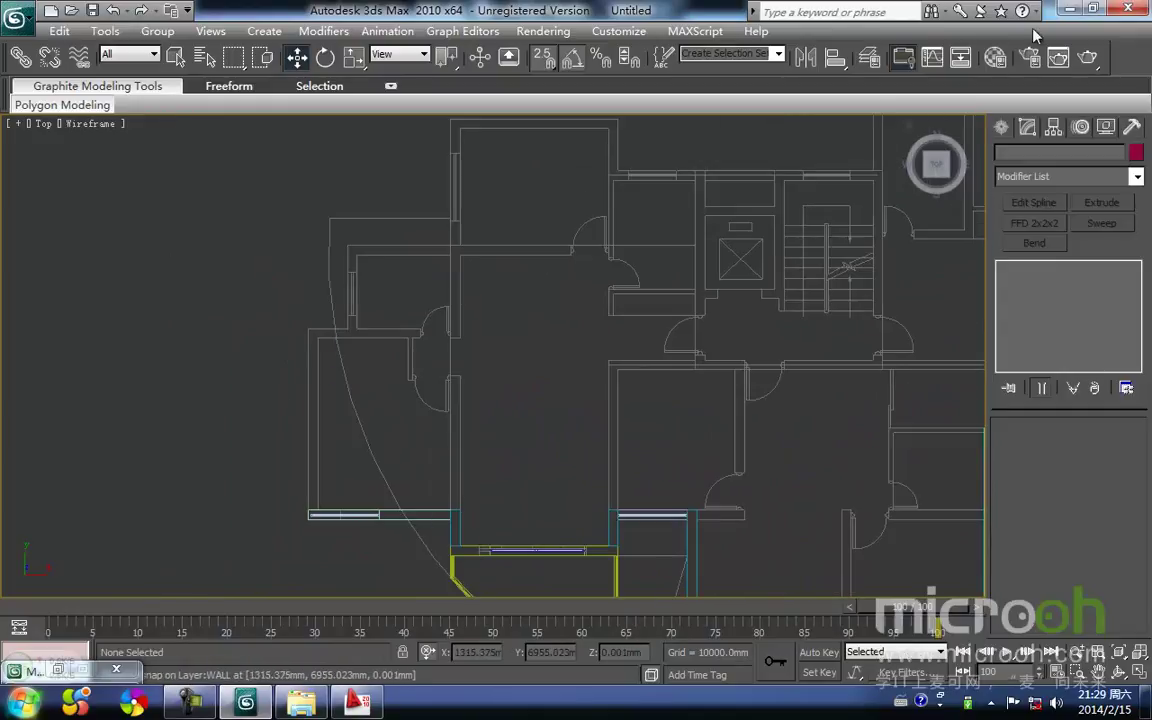
Step: Trace the plan's outer west wall as a closed Line shape, from the small side window's jamb around the corner to the modelled window wall
{"action": "left_click", "coordinate": [1004, 131]}
{"action": "left_click", "coordinate": [1034, 259]}
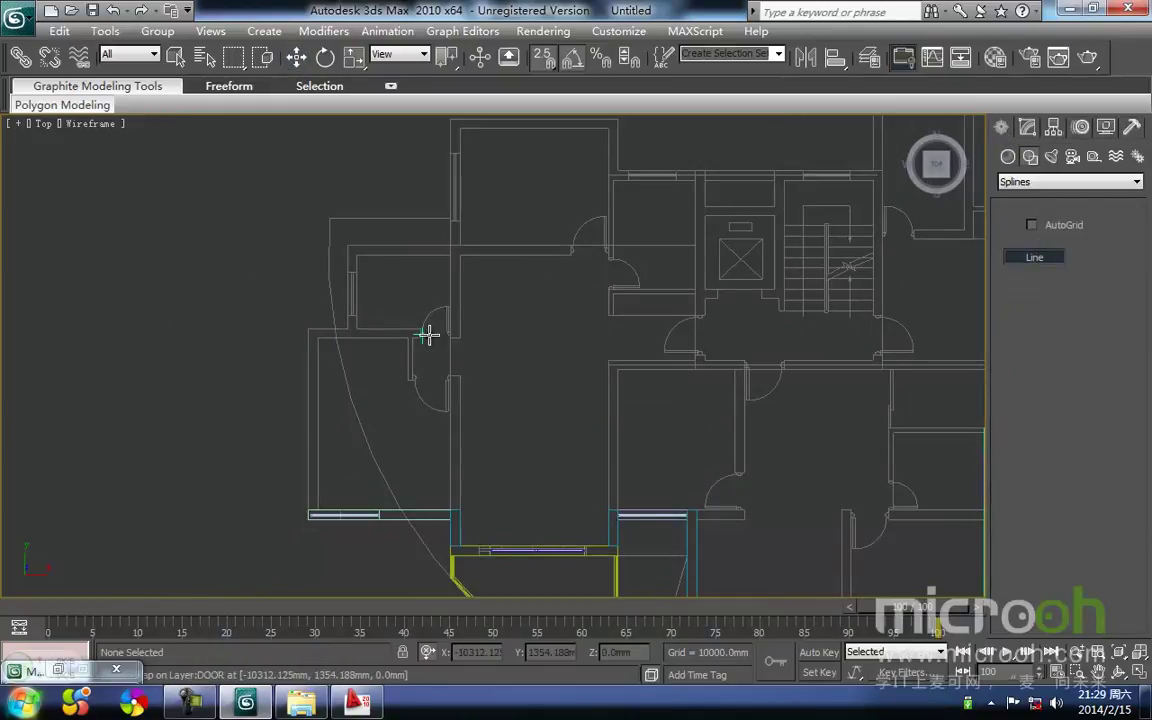
{"action": "middle_click_drag", "start_coordinate": [411, 287], "coordinate": [448, 242]}
{"action": "scroll", "coordinate": [436, 250], "scroll_direction": "up", "scroll_amount": 1}
{"action": "middle_click_drag", "start_coordinate": [355, 287], "coordinate": [379, 315]}
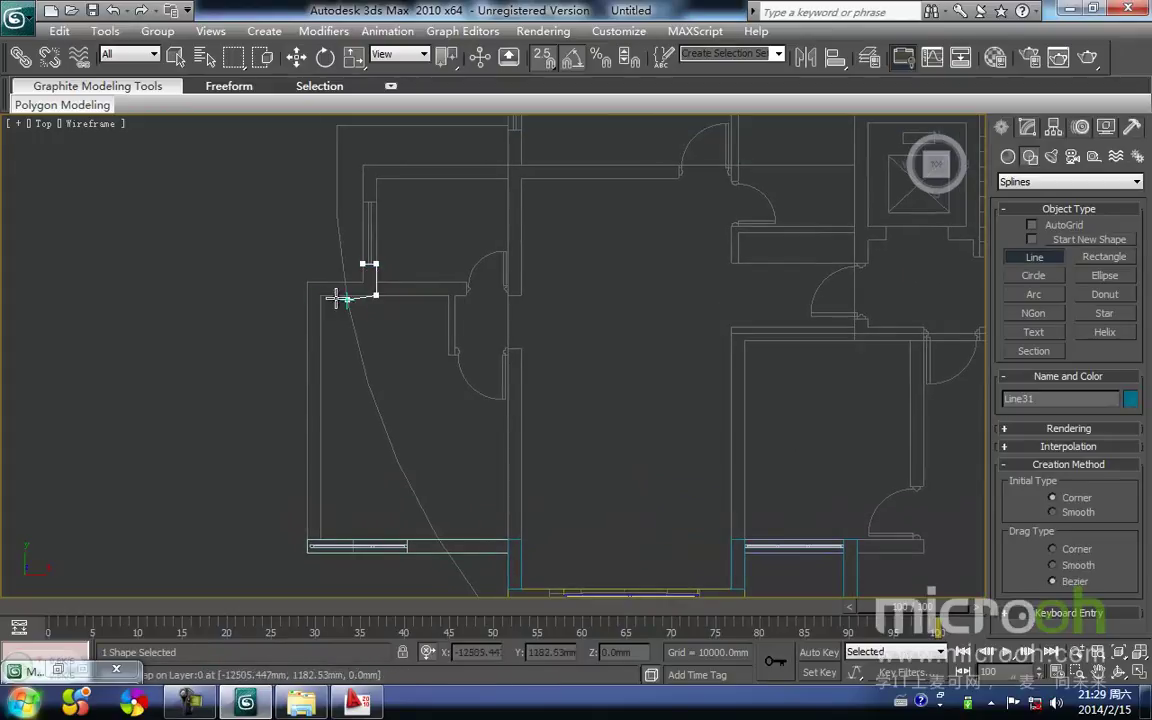
{"action": "left_click", "coordinate": [305, 539]}
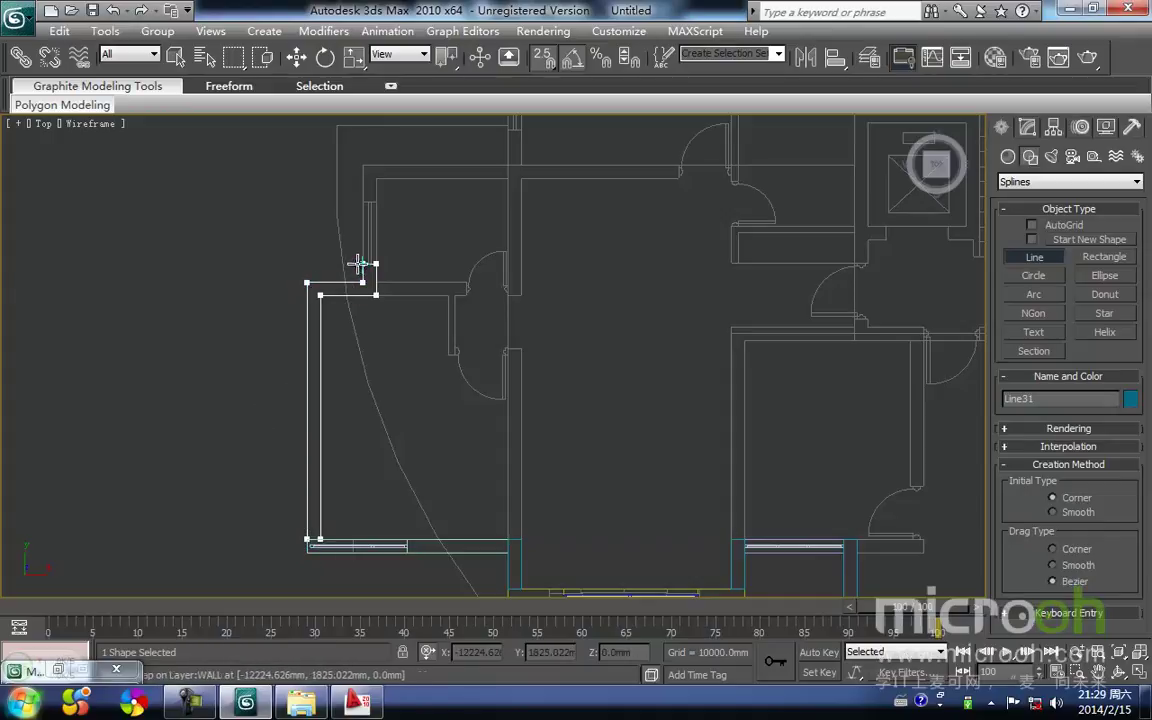
{"action": "left_click", "coordinate": [358, 265]}
{"action": "left_click", "coordinate": [550, 406]}
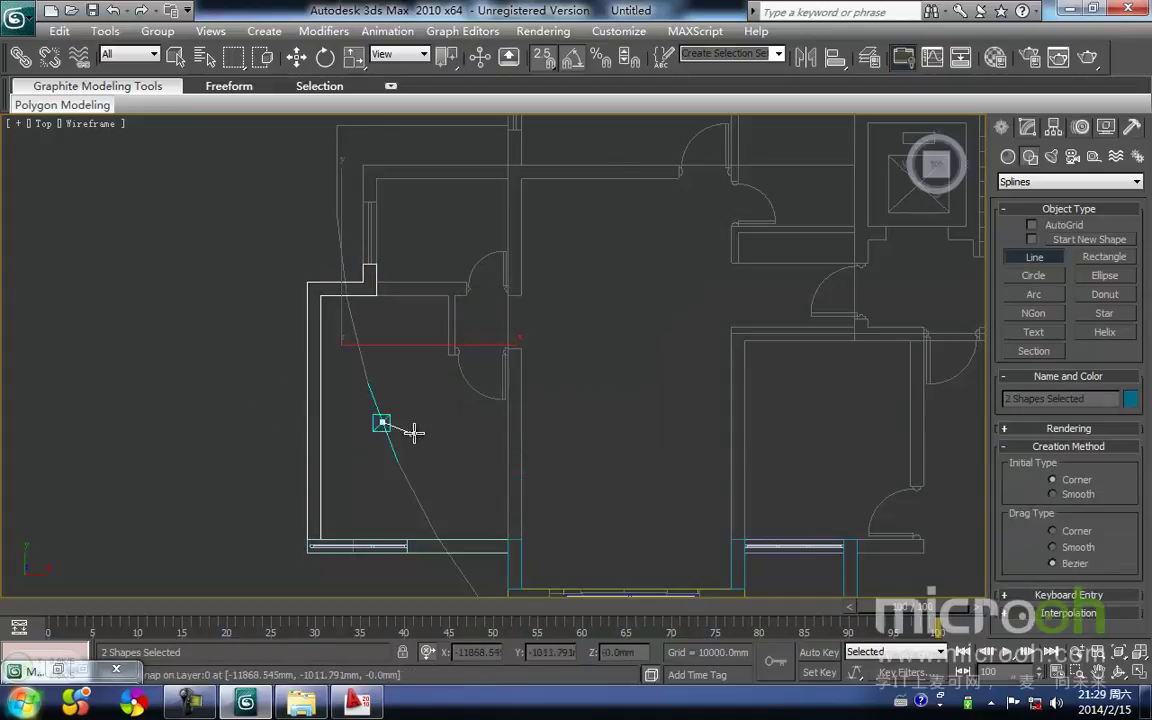
{"action": "key", "text": "w"}
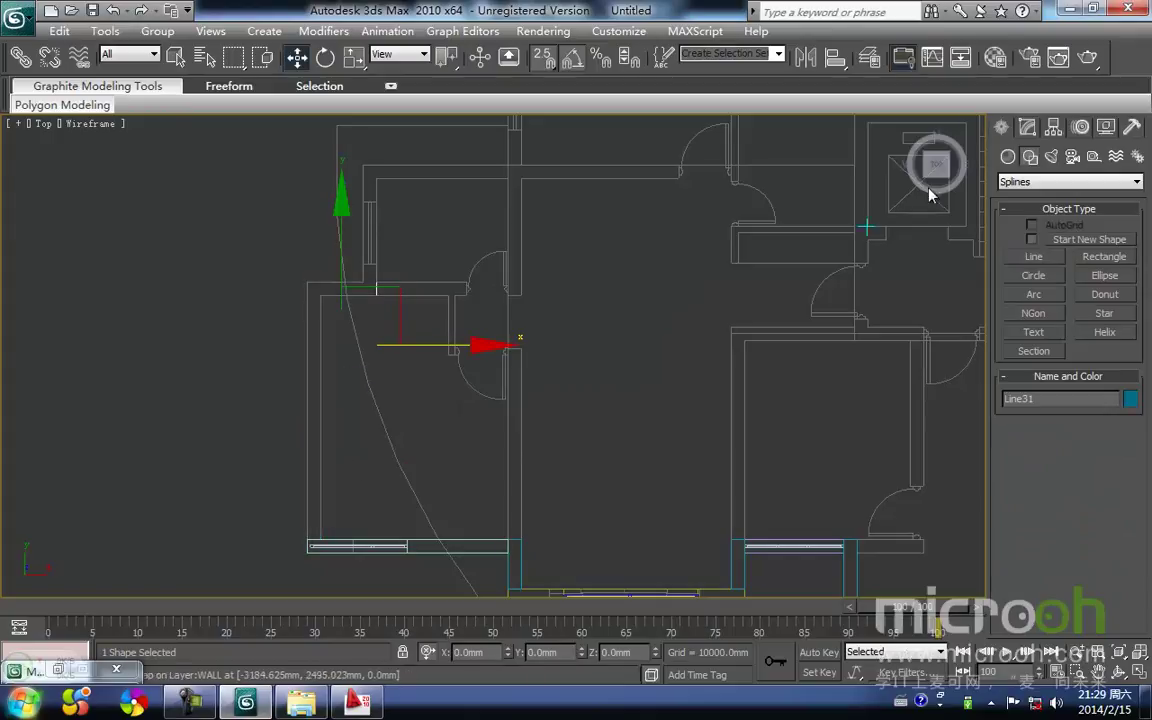
Step: Extrude the traced wall outline 2800 mm and raise it in the front view to align with the base of the adjoining wall
{"action": "left_click", "coordinate": [1027, 127]}
{"action": "left_click", "coordinate": [1102, 208]}
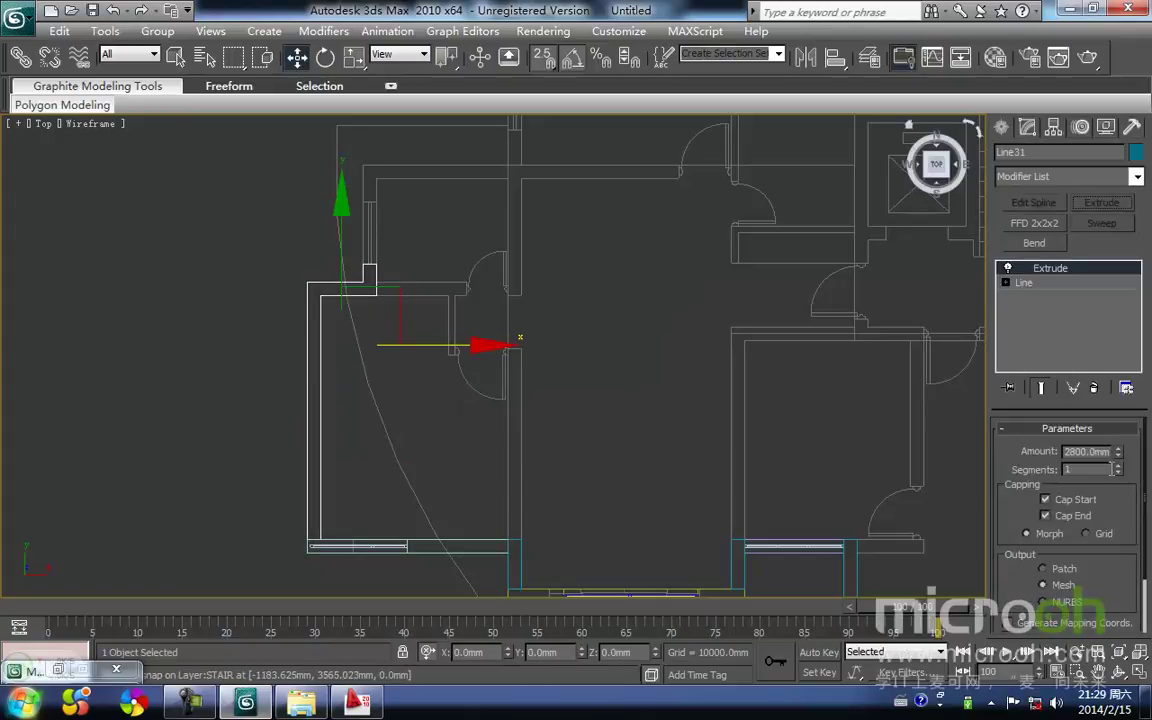
{"action": "key", "text": "f"}
{"action": "key", "text": "z"}
{"action": "middle_click_drag", "start_coordinate": [374, 342], "coordinate": [389, 394]}
{"action": "scroll", "coordinate": [475, 387], "scroll_direction": "down", "scroll_amount": 4}
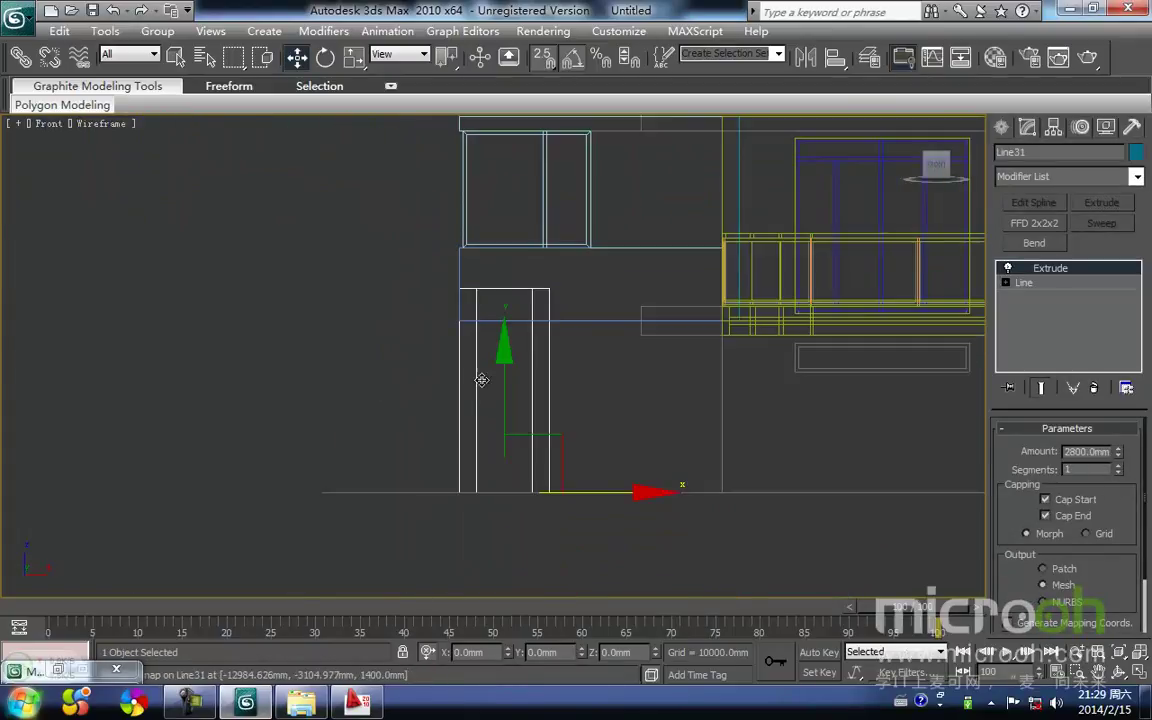
{"action": "left_click_drag", "start_coordinate": [504, 392], "coordinate": [460, 322]}
Step: Assign the 墙面2 material to the extruded wall, deselect it and put the Material Editor away
{"action": "mouse_move", "coordinate": [500, 343]}
{"action": "middle_mouse_down"}
{"action": "mouse_move", "coordinate": [448, 386]}
{"action": "mouse_move", "coordinate": [393, 381]}
{"action": "middle_mouse_up"}
{"action": "key", "text": "F3"}
{"action": "mouse_move", "coordinate": [470, 375]}
{"action": "middle_mouse_down", "text": "alt"}
{"action": "mouse_move", "coordinate": [470, 416]}
{"action": "mouse_move", "coordinate": [547, 449]}
{"action": "middle_mouse_up", "text": "alt"}
{"action": "key", "text": "m"}
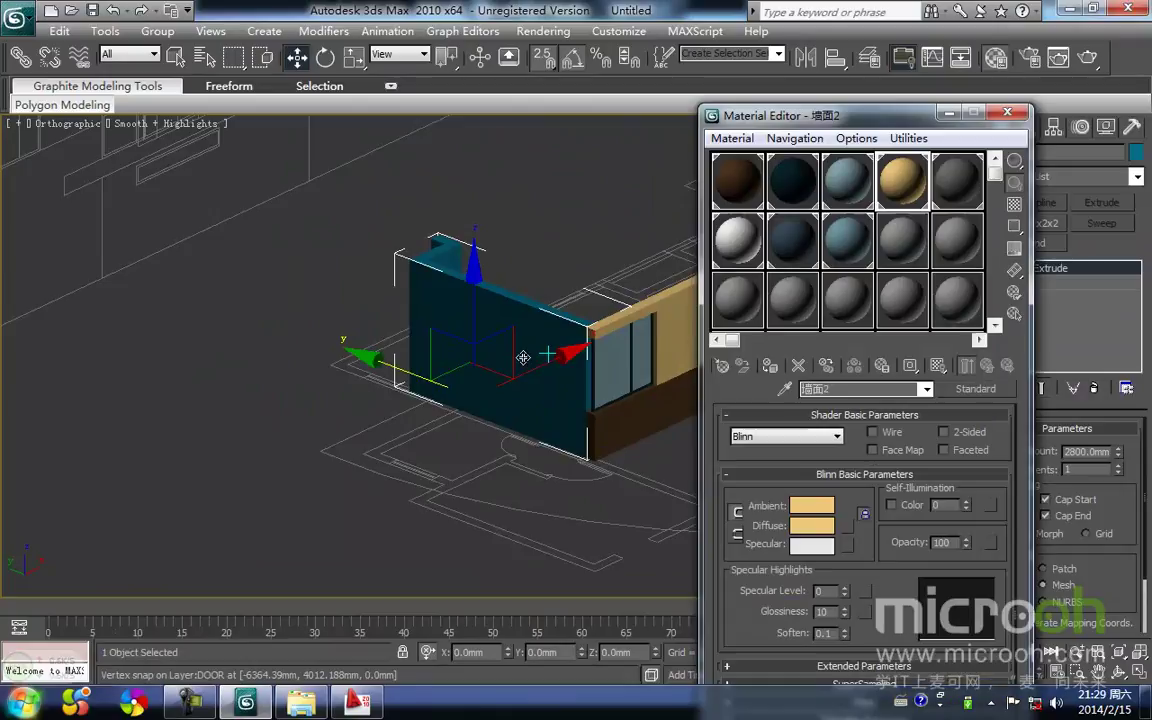
{"action": "left_click", "coordinate": [770, 372]}
{"action": "left_click", "coordinate": [634, 488]}
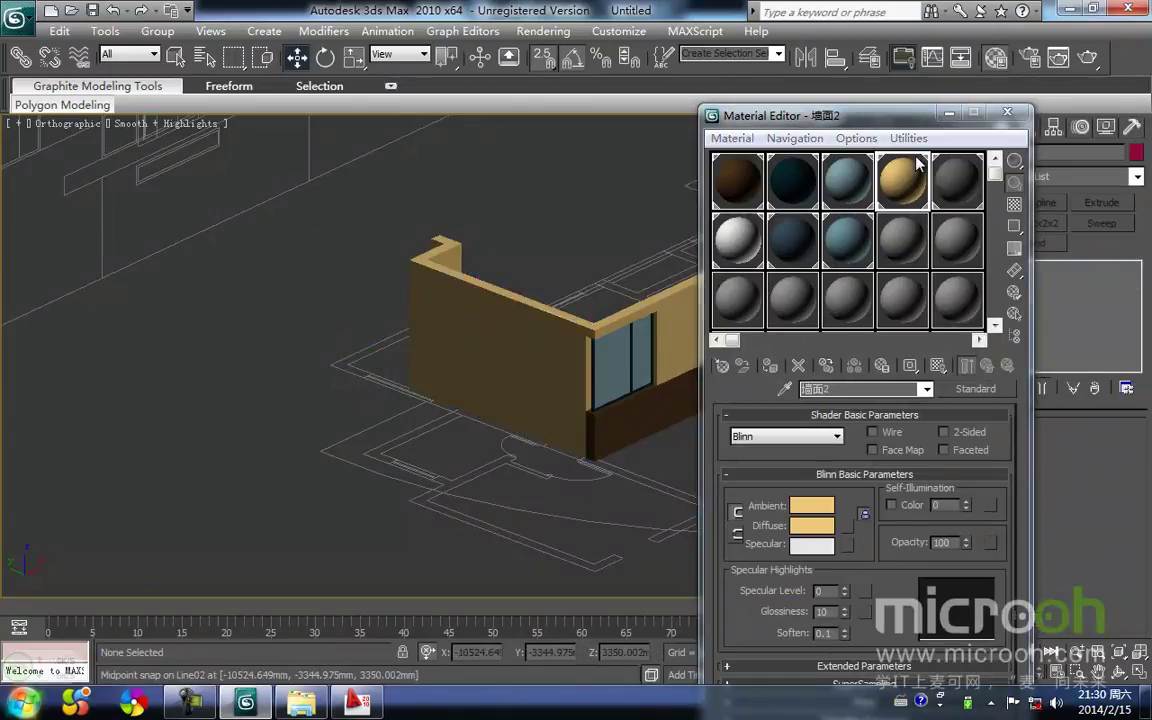
{"action": "left_click", "coordinate": [945, 116]}
Step: Examine the junction between the new side wall and the adjoining window wall in shaded and wireframe display
{"action": "middle_click_drag", "start_coordinate": [663, 532], "coordinate": [609, 417], "text": "alt"}
{"action": "scroll", "coordinate": [609, 417], "scroll_direction": "up", "scroll_amount": 4}
{"action": "scroll", "coordinate": [609, 417], "scroll_direction": "up", "scroll_amount": 1}
{"action": "middle_click_drag", "start_coordinate": [694, 442], "coordinate": [512, 368]}
{"action": "scroll", "coordinate": [483, 360], "scroll_direction": "down", "scroll_amount": 1}
{"action": "mouse_move", "coordinate": [620, 395]}
{"action": "middle_mouse_down", "text": "alt"}
{"action": "mouse_move", "coordinate": [495, 421]}
{"action": "mouse_move", "coordinate": [507, 432]}
{"action": "mouse_move", "coordinate": [481, 373]}
{"action": "middle_mouse_up", "text": "alt"}
{"action": "scroll", "coordinate": [481, 373], "scroll_direction": "down", "scroll_amount": 2}
{"action": "key", "text": "F3"}
{"action": "key", "text": "F3"}
{"action": "key", "text": "F3"}
{"action": "key", "text": "F3"}
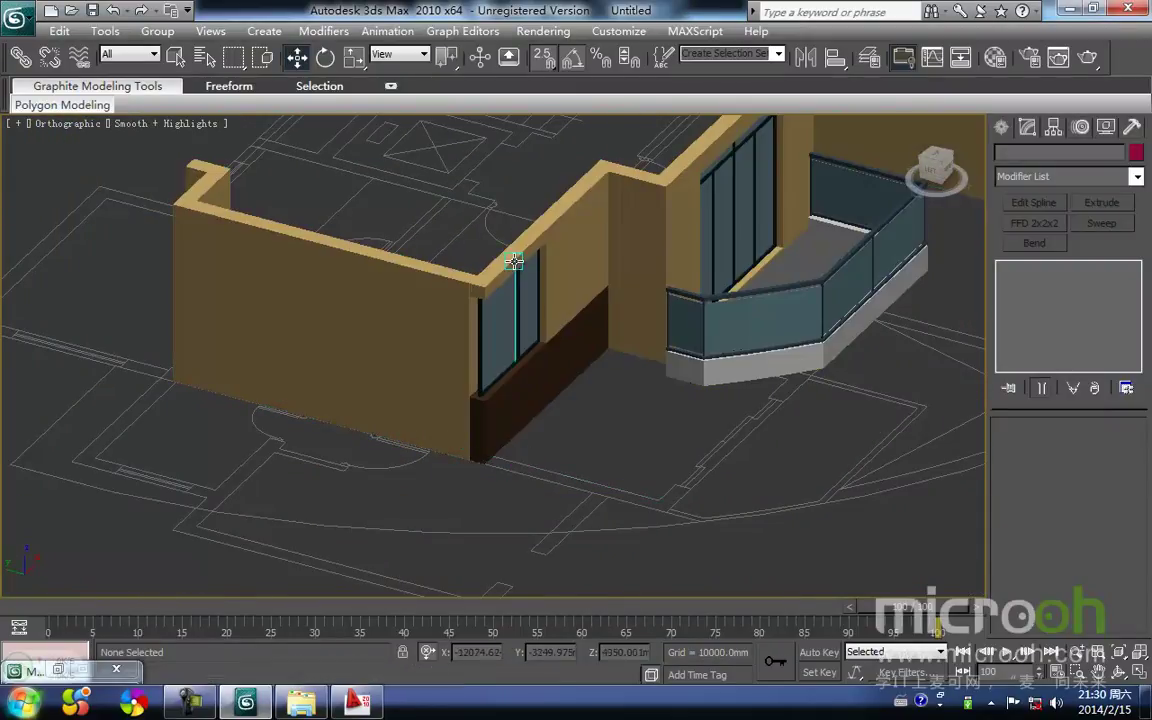
Step: Isolate the corner window's frame and mullion together with the upper wall and the brown wall base in the front view
{"action": "left_click", "coordinate": [516, 259]}
{"action": "middle_click_drag", "start_coordinate": [540, 397], "coordinate": [453, 396], "text": "alt"}
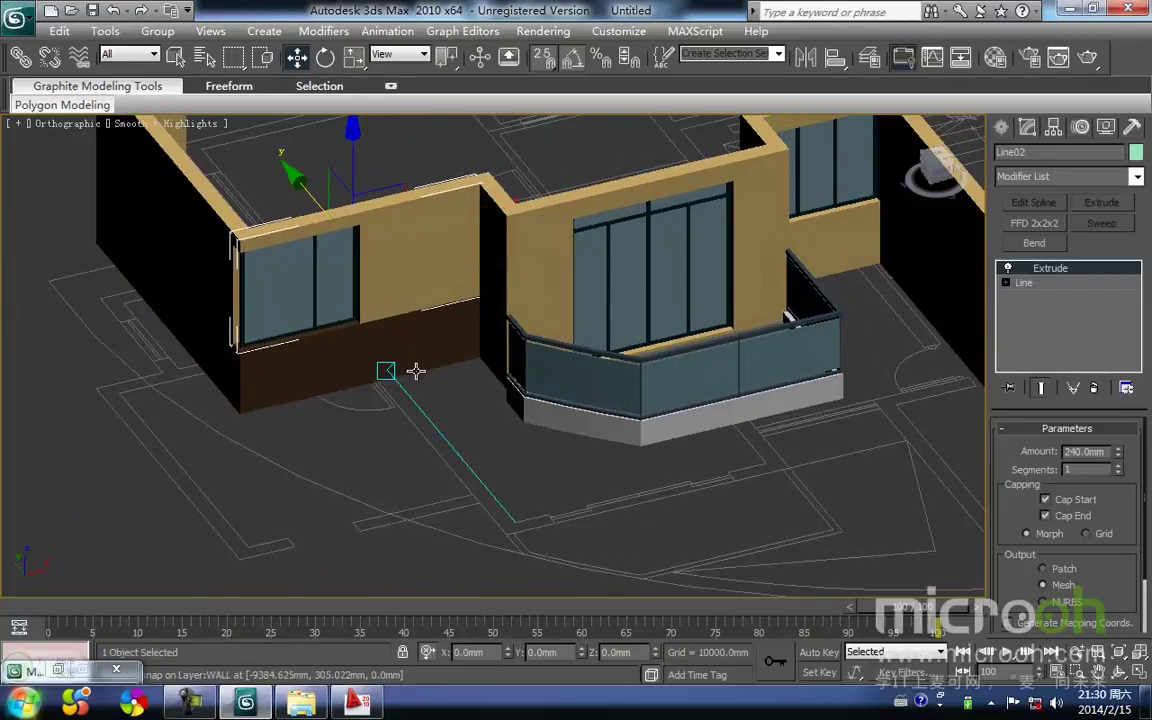
{"action": "left_click", "coordinate": [378, 365], "text": "ctrl"}
{"action": "middle_click_drag", "start_coordinate": [357, 337], "coordinate": [424, 363]}
{"action": "key", "text": "f"}
{"action": "key", "text": "z"}
{"action": "middle_click_drag", "start_coordinate": [340, 280], "coordinate": [384, 332]}
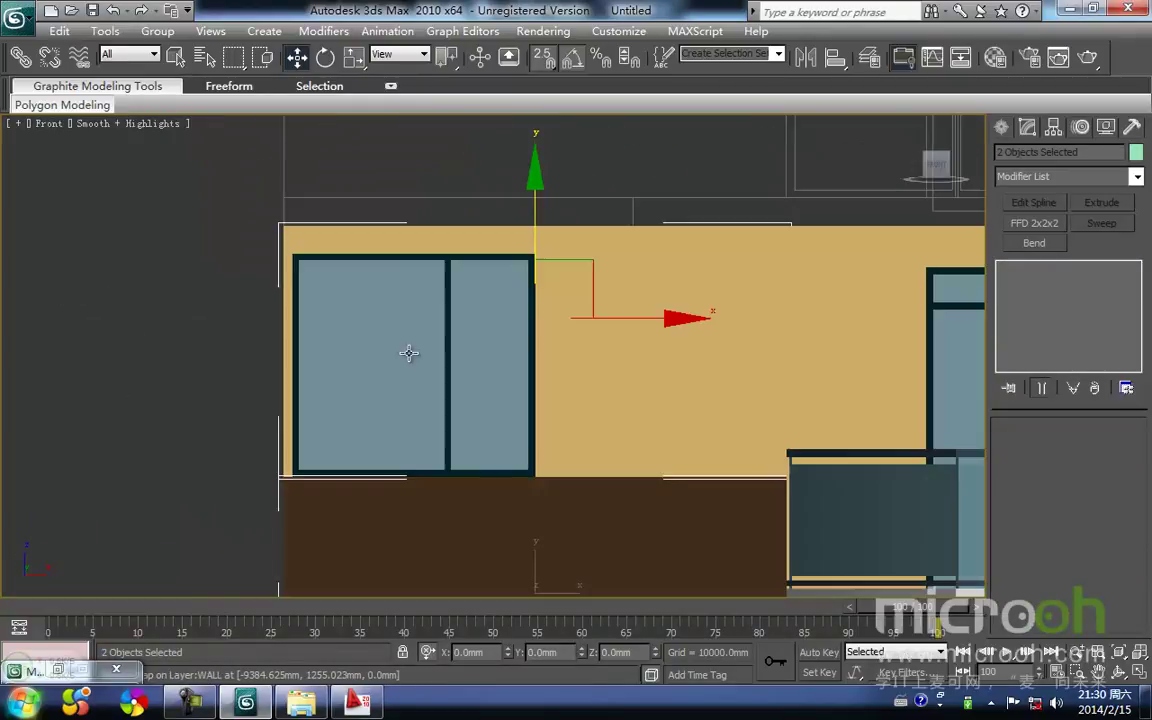
{"action": "scroll", "coordinate": [400, 333], "scroll_direction": "down", "scroll_amount": 1}
{"action": "scroll", "coordinate": [413, 334], "scroll_direction": "up", "scroll_amount": 1}
{"action": "key", "text": "F3"}
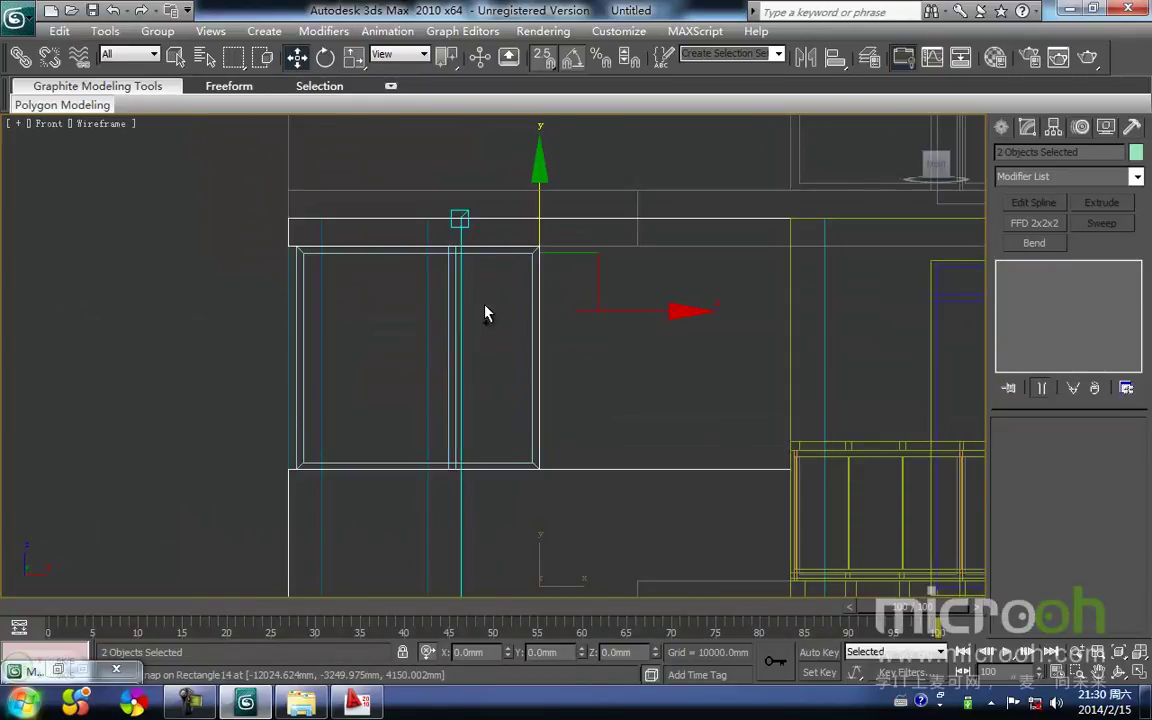
{"action": "left_click", "coordinate": [489, 248], "text": "ctrl"}
{"action": "middle_click_drag", "start_coordinate": [489, 249], "coordinate": [486, 226]}
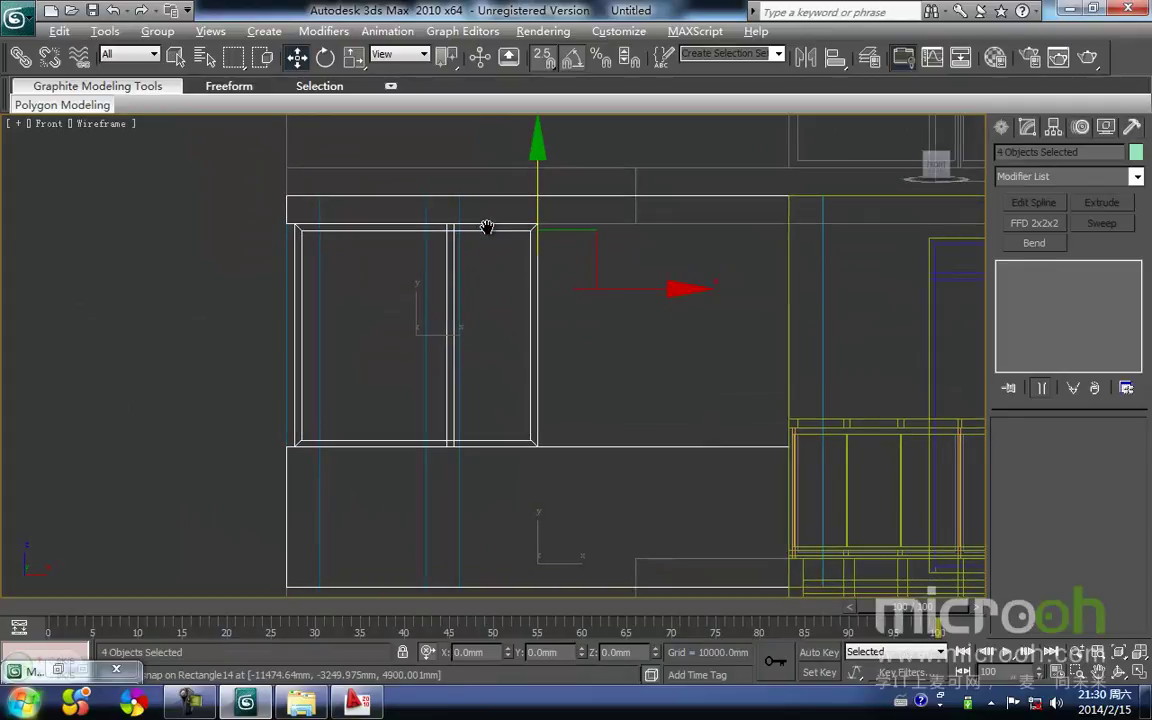
{"action": "key", "text": "alt+q"}
{"action": "middle_click_drag", "start_coordinate": [321, 269], "coordinate": [471, 356]}
{"action": "left_click", "coordinate": [304, 303]}
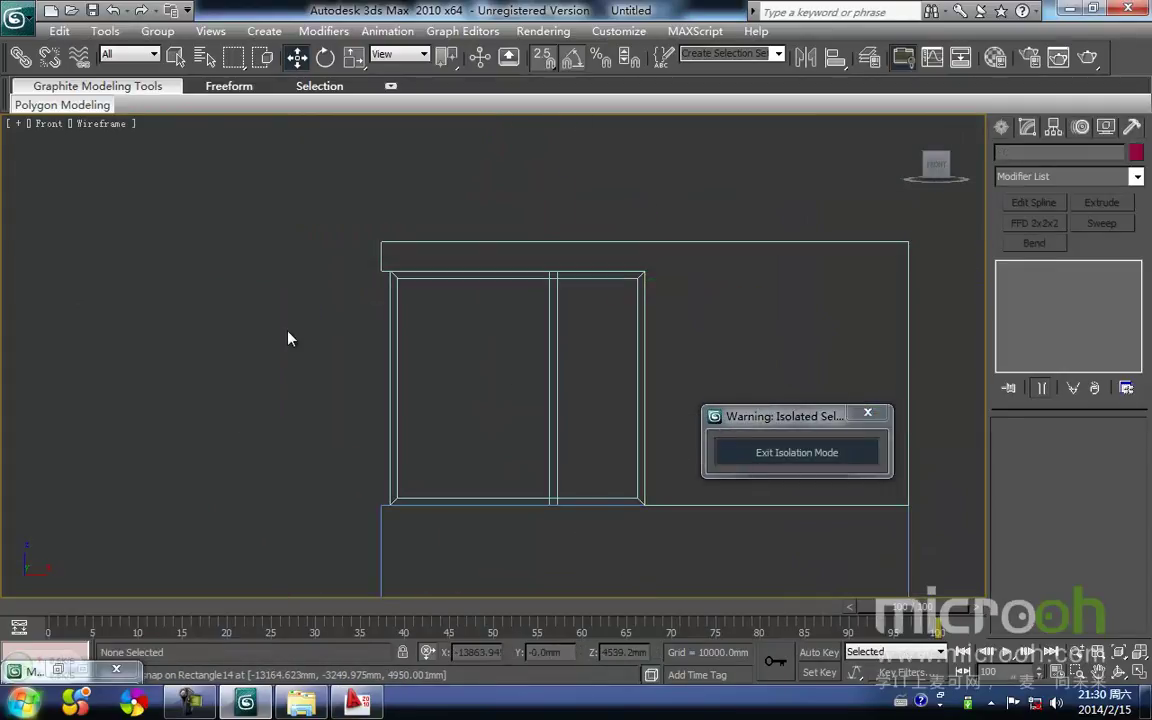
Step: Draw a narrow rectangle filling the full-height gap between the wall's outer edge and the window frame
{"action": "right_click", "coordinate": [286, 330], "text": "ctrl"}
{"action": "left_click", "coordinate": [331, 231]}
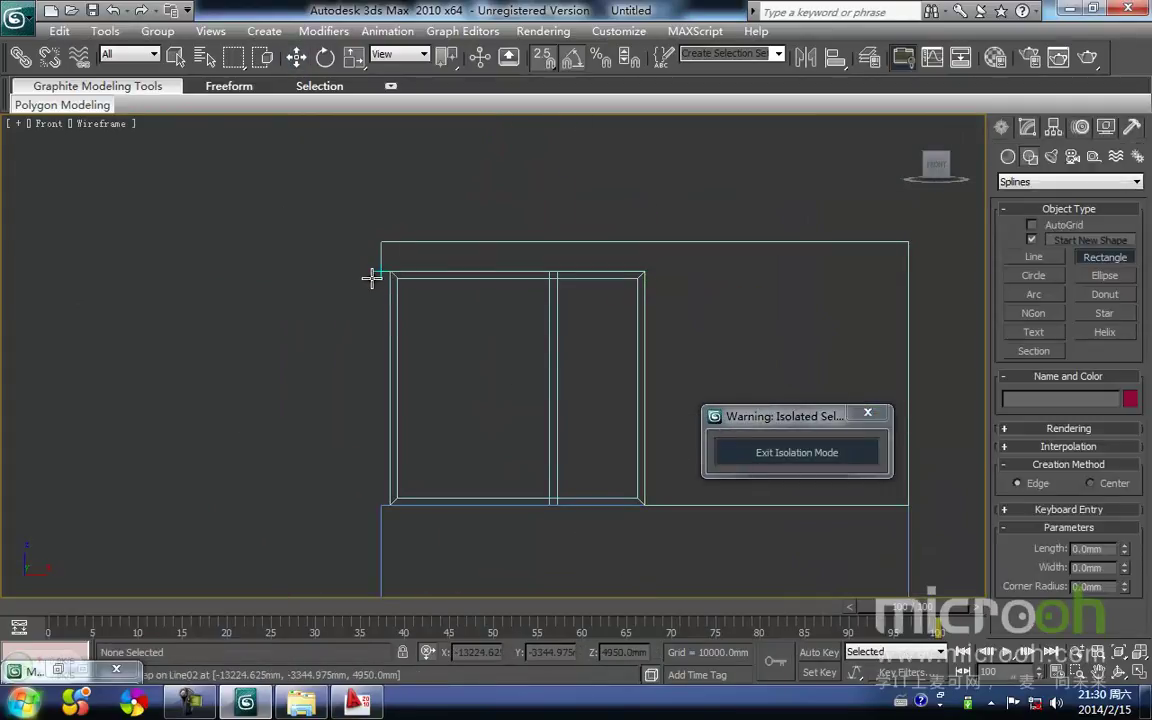
{"action": "left_click_drag", "start_coordinate": [389, 271], "coordinate": [380, 504]}
{"action": "key", "text": "w"}
{"action": "middle_click_drag", "start_coordinate": [353, 443], "coordinate": [335, 470]}
Step: Extrude the narrow rectangle 240 mm and move it in the top view into the thickness of the window wall
{"action": "key", "text": "t"}
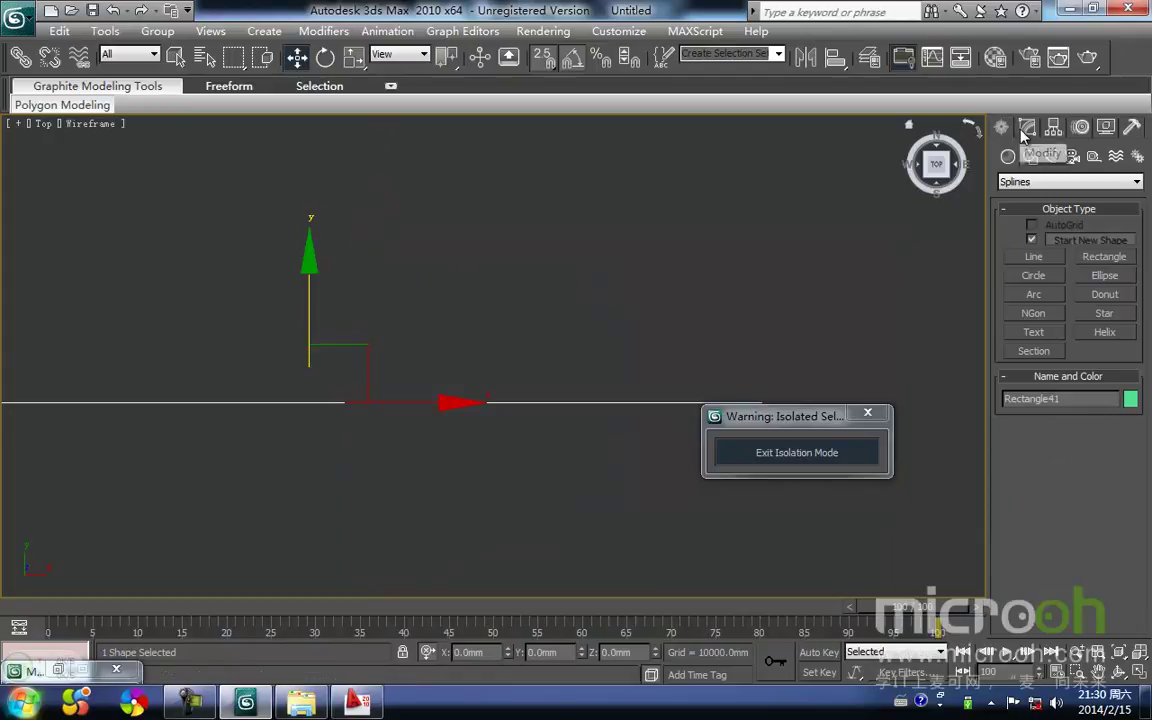
{"action": "left_click", "coordinate": [1024, 130]}
{"action": "left_click", "coordinate": [1104, 204]}
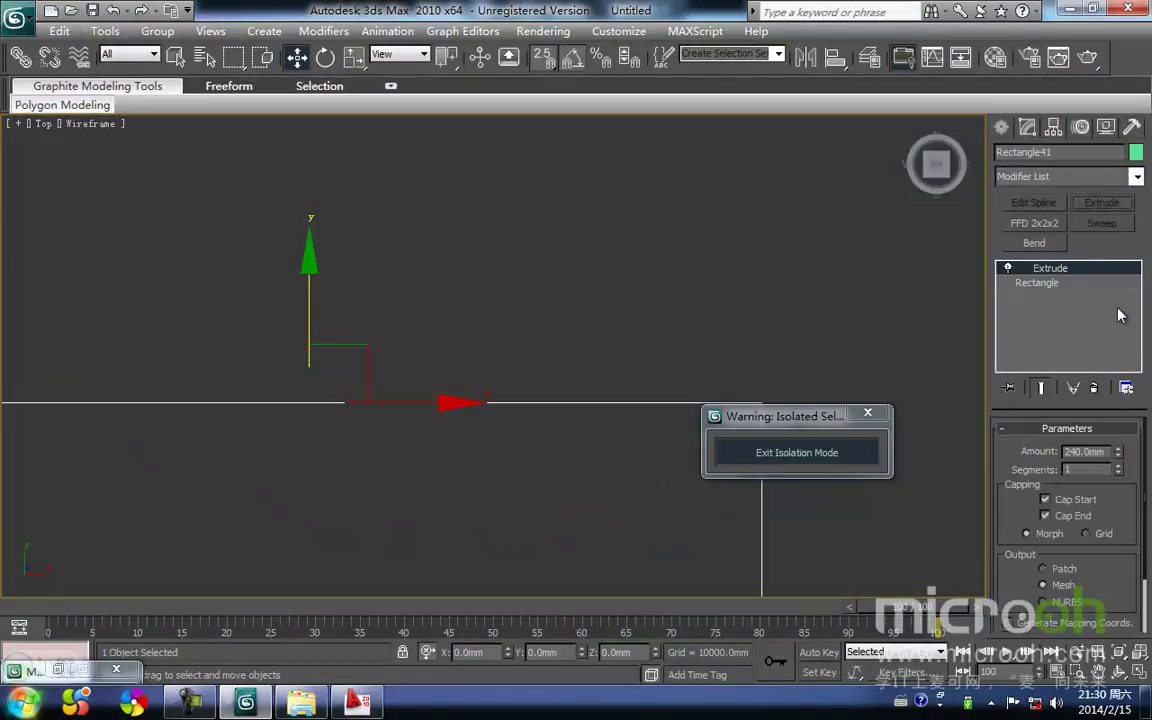
{"action": "middle_click_drag", "start_coordinate": [412, 432], "coordinate": [440, 395]}
{"action": "scroll", "coordinate": [478, 473], "scroll_direction": "down", "scroll_amount": 11}
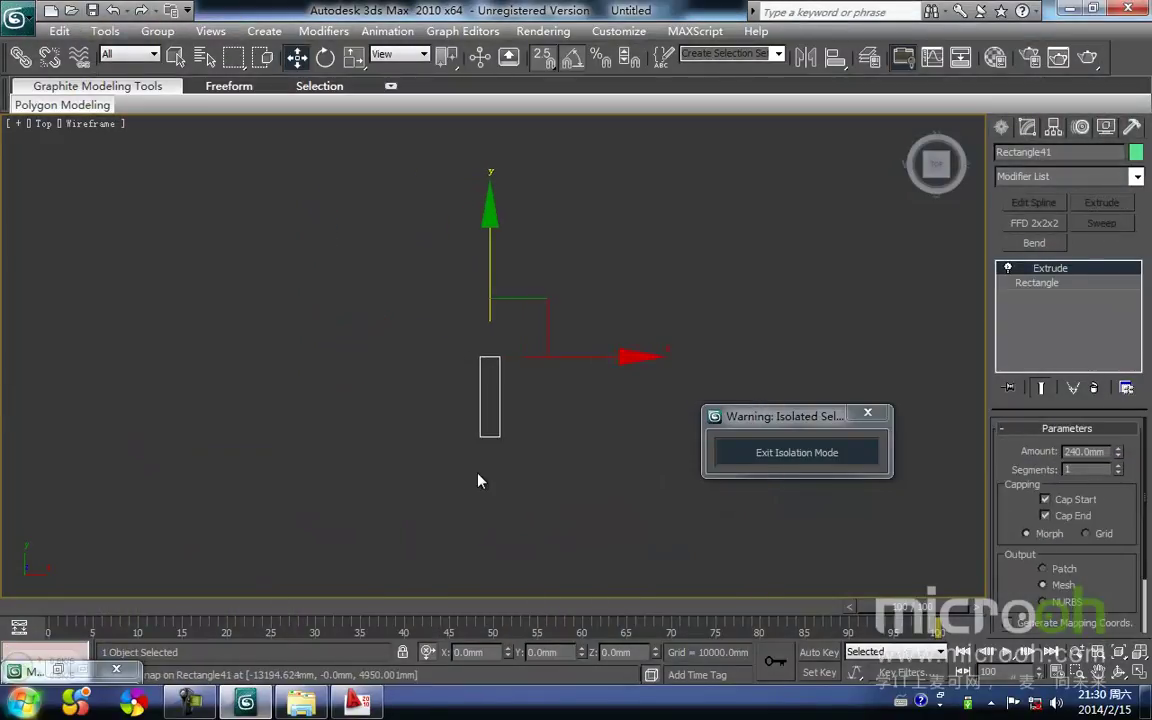
{"action": "middle_click_drag", "start_coordinate": [530, 420], "coordinate": [507, 445]}
{"action": "scroll", "coordinate": [507, 446], "scroll_direction": "down", "scroll_amount": 8}
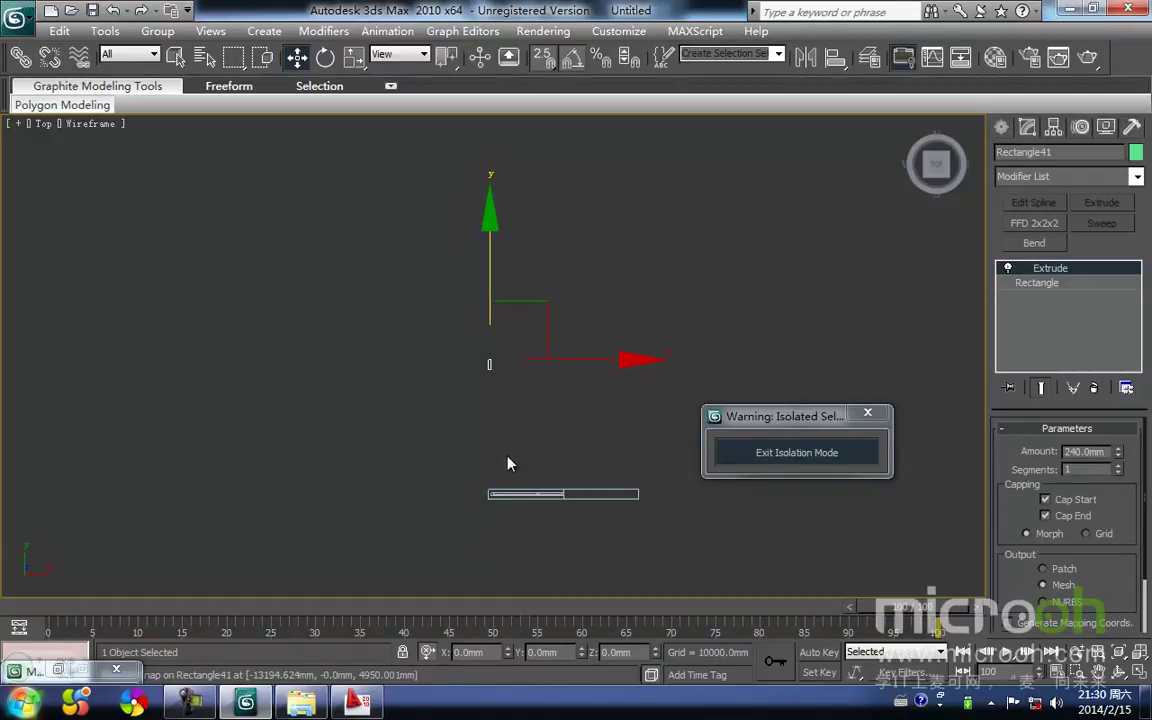
{"action": "key", "text": "space"}
{"action": "left_click_drag", "start_coordinate": [484, 519], "coordinate": [483, 504]}
Step: Assign the 墙面2 material to the narrow wall strip beside the window and close the Material Editor
{"action": "middle_click_drag", "start_coordinate": [496, 504], "coordinate": [561, 429]}
{"action": "key", "text": "F3"}
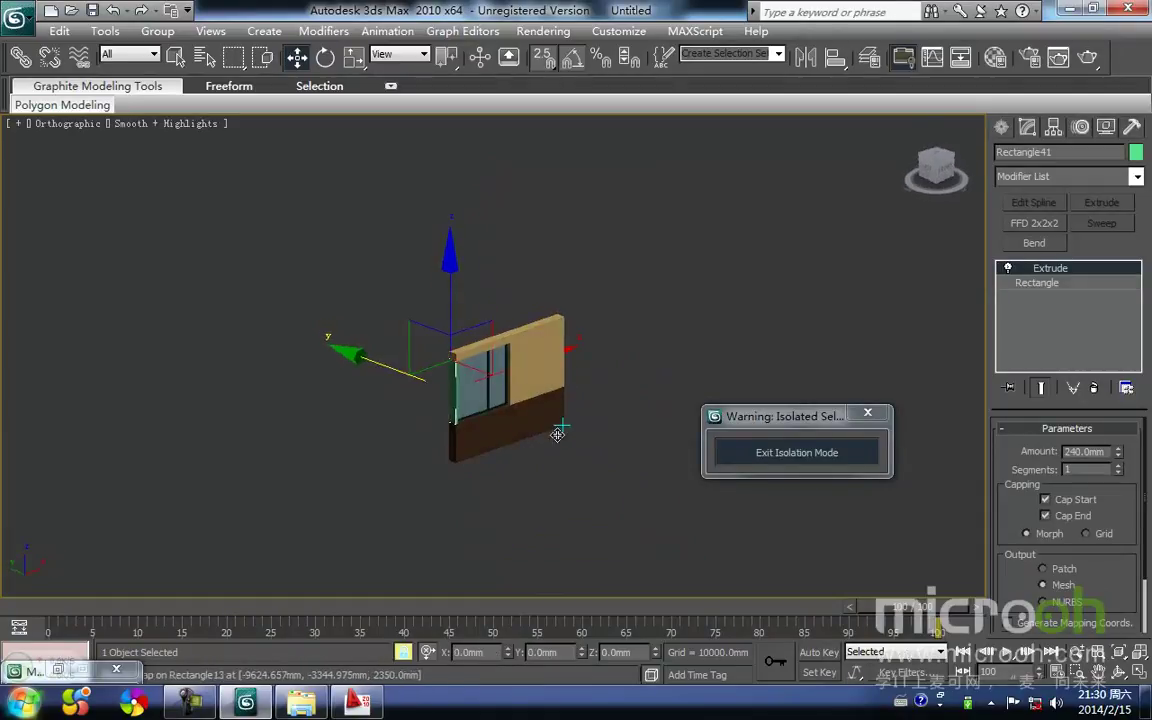
{"action": "scroll", "coordinate": [510, 452], "scroll_direction": "up", "scroll_amount": 4}
{"action": "middle_click_drag", "start_coordinate": [492, 526], "coordinate": [478, 445], "text": "alt"}
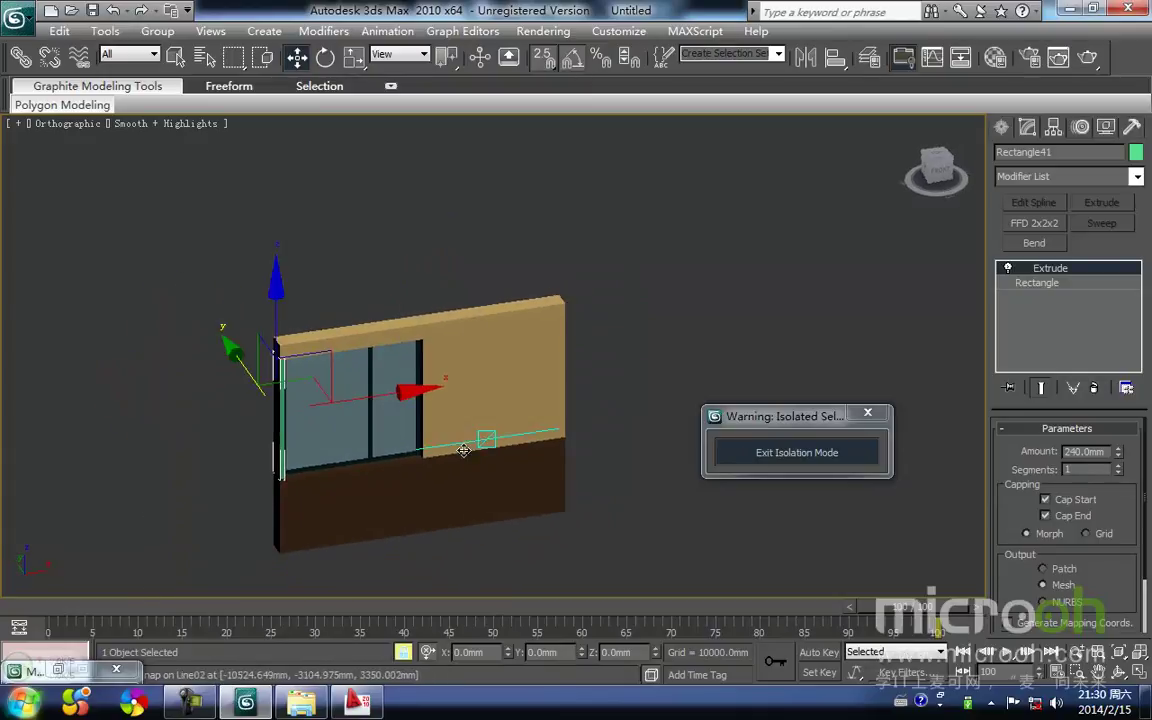
{"action": "key", "text": "m"}
{"action": "left_click", "coordinate": [774, 368]}
{"action": "middle_click_drag", "start_coordinate": [471, 586], "coordinate": [491, 543]}
{"action": "left_click", "coordinate": [495, 540]}
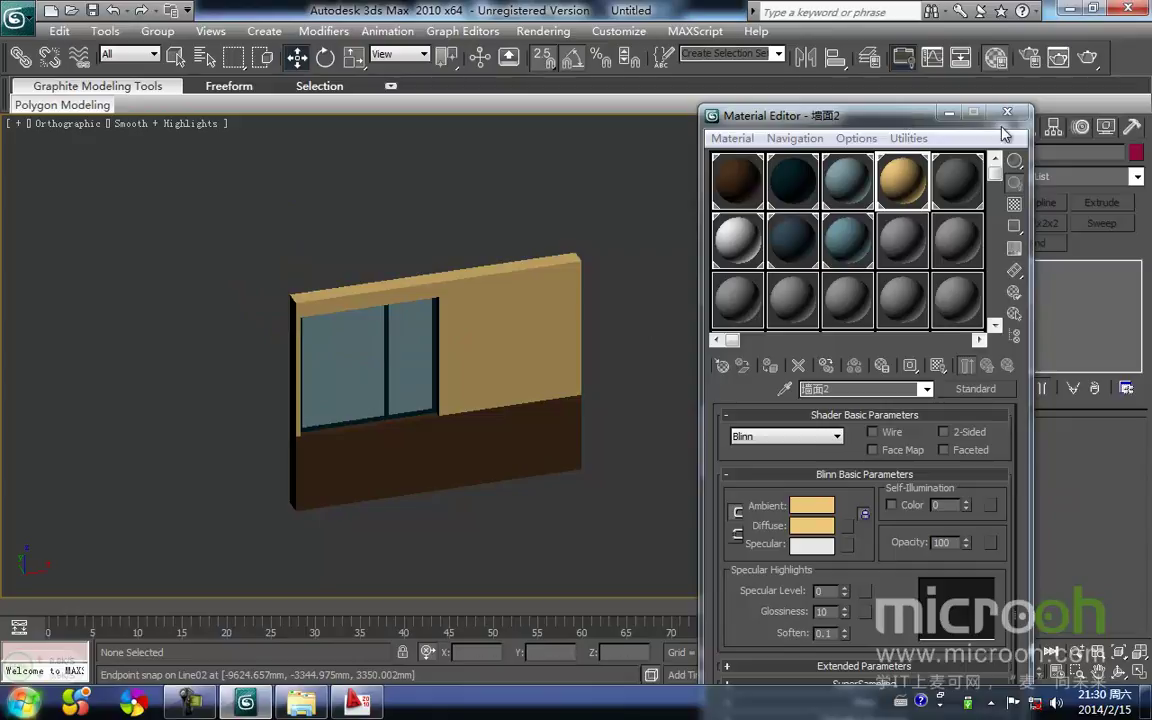
{"action": "left_click", "coordinate": [1007, 113]}
Step: Exit isolation mode and show the floor plan with the modelled walls in a wireframe top view
{"action": "left_click", "coordinate": [838, 454]}
{"action": "scroll", "coordinate": [525, 535], "scroll_direction": "down", "scroll_amount": 2}
{"action": "middle_click_drag", "start_coordinate": [525, 535], "coordinate": [600, 470]}
{"action": "middle_click_drag", "start_coordinate": [489, 434], "coordinate": [501, 463]}
{"action": "key", "text": "t"}
{"action": "key", "text": "z"}
{"action": "middle_click_drag", "start_coordinate": [484, 362], "coordinate": [548, 351]}
{"action": "scroll", "coordinate": [498, 353], "scroll_direction": "up", "scroll_amount": 3}
{"action": "scroll", "coordinate": [347, 354], "scroll_direction": "up", "scroll_amount": 6}
{"action": "key", "text": "F3"}
{"action": "mouse_move", "coordinate": [398, 388]}
{"action": "middle_mouse_down"}
{"action": "mouse_move", "coordinate": [257, 391]}
{"action": "mouse_move", "coordinate": [257, 432]}
{"action": "middle_mouse_up"}
{"action": "scroll", "coordinate": [251, 440], "scroll_direction": "down", "scroll_amount": 6}
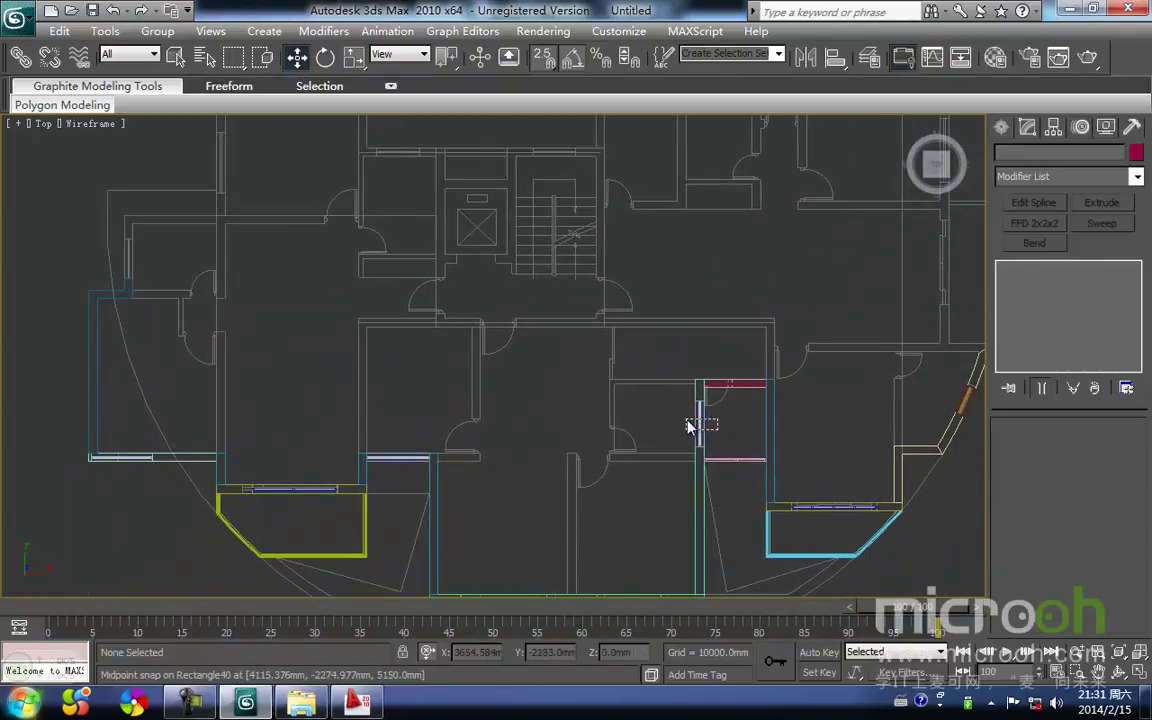
Step: Select the three window objects in the recess's side wall and make one Copy of them over the plan's west part
{"action": "left_click_drag", "start_coordinate": [688, 421], "coordinate": [685, 419]}
{"action": "middle_click_drag", "start_coordinate": [650, 441], "coordinate": [545, 443]}
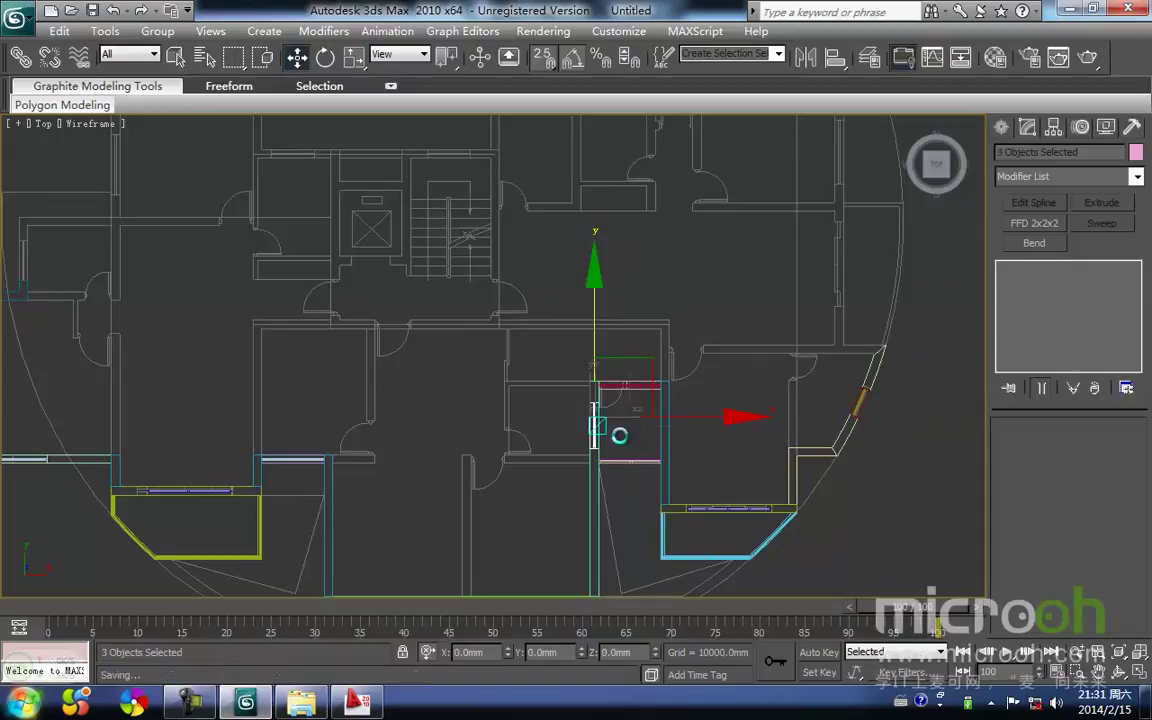
{"action": "middle_click_drag", "start_coordinate": [620, 436], "coordinate": [647, 495]}
{"action": "left_click_drag", "start_coordinate": [686, 443], "coordinate": [231, 269], "text": "shift"}
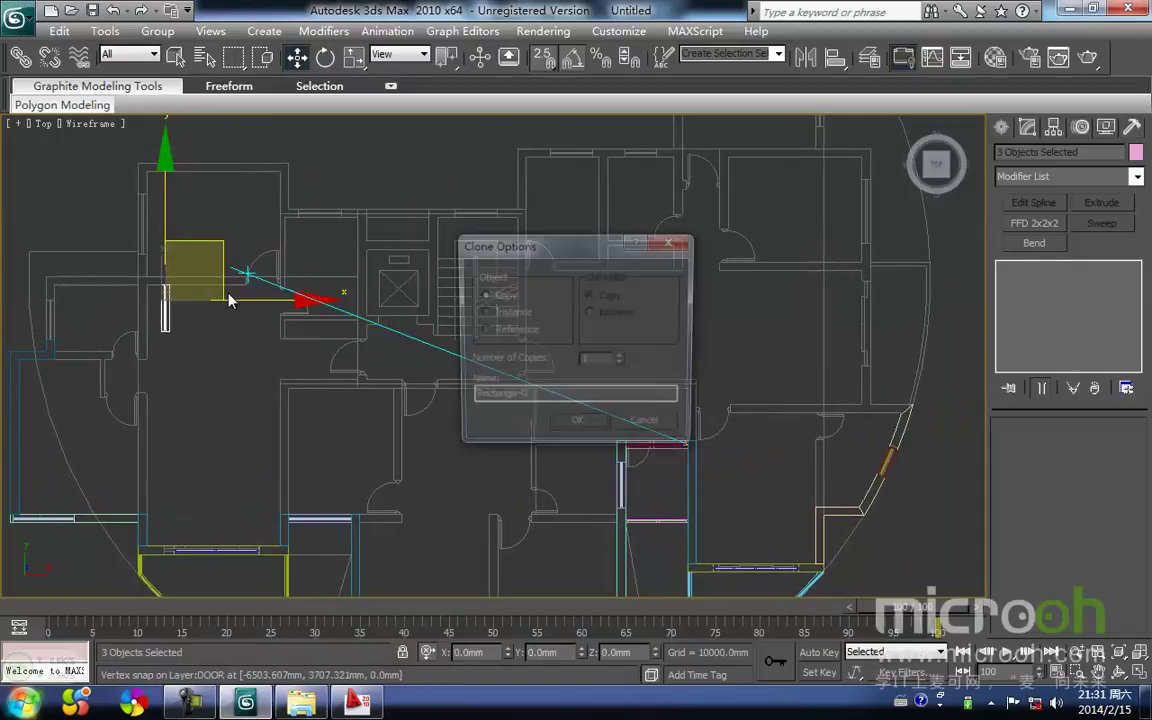
{"action": "key", "text": "Return"}
Step: Move the copied window objects onto the small side window position in the plan's outer west wall
{"action": "middle_click_drag", "start_coordinate": [180, 334], "coordinate": [591, 380]}
{"action": "scroll", "coordinate": [588, 383], "scroll_direction": "up", "scroll_amount": 4}
{"action": "middle_click_drag", "start_coordinate": [550, 422], "coordinate": [347, 405]}
{"action": "left_click_drag", "start_coordinate": [580, 425], "coordinate": [208, 432]}
{"action": "key", "text": "space"}
Step: Shorten the extruded wall piece around the copied window by moving its upper spline vertices down to the plan's window edge
{"action": "left_click", "coordinate": [229, 387]}
{"action": "middle_click_drag", "start_coordinate": [218, 356], "coordinate": [481, 459]}
{"action": "scroll", "coordinate": [320, 413], "scroll_direction": "up", "scroll_amount": 3}
{"action": "left_click", "coordinate": [395, 436]}
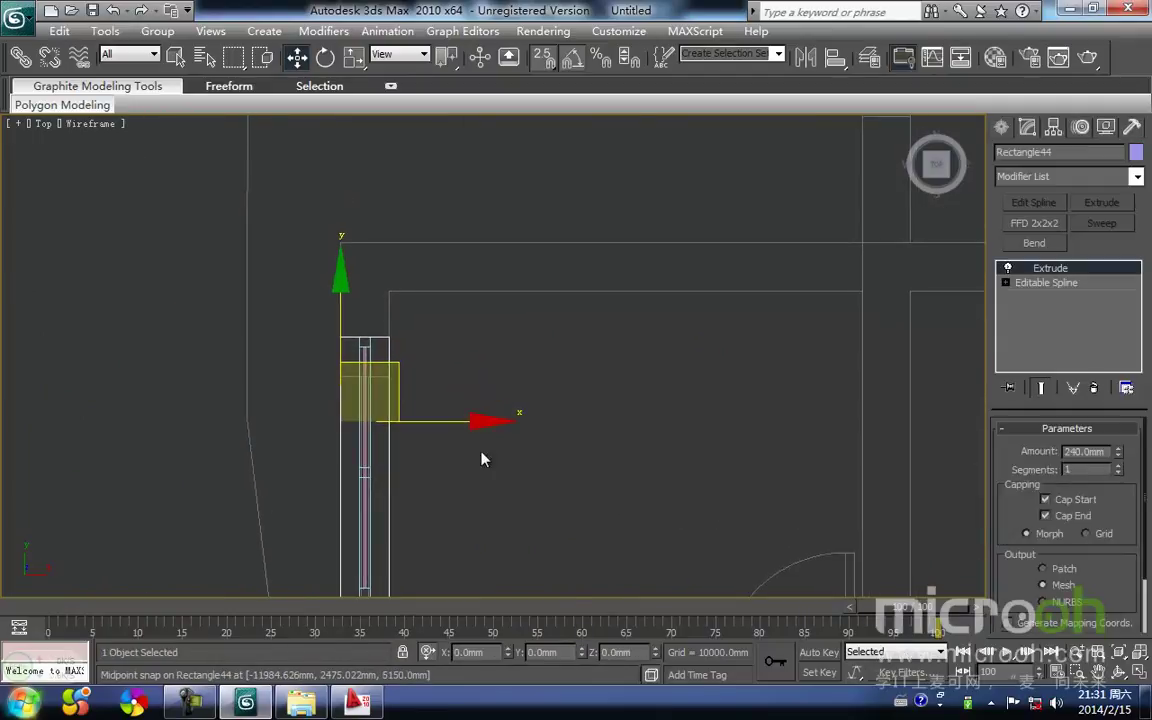
{"action": "left_click", "coordinate": [1042, 284]}
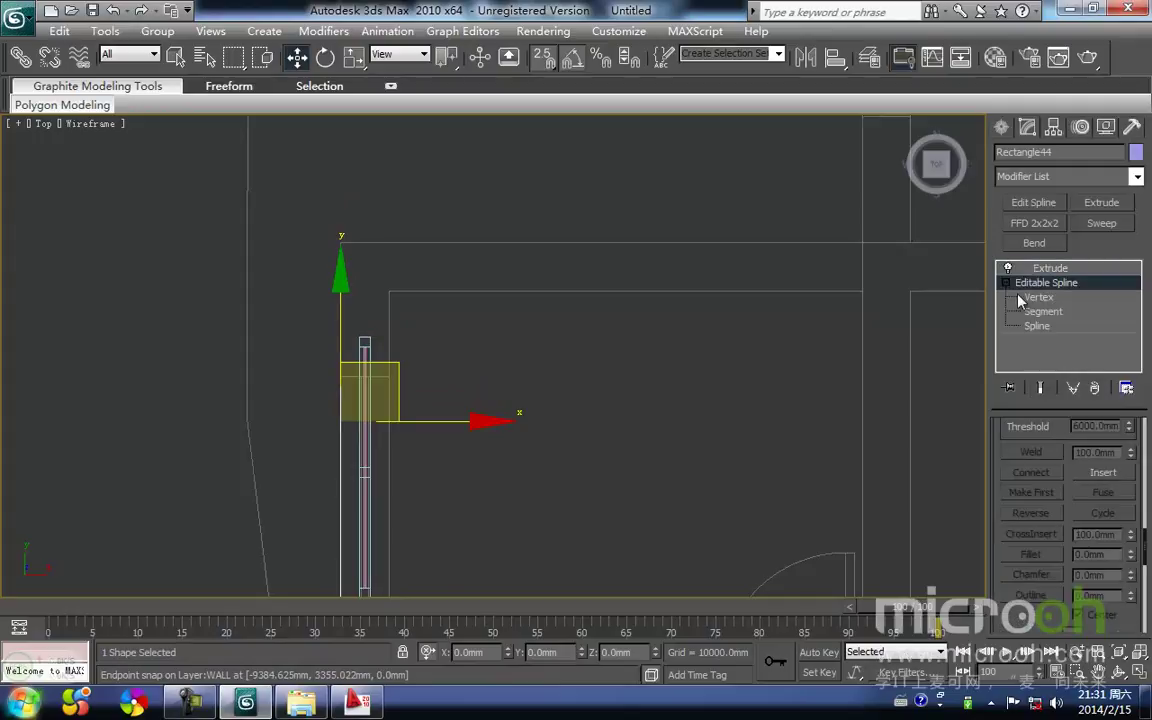
{"action": "left_click", "coordinate": [1036, 297]}
{"action": "middle_click_drag", "start_coordinate": [448, 371], "coordinate": [568, 409]}
{"action": "left_click_drag", "start_coordinate": [550, 408], "coordinate": [405, 323]}
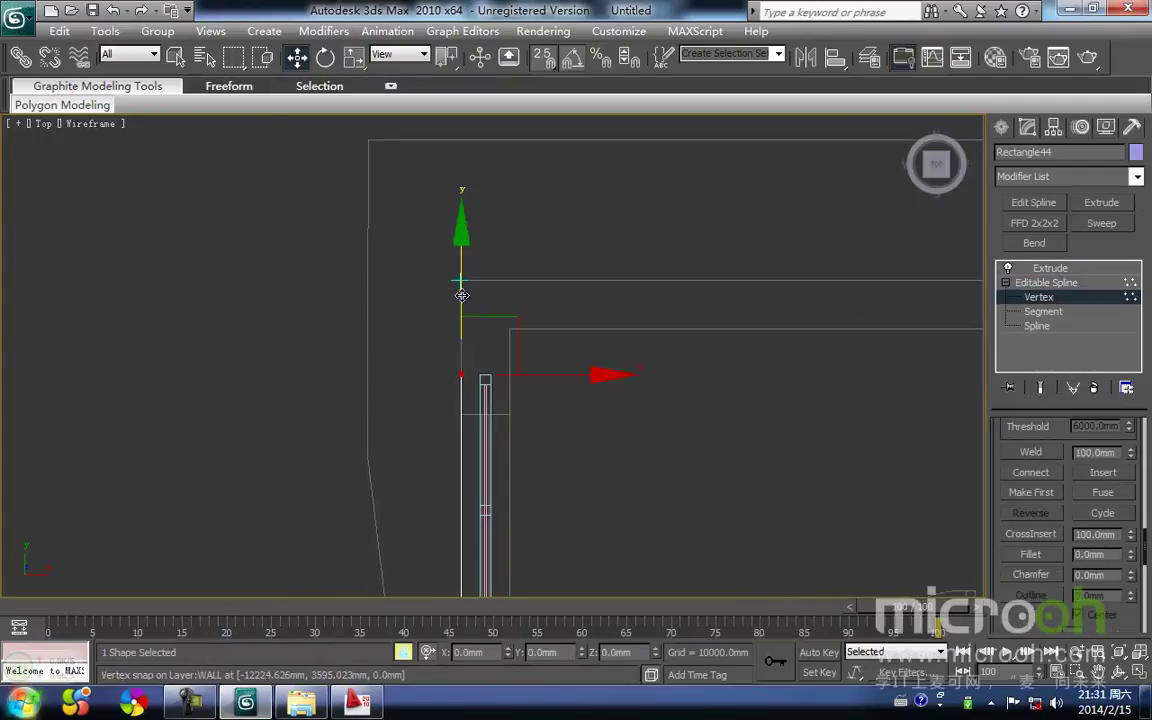
{"action": "left_click_drag", "start_coordinate": [462, 379], "coordinate": [462, 416]}
{"action": "key", "text": "space"}
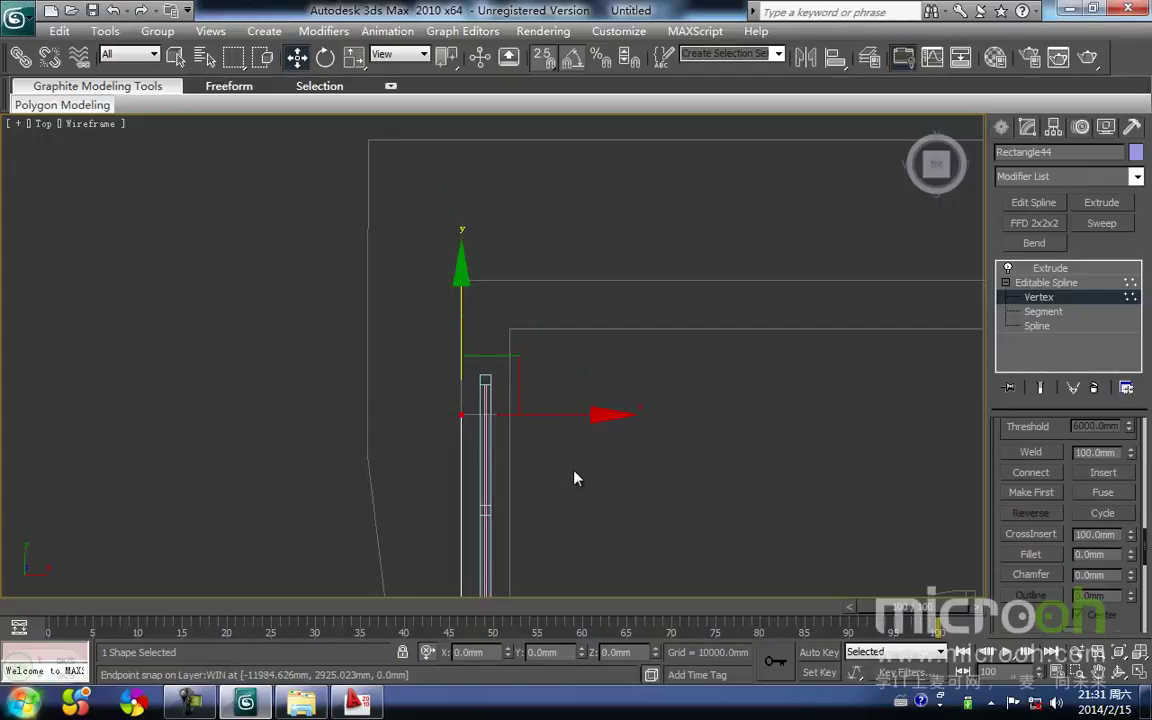
{"action": "left_click", "coordinate": [559, 473]}
{"action": "middle_click_drag", "start_coordinate": [565, 486], "coordinate": [550, 422]}
{"action": "key", "text": "1"}
{"action": "left_click", "coordinate": [551, 485]}
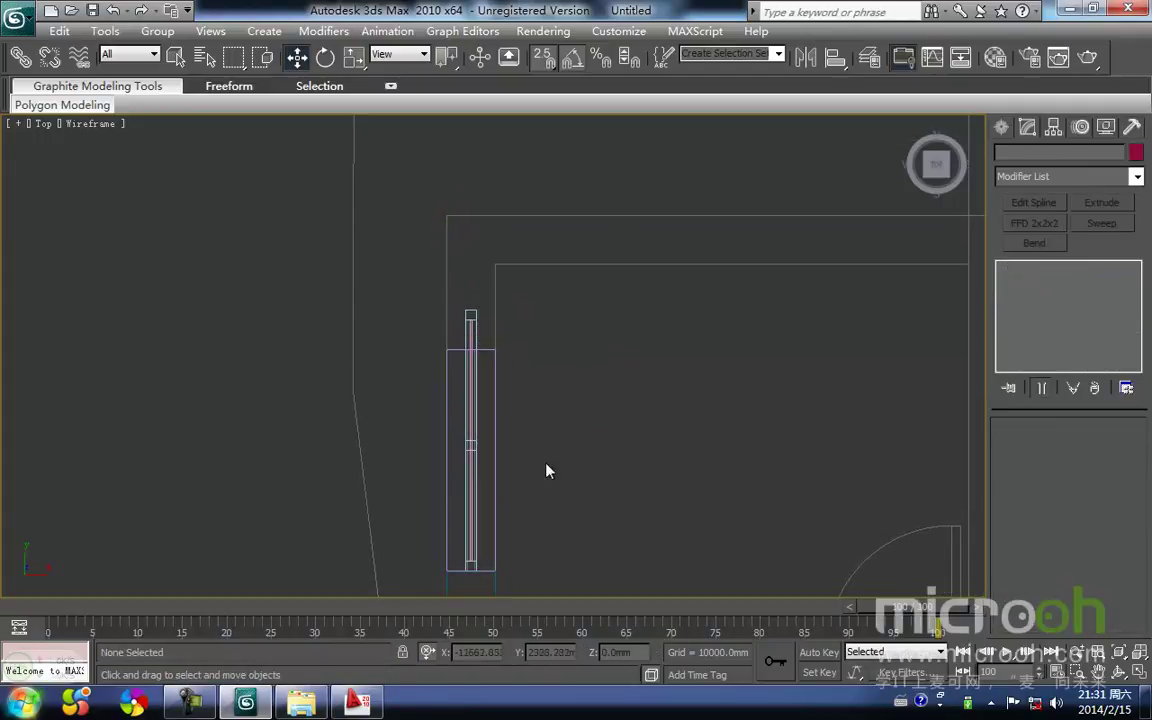
Step: Isolate the wall piece, window frame and glass, and show them from the left side
{"action": "left_click_drag", "start_coordinate": [560, 471], "coordinate": [462, 425]}
{"action": "middle_click_drag", "start_coordinate": [490, 432], "coordinate": [458, 420]}
{"action": "key", "text": "alt+q"}
{"action": "middle_click_drag", "start_coordinate": [585, 424], "coordinate": [467, 426]}
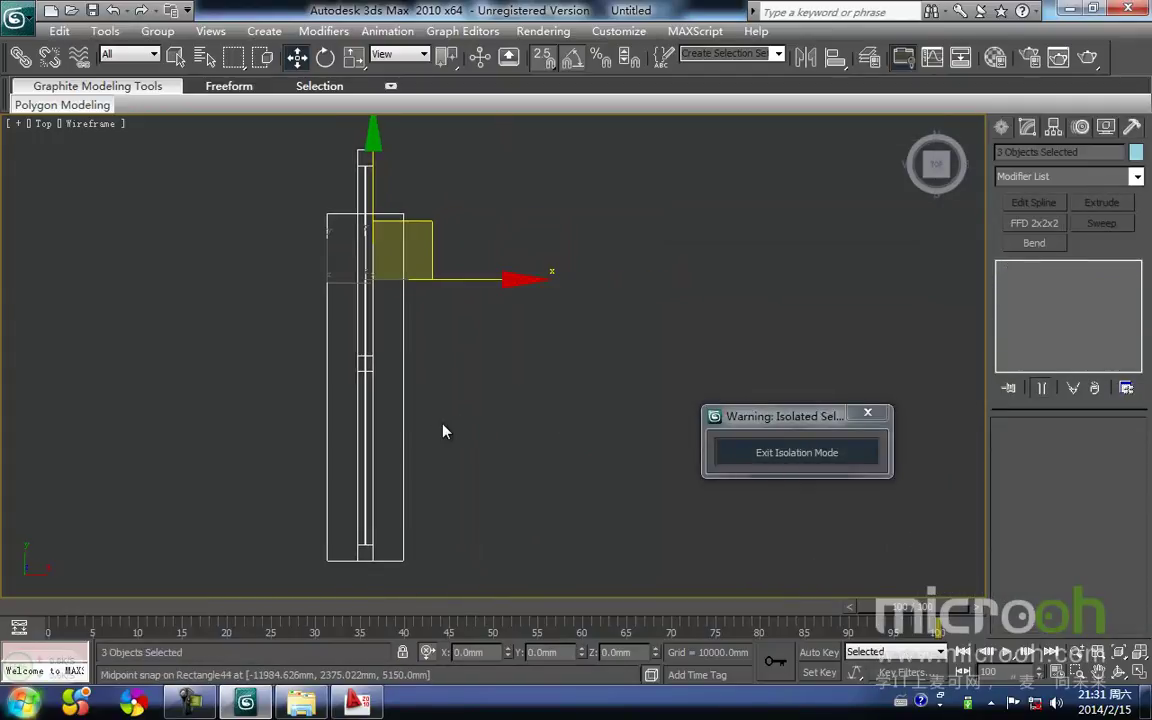
{"action": "key", "text": "l"}
{"action": "key", "text": "z"}
{"action": "middle_click_drag", "start_coordinate": [457, 365], "coordinate": [426, 427]}
{"action": "left_click", "coordinate": [589, 331]}
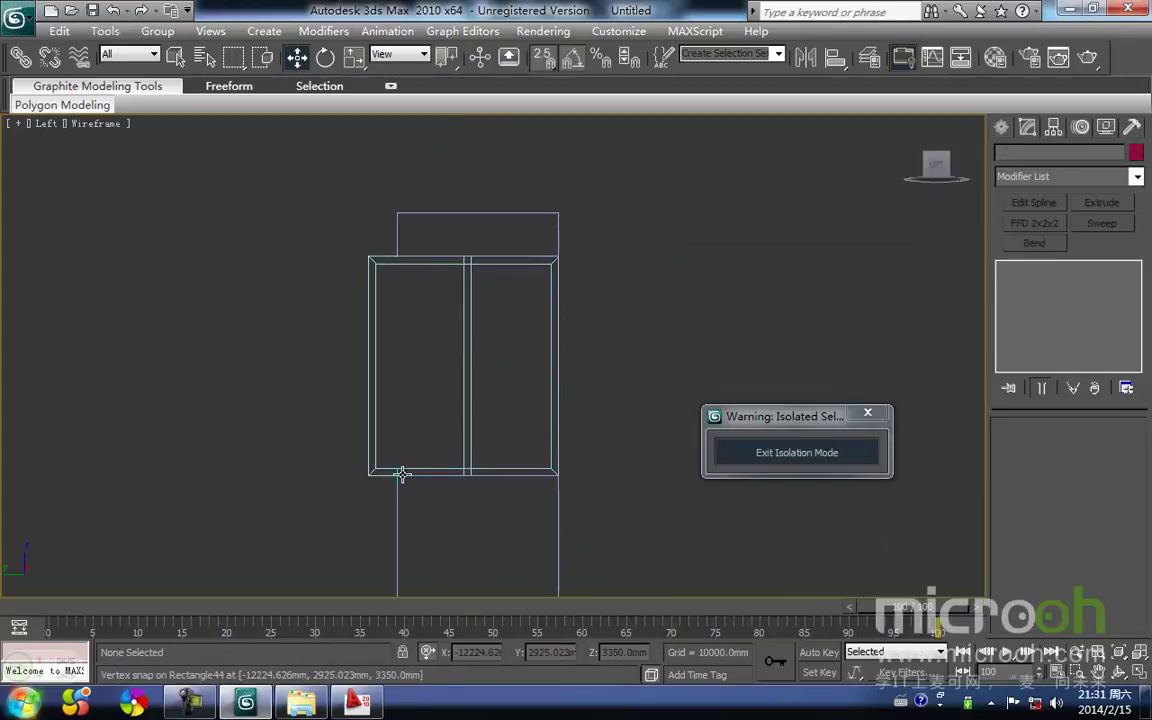
Step: Move the overhanging vertices of the swept window frame's spline in line with the shortened wall's edge
{"action": "left_click", "coordinate": [375, 470]}
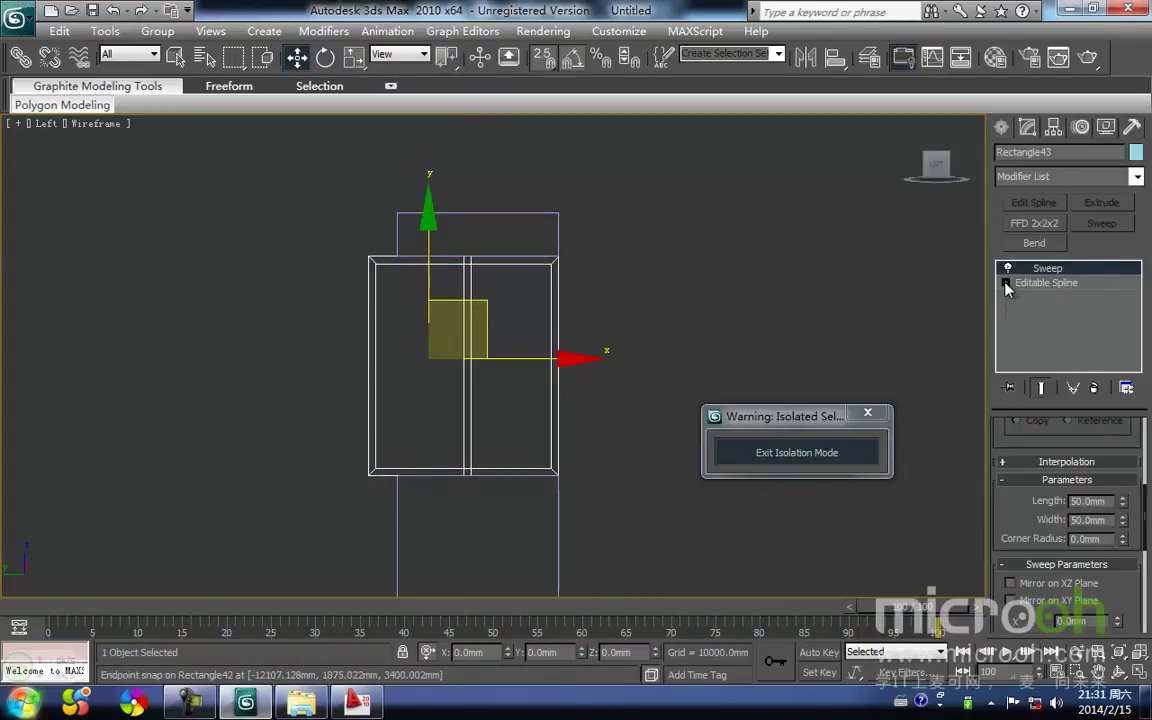
{"action": "left_click", "coordinate": [1034, 300]}
{"action": "left_click_drag", "start_coordinate": [293, 213], "coordinate": [409, 532]}
{"action": "key", "text": "space"}
{"action": "left_click_drag", "start_coordinate": [380, 487], "coordinate": [396, 480]}
{"action": "key", "text": "space"}
{"action": "left_click", "coordinate": [485, 535]}
Step: Convert all the frame spline's vertices to Corner and move the mullion to the midpoint of the wall opening
{"action": "key", "text": "ctrl+a"}
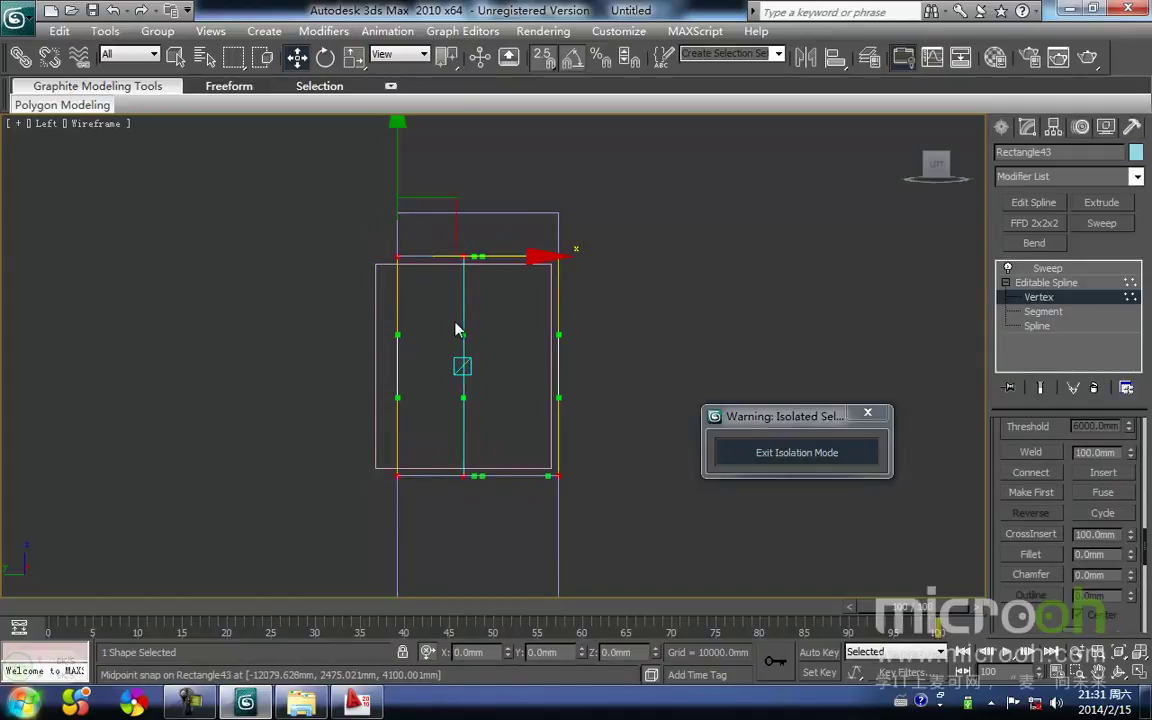
{"action": "right_click", "coordinate": [446, 326]}
{"action": "left_click", "coordinate": [418, 217]}
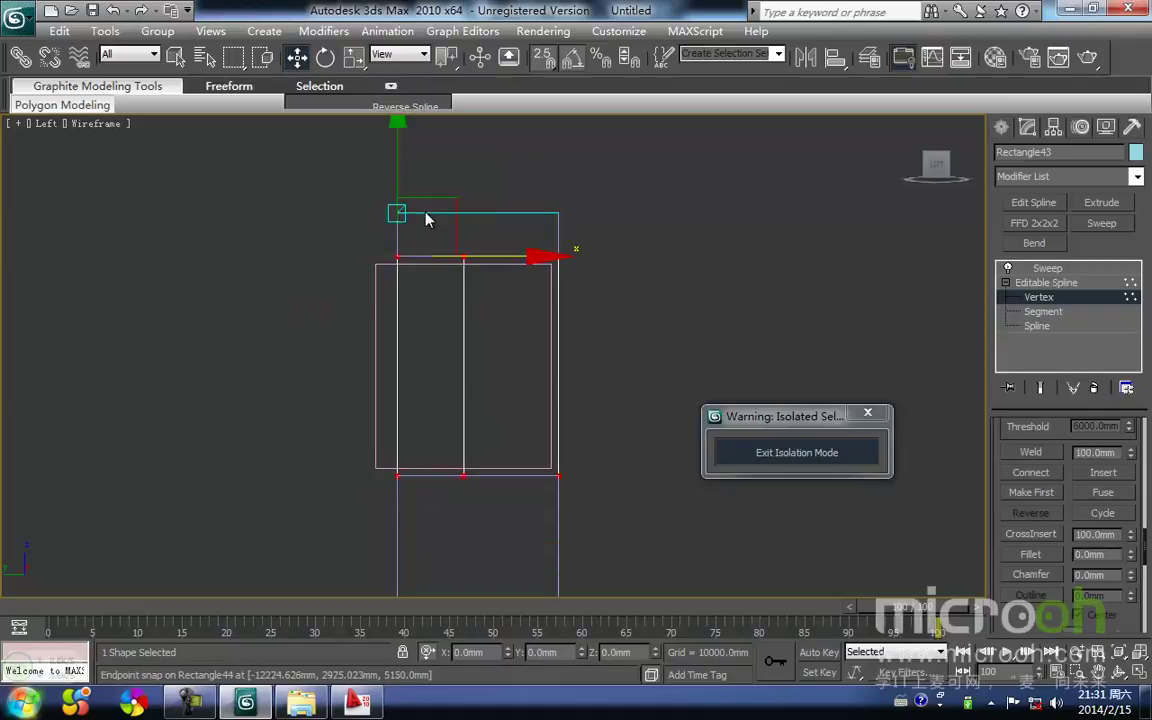
{"action": "left_click_drag", "start_coordinate": [440, 222], "coordinate": [482, 218]}
{"action": "key", "text": "space"}
{"action": "key", "text": "space"}
{"action": "left_click", "coordinate": [572, 177]}
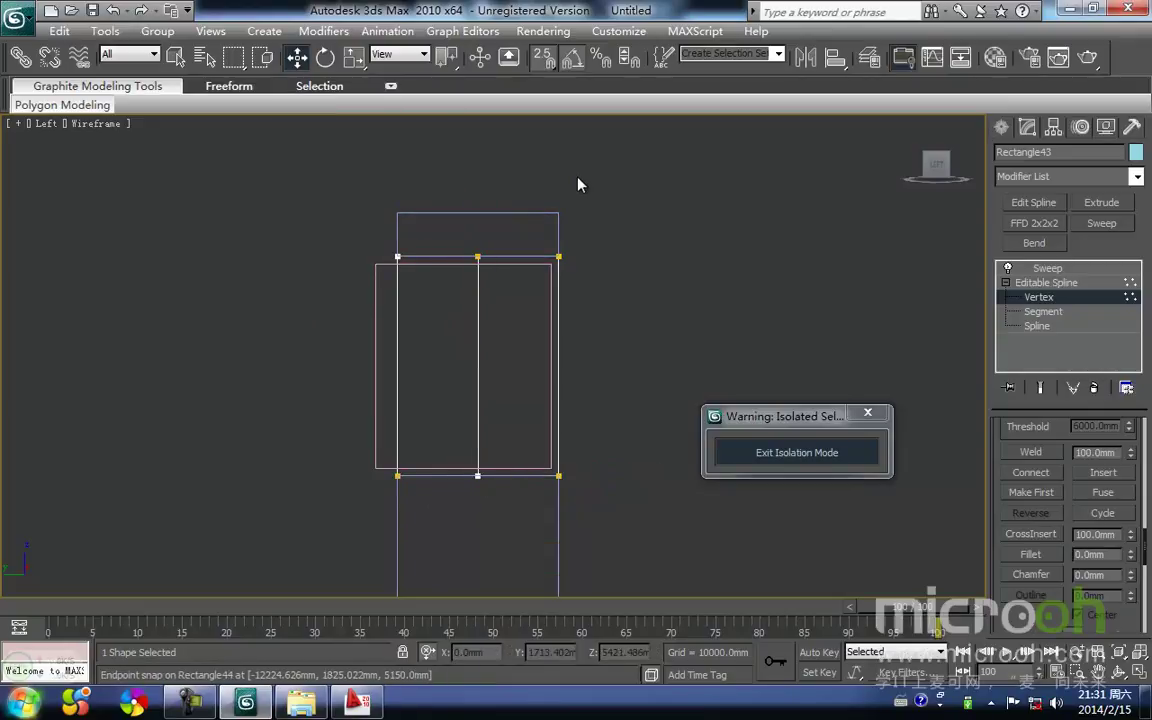
{"action": "key", "text": "1"}
{"action": "left_click", "coordinate": [603, 207]}
Step: Move the overhanging side vertices of the glass pane to the frame's inner edge
{"action": "left_click_drag", "start_coordinate": [370, 483], "coordinate": [383, 440]}
{"action": "left_click", "coordinate": [1024, 283]}
{"action": "left_click", "coordinate": [1050, 299]}
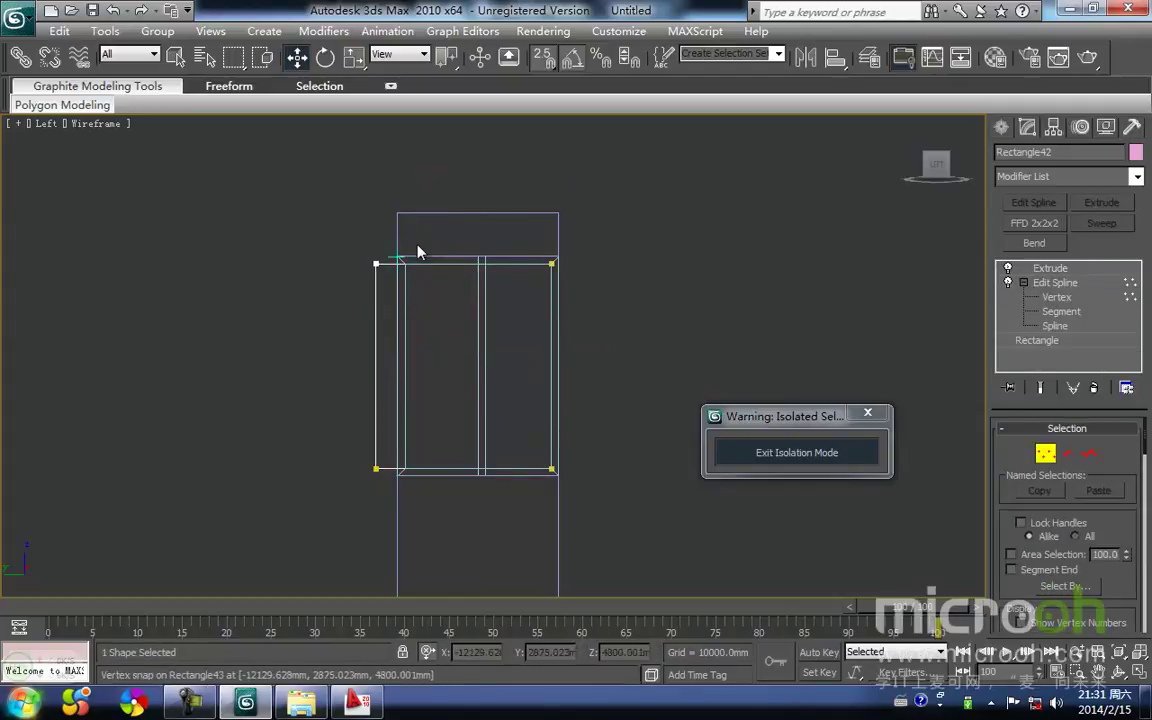
{"action": "left_click_drag", "start_coordinate": [340, 210], "coordinate": [429, 640]}
{"action": "key", "text": "space"}
{"action": "left_click_drag", "start_coordinate": [376, 468], "coordinate": [401, 475]}
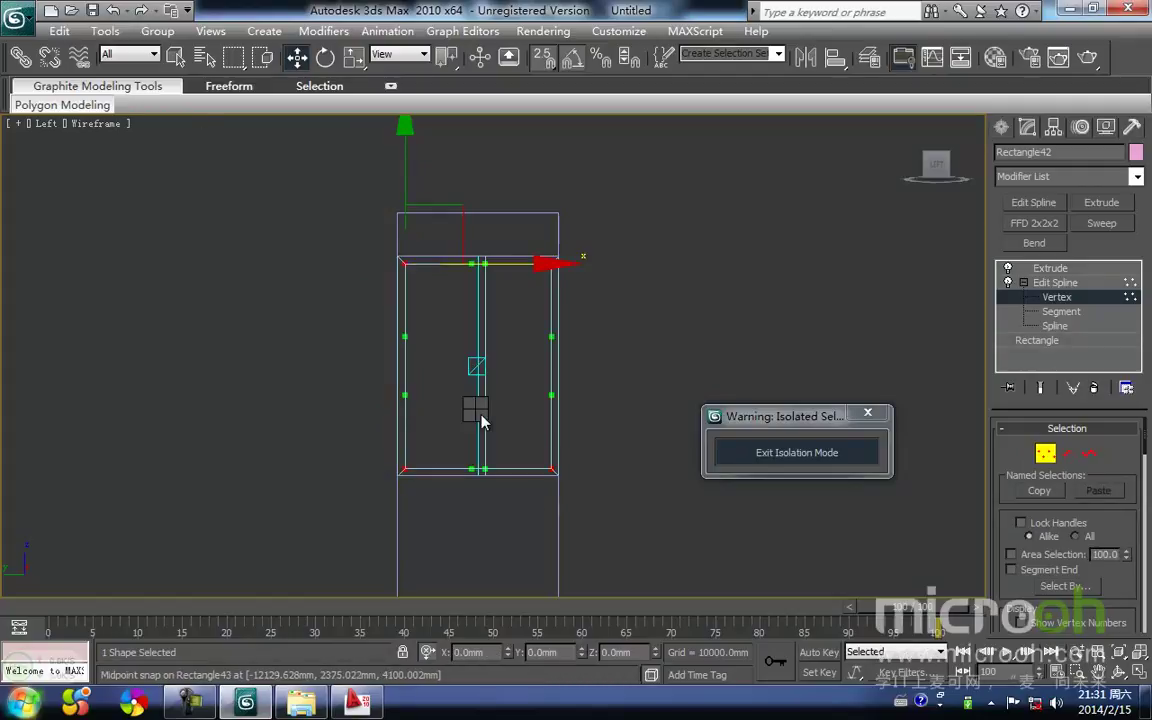
Step: Convert the glass pane's vertices to Corner and finish editing them
{"action": "right_click", "coordinate": [476, 409]}
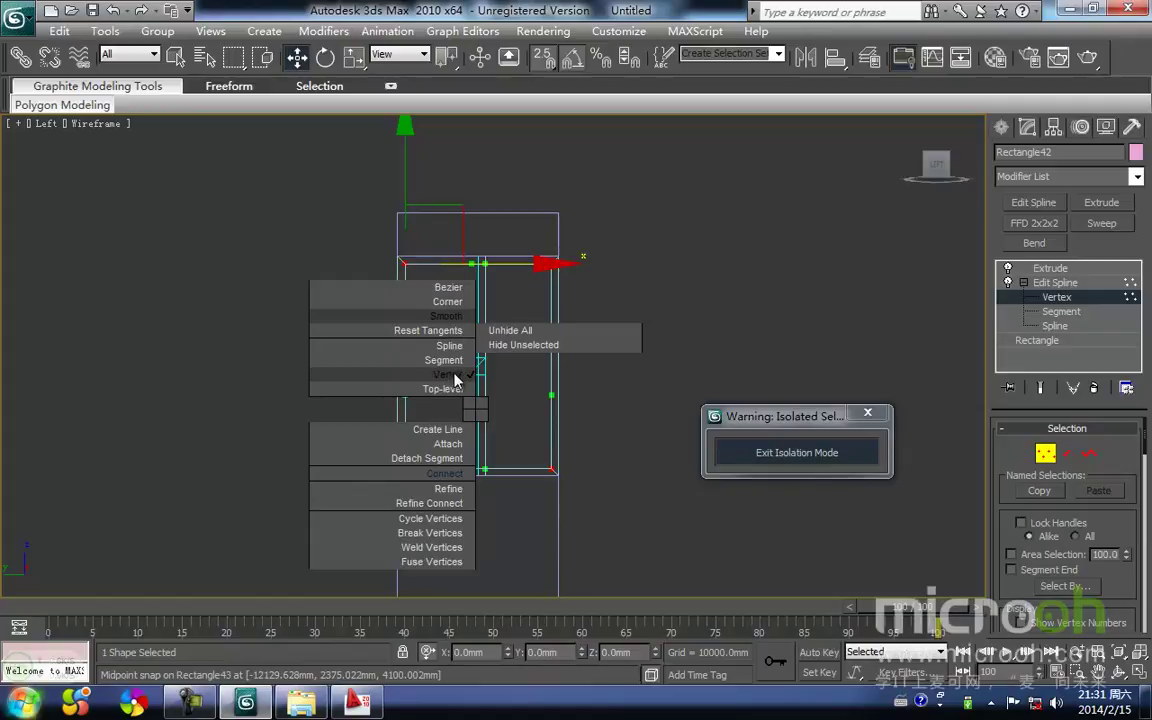
{"action": "left_click", "coordinate": [652, 376]}
{"action": "middle_click_drag", "start_coordinate": [612, 435], "coordinate": [566, 445]}
{"action": "right_click", "coordinate": [436, 448]}
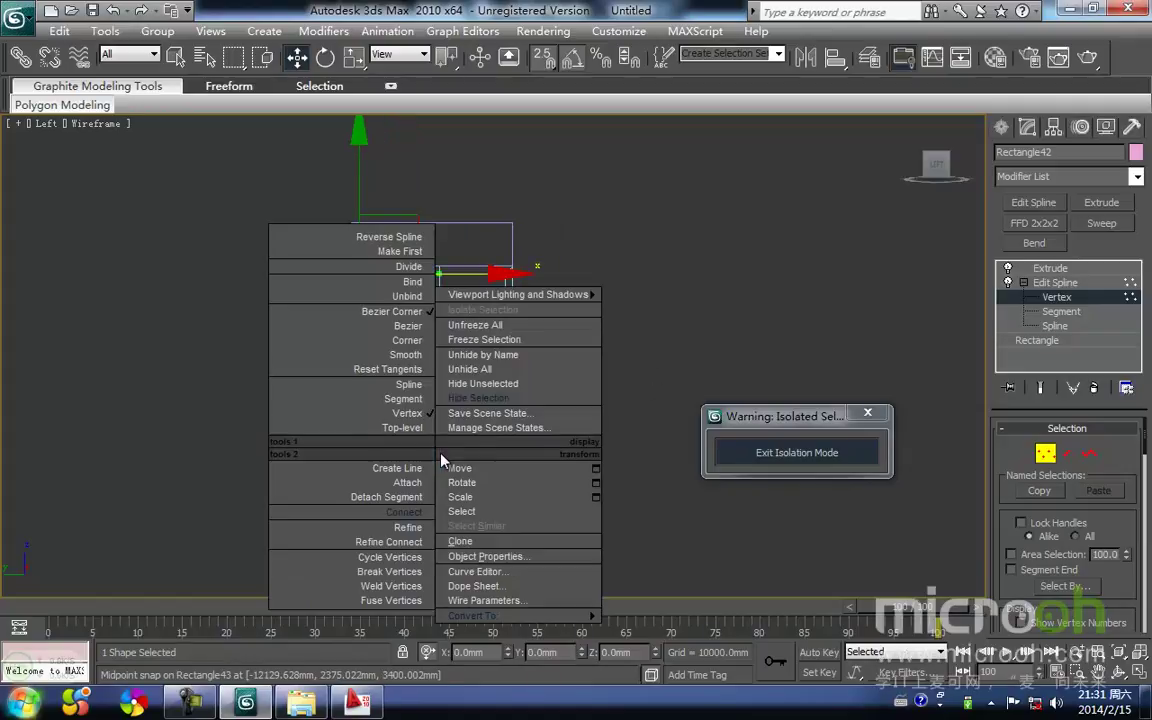
{"action": "left_click", "coordinate": [416, 341]}
{"action": "left_click", "coordinate": [570, 320]}
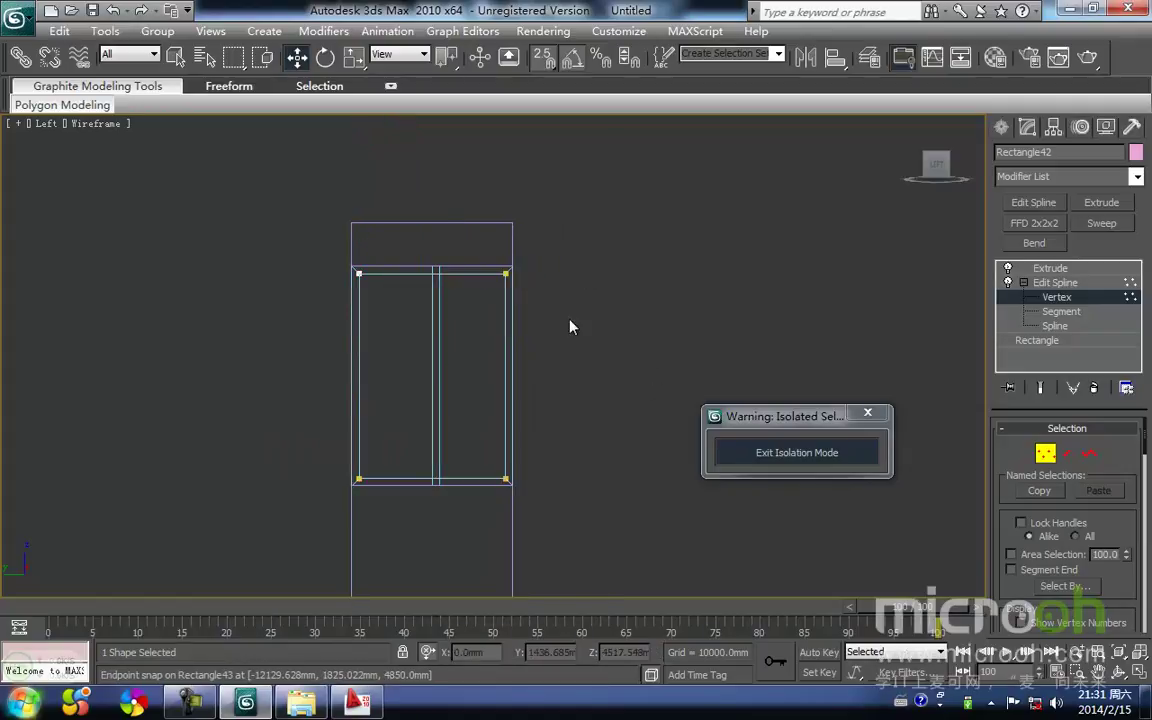
{"action": "left_click", "coordinate": [1043, 455]}
{"action": "left_click", "coordinate": [615, 338]}
Step: Show the window shaded, exit isolation mode and return to the top view at the plan's northwest walls
{"action": "middle_click_drag", "start_coordinate": [615, 338], "coordinate": [623, 296]}
{"action": "key", "text": "F3"}
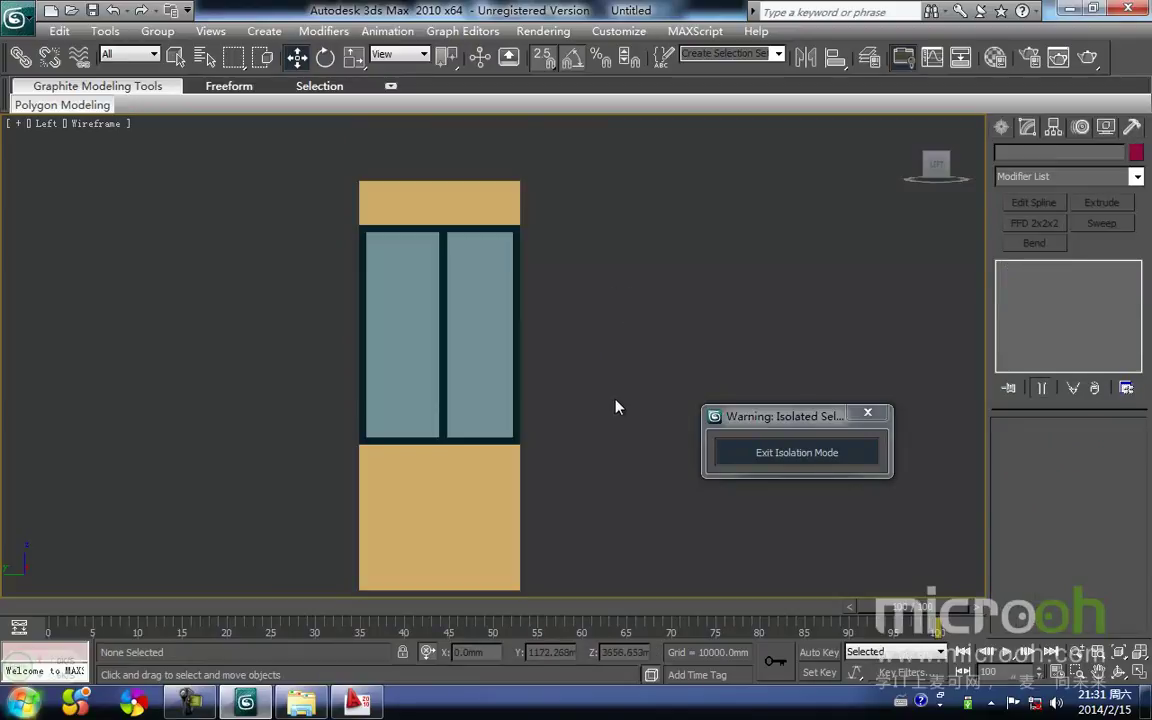
{"action": "left_click", "coordinate": [763, 452]}
{"action": "scroll", "coordinate": [458, 391], "scroll_direction": "down", "scroll_amount": 3}
{"action": "key", "text": "t"}
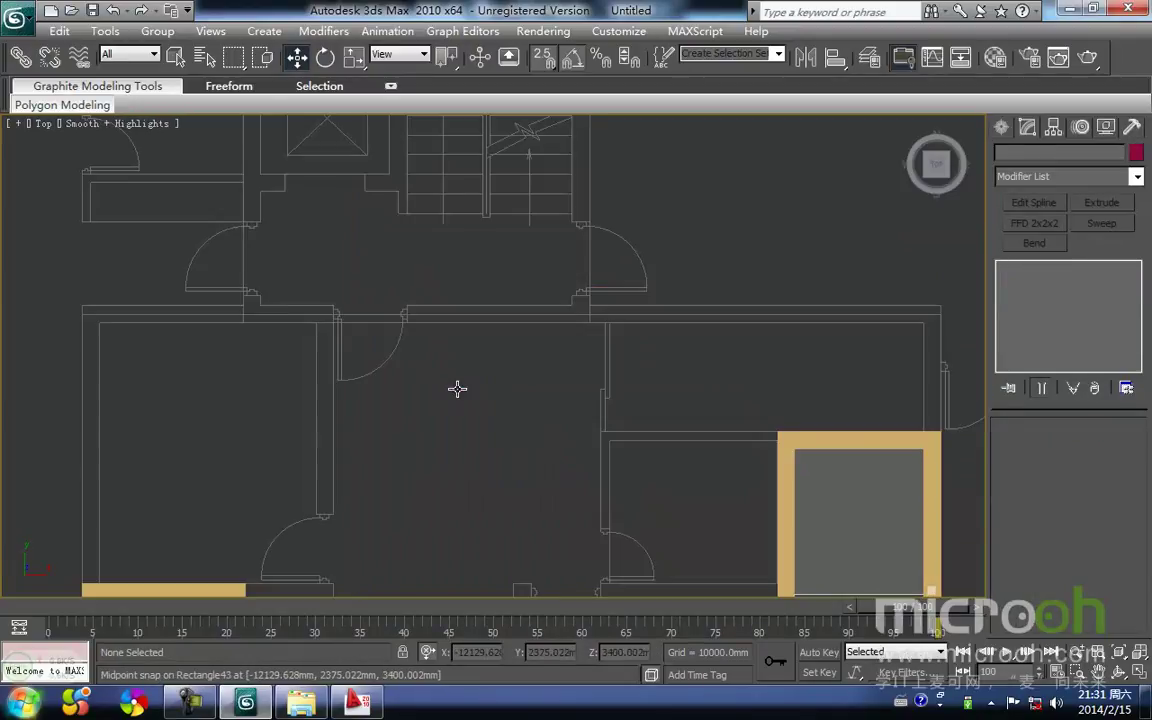
{"action": "scroll", "coordinate": [398, 371], "scroll_direction": "down", "scroll_amount": 6}
{"action": "middle_click_drag", "start_coordinate": [362, 371], "coordinate": [368, 442]}
{"action": "scroll", "coordinate": [368, 442], "scroll_direction": "up", "scroll_amount": 4}
{"action": "middle_click_drag", "start_coordinate": [286, 394], "coordinate": [620, 383]}
Step: Disable Start New Shape and trace a closed Line outline of the wall from the new west window to the next room's window
{"action": "left_click", "coordinate": [1001, 131]}
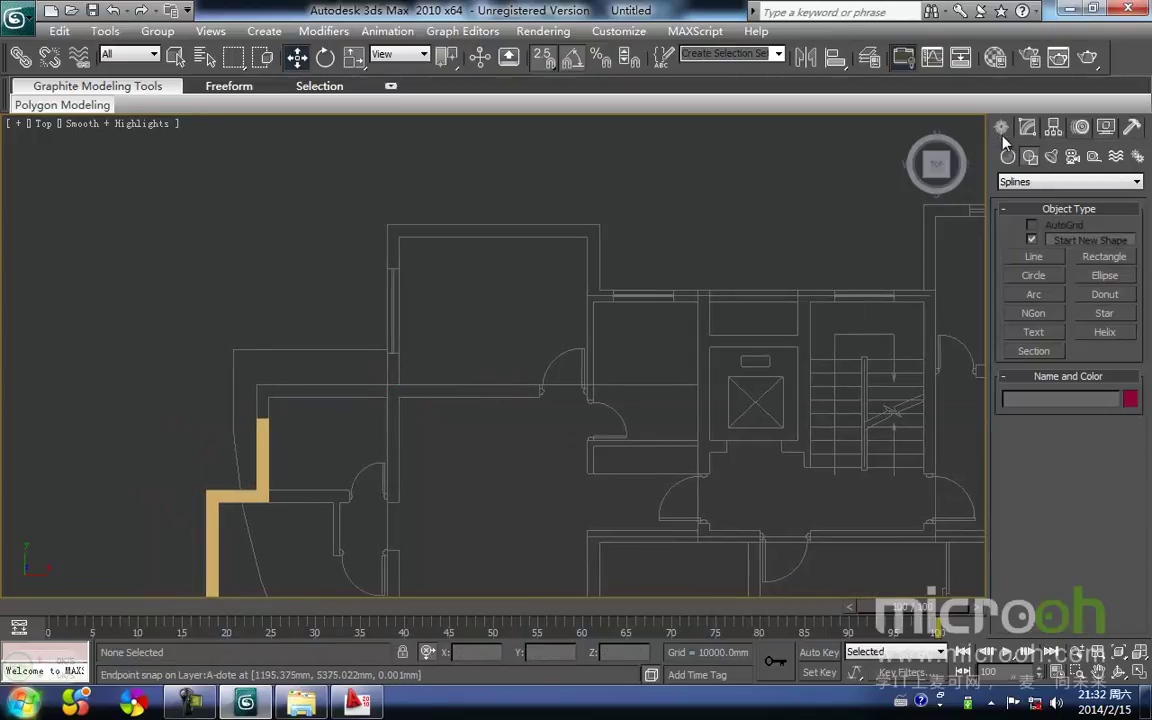
{"action": "left_click", "coordinate": [1034, 241]}
{"action": "left_click", "coordinate": [1035, 257]}
{"action": "middle_click_drag", "start_coordinate": [390, 412], "coordinate": [619, 424]}
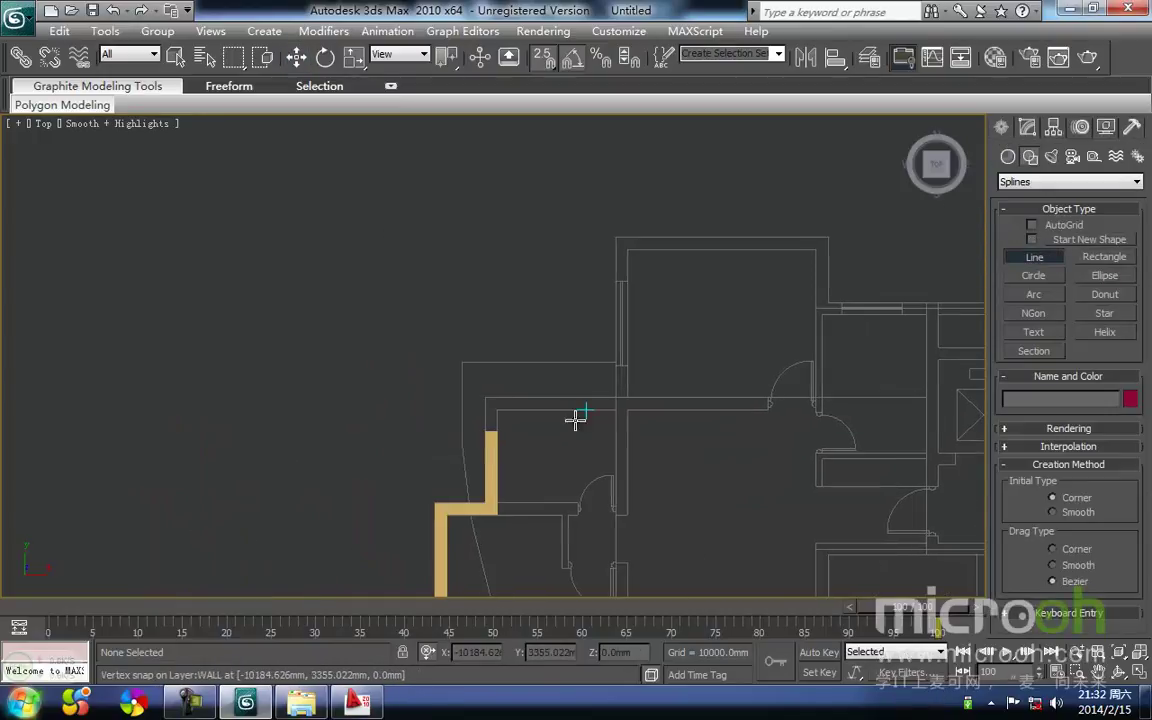
{"action": "left_click", "coordinate": [481, 432]}
{"action": "left_click", "coordinate": [485, 400]}
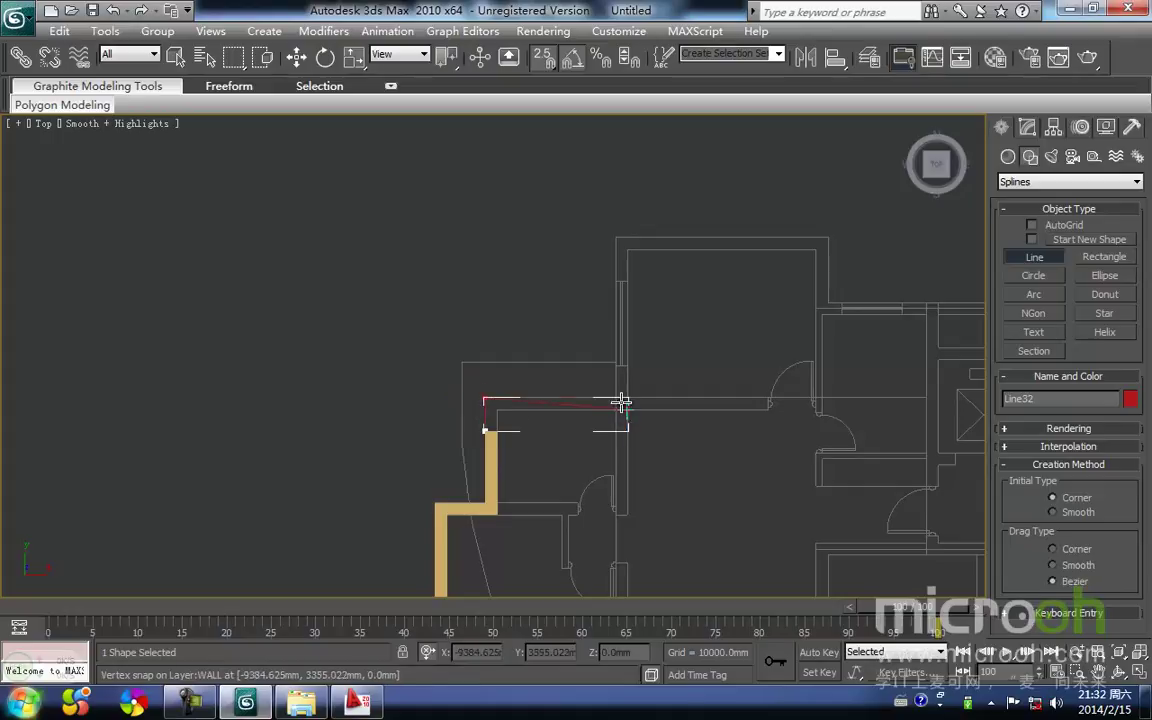
{"action": "left_click", "coordinate": [615, 398]}
{"action": "left_click", "coordinate": [614, 367]}
{"action": "left_click", "coordinate": [629, 367]}
{"action": "left_click", "coordinate": [627, 407]}
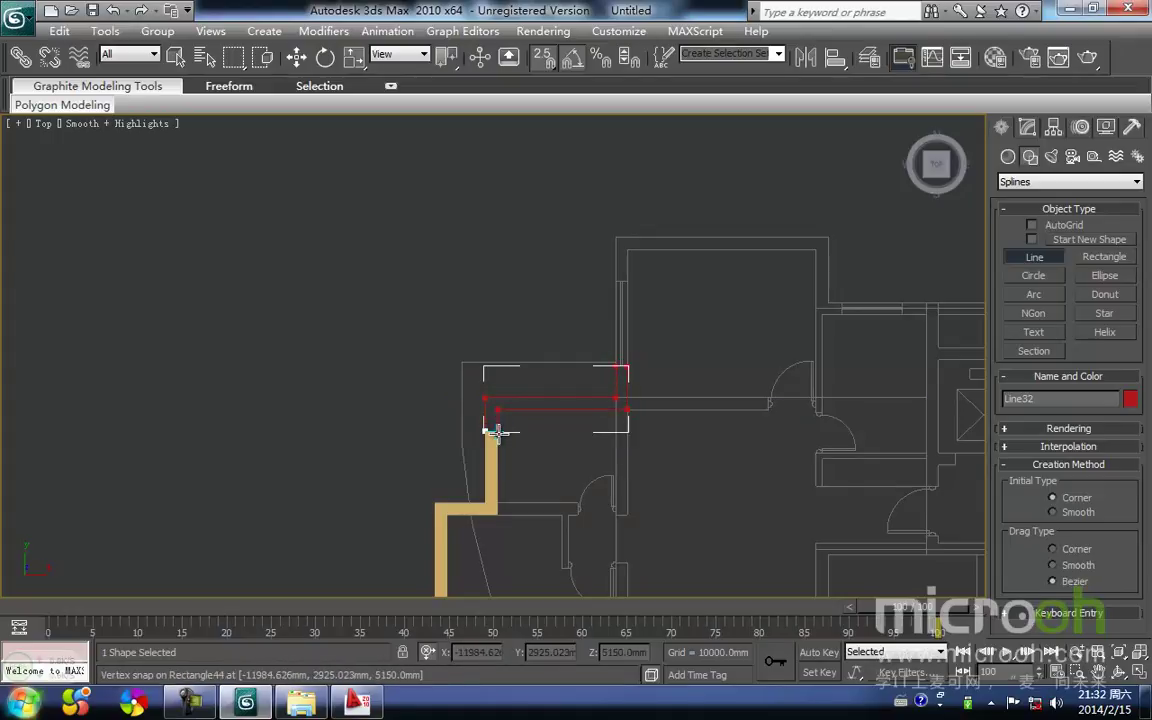
{"action": "left_click", "coordinate": [482, 431]}
{"action": "left_click", "coordinate": [553, 409]}
Step: Trace a closed wall outline around the northwest room's top, from its west window to the adjoining north window
{"action": "middle_click_drag", "start_coordinate": [649, 418], "coordinate": [506, 488]}
{"action": "scroll", "coordinate": [536, 393], "scroll_direction": "up", "scroll_amount": 2}
{"action": "scroll", "coordinate": [536, 393], "scroll_direction": "up", "scroll_amount": 2}
{"action": "middle_click_drag", "start_coordinate": [506, 381], "coordinate": [368, 527]}
{"action": "left_click", "coordinate": [266, 452]}
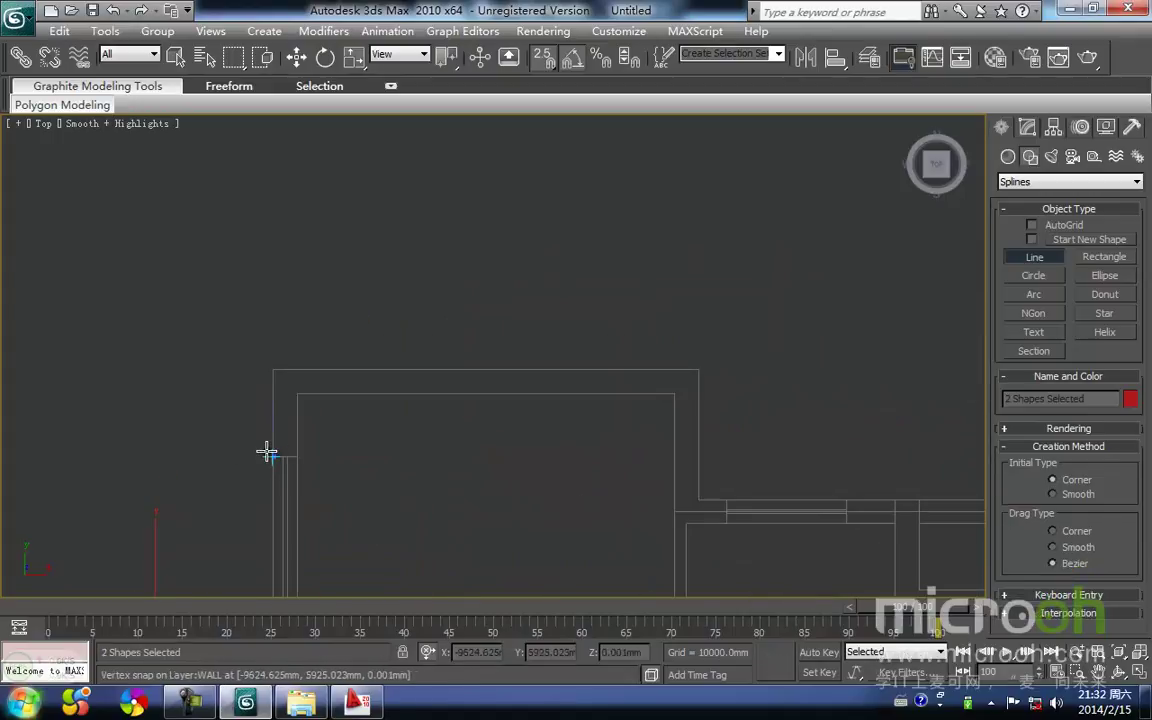
{"action": "left_click", "coordinate": [265, 354]}
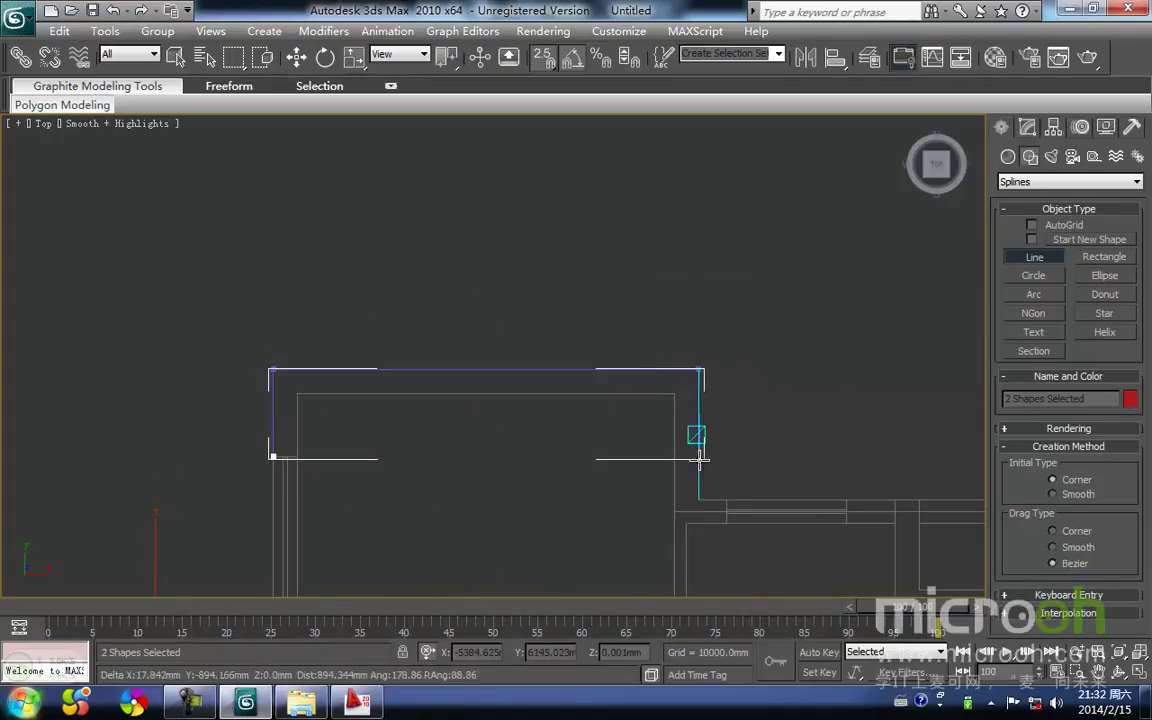
{"action": "left_click", "coordinate": [725, 493]}
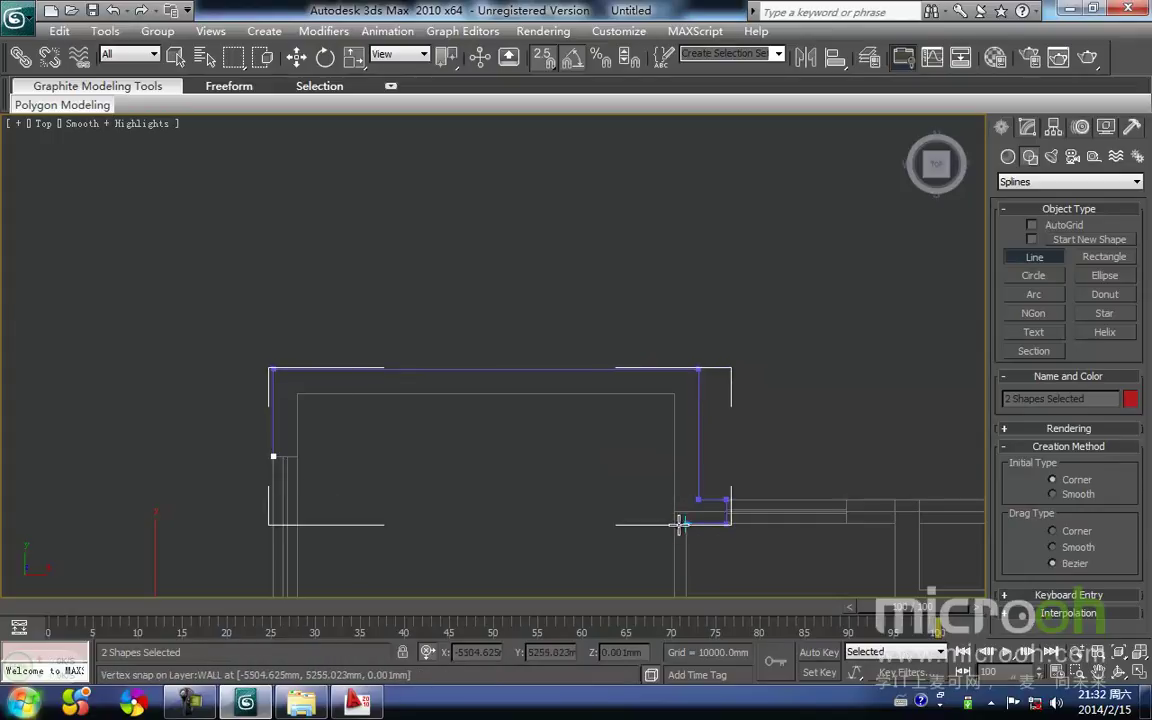
{"action": "left_click", "coordinate": [679, 401]}
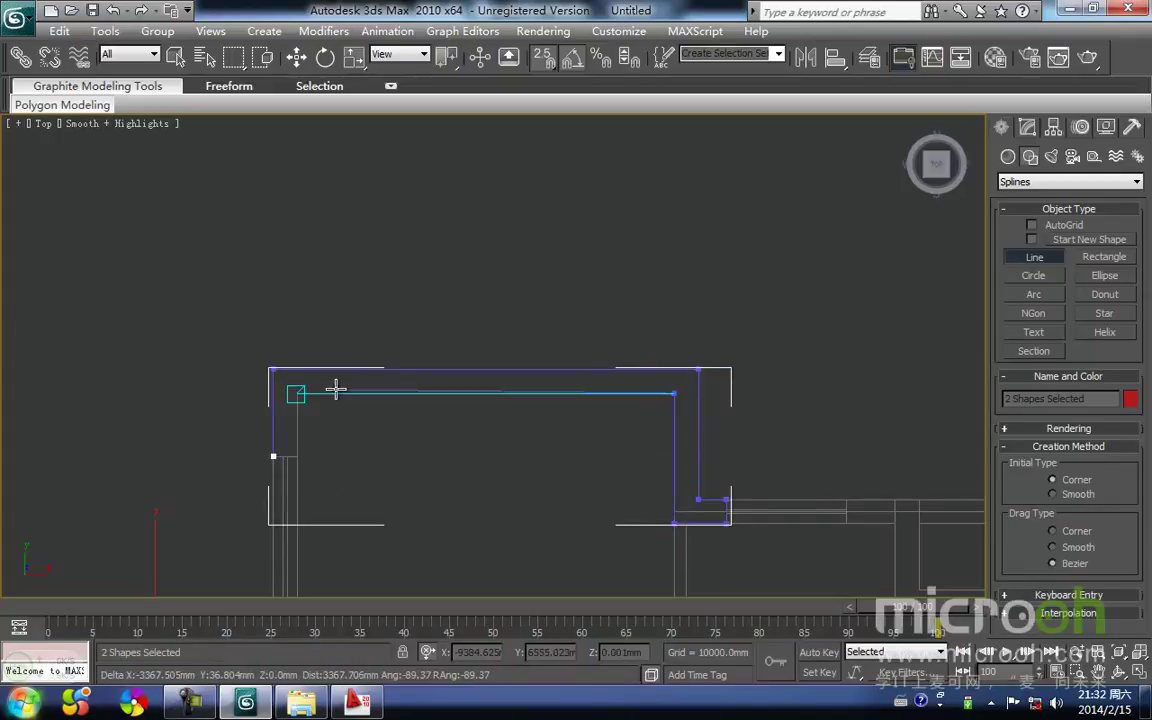
{"action": "left_click", "coordinate": [269, 458]}
{"action": "left_click", "coordinate": [550, 411]}
Step: Start a wall outline at the north window's far edge and trace it to the lift shaft recess's near corner
{"action": "middle_click_drag", "start_coordinate": [644, 470], "coordinate": [262, 353]}
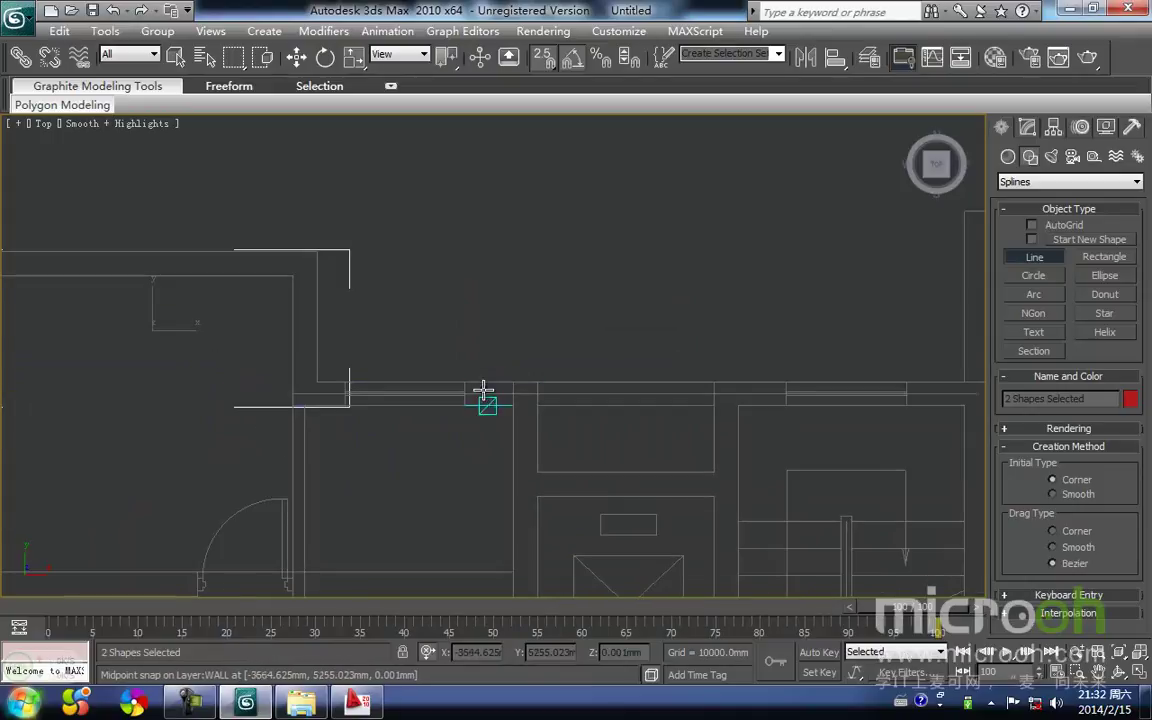
{"action": "middle_click_drag", "start_coordinate": [470, 391], "coordinate": [418, 406]}
{"action": "scroll", "coordinate": [408, 356], "scroll_direction": "down", "scroll_amount": 2}
{"action": "scroll", "coordinate": [418, 377], "scroll_direction": "up", "scroll_amount": 2}
{"action": "left_click", "coordinate": [364, 404]}
{"action": "left_click", "coordinate": [358, 367]}
{"action": "left_click", "coordinate": [436, 378]}
{"action": "left_click", "coordinate": [437, 466]}
{"action": "left_click", "coordinate": [616, 466]}
{"action": "left_click", "coordinate": [610, 376]}
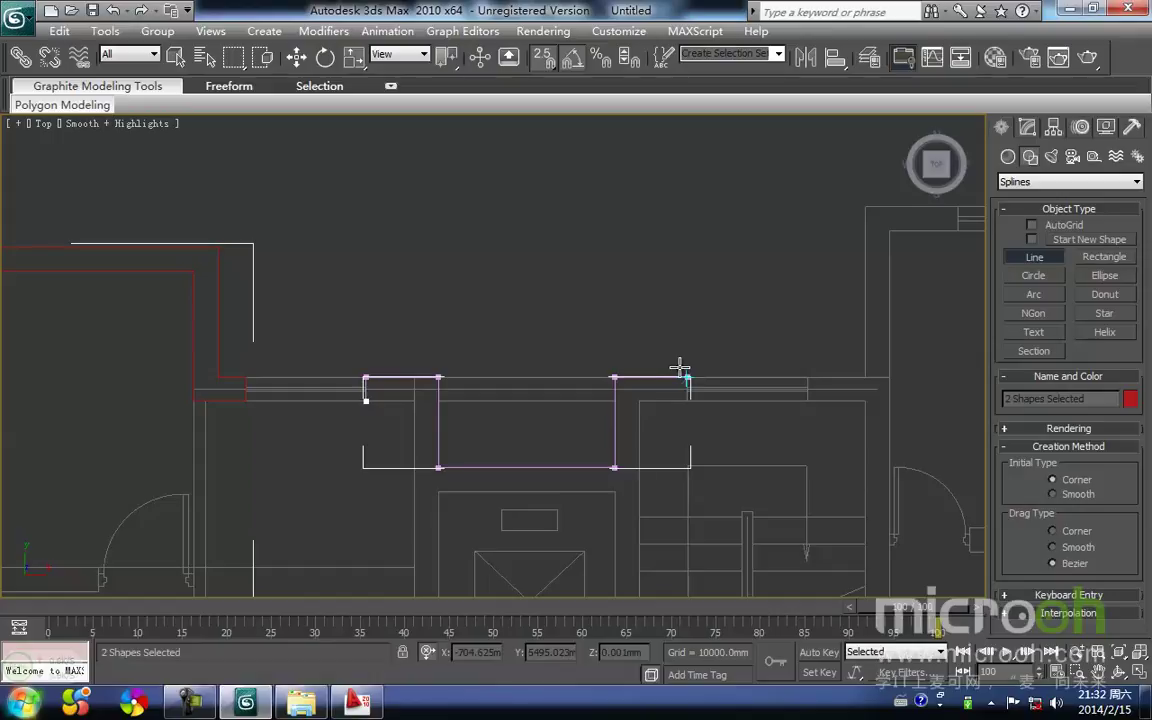
{"action": "key", "text": "BackSpace"}
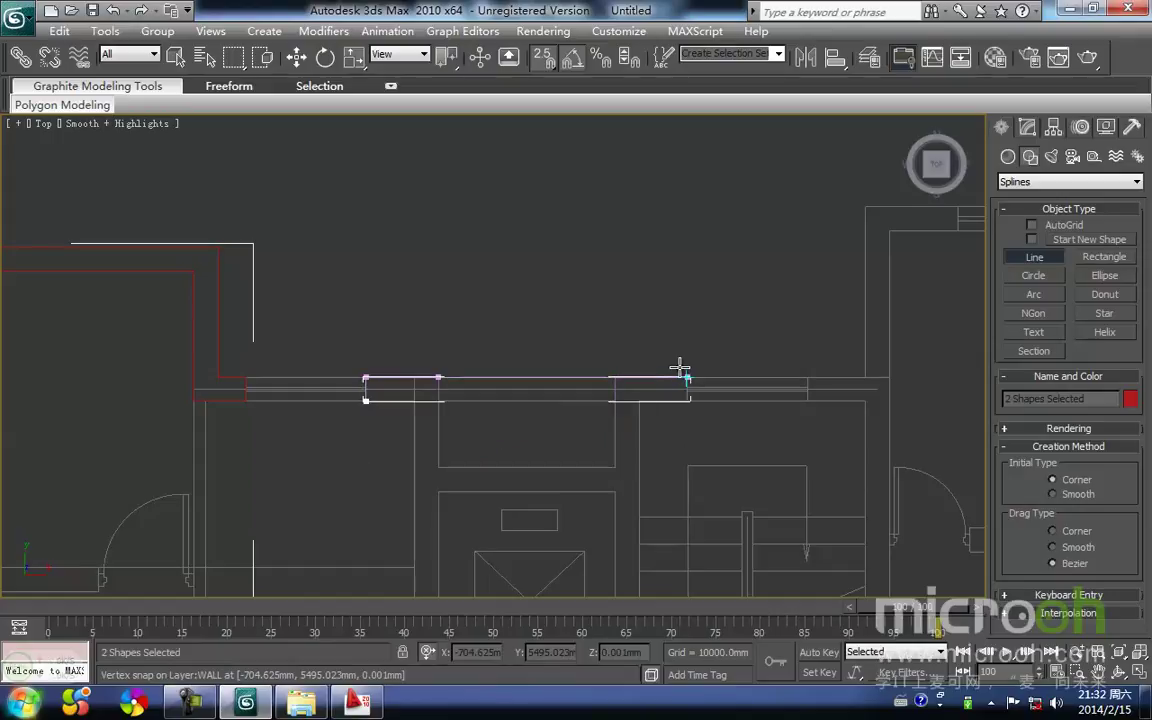
Step: Continue the outline straight across the lift shaft recess to the staircase window and close the spline
{"action": "left_click", "coordinate": [685, 375]}
{"action": "left_click", "coordinate": [687, 402]}
{"action": "left_click", "coordinate": [366, 402]}
{"action": "left_click", "coordinate": [558, 408]}
Step: Trace a closed outline of the stepped wall from the staircase window's far edge to the next room's north window
{"action": "middle_click_drag", "start_coordinate": [654, 436], "coordinate": [511, 482]}
{"action": "scroll", "coordinate": [704, 300], "scroll_direction": "down", "scroll_amount": 2}
{"action": "middle_click_drag", "start_coordinate": [628, 427], "coordinate": [401, 353]}
{"action": "left_click", "coordinate": [401, 361]}
{"action": "left_click", "coordinate": [441, 363]}
{"action": "left_click", "coordinate": [441, 241]}
{"action": "left_click", "coordinate": [508, 241]}
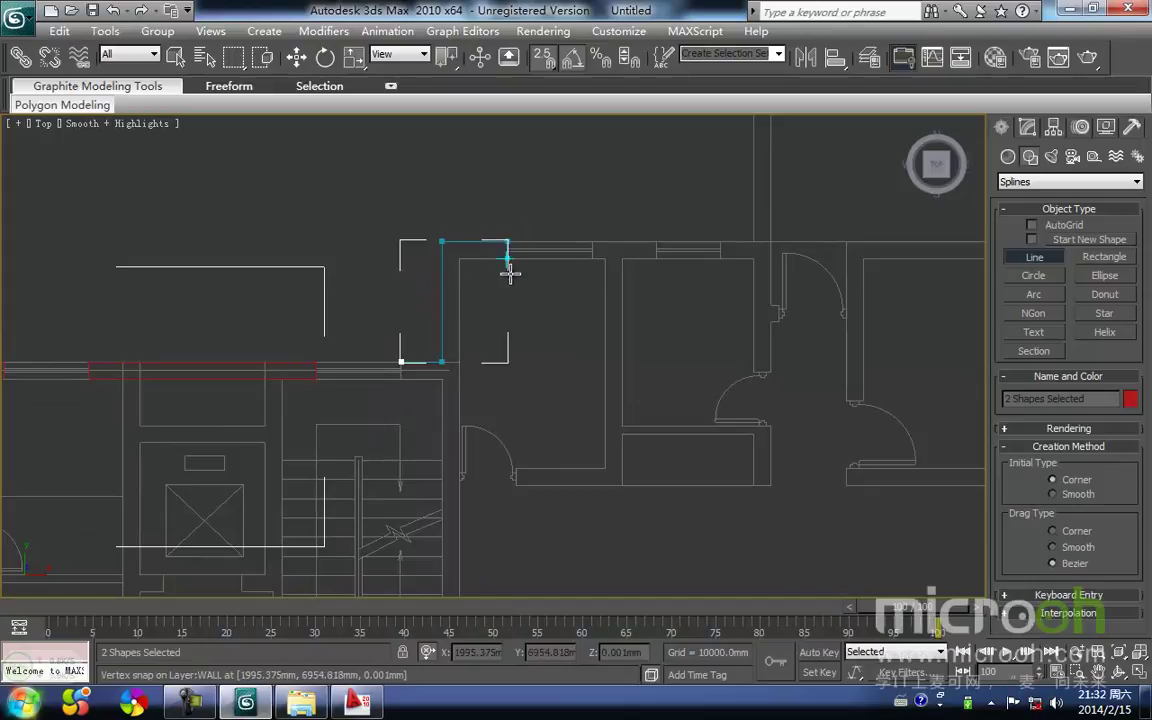
{"action": "left_click", "coordinate": [449, 257]}
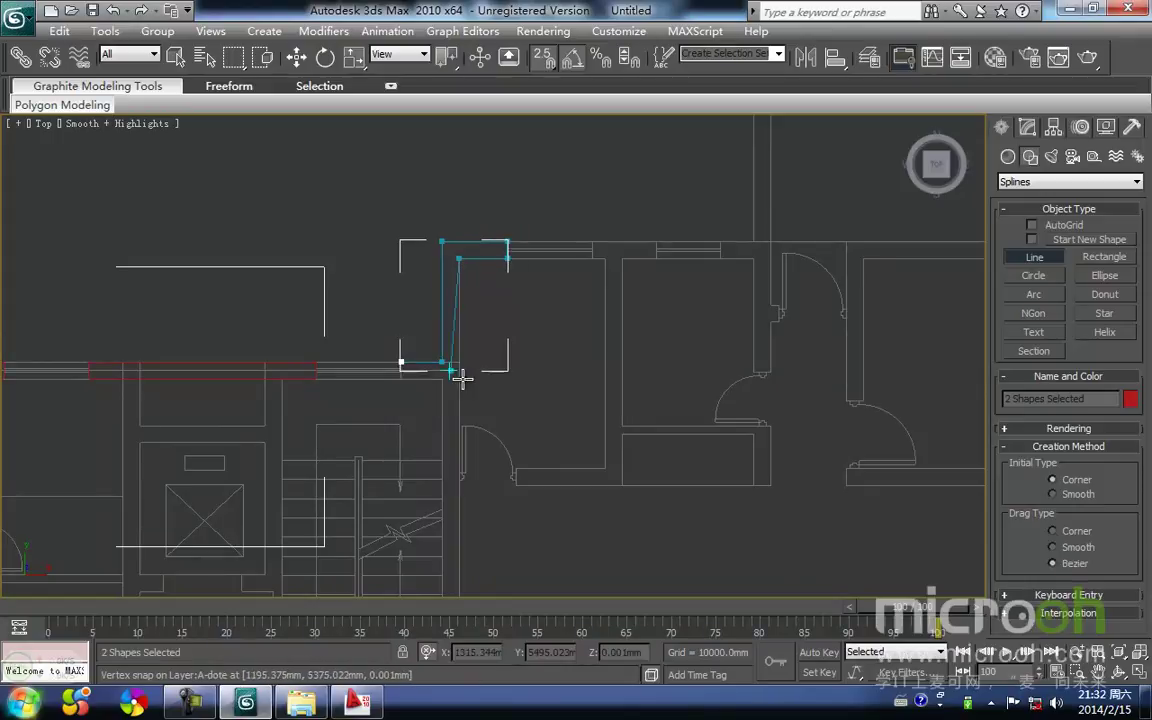
{"action": "left_click", "coordinate": [400, 360]}
{"action": "left_click", "coordinate": [540, 406]}
Step: Draw a rectangle about 900 by 240 mm for the wall section between the two small north windows
{"action": "middle_click_drag", "start_coordinate": [522, 345], "coordinate": [322, 464]}
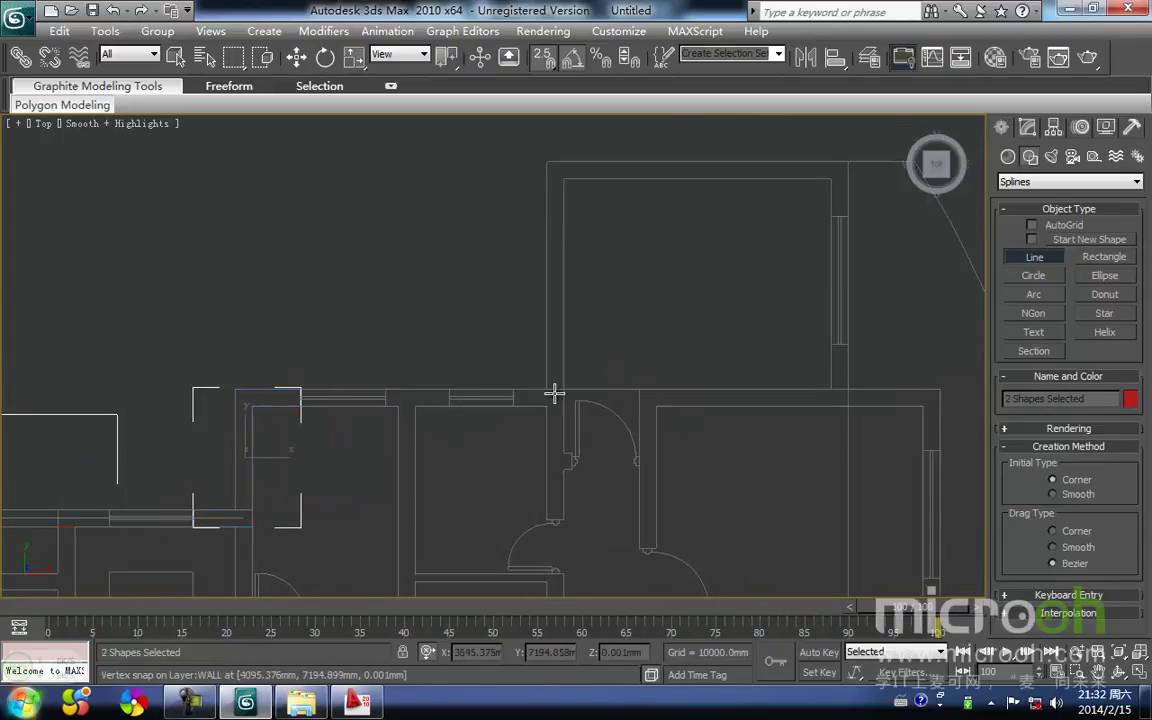
{"action": "left_click", "coordinate": [1090, 262]}
{"action": "left_click_drag", "start_coordinate": [388, 382], "coordinate": [447, 417]}
{"action": "middle_click_drag", "start_coordinate": [495, 434], "coordinate": [376, 437]}
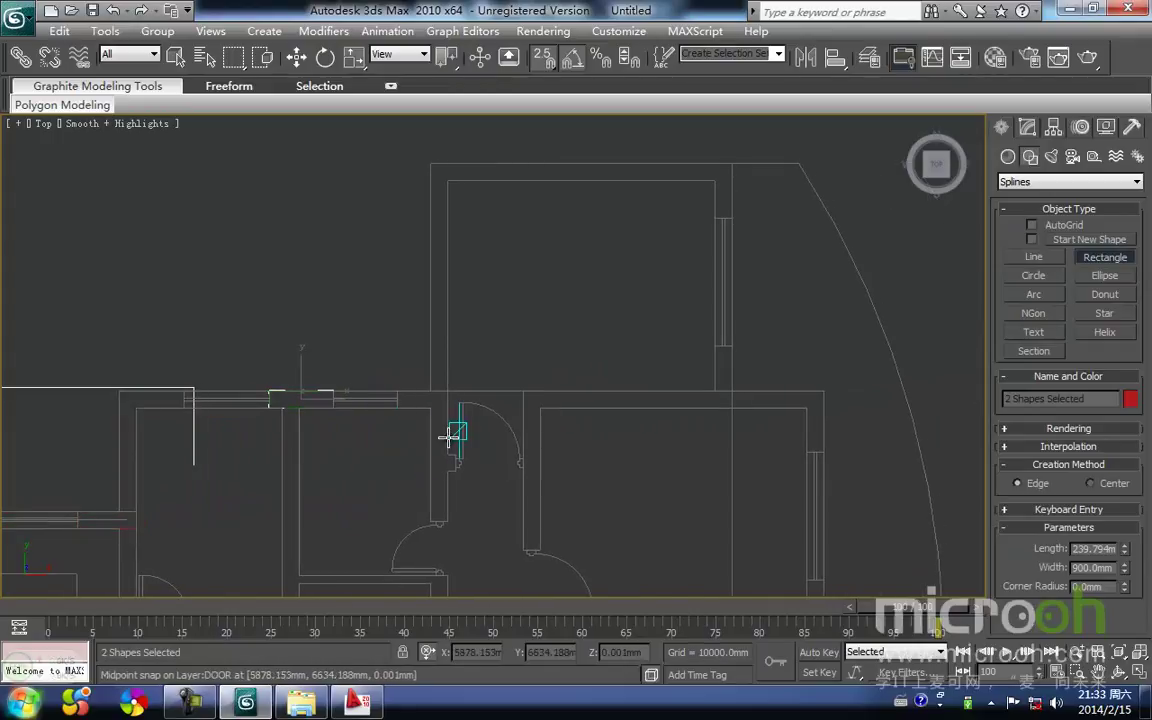
{"action": "right_click", "coordinate": [447, 437]}
{"action": "middle_click_drag", "start_coordinate": [447, 437], "coordinate": [422, 461]}
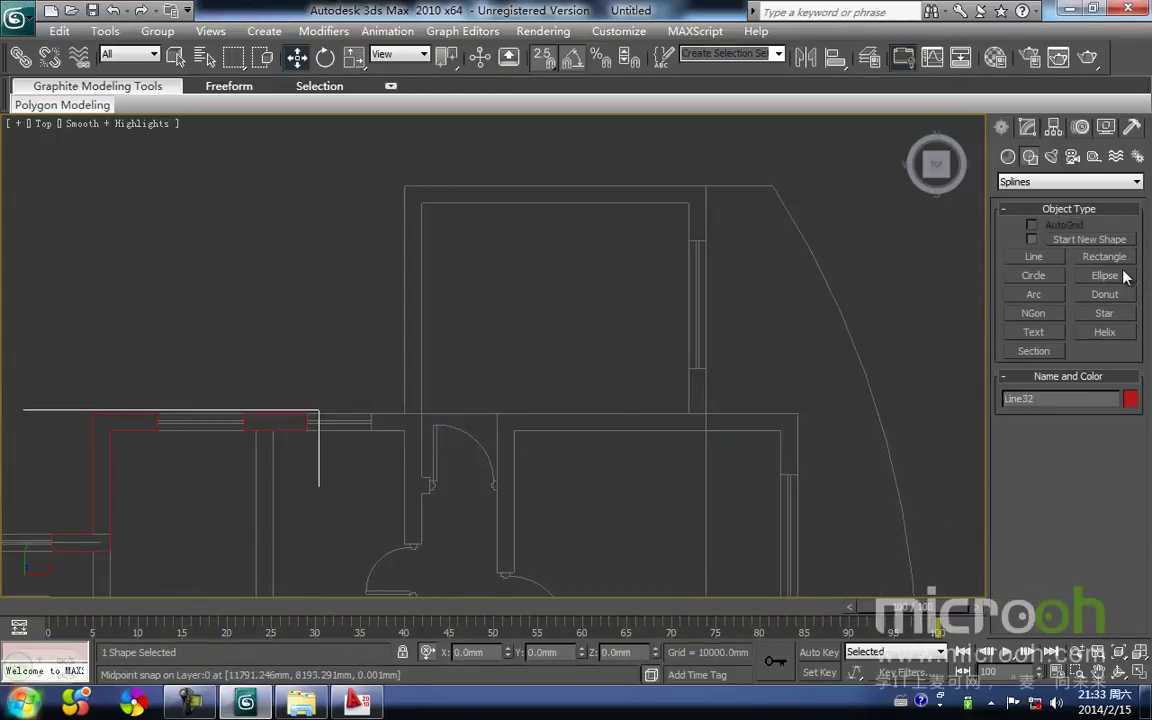
Step: Trace a closed outline of the projecting north-east room's wall, from the second small north window's far edge to the room's east window
{"action": "left_click", "coordinate": [1034, 257]}
{"action": "left_click", "coordinate": [365, 431]}
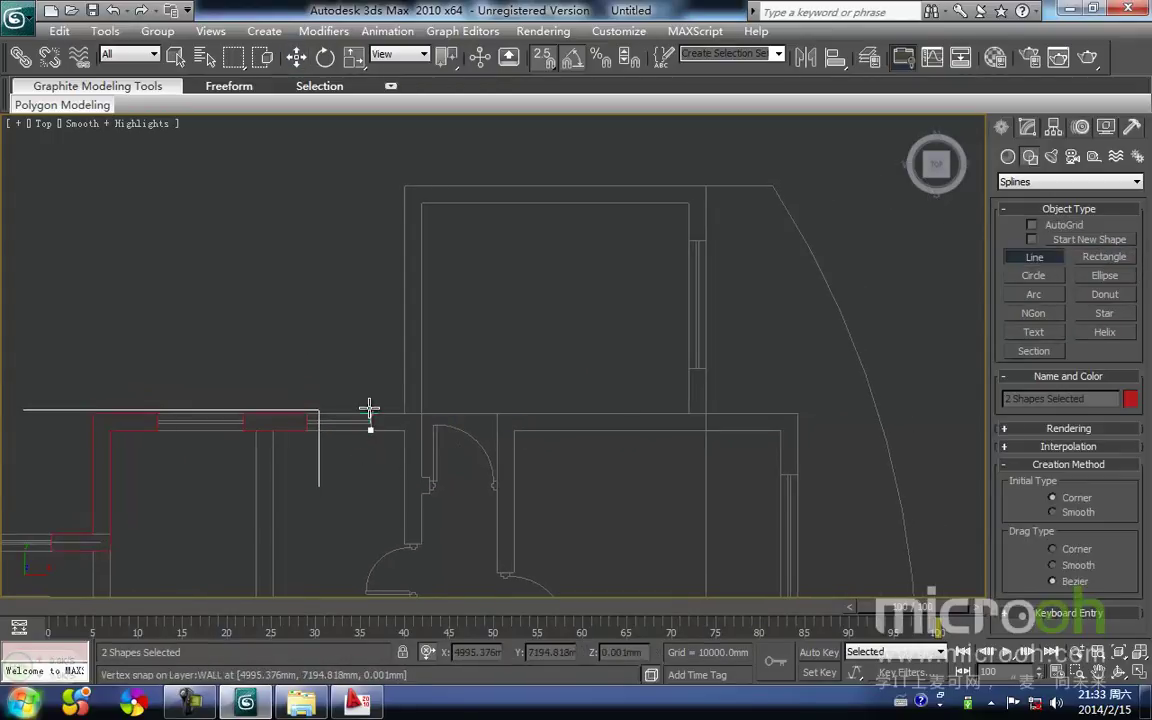
{"action": "left_click", "coordinate": [398, 414]}
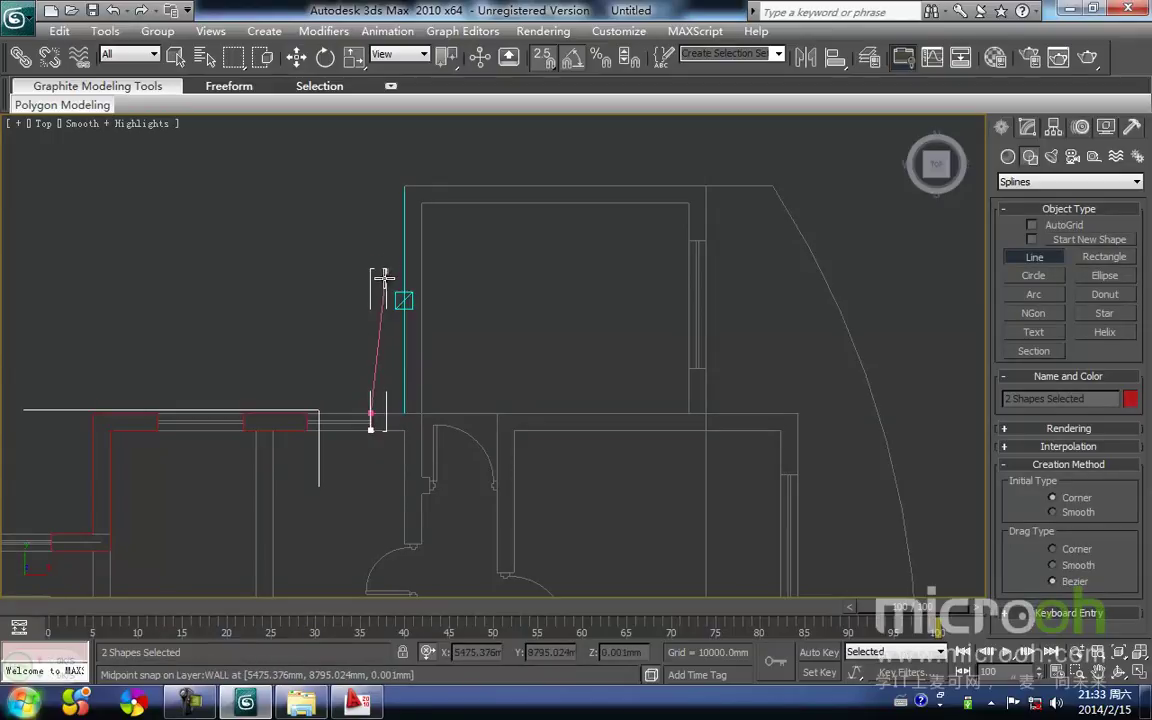
{"action": "left_click", "coordinate": [405, 411]}
{"action": "left_click", "coordinate": [402, 183]}
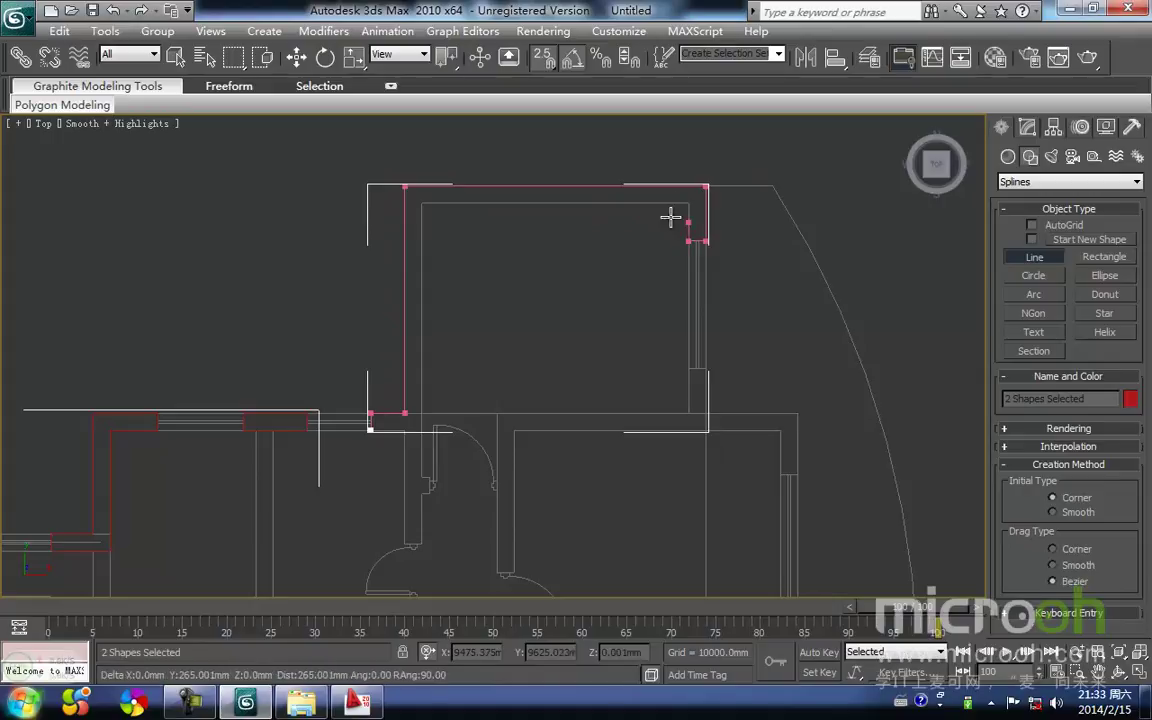
{"action": "left_click", "coordinate": [685, 204]}
{"action": "left_click", "coordinate": [418, 204]}
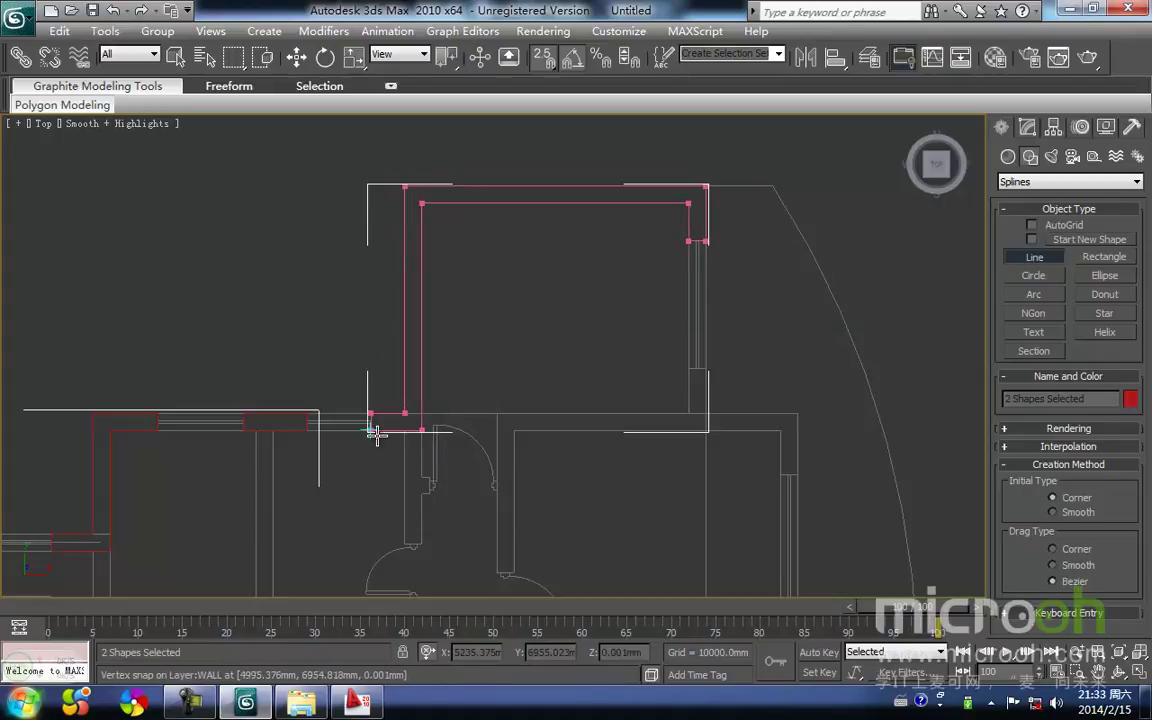
{"action": "left_click", "coordinate": [371, 433]}
{"action": "left_click", "coordinate": [552, 406]}
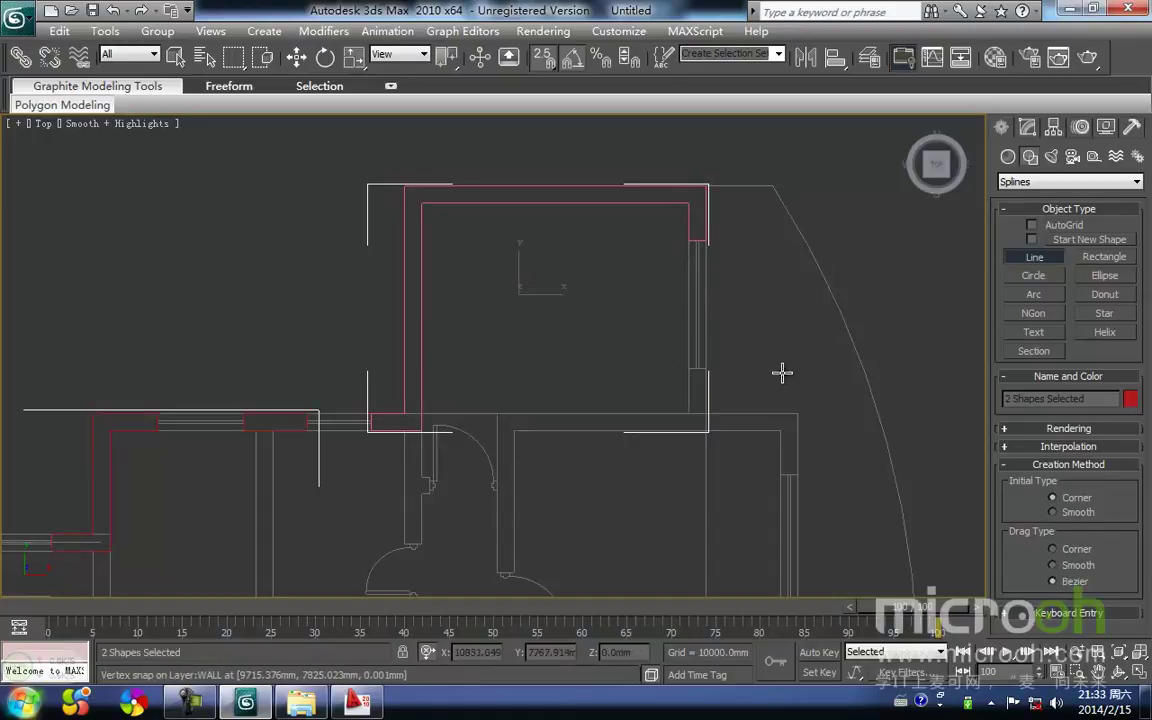
Step: Trace a closed outline of the stepped wall between the projecting room's east window and the next room's east window
{"action": "middle_click_drag", "start_coordinate": [745, 367], "coordinate": [702, 383]}
{"action": "left_click", "coordinate": [643, 386]}
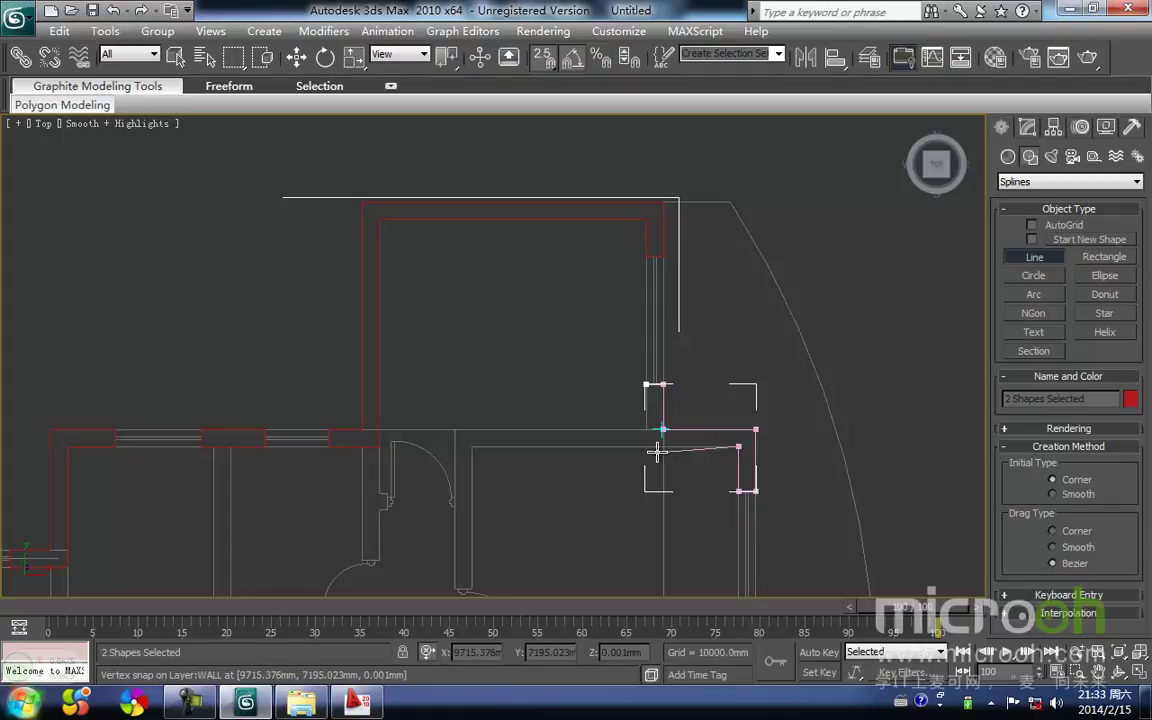
{"action": "left_click", "coordinate": [638, 385]}
{"action": "left_click", "coordinate": [570, 413]}
Step: Outline the short east wall section between the lower east window and the balcony door opening as a closed spline
{"action": "middle_click_drag", "start_coordinate": [663, 441], "coordinate": [590, 303]}
{"action": "scroll", "coordinate": [640, 400], "scroll_direction": "down", "scroll_amount": 2}
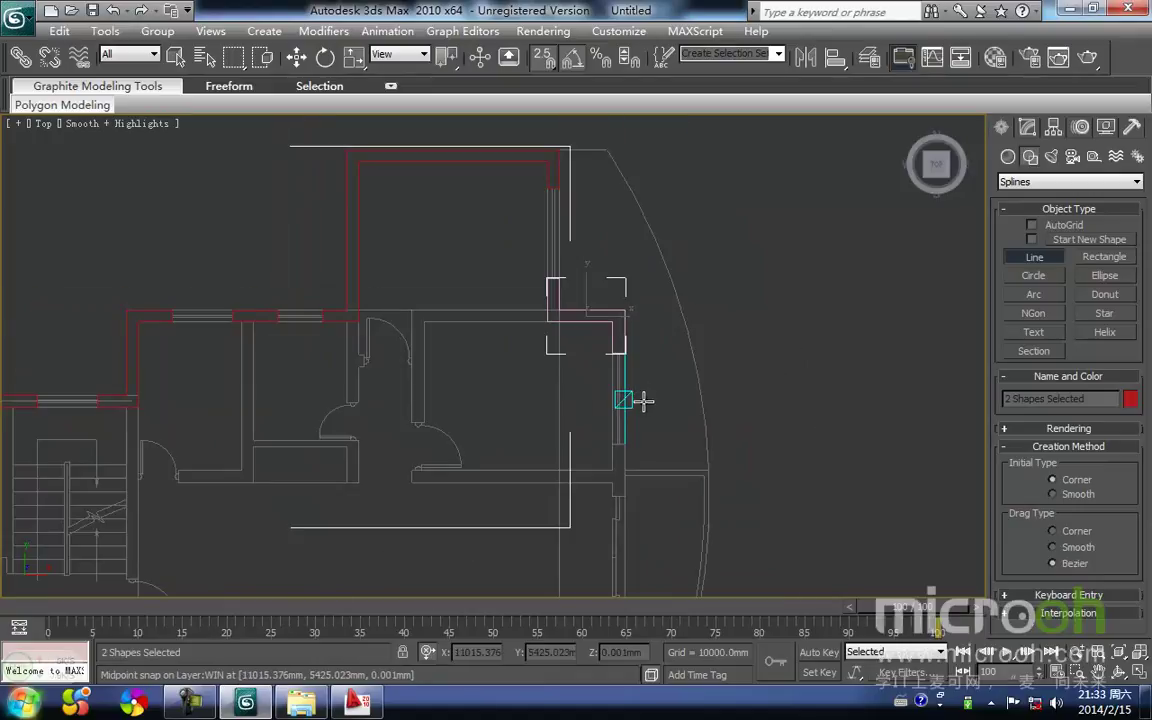
{"action": "middle_click_drag", "start_coordinate": [628, 418], "coordinate": [605, 294]}
{"action": "left_click", "coordinate": [587, 318]}
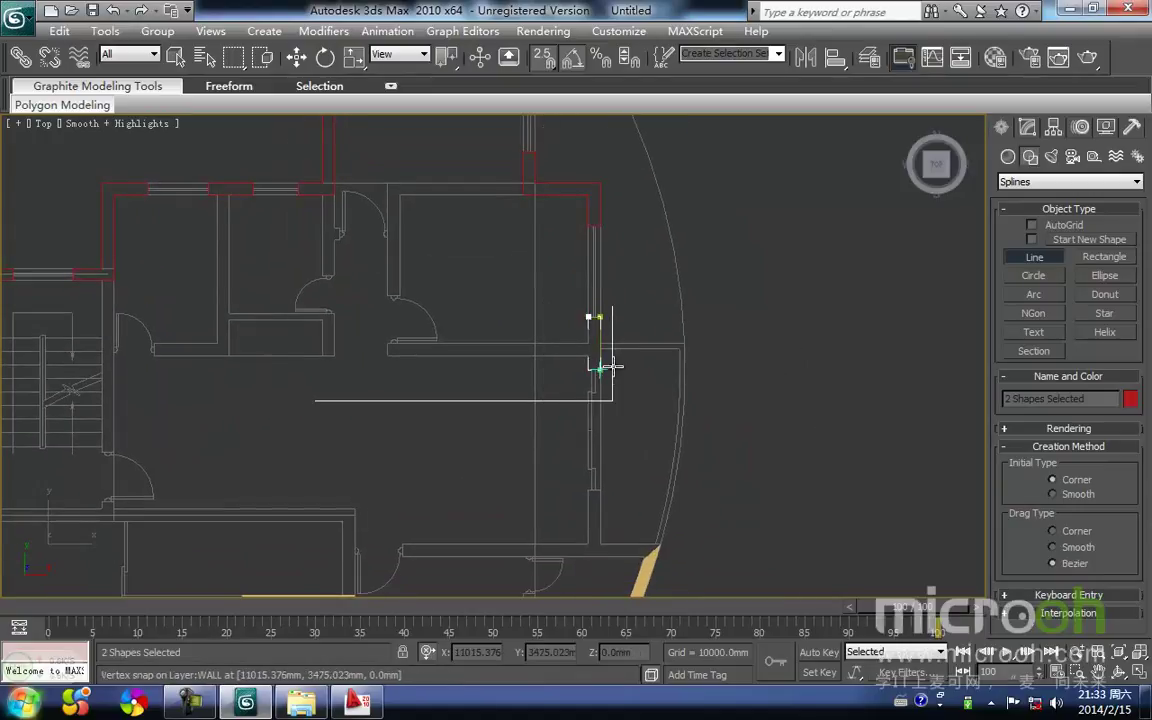
{"action": "left_click", "coordinate": [586, 318]}
{"action": "left_click", "coordinate": [580, 409]}
Step: Trace a closed L-shaped wall outline from the balcony door opening's lower edge to the end of the curved exterior wall
{"action": "middle_click_drag", "start_coordinate": [634, 535], "coordinate": [603, 362]}
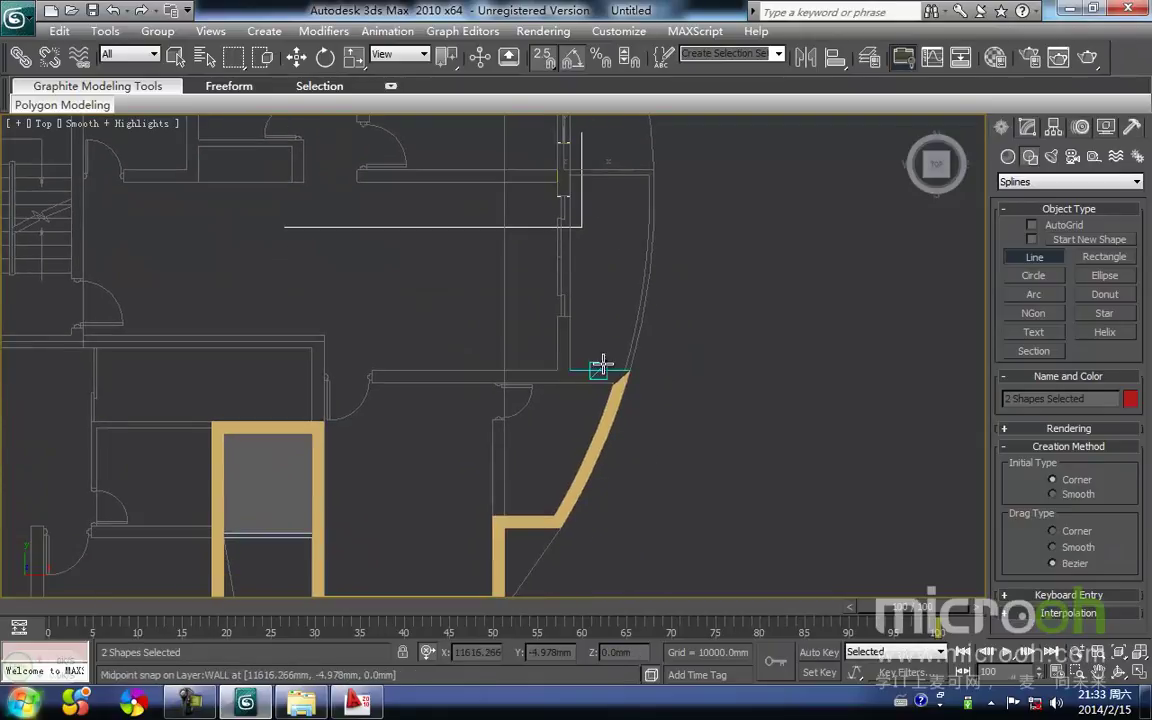
{"action": "left_click", "coordinate": [569, 368]}
{"action": "scroll", "coordinate": [622, 373], "scroll_direction": "up", "scroll_amount": 3}
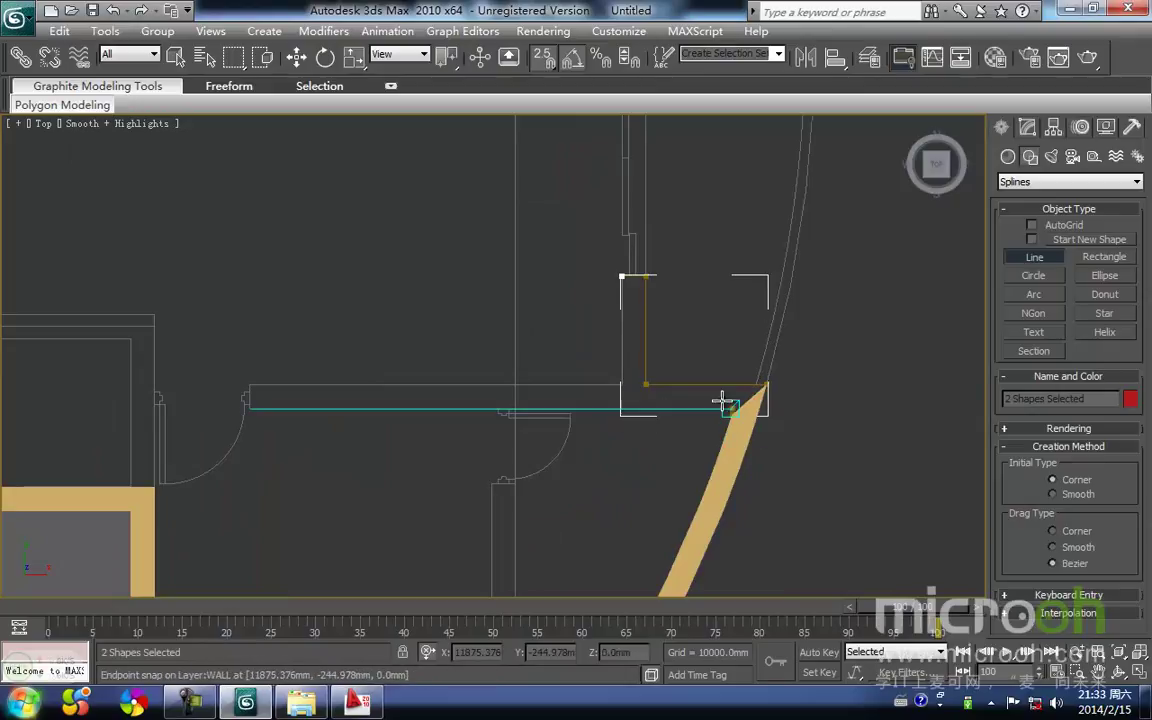
{"action": "left_click", "coordinate": [621, 410]}
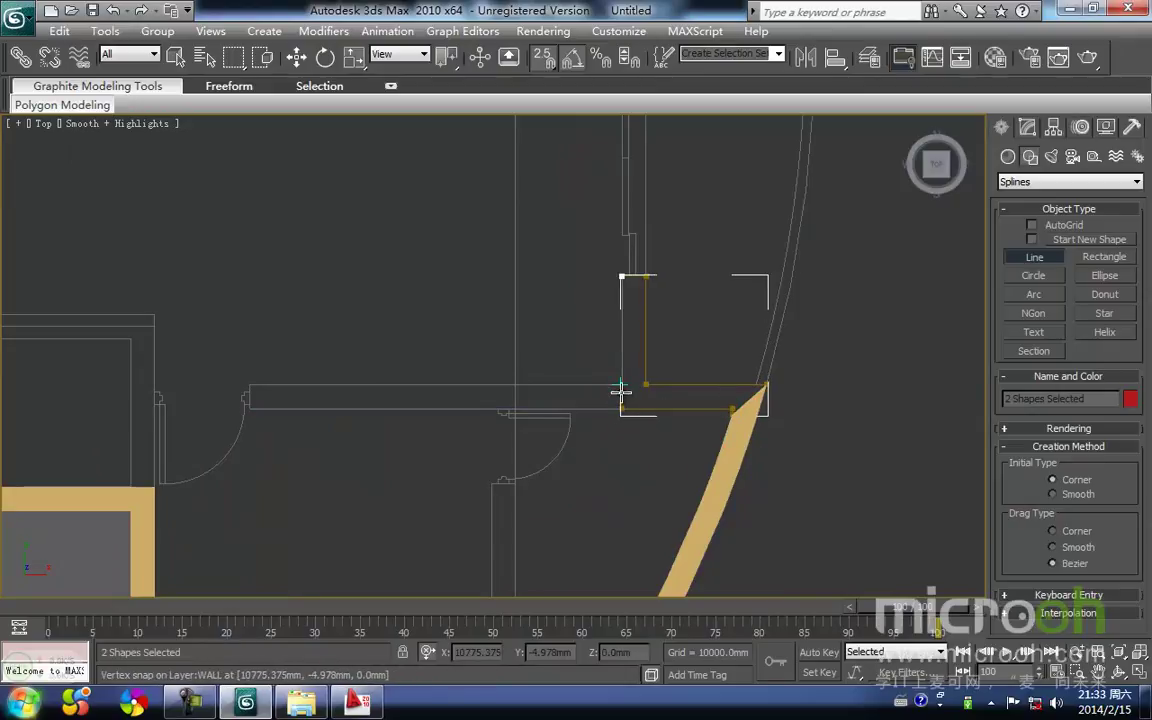
{"action": "left_click", "coordinate": [620, 275]}
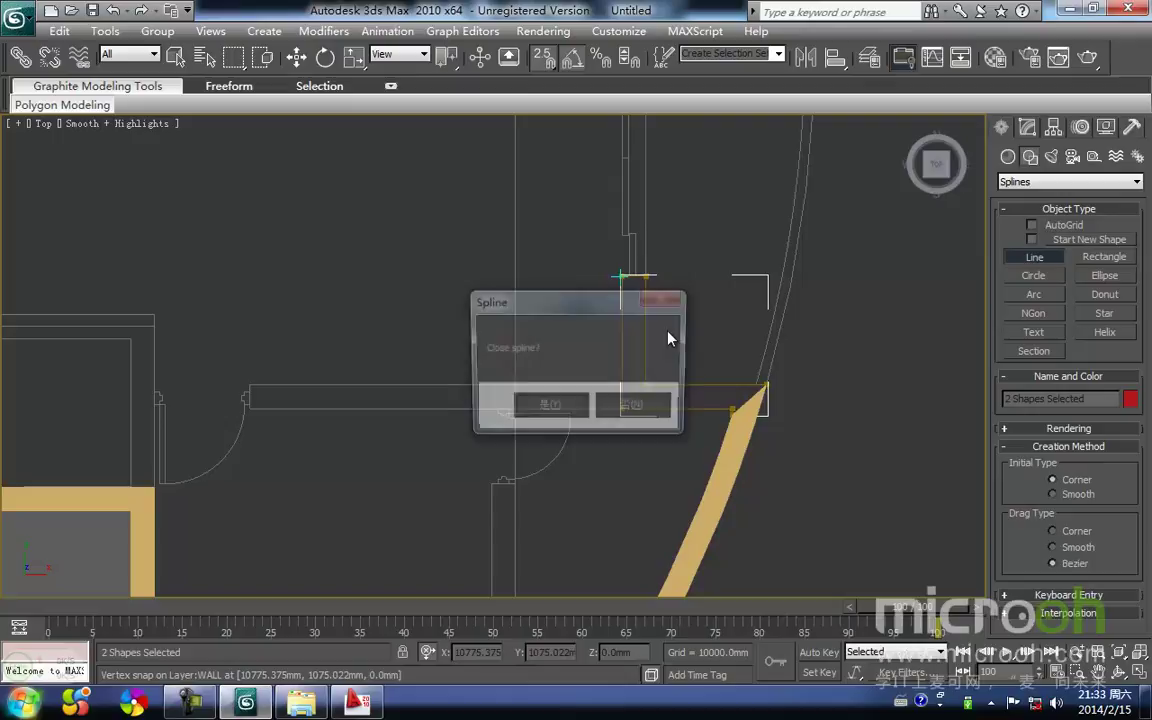
{"action": "left_click", "coordinate": [575, 406]}
Step: Extrude the combined north wall outlines by 2800 mm
{"action": "scroll", "coordinate": [636, 450], "scroll_direction": "down", "scroll_amount": 4}
{"action": "scroll", "coordinate": [636, 450], "scroll_direction": "down", "scroll_amount": 2}
{"action": "middle_click_drag", "start_coordinate": [476, 322], "coordinate": [688, 325]}
{"action": "left_click", "coordinate": [580, 338]}
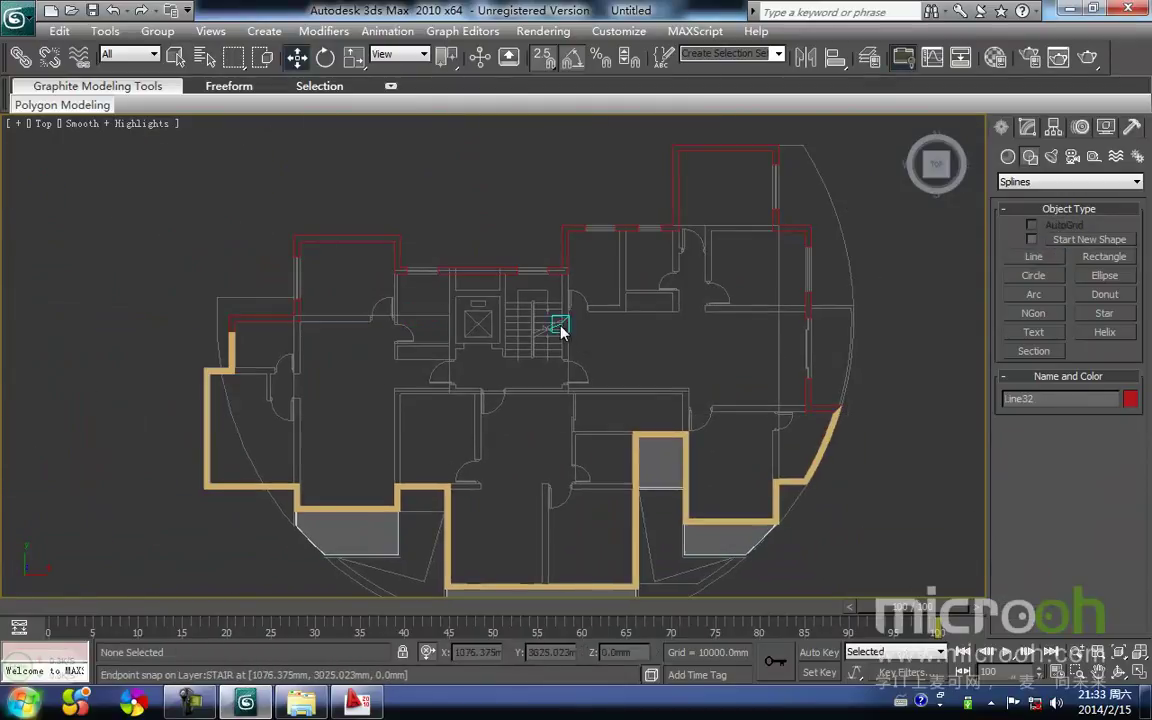
{"action": "left_click", "coordinate": [543, 271]}
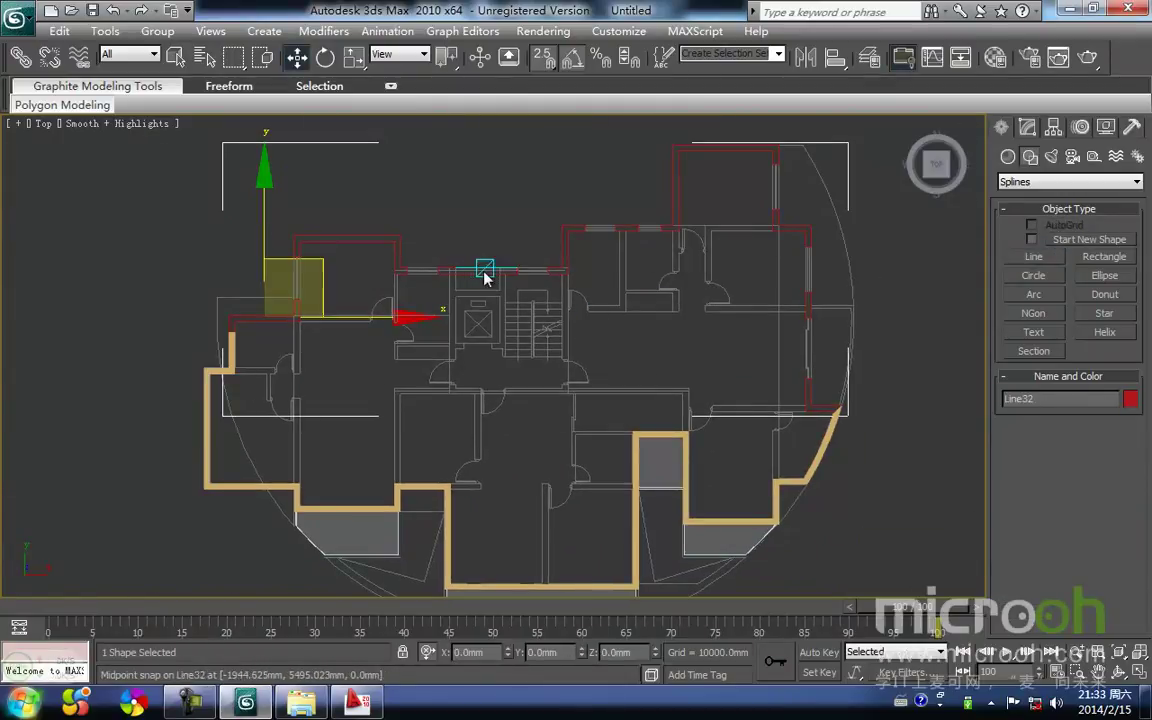
{"action": "left_click", "coordinate": [1027, 127]}
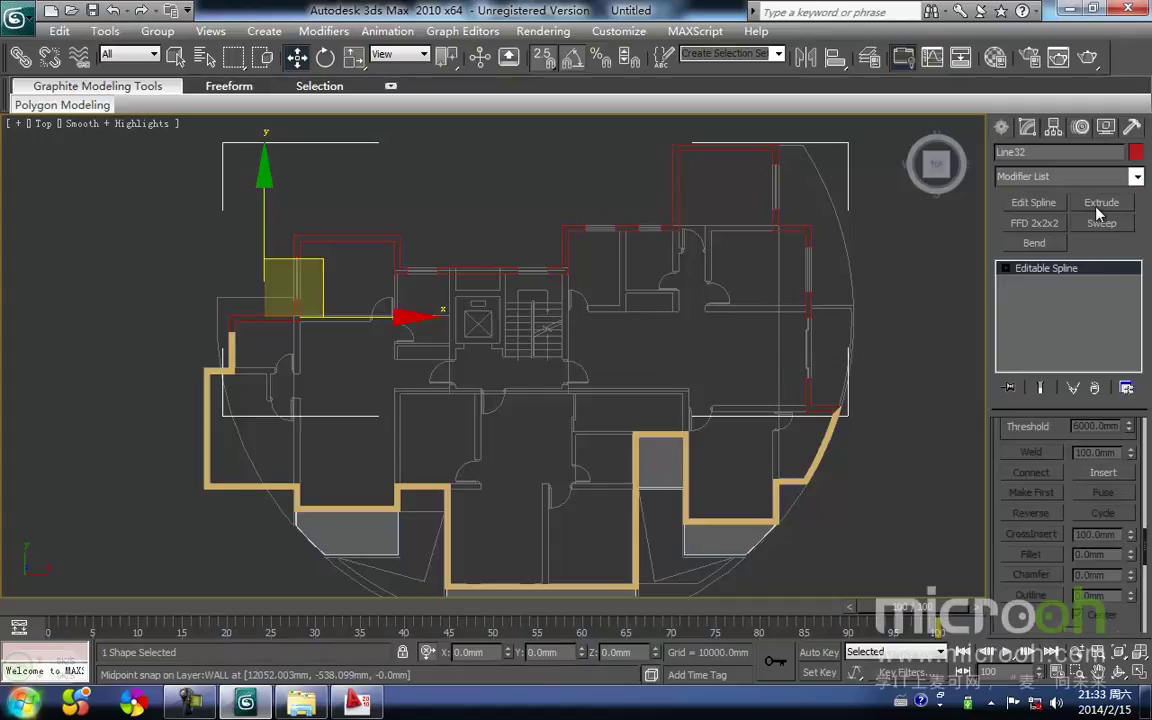
{"action": "left_click", "coordinate": [1101, 202]}
{"action": "middle_click_drag", "start_coordinate": [621, 313], "coordinate": [633, 340]}
{"action": "double_click", "coordinate": [1099, 453]}
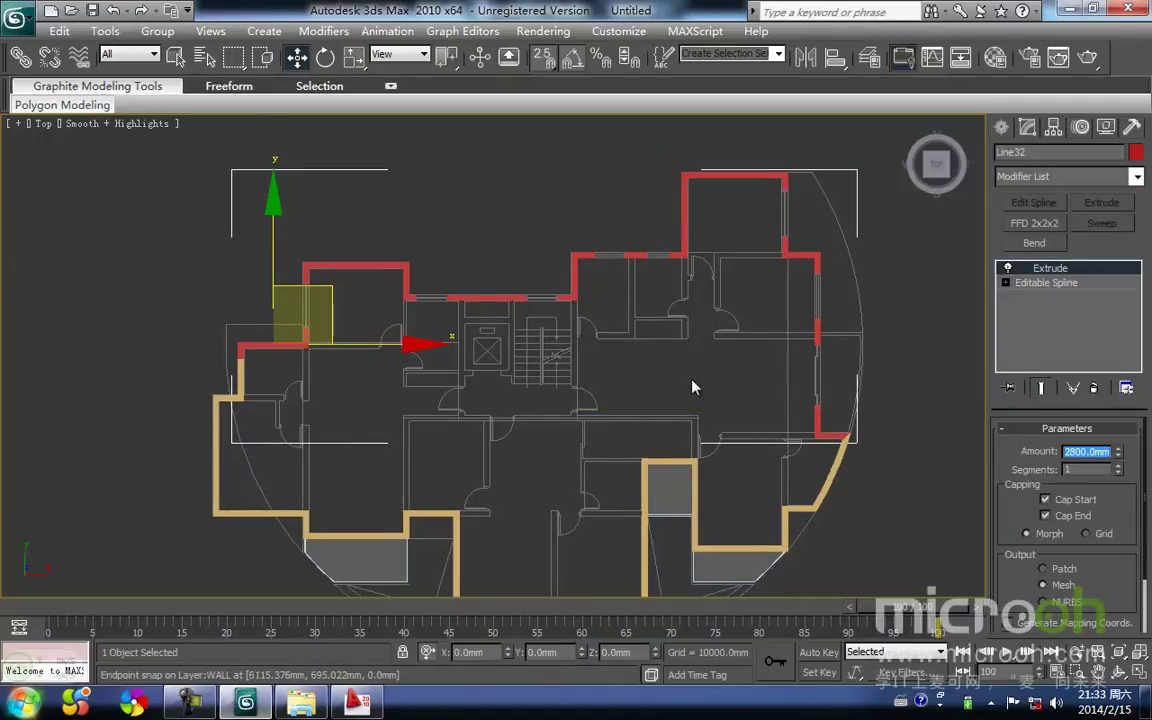
Step: Raise the extruded north walls in the front view to line up with the existing floor's walls, using vertex snap
{"action": "key", "text": "f"}
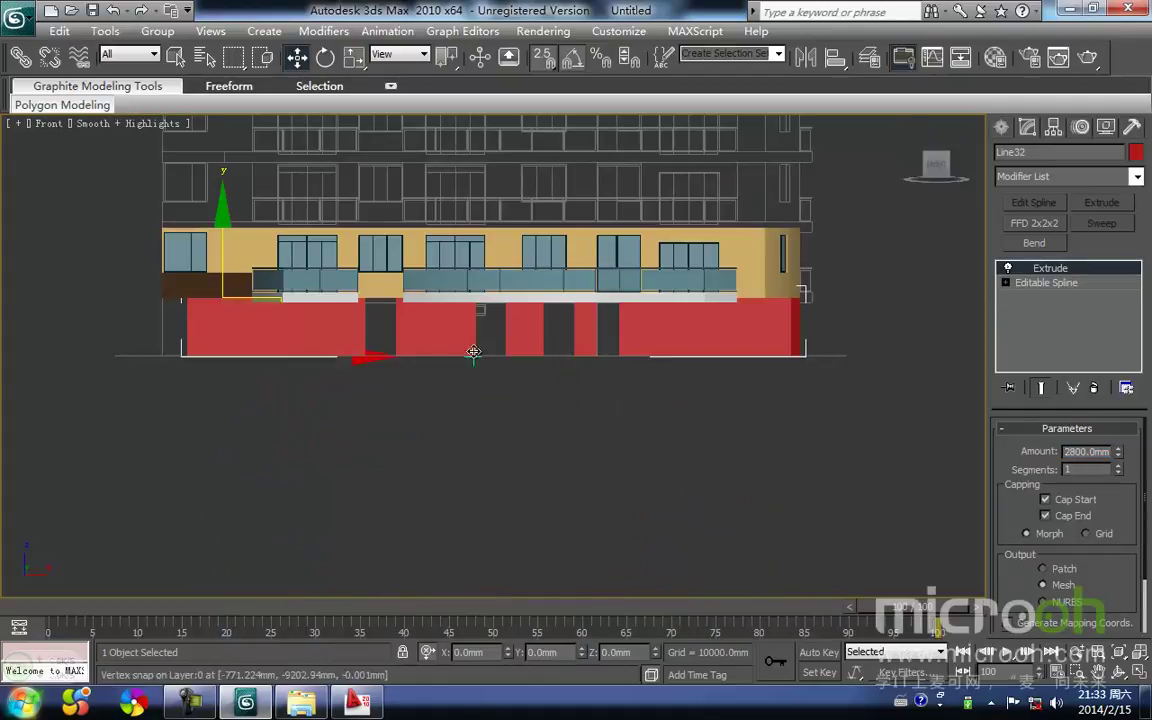
{"action": "scroll", "coordinate": [478, 357], "scroll_direction": "up", "scroll_amount": 3}
{"action": "middle_click_drag", "start_coordinate": [478, 357], "coordinate": [579, 520]}
{"action": "left_click_drag", "start_coordinate": [244, 399], "coordinate": [191, 337]}
{"action": "middle_click_drag", "start_coordinate": [240, 445], "coordinate": [330, 433]}
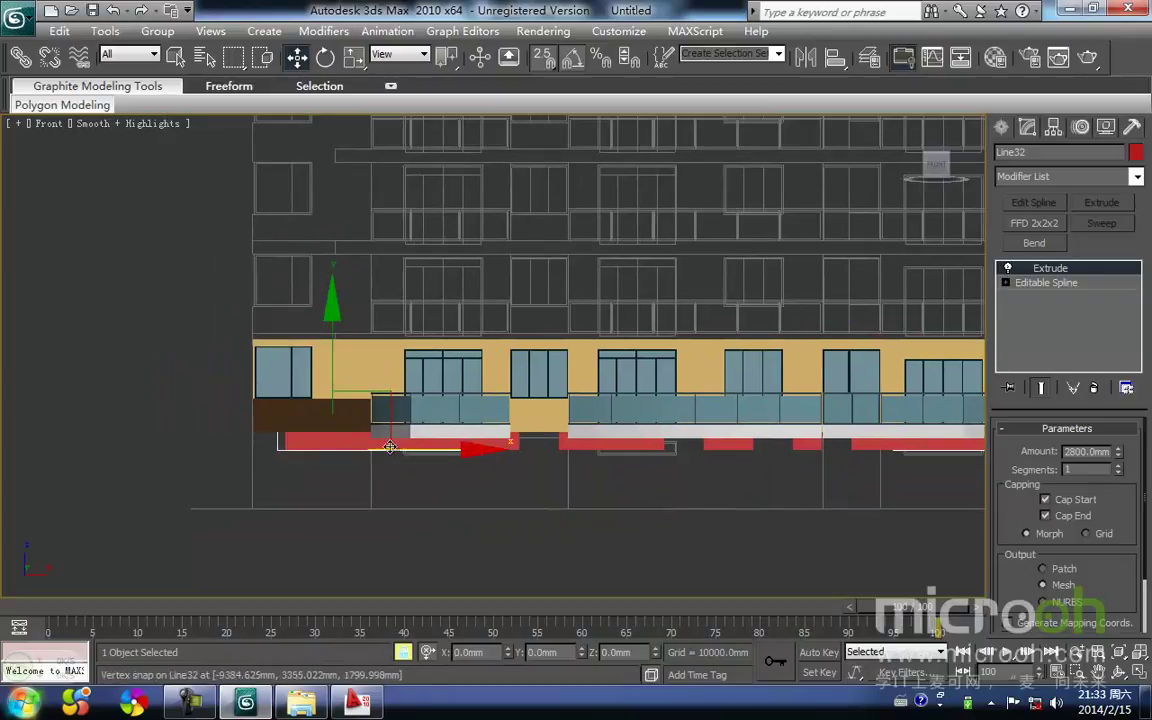
{"action": "left_click_drag", "start_coordinate": [276, 459], "coordinate": [238, 433]}
{"action": "key", "text": "F3"}
{"action": "mouse_move", "coordinate": [361, 441]}
{"action": "middle_mouse_down"}
{"action": "mouse_move", "coordinate": [284, 441]}
{"action": "mouse_move", "coordinate": [408, 437]}
{"action": "middle_mouse_up"}
{"action": "key", "text": "F3"}
Step: Assign the 墙面2 material to the raised north walls and put the Material Editor away
{"action": "key", "text": "m"}
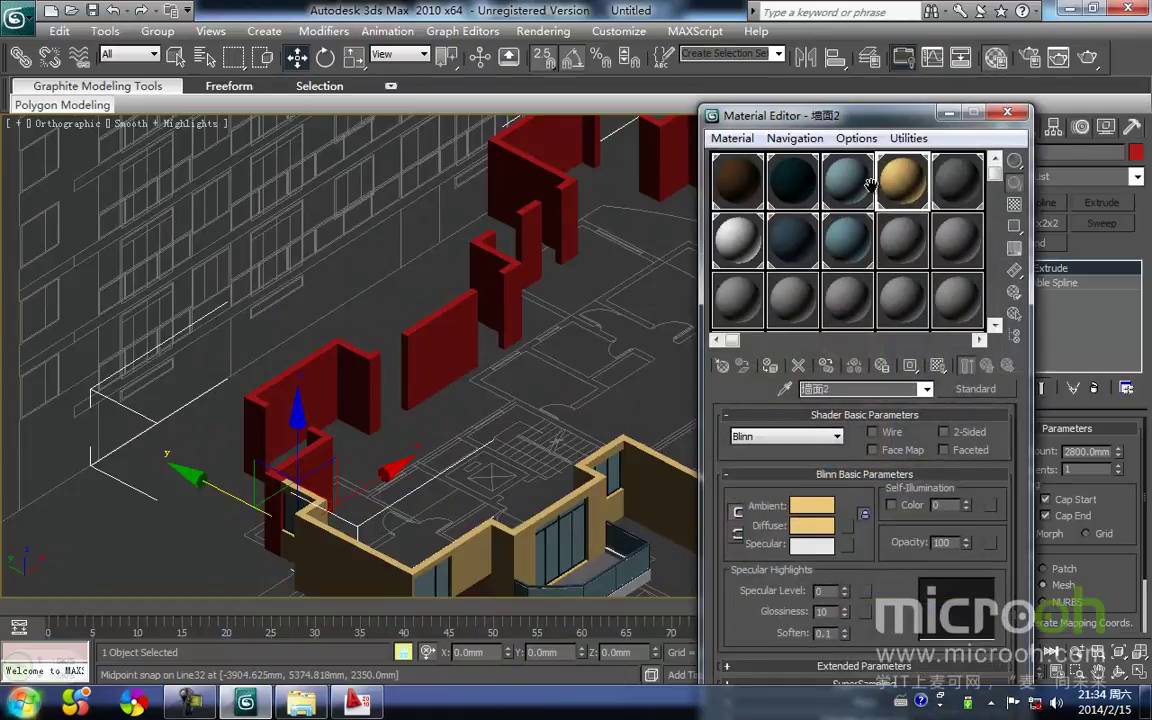
{"action": "left_click", "coordinate": [777, 369]}
{"action": "middle_click_drag", "start_coordinate": [329, 257], "coordinate": [336, 320]}
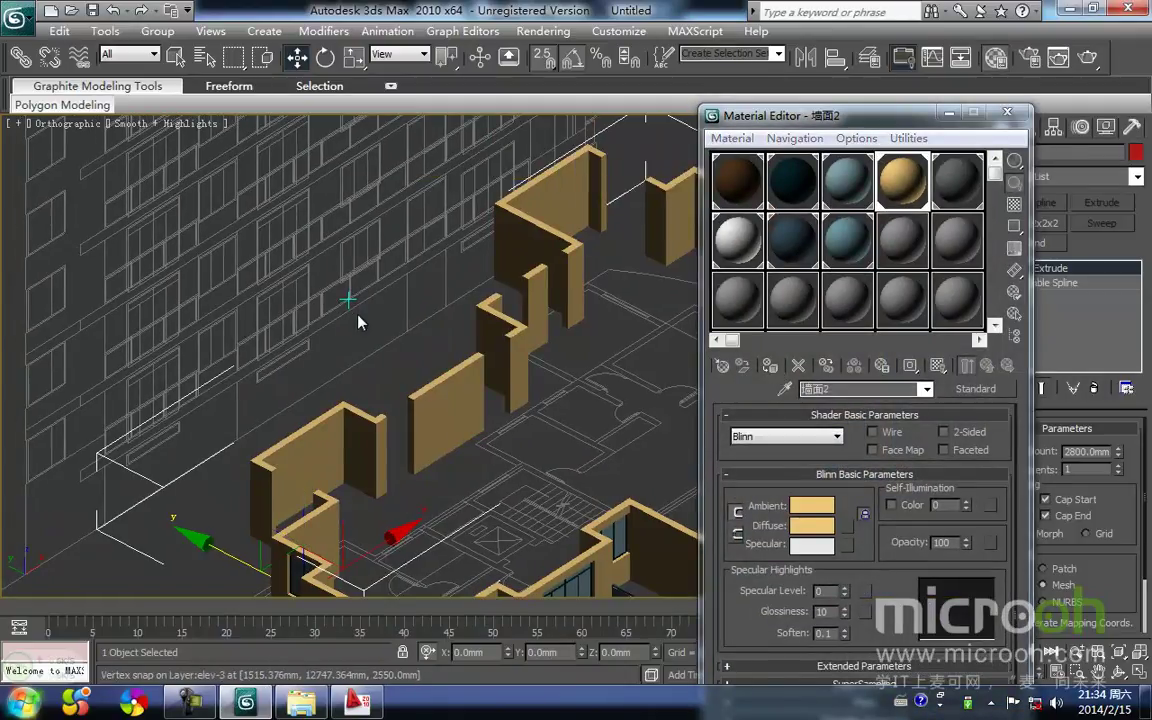
{"action": "left_click", "coordinate": [357, 317]}
{"action": "left_click", "coordinate": [949, 115]}
Step: Copy the existing west window with its frame, glass and wall infill towards the north-west room's window opening in the top view
{"action": "middle_click_drag", "start_coordinate": [481, 383], "coordinate": [584, 206]}
{"action": "key", "text": "t"}
{"action": "scroll", "coordinate": [553, 338], "scroll_direction": "up", "scroll_amount": 10}
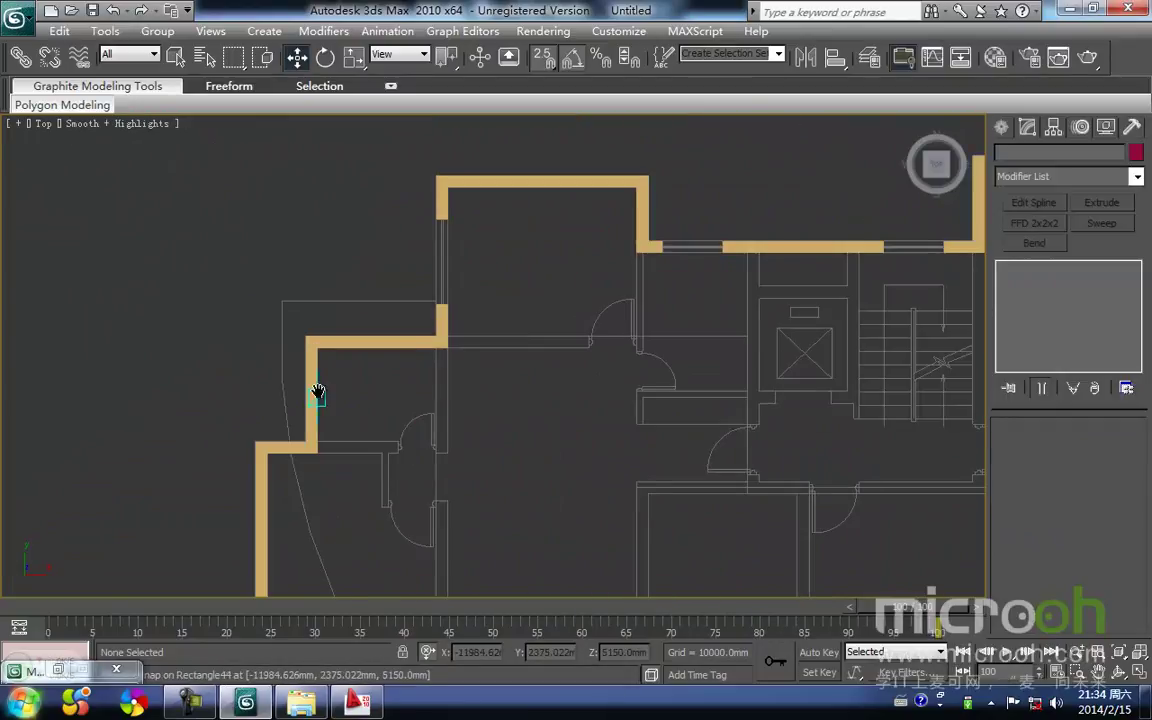
{"action": "left_click_drag", "start_coordinate": [319, 460], "coordinate": [254, 436]}
{"action": "middle_click_drag", "start_coordinate": [361, 395], "coordinate": [321, 430]}
{"action": "left_click_drag", "start_coordinate": [321, 430], "coordinate": [534, 217], "text": "shift"}
{"action": "key", "text": "Return"}
Step: Snap the copied window's lower corner to the lower corner of the north-west room's west window opening
{"action": "mouse_move", "coordinate": [566, 304]}
{"action": "middle_mouse_down"}
{"action": "mouse_move", "coordinate": [501, 411]}
{"action": "mouse_move", "coordinate": [330, 380]}
{"action": "mouse_move", "coordinate": [388, 350]}
{"action": "mouse_move", "coordinate": [337, 345]}
{"action": "mouse_move", "coordinate": [386, 381]}
{"action": "mouse_move", "coordinate": [357, 378]}
{"action": "mouse_move", "coordinate": [401, 382]}
{"action": "middle_mouse_up"}
{"action": "scroll", "coordinate": [373, 393], "scroll_direction": "down", "scroll_amount": 2}
{"action": "scroll", "coordinate": [386, 347], "scroll_direction": "up", "scroll_amount": 2}
{"action": "scroll", "coordinate": [356, 366], "scroll_direction": "up", "scroll_amount": 2}
{"action": "left_click_drag", "start_coordinate": [329, 410], "coordinate": [316, 403]}
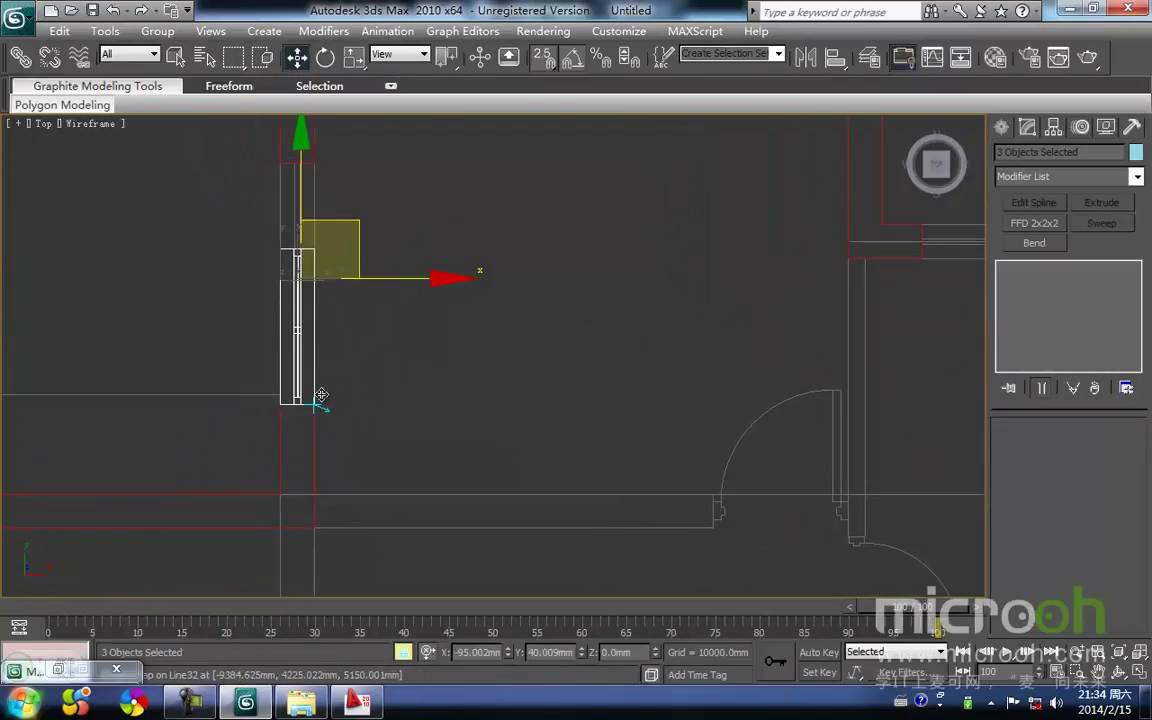
{"action": "left_click", "coordinate": [357, 381]}
Step: Stretch the copied wall infill's upper vertices to the far edge of the window opening so it spans the full gap
{"action": "middle_click_drag", "start_coordinate": [331, 325], "coordinate": [341, 408]}
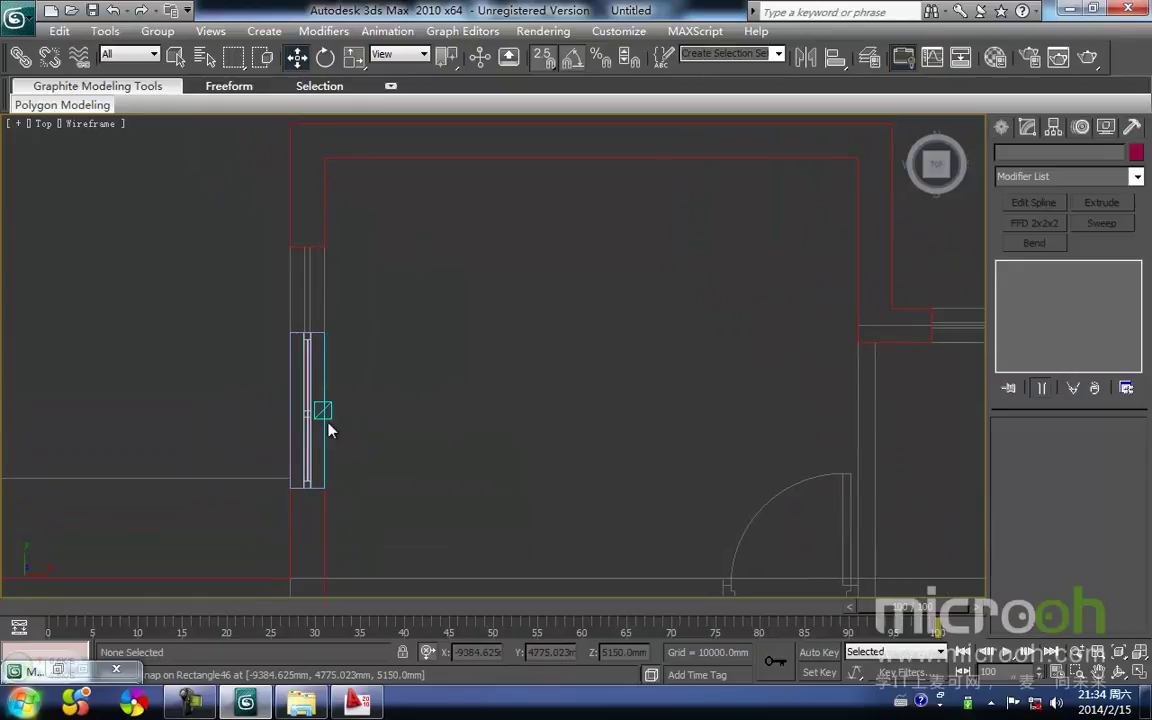
{"action": "left_click", "coordinate": [331, 430]}
{"action": "left_click", "coordinate": [1005, 283]}
{"action": "left_click", "coordinate": [1031, 298]}
{"action": "middle_click_drag", "start_coordinate": [391, 280], "coordinate": [460, 323]}
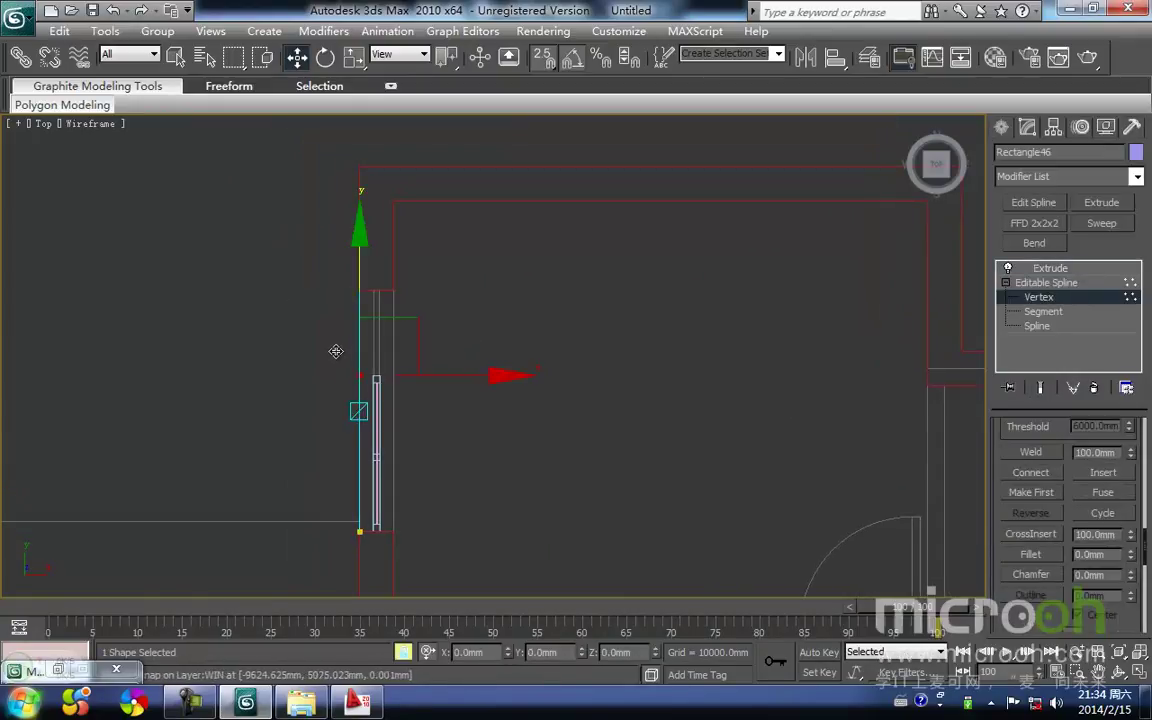
{"action": "left_click", "coordinate": [524, 381]}
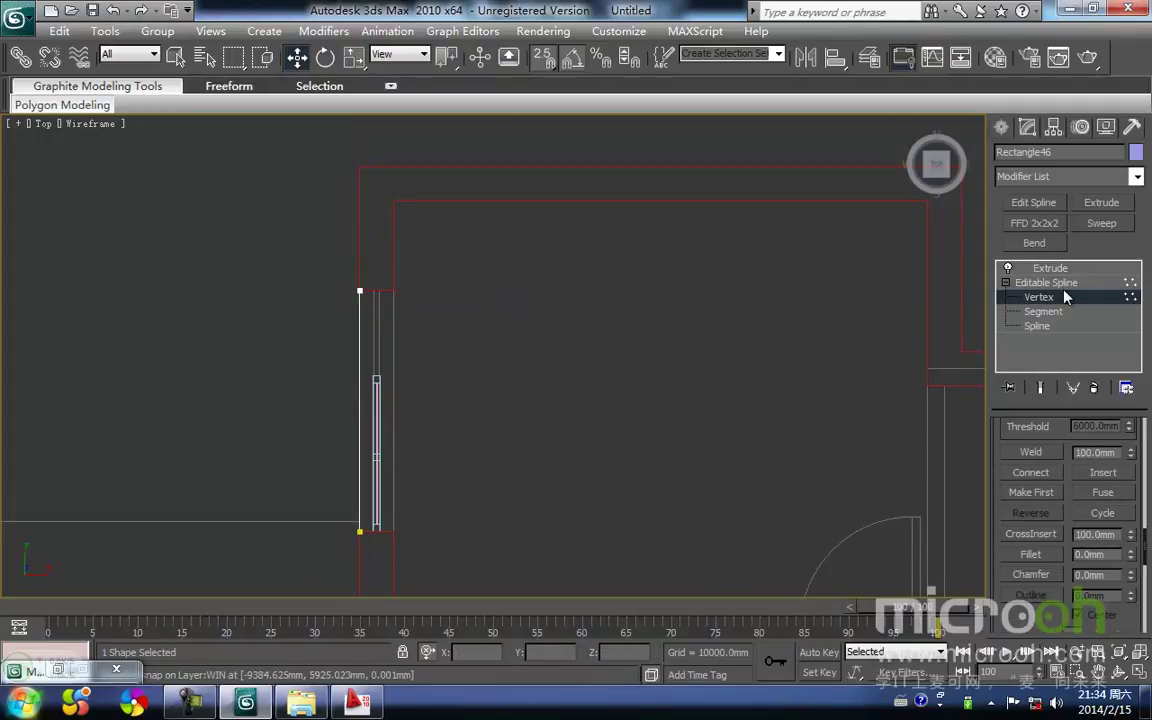
{"action": "left_click", "coordinate": [1050, 268]}
{"action": "middle_click_drag", "start_coordinate": [511, 379], "coordinate": [578, 422]}
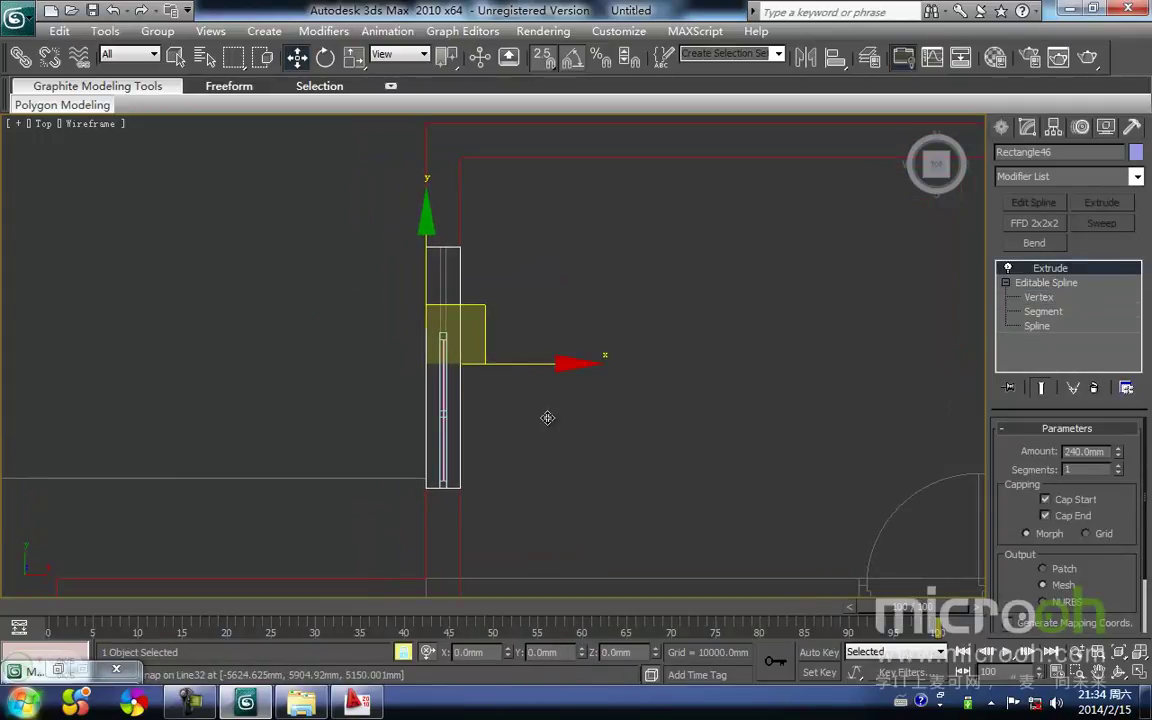
{"action": "left_click", "coordinate": [546, 446]}
Step: Isolate the copied window's frame, glass and wall infill and frame them in the left view
{"action": "left_click_drag", "start_coordinate": [548, 446], "coordinate": [408, 374]}
{"action": "middle_click_drag", "start_coordinate": [429, 355], "coordinate": [412, 372]}
{"action": "key", "text": "alt+q"}
{"action": "middle_click_drag", "start_coordinate": [524, 374], "coordinate": [468, 395]}
{"action": "key", "text": "l"}
{"action": "key", "text": "z"}
{"action": "middle_click_drag", "start_coordinate": [547, 328], "coordinate": [466, 368]}
{"action": "left_click", "coordinate": [500, 378]}
Step: Stretch the window frame's short side by its spline vertices to the outer edge of the wall infill
{"action": "left_click", "coordinate": [373, 409]}
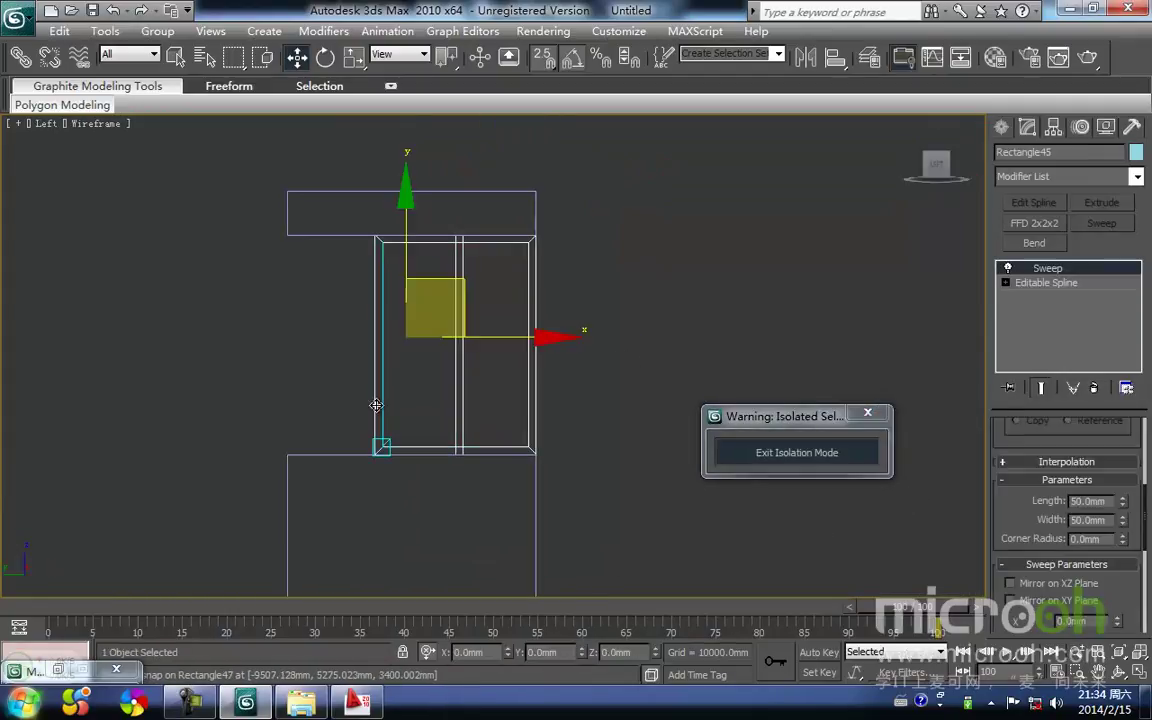
{"action": "middle_click_drag", "start_coordinate": [594, 382], "coordinate": [601, 364]}
{"action": "left_click", "coordinate": [1006, 284]}
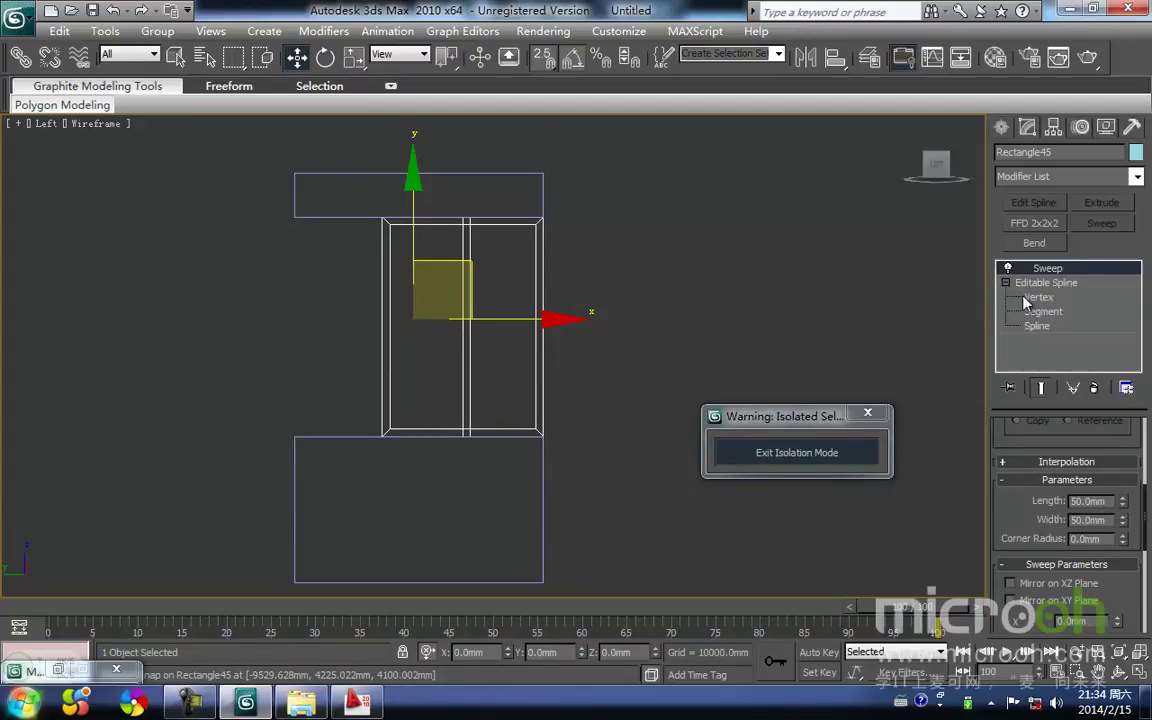
{"action": "left_click", "coordinate": [1036, 298]}
{"action": "left_click_drag", "start_coordinate": [326, 178], "coordinate": [439, 448]}
{"action": "left_click_drag", "start_coordinate": [361, 449], "coordinate": [292, 432]}
{"action": "key", "text": "F5"}
{"action": "left_click_drag", "start_coordinate": [362, 448], "coordinate": [302, 439]}
Step: Move the frame's mullion vertices to the midpoint of the wall infill's width and leave vertex editing
{"action": "left_click_drag", "start_coordinate": [476, 496], "coordinate": [408, 159]}
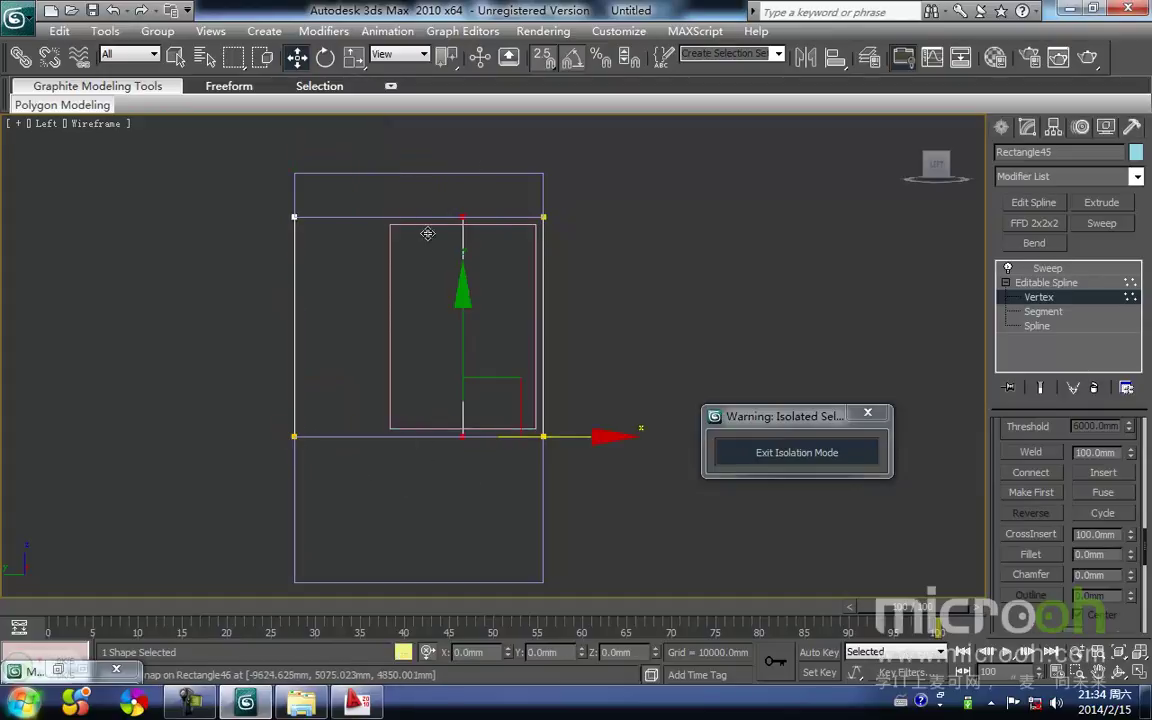
{"action": "left_click_drag", "start_coordinate": [463, 455], "coordinate": [423, 438]}
{"action": "left_click", "coordinate": [678, 350]}
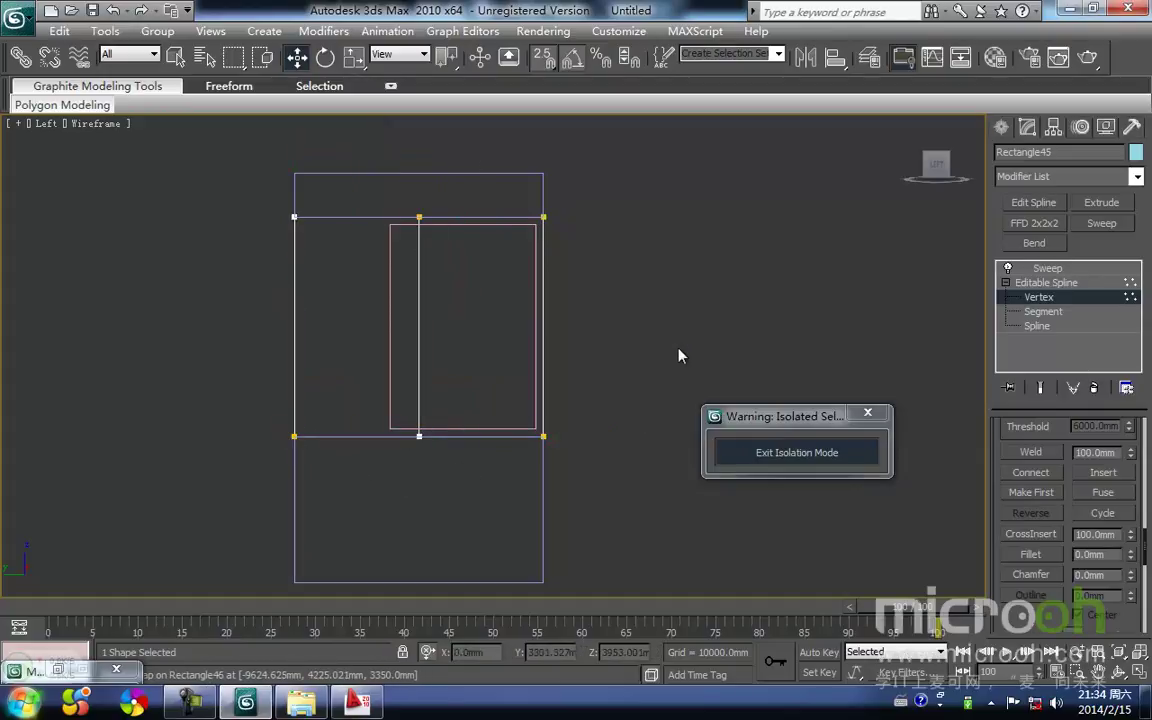
{"action": "key", "text": "1"}
{"action": "left_click", "coordinate": [643, 349]}
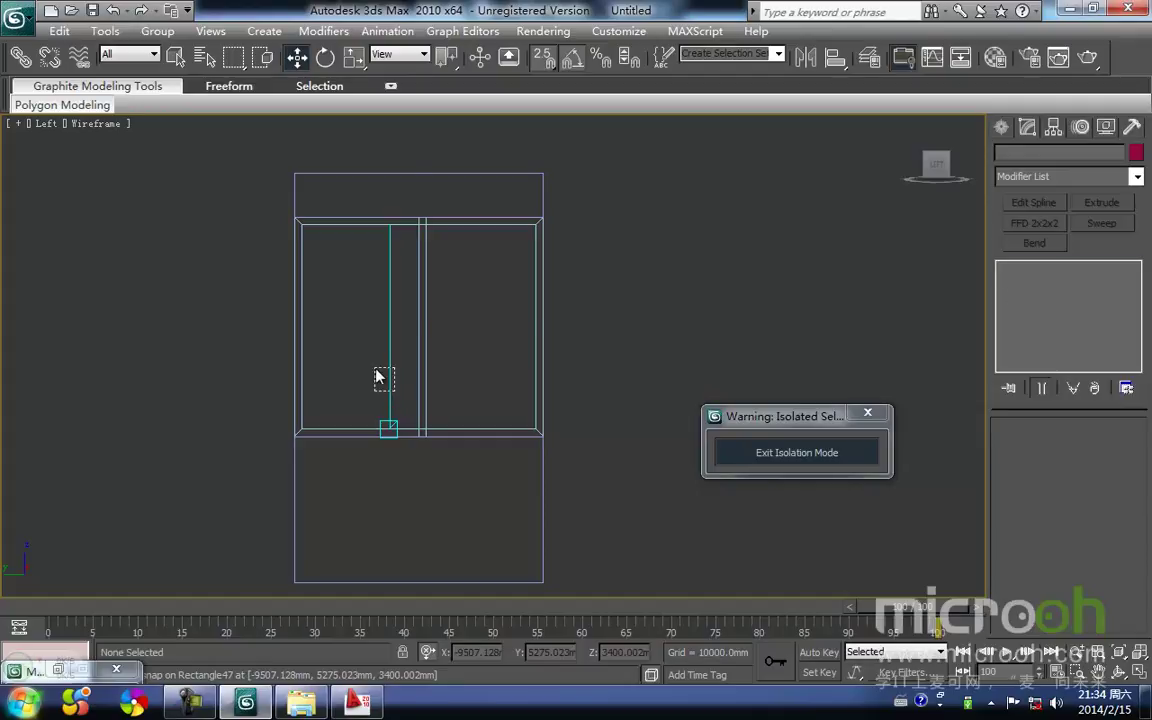
Step: Stretch the glass pane's side vertices to the frame's inner edge and leave vertex editing
{"action": "left_click", "coordinate": [386, 385]}
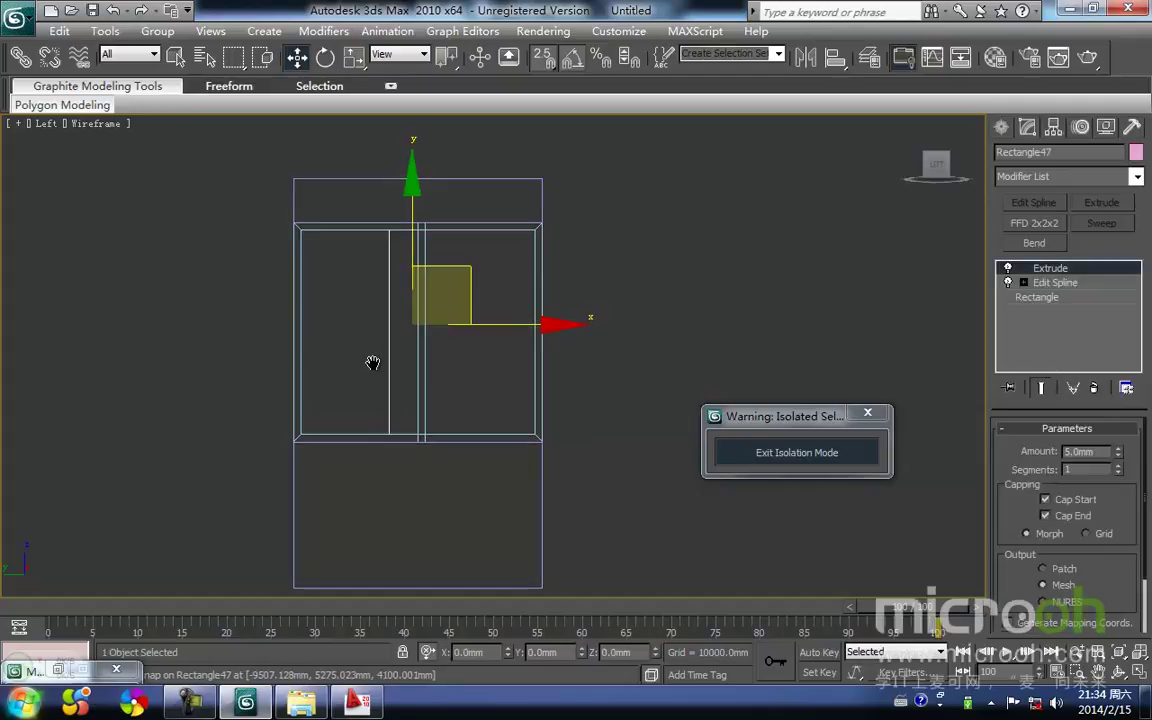
{"action": "left_click", "coordinate": [1040, 298]}
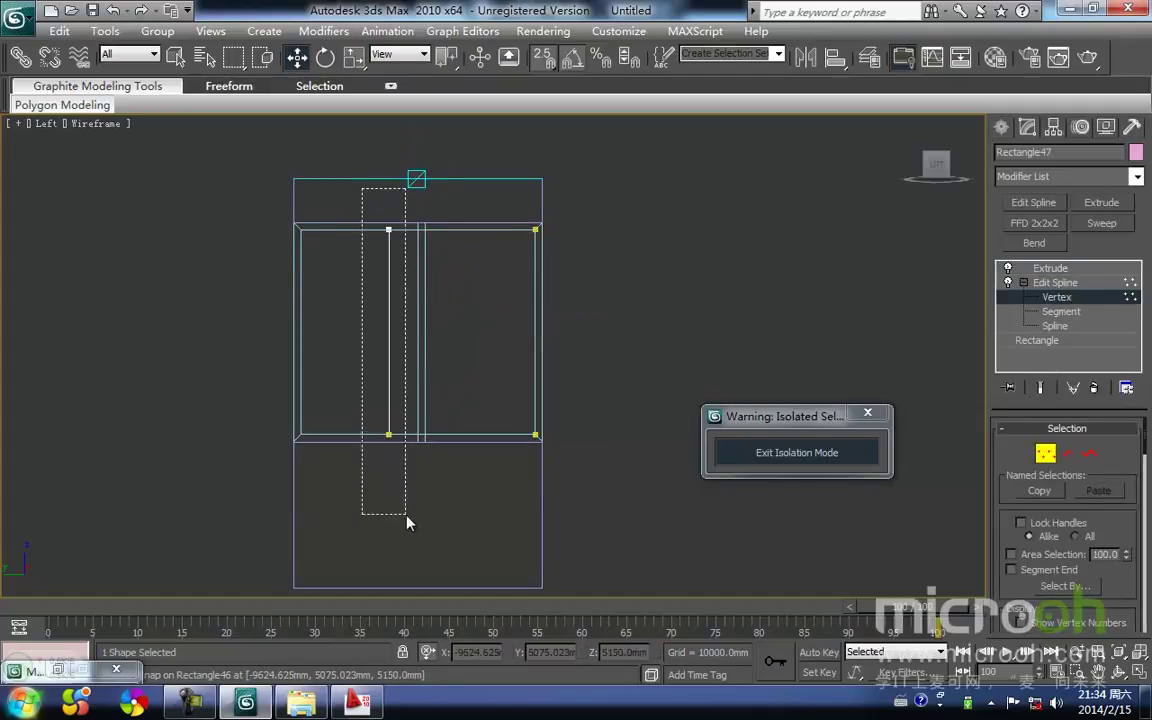
{"action": "left_click_drag", "start_coordinate": [405, 516], "coordinate": [405, 512]}
{"action": "key", "text": "Delete"}
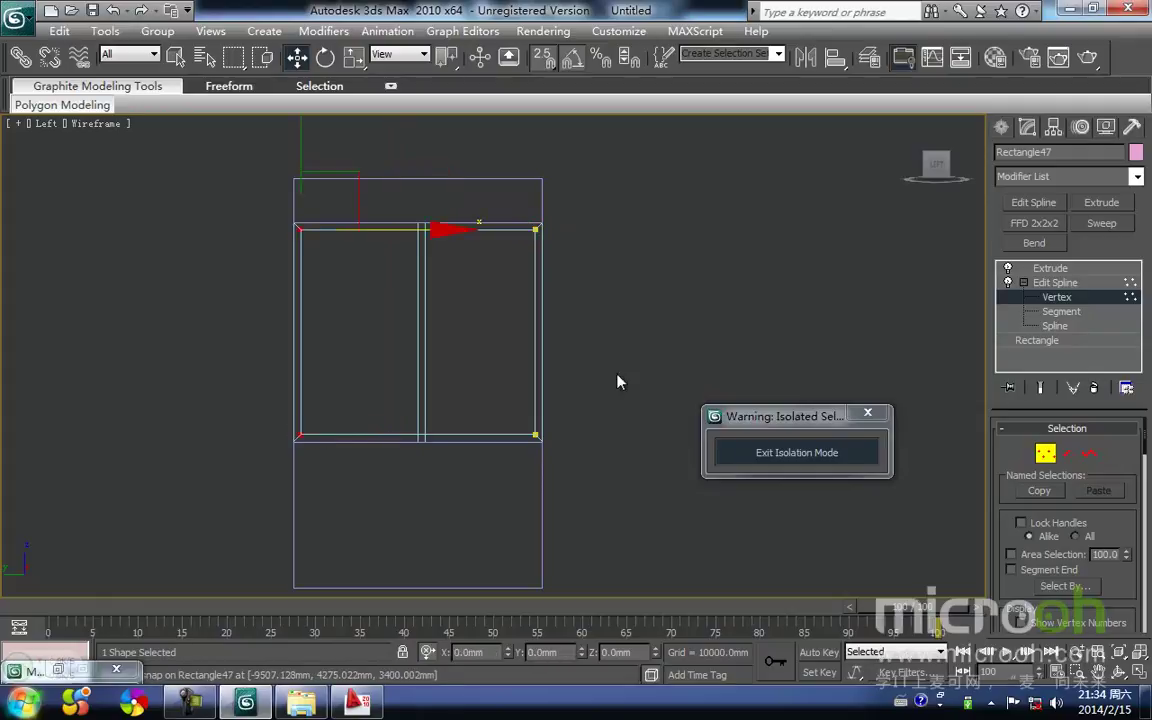
{"action": "left_click", "coordinate": [1046, 455]}
{"action": "left_click", "coordinate": [655, 311]}
Step: Select the resized window's three parts, return to the top view and exit isolation mode
{"action": "middle_click_drag", "start_coordinate": [620, 276], "coordinate": [602, 324]}
{"action": "middle_click_drag", "start_coordinate": [587, 432], "coordinate": [575, 408]}
{"action": "scroll", "coordinate": [578, 440], "scroll_direction": "down", "scroll_amount": 1}
{"action": "left_click_drag", "start_coordinate": [585, 512], "coordinate": [197, 171]}
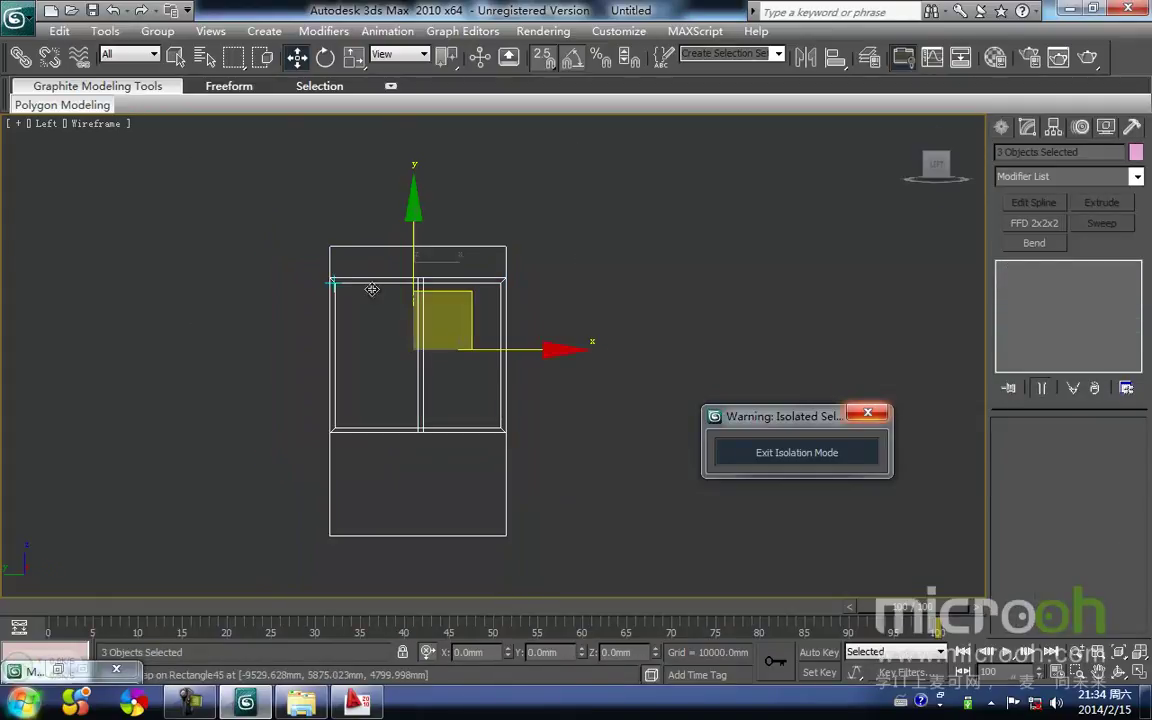
{"action": "key", "text": "t"}
{"action": "scroll", "coordinate": [481, 388], "scroll_direction": "down", "scroll_amount": 2}
{"action": "left_click", "coordinate": [757, 456]}
Step: Copy the resized window's frame, glass and infill toward the stair core's north wall and rotate the copy 90 degrees
{"action": "middle_click_drag", "start_coordinate": [557, 374], "coordinate": [375, 300]}
{"action": "scroll", "coordinate": [512, 391], "scroll_direction": "down", "scroll_amount": 1}
{"action": "left_click", "coordinate": [340, 322]}
{"action": "left_click_drag", "start_coordinate": [327, 304], "coordinate": [281, 263]}
{"action": "middle_click_drag", "start_coordinate": [325, 267], "coordinate": [243, 273]}
{"action": "mouse_move", "coordinate": [255, 233]}
{"action": "left_mouse_down", "text": "shift"}
{"action": "mouse_move", "coordinate": [704, 299]}
{"action": "mouse_move", "coordinate": [715, 268]}
{"action": "left_mouse_up", "text": "shift"}
{"action": "middle_click_drag", "start_coordinate": [661, 344], "coordinate": [501, 373]}
{"action": "key", "text": "e"}
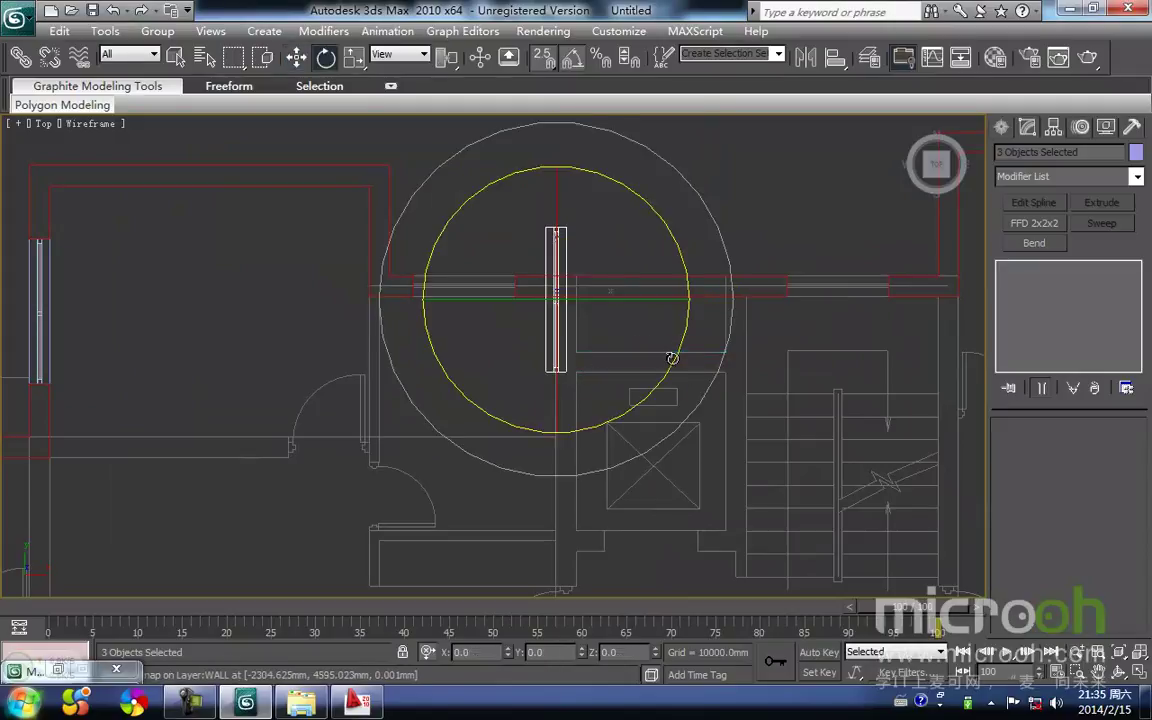
{"action": "left_click_drag", "start_coordinate": [675, 358], "coordinate": [663, 379]}
Step: Move the rotated window copy into the north wall opening beside the elevator, snapping its corner to the opening's corner
{"action": "key", "text": "w"}
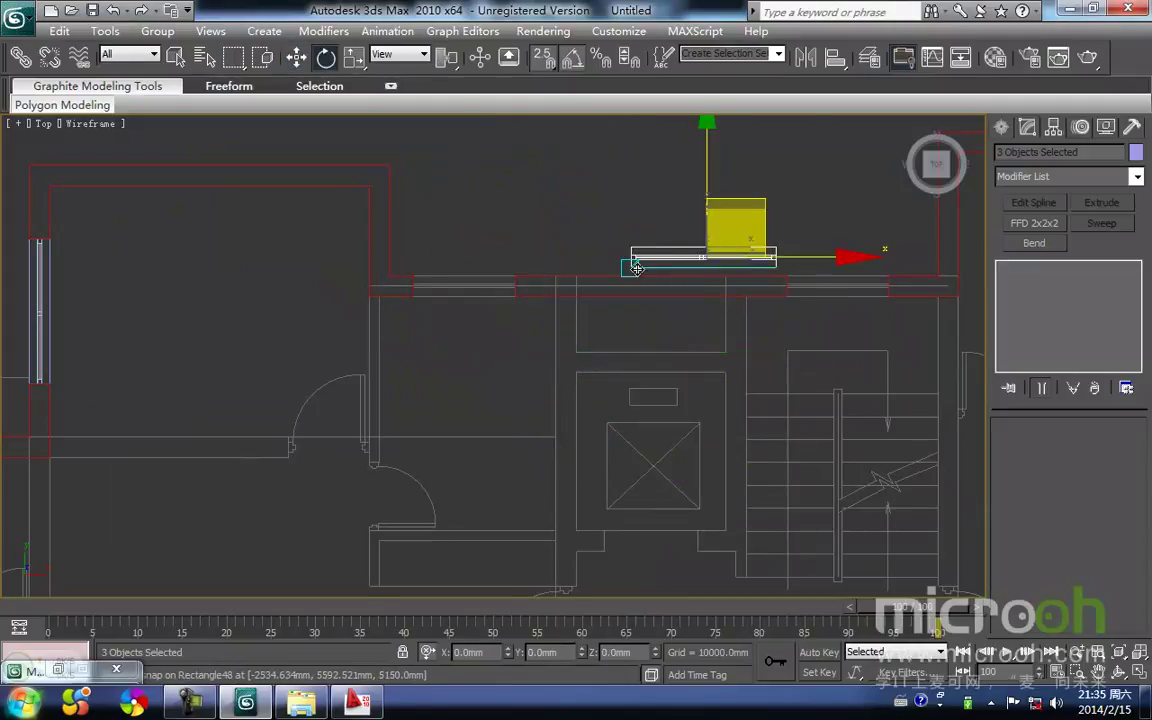
{"action": "middle_click_drag", "start_coordinate": [632, 298], "coordinate": [580, 389]}
{"action": "key", "text": "space"}
{"action": "left_click_drag", "start_coordinate": [585, 361], "coordinate": [369, 390]}
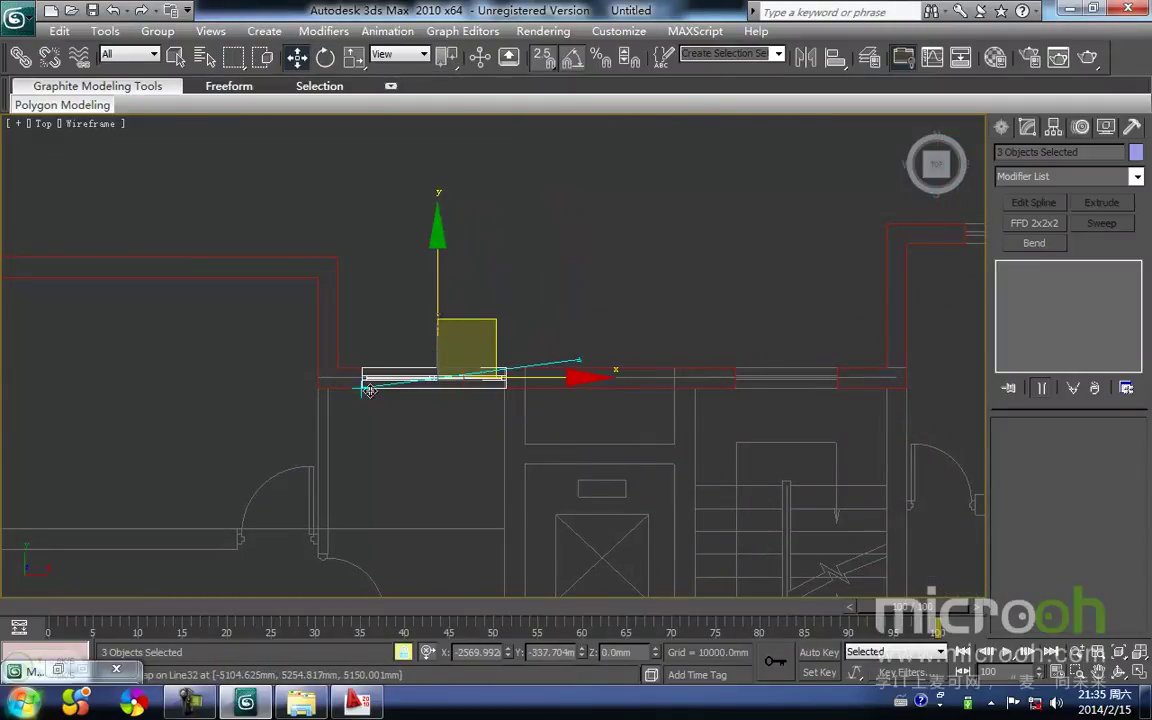
{"action": "left_click", "coordinate": [434, 415]}
{"action": "middle_click_drag", "start_coordinate": [468, 418], "coordinate": [585, 387]}
{"action": "scroll", "coordinate": [585, 387], "scroll_direction": "up", "scroll_amount": 2}
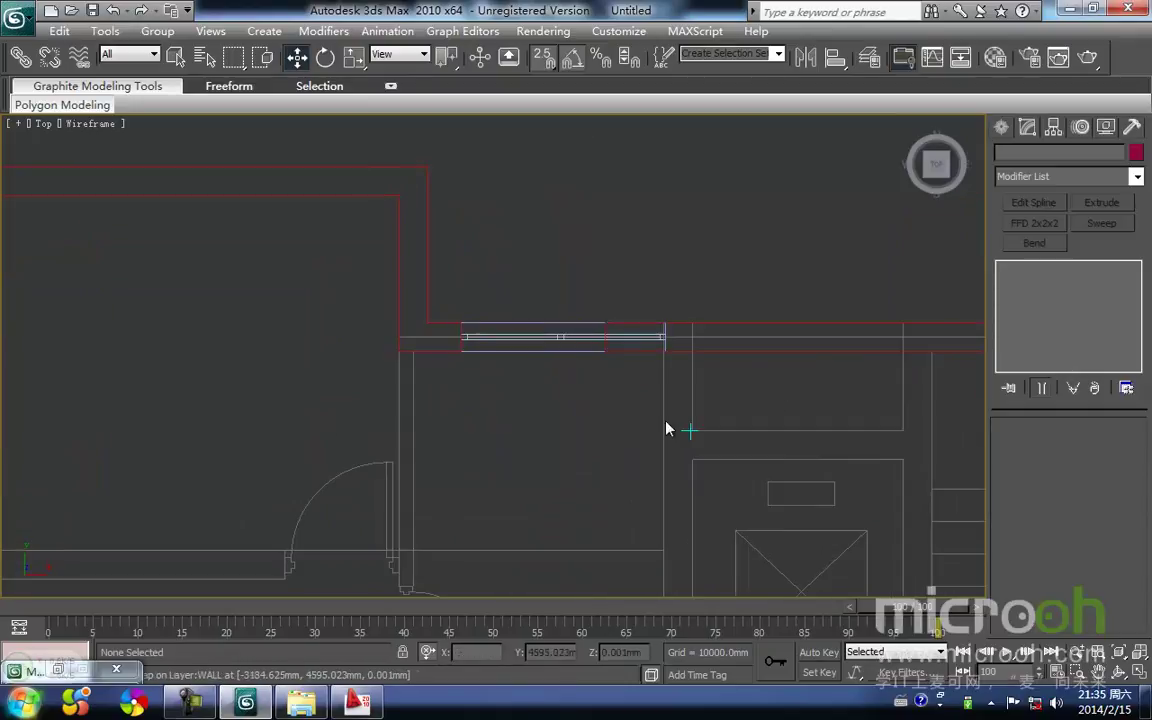
{"action": "scroll", "coordinate": [687, 430], "scroll_direction": "down", "scroll_amount": 2}
{"action": "middle_click_drag", "start_coordinate": [687, 430], "coordinate": [485, 433]}
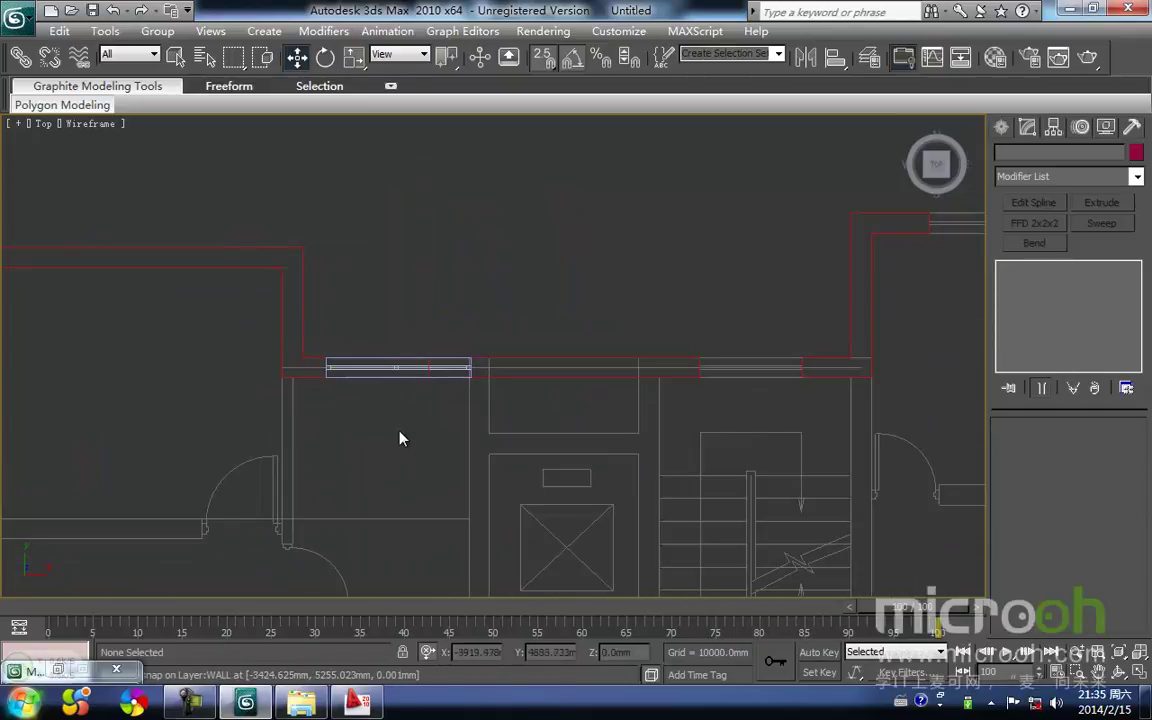
{"action": "left_click", "coordinate": [404, 378]}
{"action": "middle_click_drag", "start_coordinate": [455, 402], "coordinate": [440, 417]}
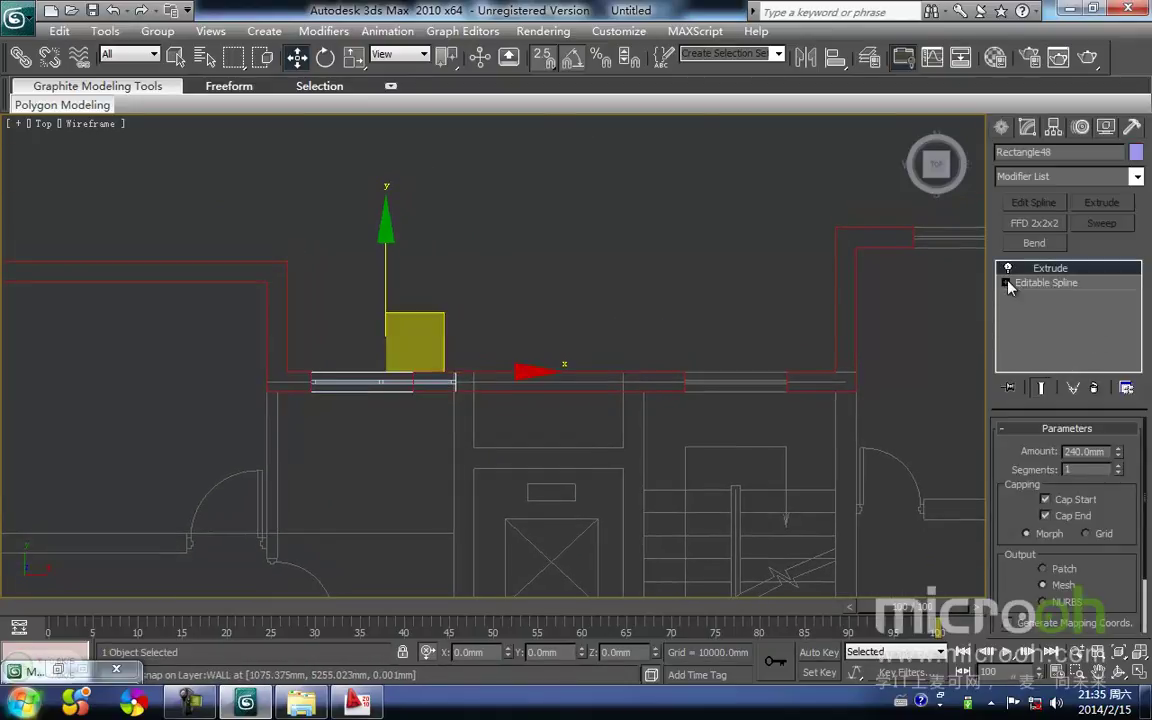
{"action": "left_click", "coordinate": [1042, 298]}
{"action": "scroll", "coordinate": [616, 404], "scroll_direction": "up", "scroll_amount": 1}
{"action": "middle_click_drag", "start_coordinate": [616, 404], "coordinate": [742, 316]}
{"action": "scroll", "coordinate": [742, 316], "scroll_direction": "up", "scroll_amount": 1}
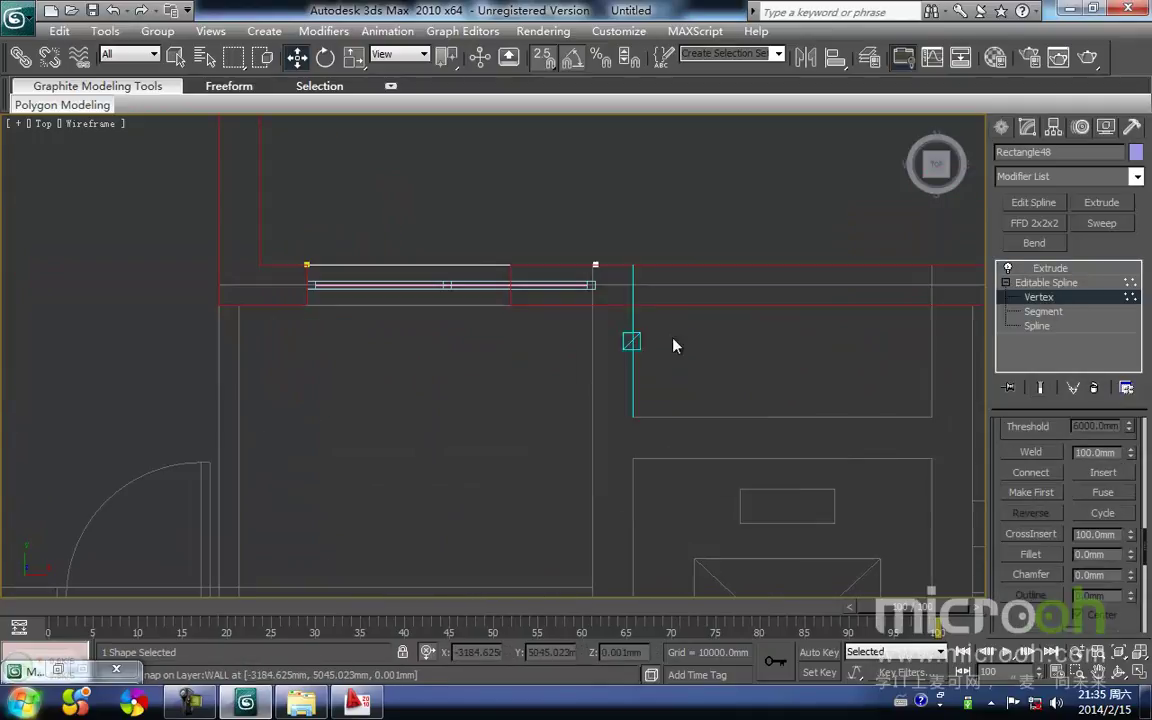
{"action": "left_click_drag", "start_coordinate": [629, 354], "coordinate": [581, 194]}
{"action": "key", "text": "space"}
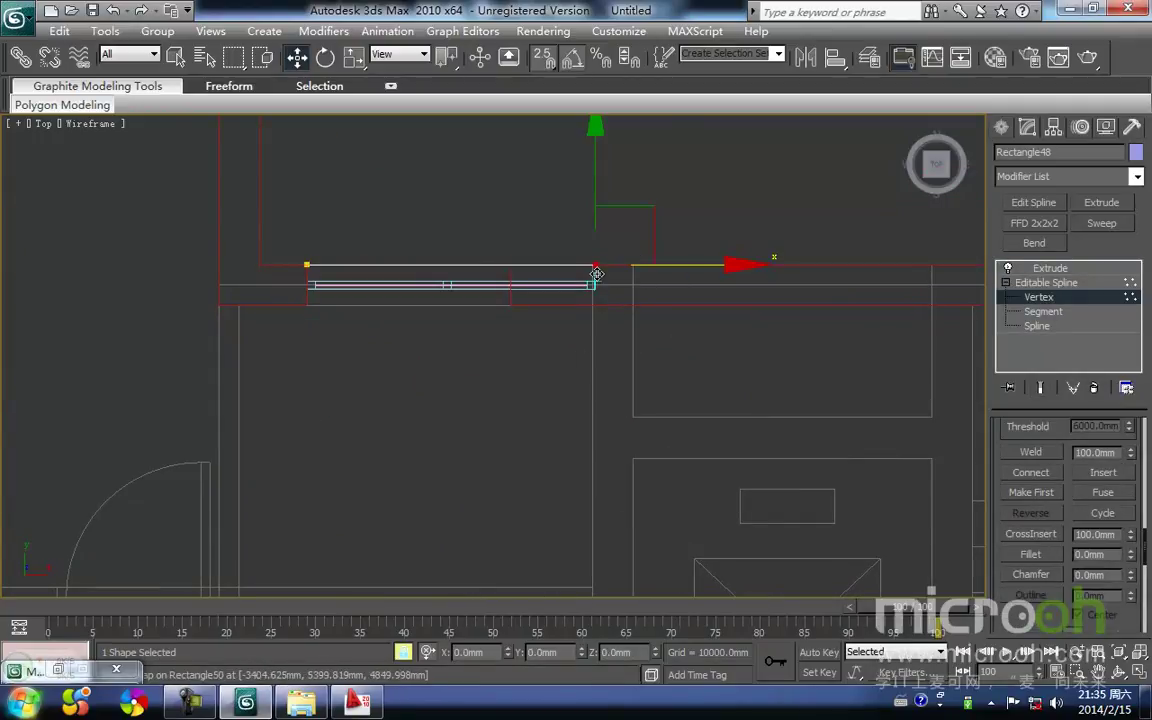
{"action": "middle_click_drag", "start_coordinate": [486, 334], "coordinate": [640, 351]}
{"action": "key", "text": "1"}
{"action": "left_click", "coordinate": [483, 390]}
Step: Delete the oversized window copy from the north wall opening beside the elevator
{"action": "scroll", "coordinate": [604, 379], "scroll_direction": "down", "scroll_amount": 1}
{"action": "scroll", "coordinate": [638, 353], "scroll_direction": "down", "scroll_amount": 1}
{"action": "left_click_drag", "start_coordinate": [611, 374], "coordinate": [567, 328]}
{"action": "middle_click_drag", "start_coordinate": [567, 331], "coordinate": [646, 257]}
{"action": "middle_click_drag", "start_coordinate": [283, 430], "coordinate": [353, 393]}
{"action": "left_click", "coordinate": [738, 267]}
{"action": "left_click_drag", "start_coordinate": [737, 267], "coordinate": [725, 198]}
{"action": "middle_click_drag", "start_coordinate": [725, 198], "coordinate": [714, 214]}
{"action": "key", "text": "Delete"}
Step: Copy the narrower window from the west side toward the elevator core and rotate the copy 90 degrees
{"action": "middle_click_drag", "start_coordinate": [430, 396], "coordinate": [595, 345]}
{"action": "left_click_drag", "start_coordinate": [256, 467], "coordinate": [190, 448]}
{"action": "middle_click_drag", "start_coordinate": [268, 459], "coordinate": [224, 463]}
{"action": "key", "text": "space"}
{"action": "mouse_move", "coordinate": [220, 370]}
{"action": "left_mouse_down", "text": "shift"}
{"action": "mouse_move", "coordinate": [323, 368]}
{"action": "mouse_move", "coordinate": [835, 200]}
{"action": "left_mouse_up", "text": "shift"}
{"action": "key", "text": "Return"}
{"action": "middle_click_drag", "start_coordinate": [808, 262], "coordinate": [584, 390]}
{"action": "key", "text": "e"}
{"action": "left_click_drag", "start_coordinate": [696, 454], "coordinate": [723, 446]}
Step: Move the rotated narrow window into the north wall opening beside the elevator, snapping it to the opening's east edge
{"action": "key", "text": "w"}
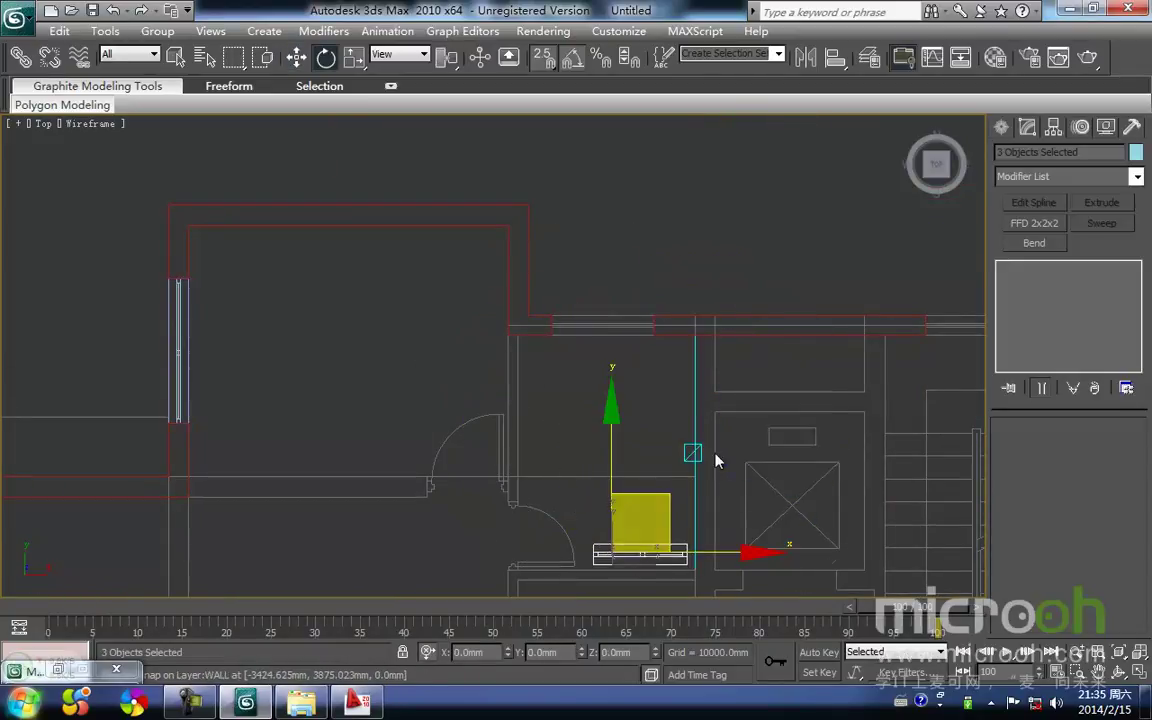
{"action": "key", "text": "space"}
{"action": "mouse_move", "coordinate": [688, 541]}
{"action": "left_mouse_down"}
{"action": "mouse_move", "coordinate": [634, 413]}
{"action": "mouse_move", "coordinate": [657, 318]}
{"action": "left_mouse_up"}
{"action": "key", "text": "space"}
{"action": "left_click", "coordinate": [609, 355]}
Step: Group the placed window's frame, glass and wall infill
{"action": "scroll", "coordinate": [609, 356], "scroll_direction": "up", "scroll_amount": 4}
{"action": "middle_click_drag", "start_coordinate": [625, 376], "coordinate": [439, 449]}
{"action": "scroll", "coordinate": [460, 450], "scroll_direction": "up", "scroll_amount": 2}
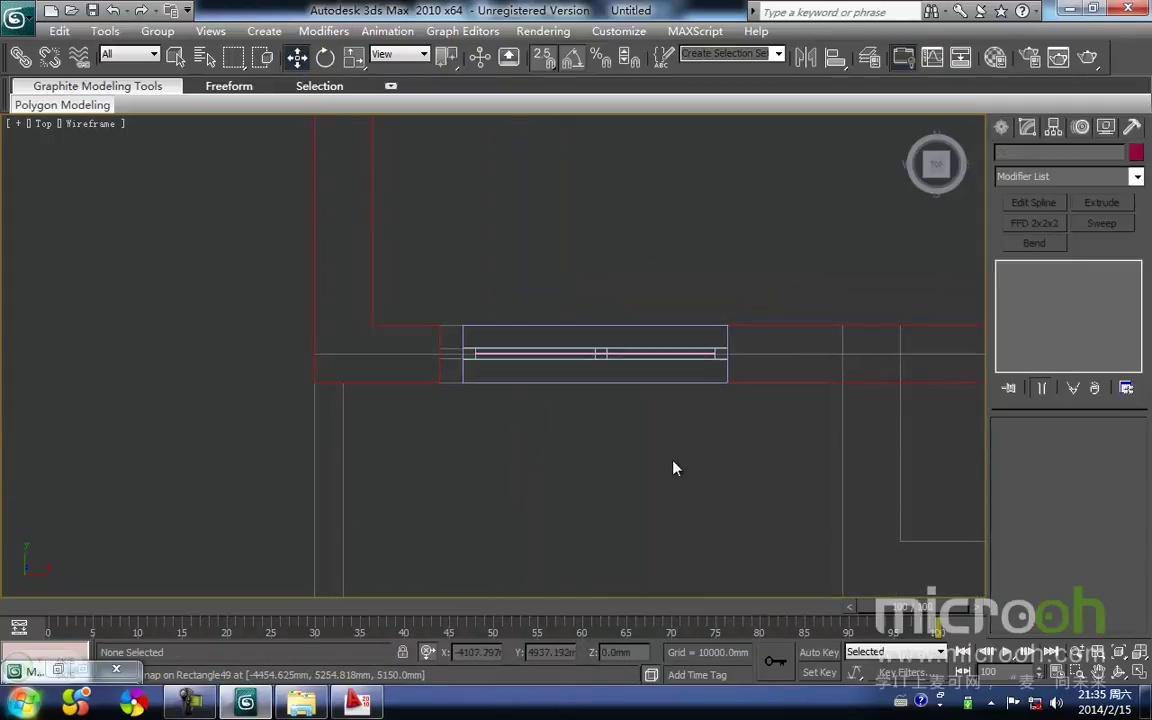
{"action": "left_click_drag", "start_coordinate": [684, 453], "coordinate": [520, 250]}
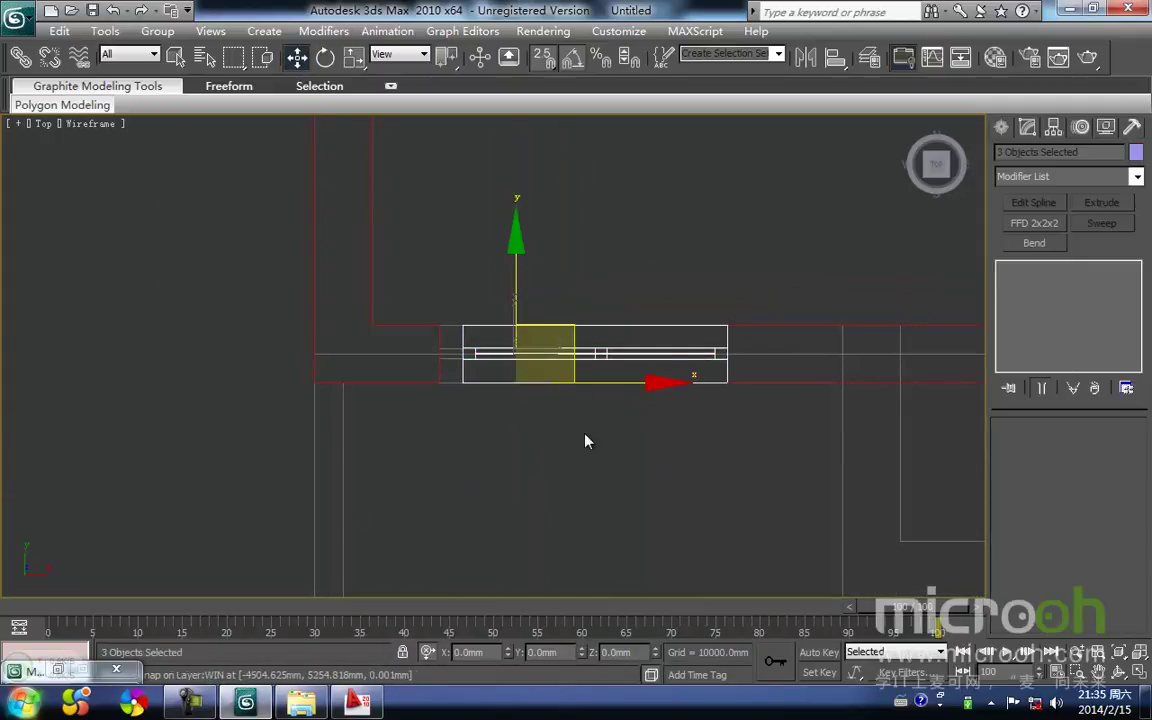
{"action": "middle_click_drag", "start_coordinate": [615, 316], "coordinate": [574, 398]}
{"action": "left_click", "coordinate": [156, 31]}
{"action": "left_click", "coordinate": [185, 51]}
{"action": "left_click", "coordinate": [591, 380]}
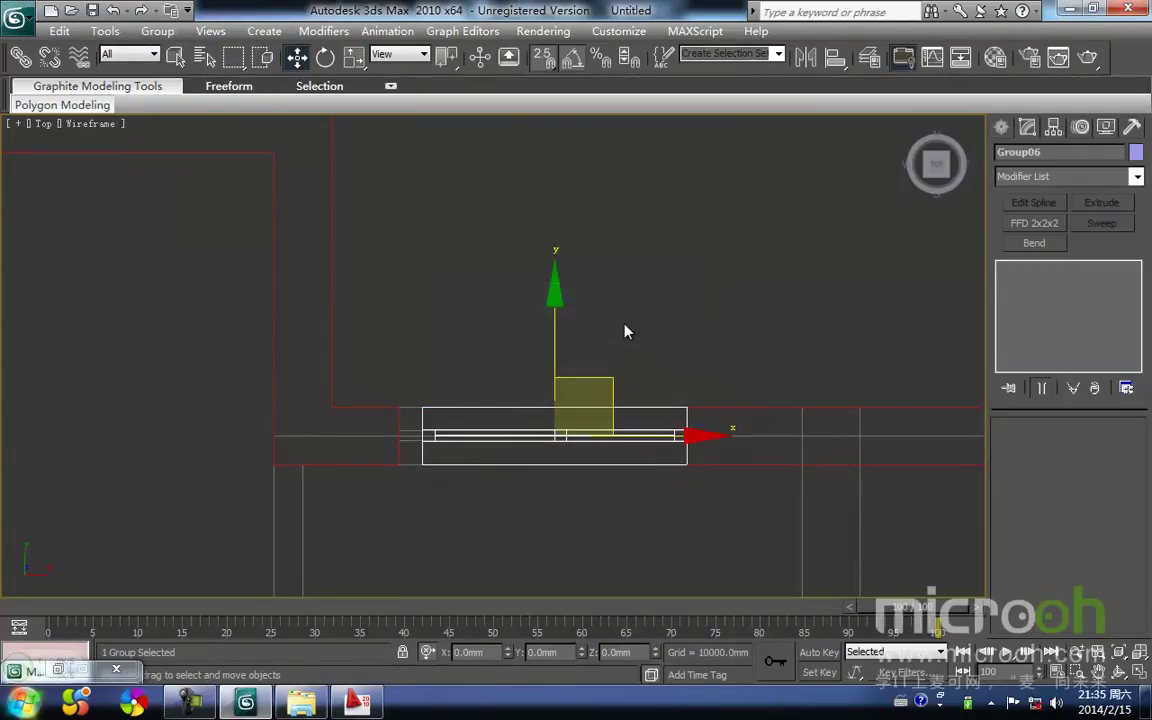
Step: Apply an Edit Mesh modifier to the window group and enter vertex editing
{"action": "left_click", "coordinate": [624, 325]}
{"action": "left_click_drag", "start_coordinate": [622, 501], "coordinate": [542, 329]}
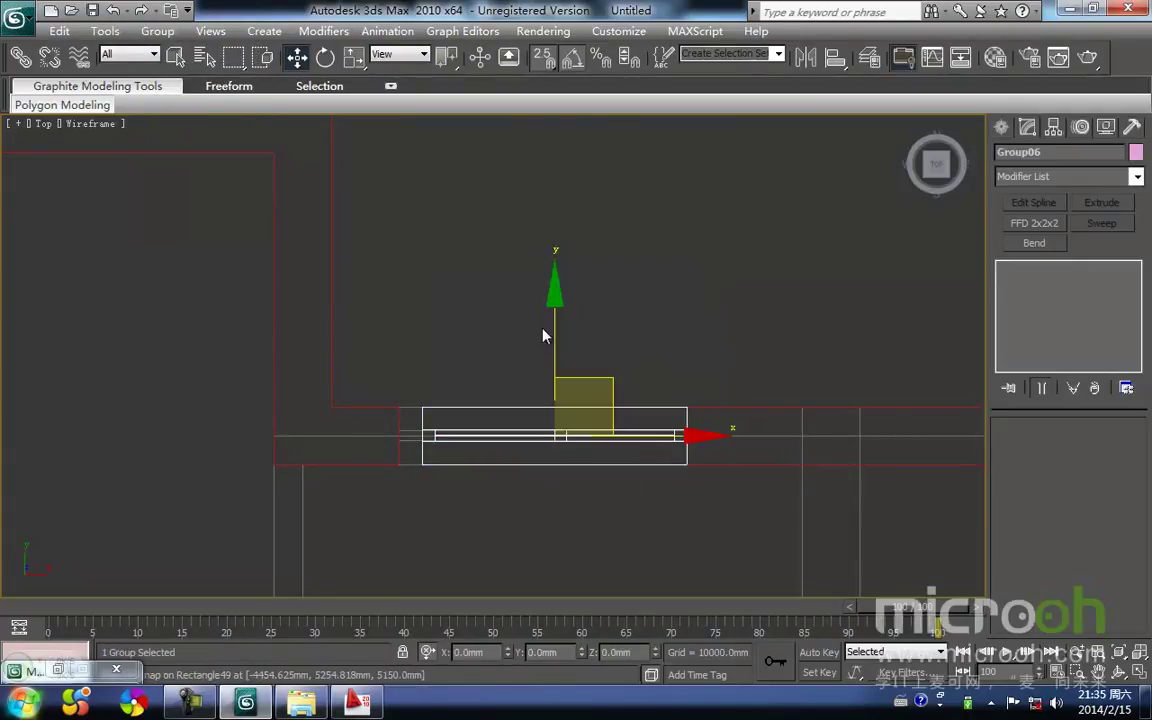
{"action": "left_click", "coordinate": [1134, 183]}
{"action": "key", "text": "e"}
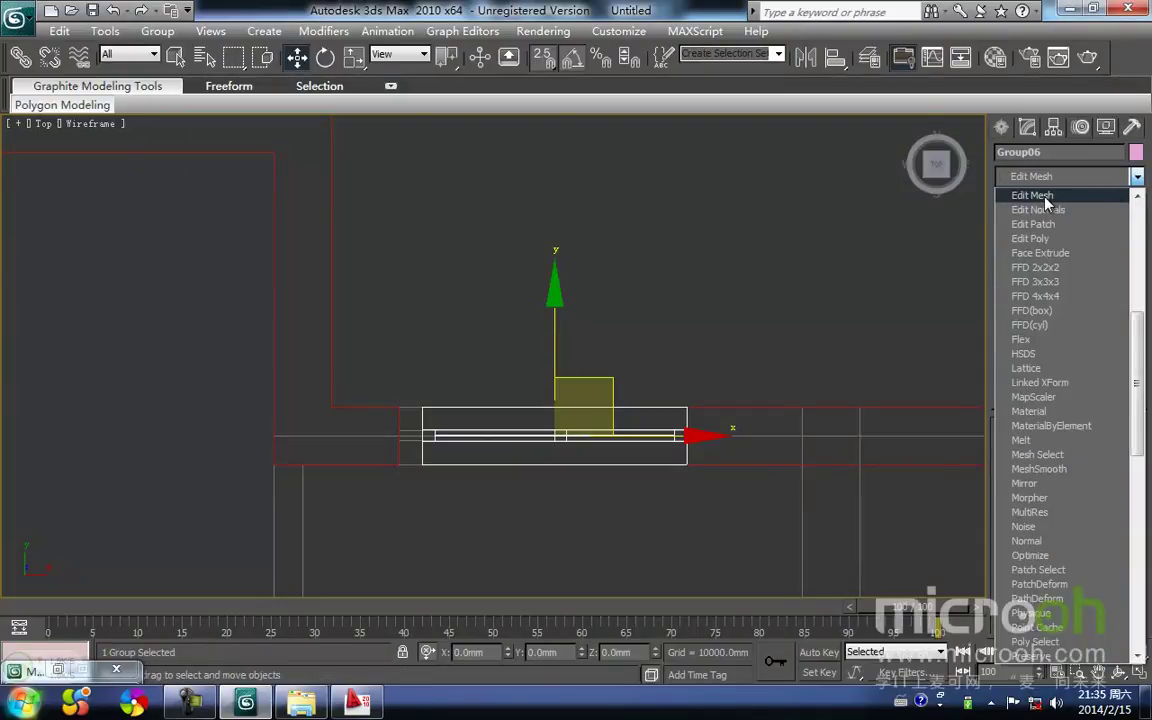
{"action": "left_click", "coordinate": [1044, 198]}
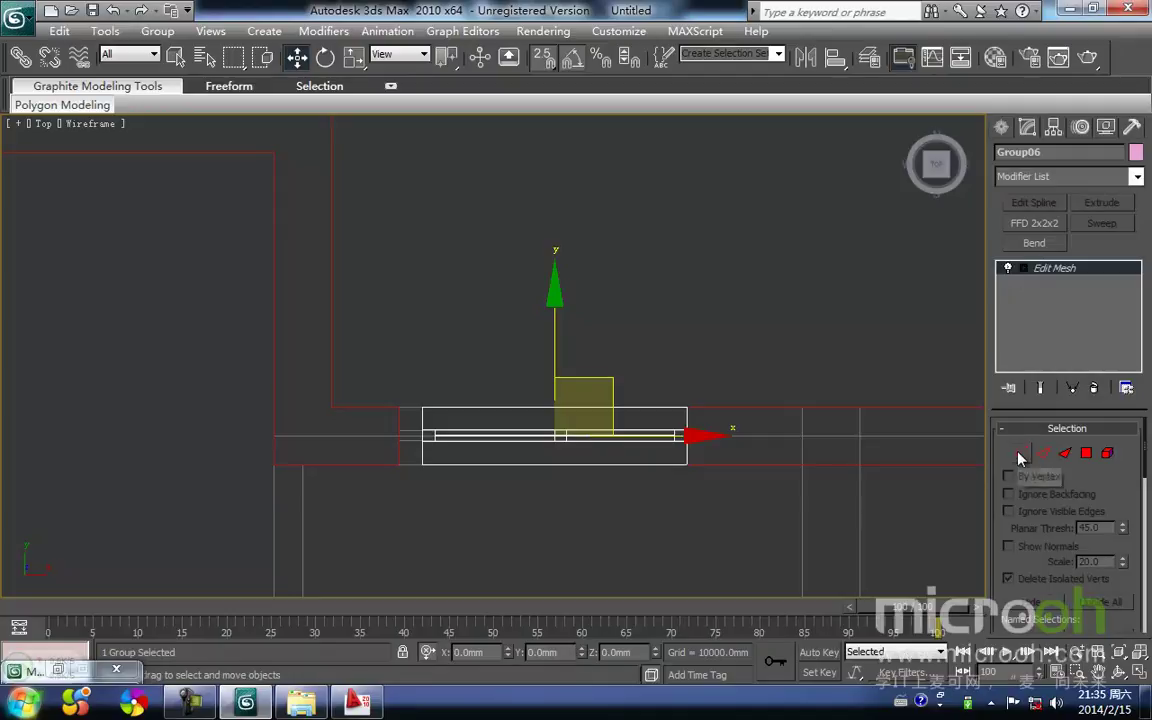
{"action": "scroll", "coordinate": [532, 420], "scroll_direction": "down", "scroll_amount": 4}
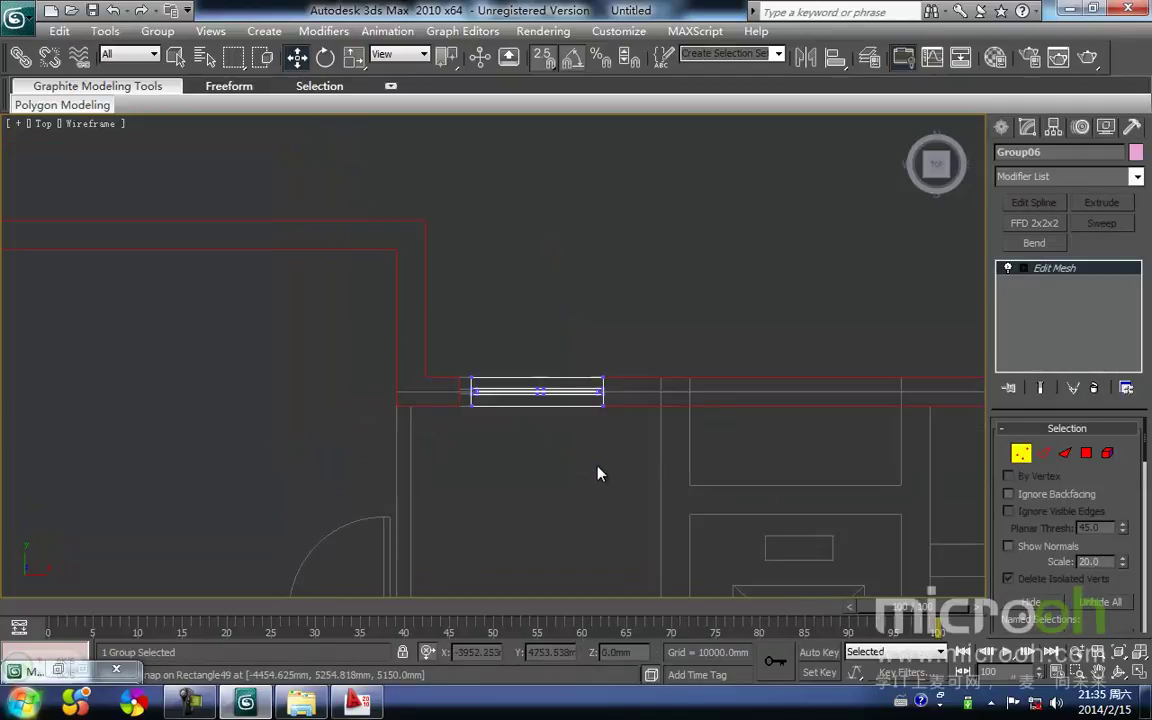
Step: Stretch the window group's west end vertices to the opening's west edge
{"action": "middle_click_drag", "start_coordinate": [571, 456], "coordinate": [620, 404], "text": "alt"}
{"action": "middle_click_drag", "start_coordinate": [527, 272], "coordinate": [565, 490]}
{"action": "scroll", "coordinate": [562, 486], "scroll_direction": "up", "scroll_amount": 2}
{"action": "middle_click_drag", "start_coordinate": [545, 356], "coordinate": [519, 204]}
{"action": "key", "text": "t"}
{"action": "scroll", "coordinate": [522, 492], "scroll_direction": "down", "scroll_amount": 2}
{"action": "left_click_drag", "start_coordinate": [527, 522], "coordinate": [358, 224]}
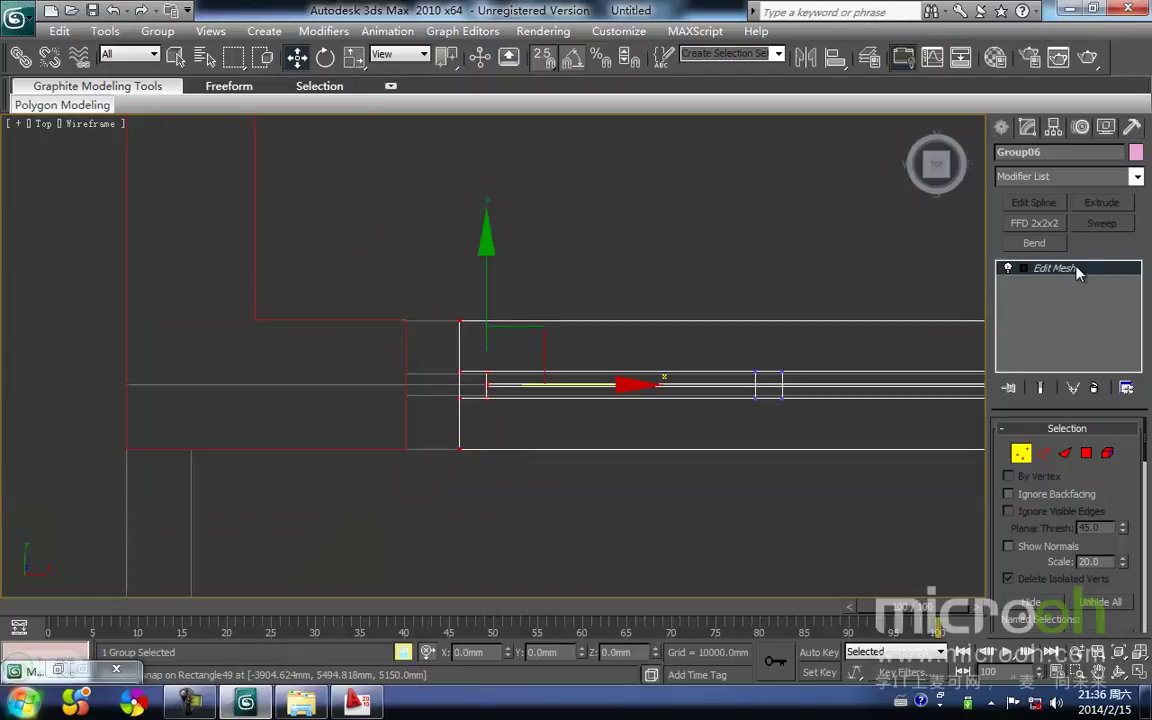
{"action": "middle_click_drag", "start_coordinate": [548, 401], "coordinate": [542, 370]}
{"action": "left_click_drag", "start_coordinate": [460, 426], "coordinate": [406, 415]}
{"action": "left_click", "coordinate": [646, 482]}
Step: Move the window group's mullion vertices to the midpoint of its width and leave vertex editing
{"action": "left_click_drag", "start_coordinate": [674, 254], "coordinate": [604, 228]}
{"action": "middle_click_drag", "start_coordinate": [710, 292], "coordinate": [539, 326]}
{"action": "scroll", "coordinate": [539, 326], "scroll_direction": "down", "scroll_amount": 2}
{"action": "key", "text": "space"}
{"action": "left_click_drag", "start_coordinate": [557, 414], "coordinate": [557, 415]}
{"action": "key", "text": "space"}
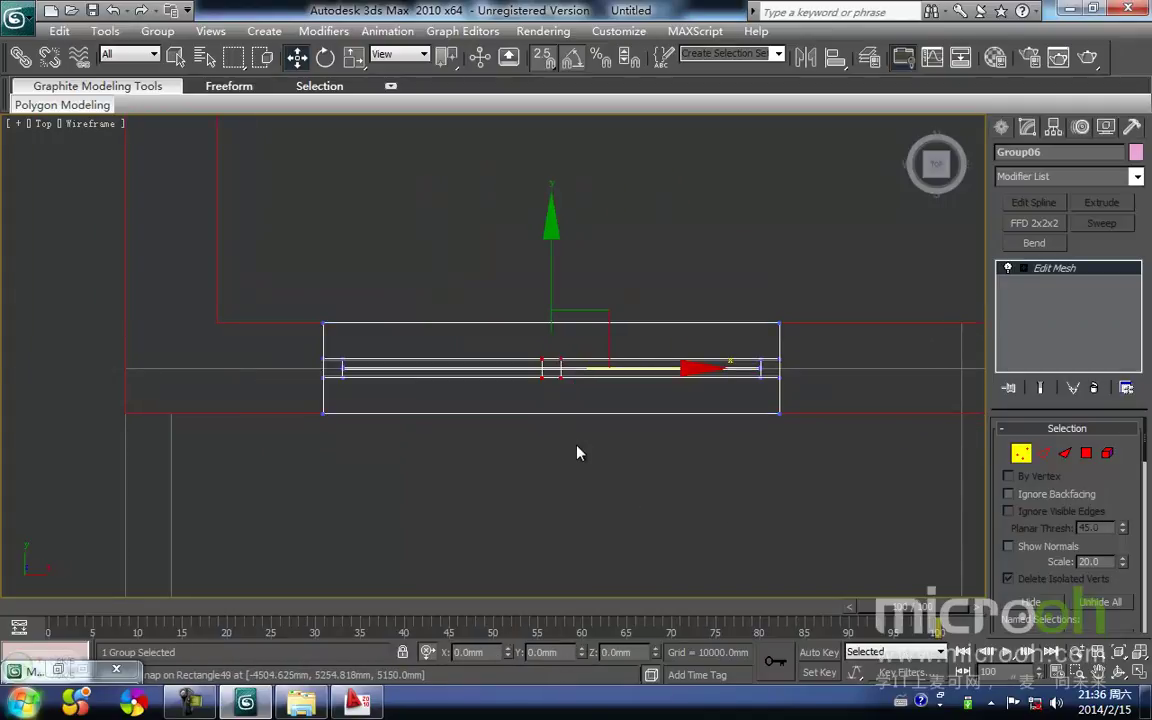
{"action": "left_click", "coordinate": [582, 451]}
{"action": "middle_click_drag", "start_coordinate": [602, 449], "coordinate": [526, 449]}
{"action": "key", "text": "1"}
{"action": "left_click", "coordinate": [555, 480]}
Step: Copy the stretched window group into the north wall opening at the staircase, snapping it to the opening's edge
{"action": "left_click_drag", "start_coordinate": [573, 499], "coordinate": [378, 242]}
{"action": "scroll", "coordinate": [600, 395], "scroll_direction": "down", "scroll_amount": 3}
{"action": "middle_click_drag", "start_coordinate": [600, 395], "coordinate": [293, 365]}
{"action": "scroll", "coordinate": [380, 370], "scroll_direction": "down", "scroll_amount": 2}
{"action": "left_click_drag", "start_coordinate": [357, 358], "coordinate": [900, 352], "text": "shift"}
{"action": "key", "text": "Return"}
{"action": "middle_click_drag", "start_coordinate": [738, 374], "coordinate": [576, 382]}
{"action": "key", "text": "space"}
{"action": "mouse_move", "coordinate": [553, 384]}
{"action": "left_mouse_down"}
{"action": "mouse_move", "coordinate": [627, 386]}
{"action": "mouse_move", "coordinate": [593, 381]}
{"action": "left_mouse_up"}
Step: Copy the staircase window to the first opening of the stepped-out north wall further east, snapping its corner
{"action": "middle_click_drag", "start_coordinate": [664, 391], "coordinate": [476, 391]}
{"action": "scroll", "coordinate": [570, 402], "scroll_direction": "down", "scroll_amount": 3}
{"action": "middle_click_drag", "start_coordinate": [570, 402], "coordinate": [445, 428]}
{"action": "left_click_drag", "start_coordinate": [461, 351], "coordinate": [657, 234], "text": "shift"}
{"action": "key", "text": "Return"}
{"action": "scroll", "coordinate": [563, 365], "scroll_direction": "up", "scroll_amount": 2}
{"action": "middle_click_drag", "start_coordinate": [589, 326], "coordinate": [524, 407]}
{"action": "scroll", "coordinate": [524, 407], "scroll_direction": "up", "scroll_amount": 2}
{"action": "key", "text": "space"}
{"action": "left_click_drag", "start_coordinate": [488, 399], "coordinate": [486, 374]}
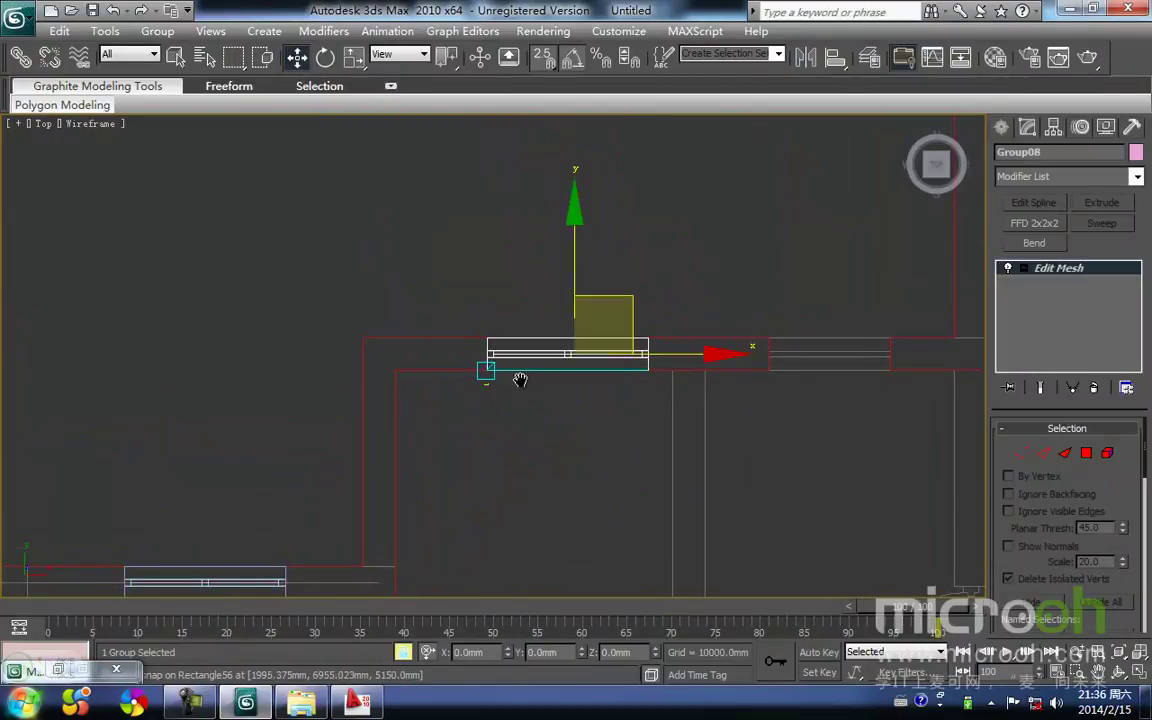
Step: Copy that window along the same wall into the next, narrower opening to the east
{"action": "middle_click_drag", "start_coordinate": [519, 381], "coordinate": [474, 395]}
{"action": "mouse_move", "coordinate": [445, 395]}
{"action": "left_mouse_down", "text": "shift"}
{"action": "mouse_move", "coordinate": [653, 437]}
{"action": "mouse_move", "coordinate": [727, 391]}
{"action": "left_mouse_up", "text": "shift"}
{"action": "key", "text": "Return"}
{"action": "key", "text": "space"}
{"action": "middle_click_drag", "start_coordinate": [805, 394], "coordinate": [658, 441]}
Step: Shorten the copied window by moving its east end vertices to the narrow opening's east edge
{"action": "key", "text": "1"}
{"action": "left_click_drag", "start_coordinate": [746, 458], "coordinate": [690, 336]}
{"action": "key", "text": "space"}
{"action": "left_click_drag", "start_coordinate": [743, 424], "coordinate": [707, 424]}
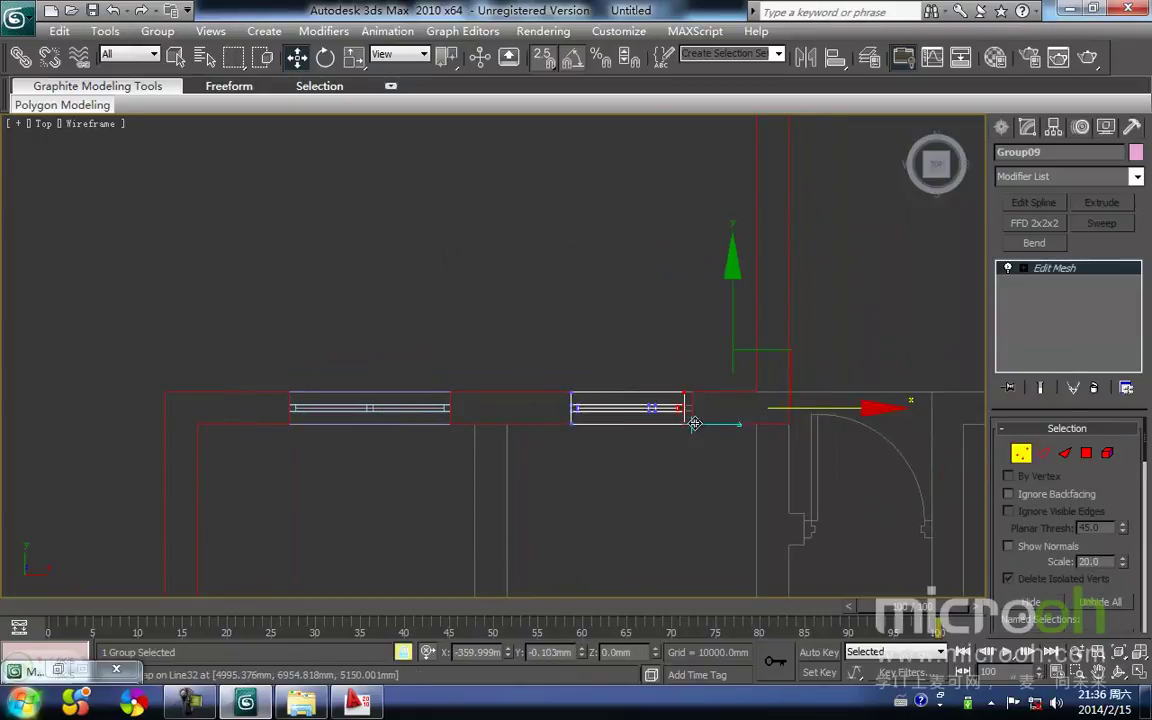
{"action": "key", "text": "space"}
Step: Move the narrow window's mullion vertices to the midpoint of its width, leave vertex editing and deselect the window
{"action": "left_click_drag", "start_coordinate": [671, 471], "coordinate": [622, 334]}
{"action": "key", "text": "space"}
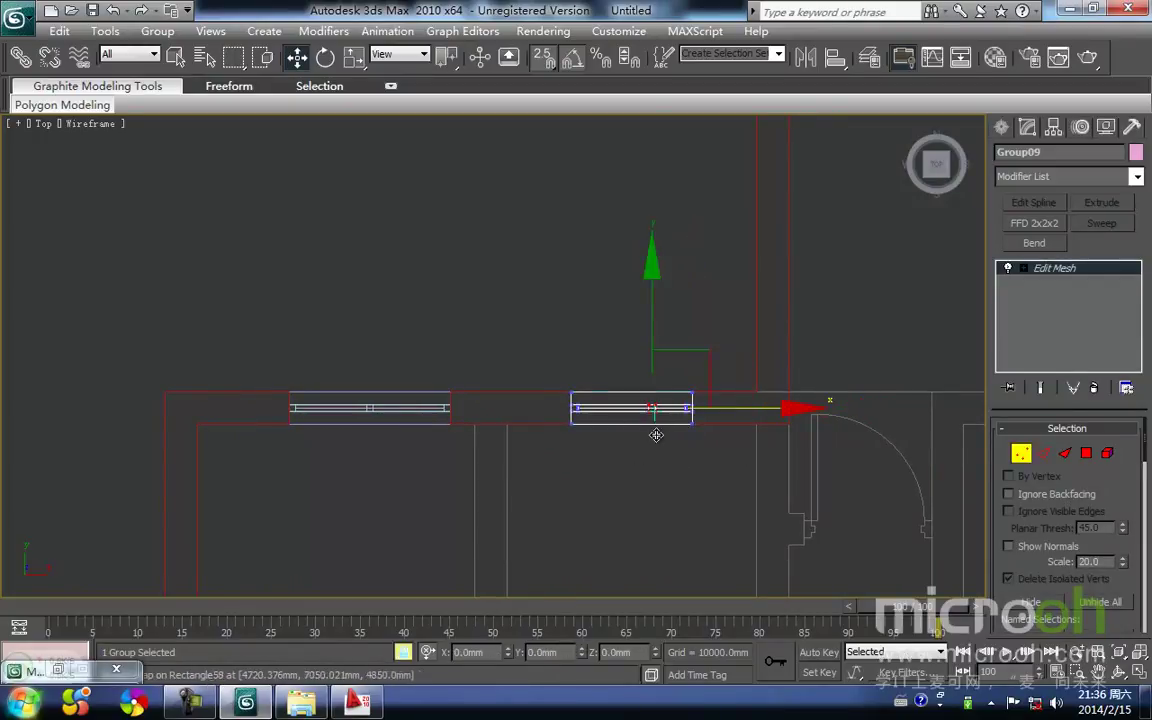
{"action": "scroll", "coordinate": [658, 458], "scroll_direction": "down", "scroll_amount": 2}
{"action": "middle_click_drag", "start_coordinate": [648, 455], "coordinate": [652, 385]}
{"action": "scroll", "coordinate": [563, 287], "scroll_direction": "up", "scroll_amount": 2}
{"action": "middle_click_drag", "start_coordinate": [563, 287], "coordinate": [472, 299]}
{"action": "key", "text": "t"}
{"action": "scroll", "coordinate": [562, 413], "scroll_direction": "down", "scroll_amount": 2}
{"action": "left_click_drag", "start_coordinate": [420, 306], "coordinate": [414, 290]}
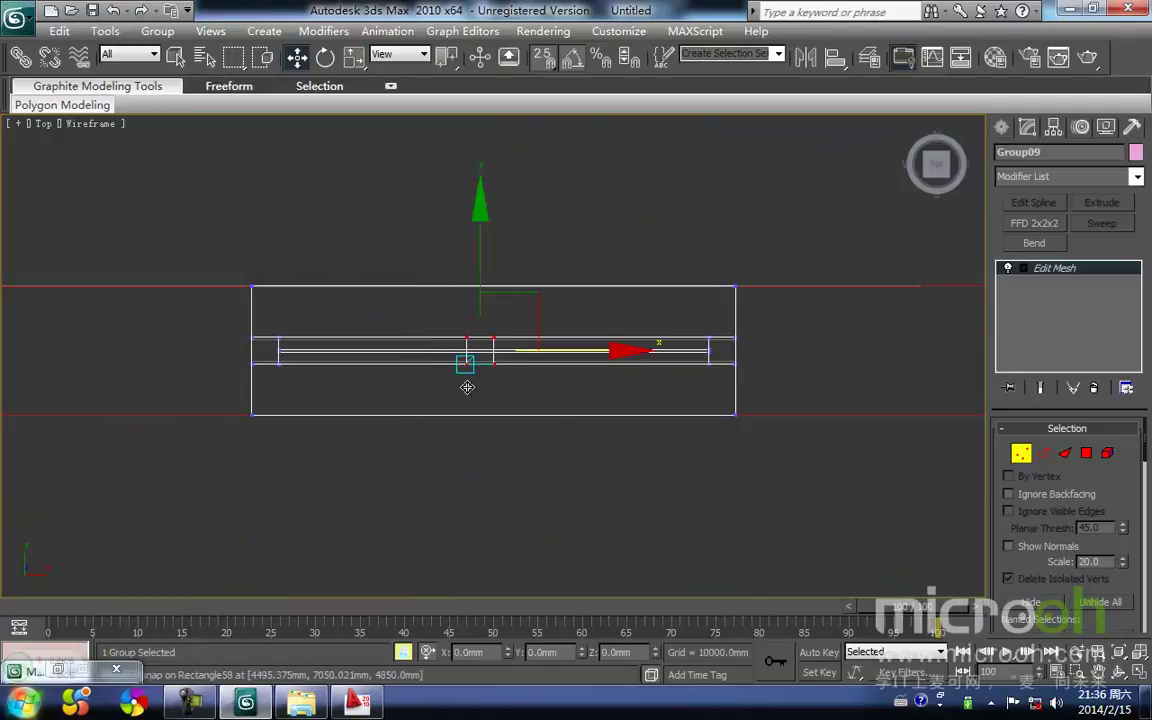
{"action": "key", "text": "space"}
{"action": "middle_click_drag", "start_coordinate": [562, 423], "coordinate": [485, 437]}
{"action": "scroll", "coordinate": [485, 437], "scroll_direction": "down", "scroll_amount": 2}
{"action": "key", "text": "1"}
{"action": "middle_click_drag", "start_coordinate": [570, 237], "coordinate": [470, 360]}
{"action": "scroll", "coordinate": [458, 355], "scroll_direction": "down", "scroll_amount": 6}
{"action": "key", "text": "space"}
{"action": "left_click", "coordinate": [350, 355]}
Step: Copy the staircase window toward the northeast room's east wall and rotate the copy 90 degrees
{"action": "middle_click_drag", "start_coordinate": [286, 445], "coordinate": [488, 347]}
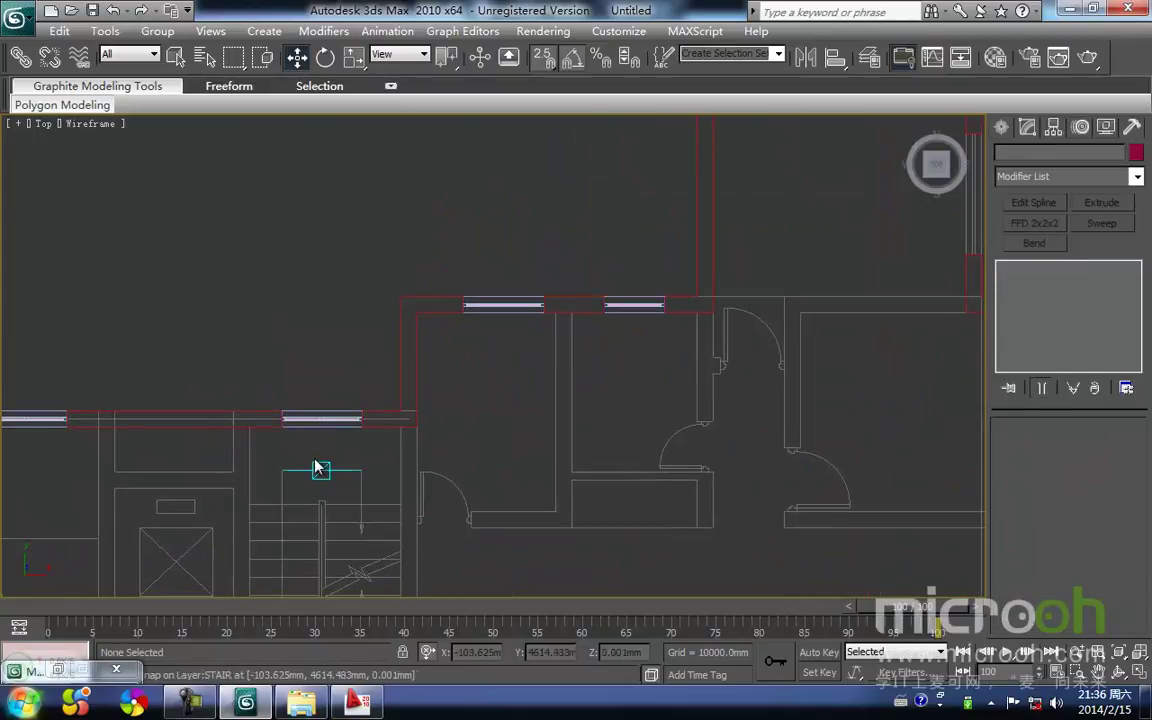
{"action": "left_click", "coordinate": [315, 420]}
{"action": "middle_click_drag", "start_coordinate": [324, 375], "coordinate": [251, 423]}
{"action": "key", "text": "space"}
{"action": "left_click_drag", "start_coordinate": [312, 412], "coordinate": [845, 231], "text": "shift"}
{"action": "key", "text": "Return"}
{"action": "mouse_move", "coordinate": [786, 280]}
{"action": "middle_mouse_down"}
{"action": "mouse_move", "coordinate": [725, 315]}
{"action": "mouse_move", "coordinate": [575, 366]}
{"action": "middle_mouse_up"}
{"action": "key", "text": "e"}
{"action": "left_click_drag", "start_coordinate": [692, 417], "coordinate": [678, 438]}
Step: Move the rotated window into the northeast room's east wall opening, snapping its corner to the opening's lower corner
{"action": "key", "text": "w"}
{"action": "key", "text": "space"}
{"action": "left_click_drag", "start_coordinate": [762, 322], "coordinate": [700, 389]}
Step: Lengthen the northeast room's window by moving its north end vertices to the opening's north edge, then leave vertex editing
{"action": "middle_click_drag", "start_coordinate": [702, 333], "coordinate": [547, 416]}
{"action": "key", "text": "1"}
{"action": "scroll", "coordinate": [698, 352], "scroll_direction": "up", "scroll_amount": 2}
{"action": "left_click_drag", "start_coordinate": [551, 380], "coordinate": [552, 381]}
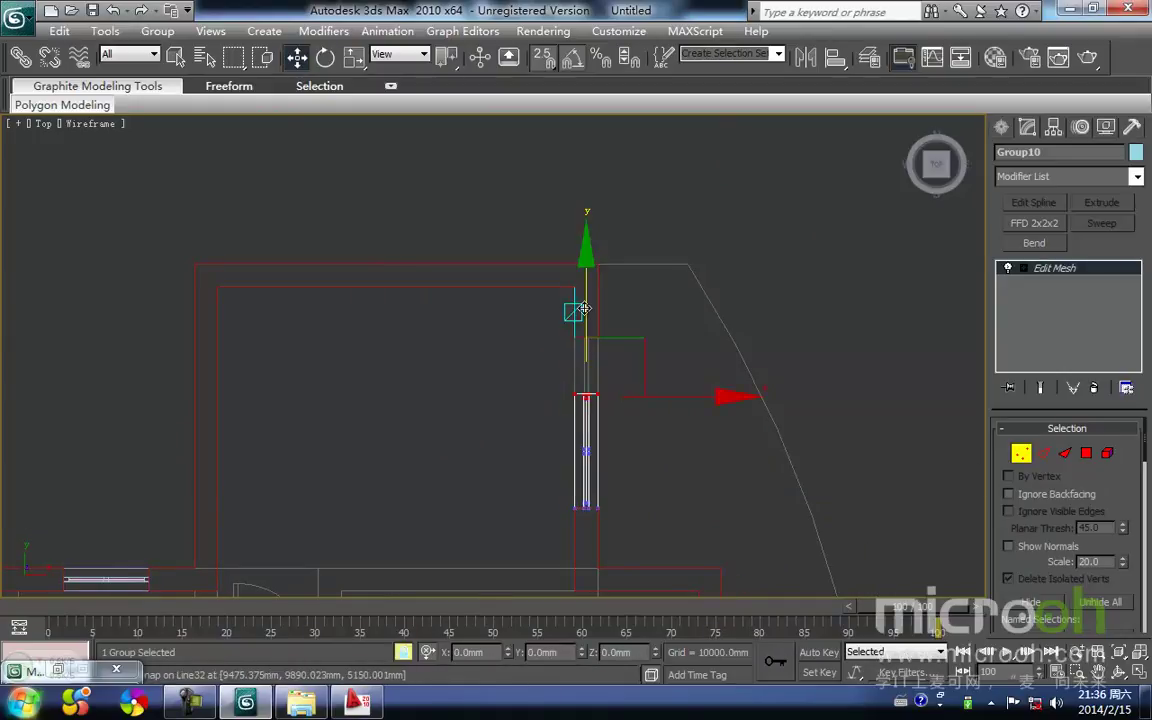
{"action": "key", "text": "space"}
{"action": "left_click", "coordinate": [648, 468]}
{"action": "scroll", "coordinate": [648, 468], "scroll_direction": "down", "scroll_amount": 1}
{"action": "middle_click_drag", "start_coordinate": [648, 468], "coordinate": [595, 248]}
{"action": "scroll", "coordinate": [567, 278], "scroll_direction": "down", "scroll_amount": 1}
{"action": "key", "text": "1"}
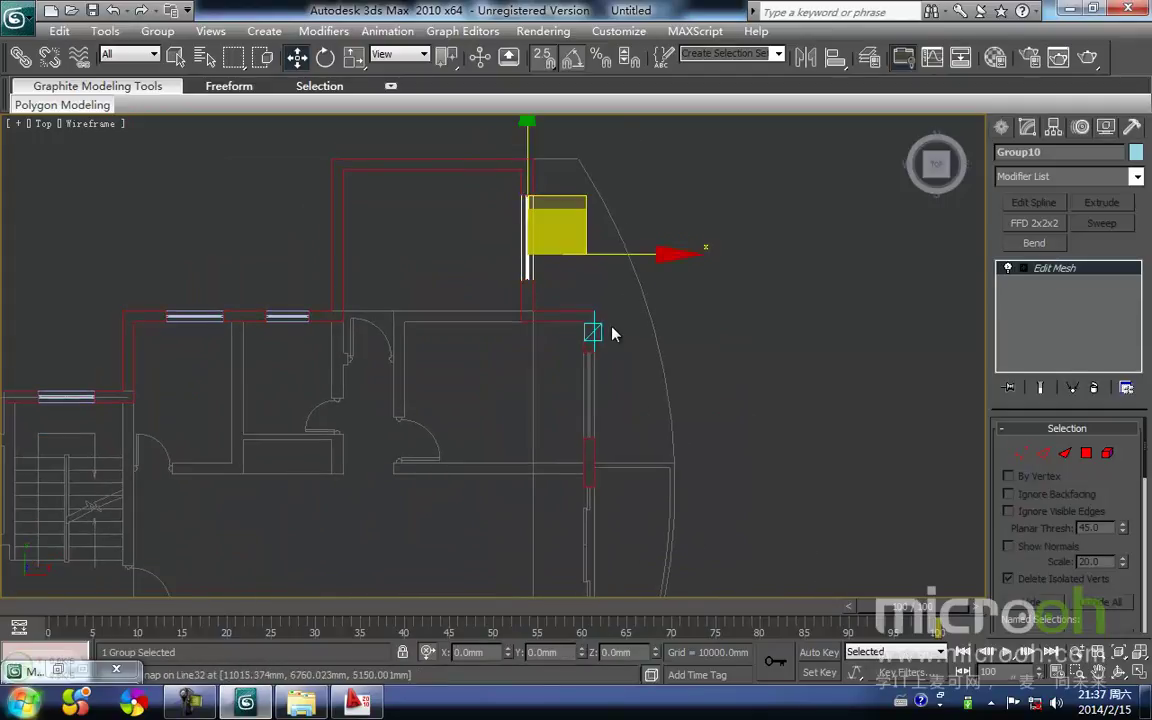
Step: Copy the window south into the next opening of the east wall and deselect it
{"action": "middle_click_drag", "start_coordinate": [612, 327], "coordinate": [622, 298]}
{"action": "mouse_move", "coordinate": [560, 249]}
{"action": "left_mouse_down", "text": "shift"}
{"action": "mouse_move", "coordinate": [667, 401]}
{"action": "mouse_move", "coordinate": [623, 418]}
{"action": "left_mouse_up", "text": "shift"}
{"action": "key", "text": "Return"}
{"action": "middle_click_drag", "start_coordinate": [624, 418], "coordinate": [604, 268]}
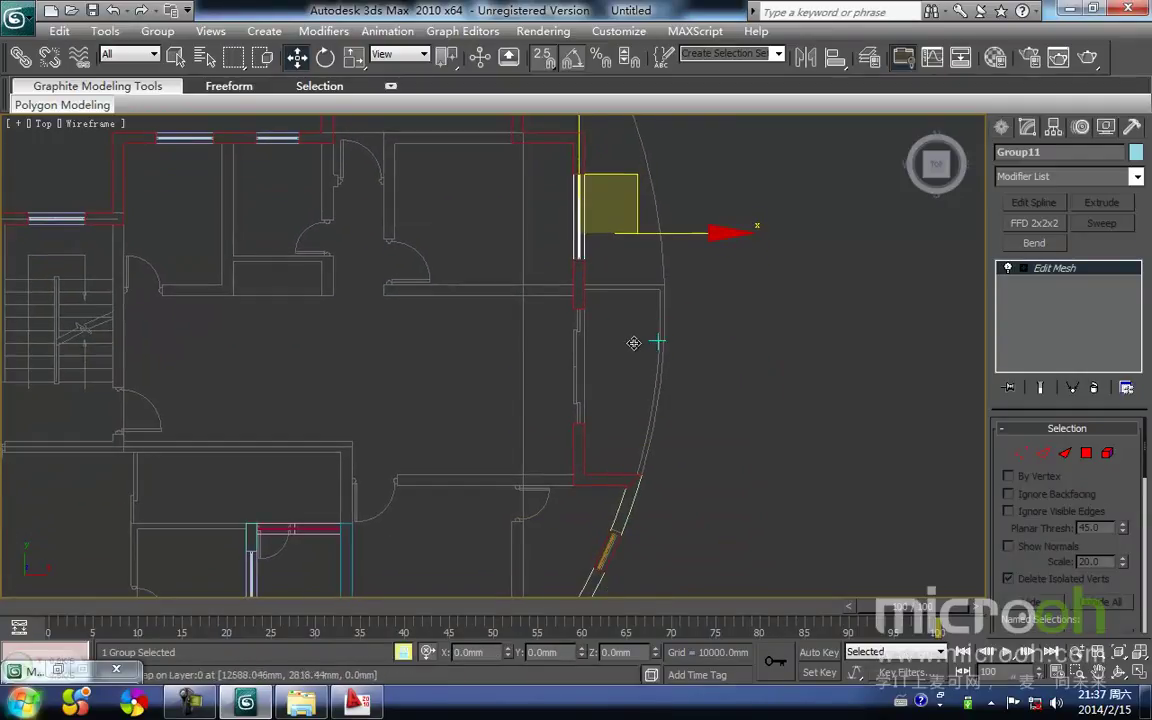
{"action": "scroll", "coordinate": [655, 345], "scroll_direction": "down", "scroll_amount": 3}
{"action": "middle_click_drag", "start_coordinate": [650, 334], "coordinate": [646, 320]}
{"action": "left_click", "coordinate": [605, 388]}
Step: Inspect the floor model in a shaded orbit view, then check the south and east sides in the top wireframe plan
{"action": "scroll", "coordinate": [605, 388], "scroll_direction": "down", "scroll_amount": 2}
{"action": "middle_click_drag", "start_coordinate": [640, 388], "coordinate": [704, 387]}
{"action": "mouse_move", "coordinate": [501, 376]}
{"action": "middle_mouse_down"}
{"action": "mouse_move", "coordinate": [522, 390]}
{"action": "mouse_move", "coordinate": [517, 303]}
{"action": "mouse_move", "coordinate": [597, 249]}
{"action": "mouse_move", "coordinate": [771, 251]}
{"action": "middle_mouse_up"}
{"action": "key", "text": "F3"}
{"action": "middle_click_drag", "start_coordinate": [478, 358], "coordinate": [195, 346], "text": "alt"}
{"action": "middle_click_drag", "start_coordinate": [559, 310], "coordinate": [494, 314]}
{"action": "scroll", "coordinate": [478, 364], "scroll_direction": "up", "scroll_amount": 4}
{"action": "key", "text": "t"}
{"action": "key", "text": "z"}
{"action": "mouse_move", "coordinate": [517, 386]}
{"action": "middle_mouse_down"}
{"action": "mouse_move", "coordinate": [534, 338]}
{"action": "mouse_move", "coordinate": [237, 447]}
{"action": "mouse_move", "coordinate": [340, 490]}
{"action": "middle_mouse_up"}
{"action": "key", "text": "F3"}
{"action": "scroll", "coordinate": [300, 413], "scroll_direction": "up", "scroll_amount": 3}
{"action": "middle_click_drag", "start_coordinate": [680, 356], "coordinate": [697, 212]}
{"action": "middle_click_drag", "start_coordinate": [450, 549], "coordinate": [269, 485]}
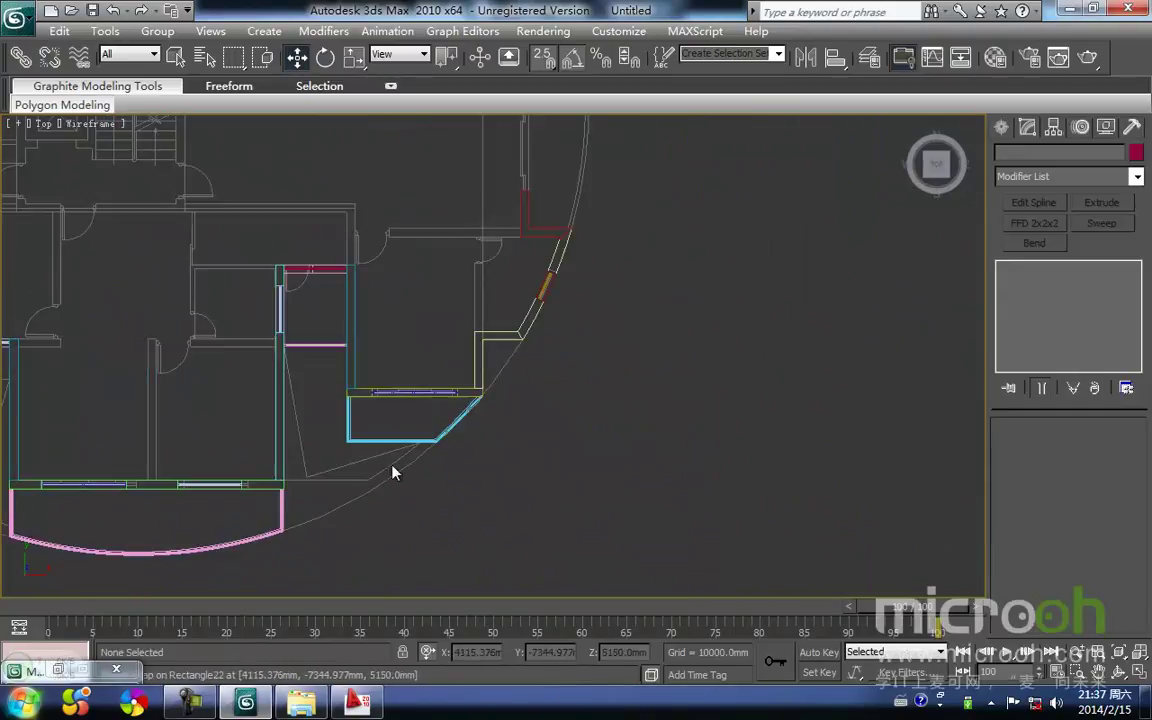
{"action": "scroll", "coordinate": [390, 458], "scroll_direction": "up", "scroll_amount": 2}
{"action": "scroll", "coordinate": [358, 472], "scroll_direction": "down", "scroll_amount": 1}
{"action": "middle_click_drag", "start_coordinate": [353, 478], "coordinate": [321, 576]}
{"action": "scroll", "coordinate": [478, 352], "scroll_direction": "down", "scroll_amount": 2}
{"action": "middle_click_drag", "start_coordinate": [478, 352], "coordinate": [486, 505]}
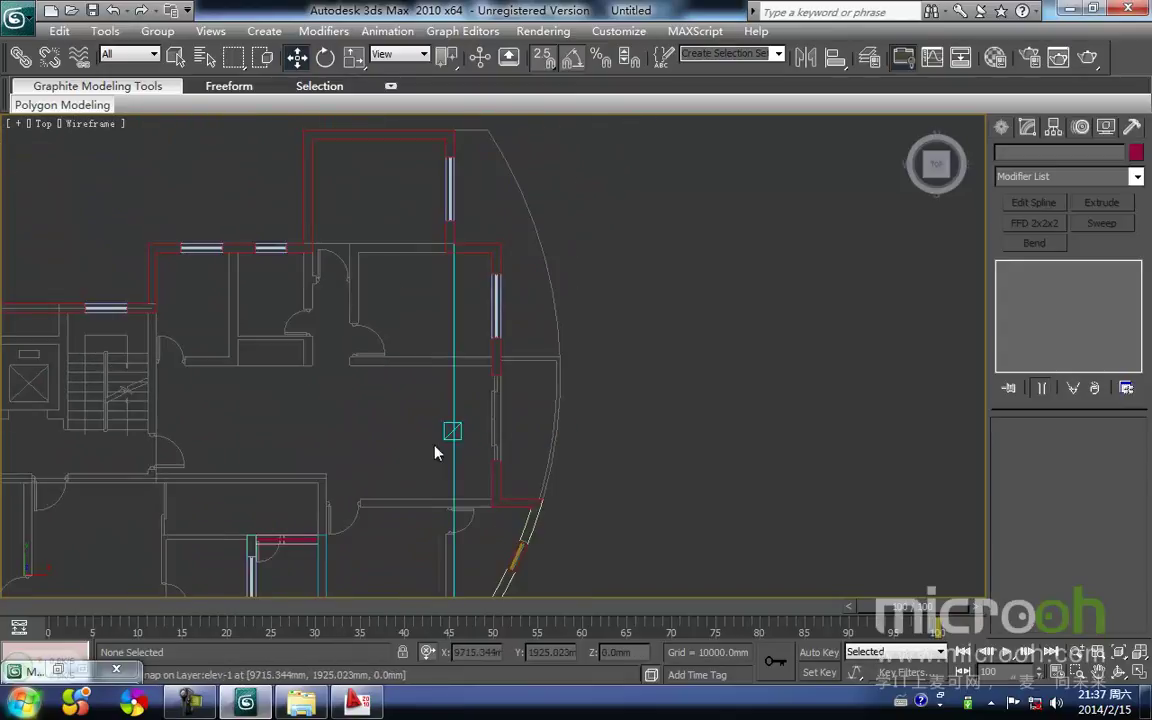
Step: Copy the southeast room's four-panel balcony door together with its surrounding wall toward the east side of the plan
{"action": "middle_click_drag", "start_coordinate": [434, 445], "coordinate": [549, 267]}
{"action": "scroll", "coordinate": [490, 540], "scroll_direction": "up", "scroll_amount": 3}
{"action": "middle_click_drag", "start_coordinate": [498, 538], "coordinate": [464, 354]}
{"action": "left_click_drag", "start_coordinate": [447, 390], "coordinate": [449, 387]}
{"action": "middle_click_drag", "start_coordinate": [456, 385], "coordinate": [438, 403]}
{"action": "left_click_drag", "start_coordinate": [547, 572], "coordinate": [482, 506], "text": "alt"}
{"action": "middle_click_drag", "start_coordinate": [497, 498], "coordinate": [392, 571]}
{"action": "left_click_drag", "start_coordinate": [343, 522], "coordinate": [538, 208], "text": "shift"}
{"action": "key", "text": "Return"}
Step: Rotate the copied door and wall 90 degrees and move them outside the east balcony opening
{"action": "middle_click_drag", "start_coordinate": [538, 210], "coordinate": [413, 442]}
{"action": "key", "text": "space"}
{"action": "key", "text": "e"}
{"action": "middle_click_drag", "start_coordinate": [493, 376], "coordinate": [447, 340]}
{"action": "left_click_drag", "start_coordinate": [510, 457], "coordinate": [520, 429]}
{"action": "key", "text": "w"}
{"action": "middle_click_drag", "start_coordinate": [458, 364], "coordinate": [442, 406]}
{"action": "left_click_drag", "start_coordinate": [414, 409], "coordinate": [714, 277]}
{"action": "middle_click_drag", "start_coordinate": [458, 445], "coordinate": [475, 478], "text": "alt"}
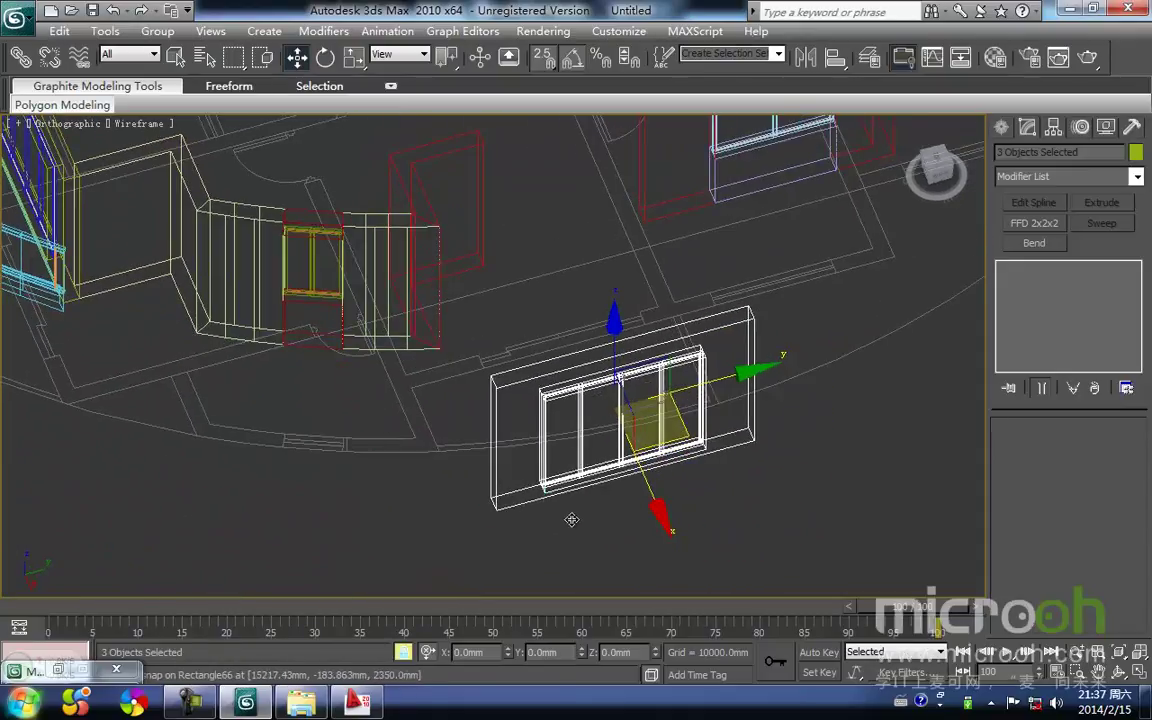
Step: Select only the copied door's frame and glass, without the wall, and move them to the east balcony opening
{"action": "left_click", "coordinate": [580, 524]}
{"action": "middle_click_drag", "start_coordinate": [640, 482], "coordinate": [558, 580]}
{"action": "scroll", "coordinate": [553, 571], "scroll_direction": "up", "scroll_amount": 5}
{"action": "middle_click_drag", "start_coordinate": [519, 518], "coordinate": [496, 276]}
{"action": "middle_click_drag", "start_coordinate": [544, 392], "coordinate": [536, 424]}
{"action": "left_click_drag", "start_coordinate": [560, 418], "coordinate": [535, 350]}
{"action": "middle_click_drag", "start_coordinate": [567, 408], "coordinate": [549, 368]}
{"action": "left_click_drag", "start_coordinate": [781, 509], "coordinate": [745, 408], "text": "alt"}
{"action": "middle_click_drag", "start_coordinate": [740, 398], "coordinate": [726, 416]}
{"action": "key", "text": "t"}
{"action": "key", "text": "z"}
{"action": "middle_click_drag", "start_coordinate": [486, 350], "coordinate": [679, 403]}
{"action": "scroll", "coordinate": [585, 411], "scroll_direction": "down", "scroll_amount": 3}
{"action": "left_click_drag", "start_coordinate": [619, 364], "coordinate": [371, 288]}
{"action": "scroll", "coordinate": [369, 396], "scroll_direction": "up", "scroll_amount": 3}
{"action": "middle_click_drag", "start_coordinate": [368, 399], "coordinate": [626, 287]}
Step: Snap the door's lower corner to the opening's south end, centre it in the wall thickness and deselect it
{"action": "left_click_drag", "start_coordinate": [508, 308], "coordinate": [320, 378]}
{"action": "scroll", "coordinate": [319, 394], "scroll_direction": "up", "scroll_amount": 2}
{"action": "middle_click_drag", "start_coordinate": [319, 396], "coordinate": [430, 377]}
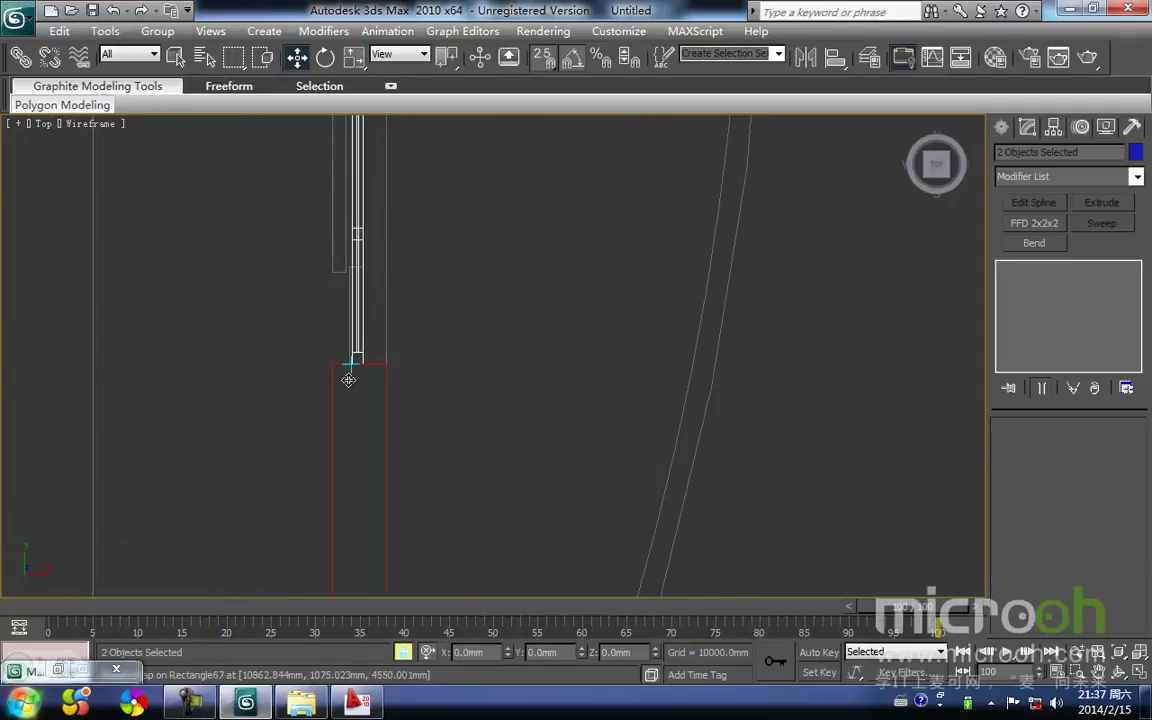
{"action": "left_click_drag", "start_coordinate": [355, 367], "coordinate": [368, 369]}
{"action": "scroll", "coordinate": [451, 367], "scroll_direction": "down", "scroll_amount": 2}
{"action": "key", "text": "space"}
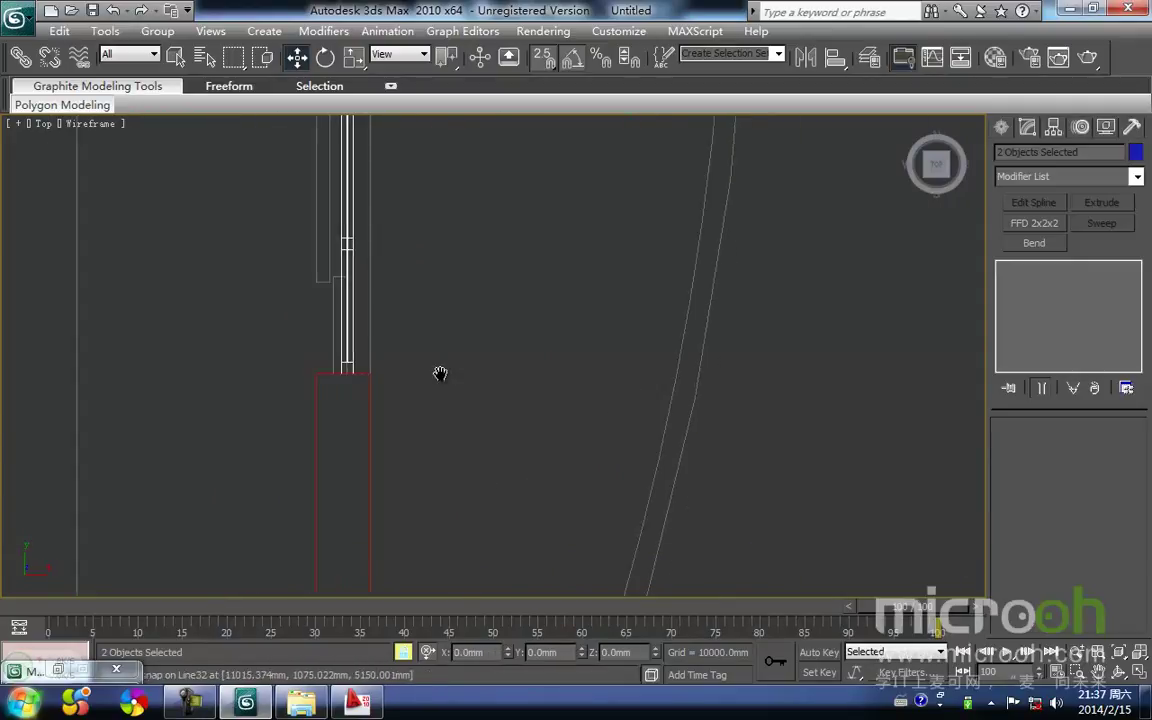
{"action": "left_click", "coordinate": [658, 352]}
{"action": "middle_click_drag", "start_coordinate": [660, 347], "coordinate": [518, 420]}
{"action": "scroll", "coordinate": [518, 426], "scroll_direction": "down", "scroll_amount": 1}
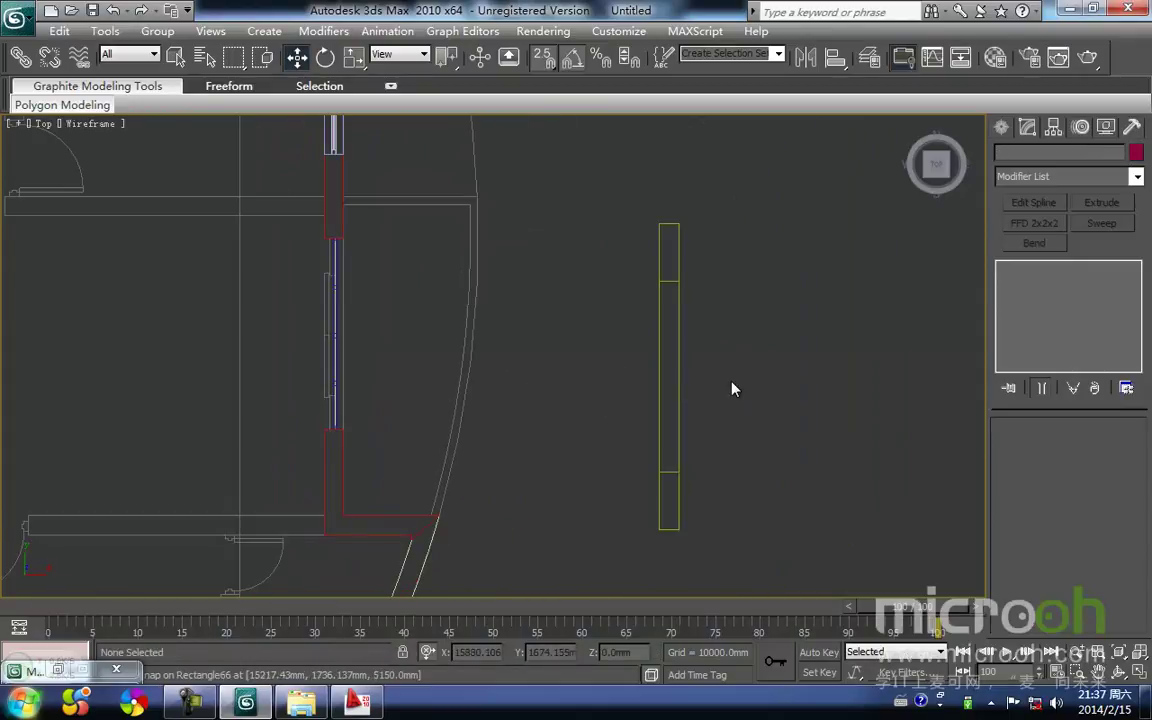
Step: Examine the placed balcony door and the leftover wall copy from an angle and in the top view
{"action": "left_click_drag", "start_coordinate": [301, 319], "coordinate": [299, 317]}
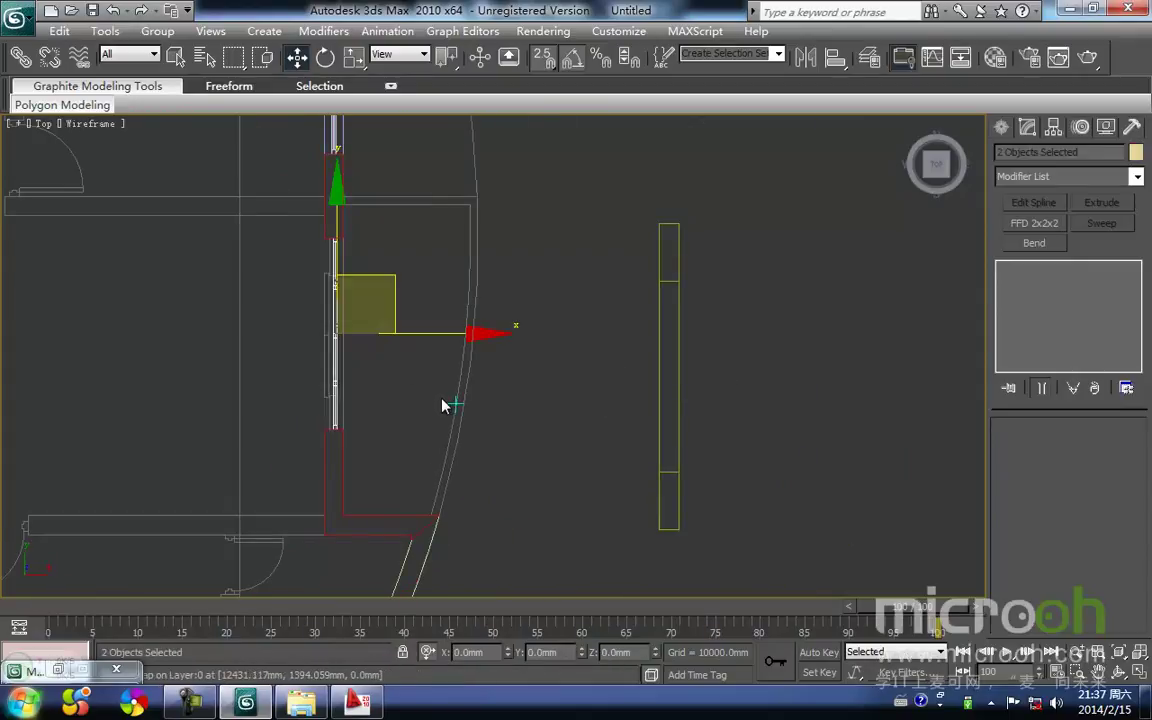
{"action": "middle_click_drag", "start_coordinate": [372, 373], "coordinate": [384, 372]}
{"action": "middle_click_drag", "start_coordinate": [470, 390], "coordinate": [335, 297], "text": "alt"}
{"action": "left_click", "coordinate": [577, 410]}
{"action": "left_click", "coordinate": [527, 338]}
{"action": "middle_click_drag", "start_coordinate": [527, 326], "coordinate": [445, 494]}
{"action": "middle_click_drag", "start_coordinate": [396, 262], "coordinate": [383, 416]}
{"action": "middle_click_drag", "start_coordinate": [430, 299], "coordinate": [442, 247]}
{"action": "key", "text": "t"}
{"action": "middle_click_drag", "start_coordinate": [539, 384], "coordinate": [750, 363]}
{"action": "scroll", "coordinate": [745, 362], "scroll_direction": "down", "scroll_amount": 2}
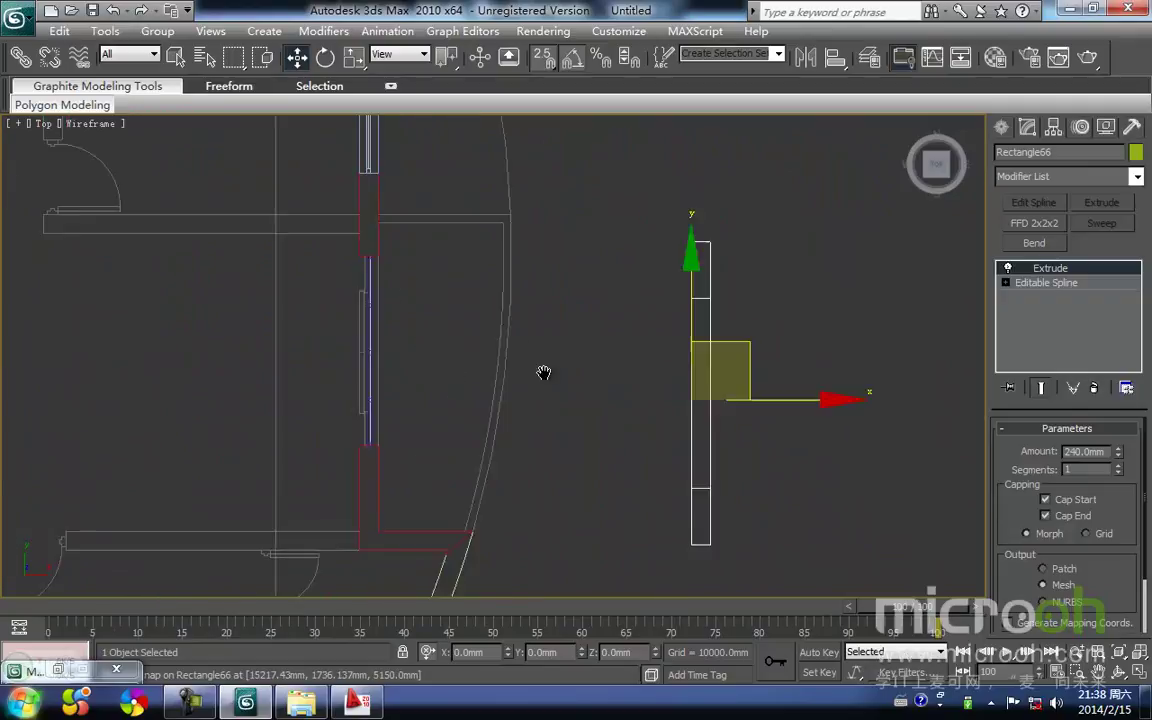
{"action": "middle_click_drag", "start_coordinate": [507, 334], "coordinate": [599, 391]}
Step: Draw a rectangle across the east balcony door opening, spanning the wall thickness between both wall ends
{"action": "right_click", "coordinate": [513, 381]}
{"action": "left_click", "coordinate": [545, 284]}
{"action": "scroll", "coordinate": [480, 308], "scroll_direction": "up", "scroll_amount": 3}
{"action": "middle_click_drag", "start_coordinate": [442, 314], "coordinate": [507, 288]}
{"action": "mouse_move", "coordinate": [375, 181]}
{"action": "left_mouse_down"}
{"action": "mouse_move", "coordinate": [463, 572]}
{"action": "mouse_move", "coordinate": [423, 524]}
{"action": "left_mouse_up"}
{"action": "key", "text": "w"}
{"action": "left_click", "coordinate": [473, 531]}
Step: Move the rectangle vertically in the side views so that it sits at the base of the walls
{"action": "middle_click_drag", "start_coordinate": [460, 534], "coordinate": [452, 432], "text": "alt"}
{"action": "key", "text": "v"}
{"action": "key", "text": "k"}
{"action": "key", "text": "z"}
{"action": "scroll", "coordinate": [445, 470], "scroll_direction": "down", "scroll_amount": 5}
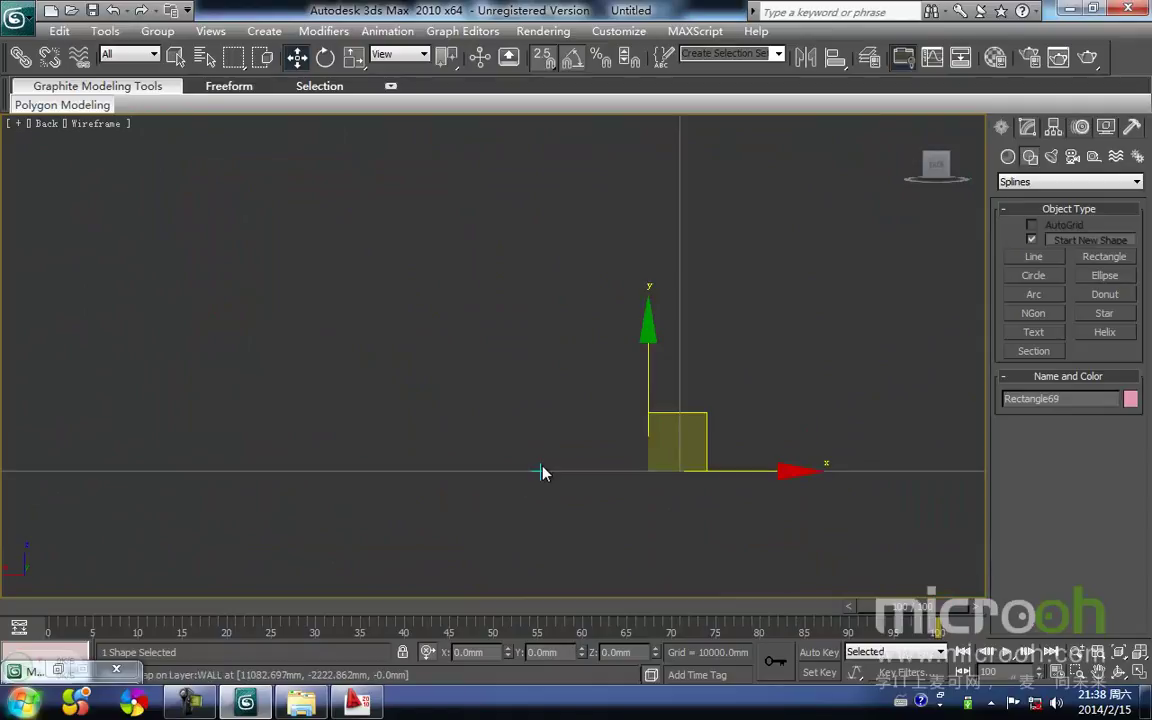
{"action": "scroll", "coordinate": [543, 465], "scroll_direction": "down", "scroll_amount": 8}
{"action": "middle_click_drag", "start_coordinate": [534, 405], "coordinate": [522, 545]}
{"action": "left_click_drag", "start_coordinate": [495, 453], "coordinate": [483, 339]}
{"action": "key", "text": "l"}
{"action": "key", "text": "z"}
{"action": "scroll", "coordinate": [500, 402], "scroll_direction": "down", "scroll_amount": 3}
{"action": "middle_click_drag", "start_coordinate": [458, 408], "coordinate": [465, 487]}
{"action": "left_click_drag", "start_coordinate": [502, 359], "coordinate": [298, 432]}
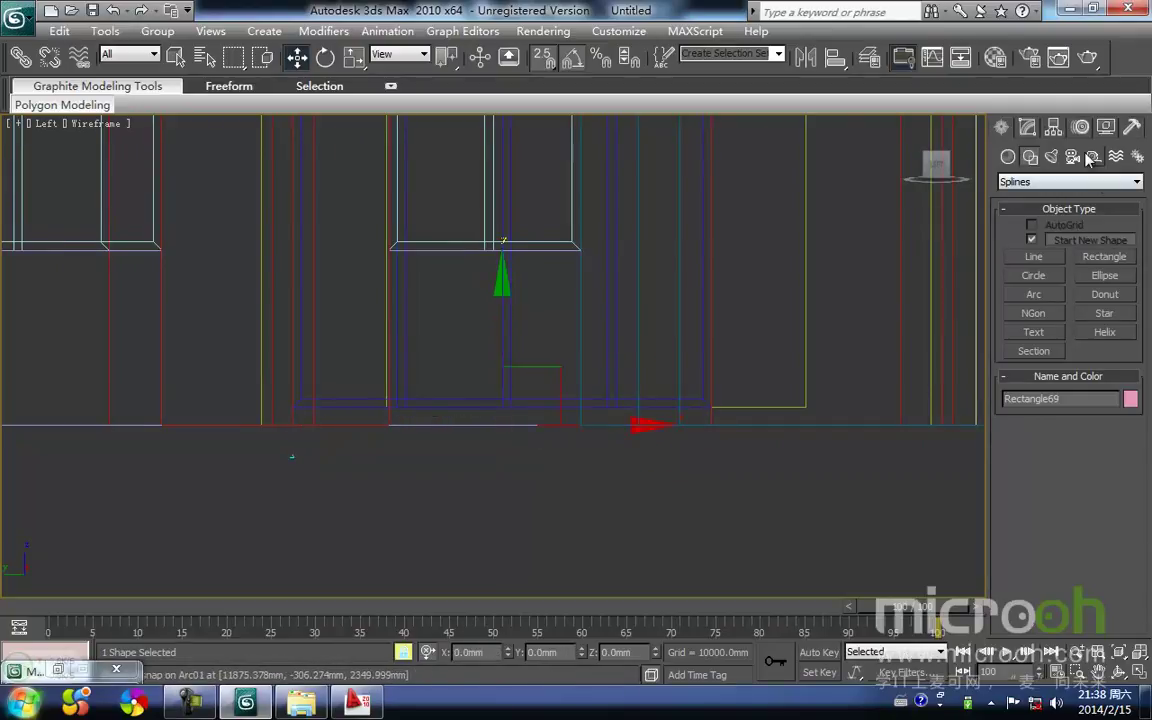
Step: Extrude the rectangle by 100 mm to form the sill below the balcony door
{"action": "left_click", "coordinate": [1030, 131]}
{"action": "left_click", "coordinate": [1099, 205]}
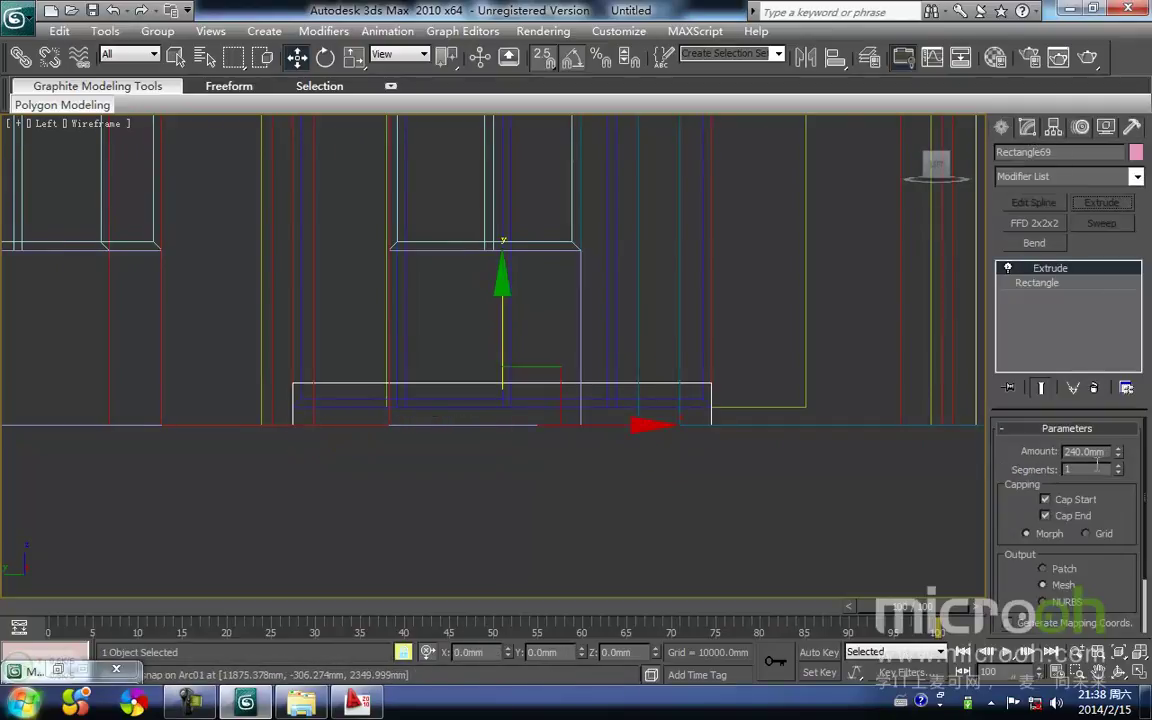
{"action": "left_click_drag", "start_coordinate": [1102, 454], "coordinate": [1010, 451]}
{"action": "type", "text": "100"}
{"action": "key", "text": "Return"}
Step: Copy the sill upward and snap the copy's underside to the top of the balcony door
{"action": "middle_click_drag", "start_coordinate": [445, 384], "coordinate": [461, 535]}
{"action": "scroll", "coordinate": [459, 507], "scroll_direction": "down", "scroll_amount": 2}
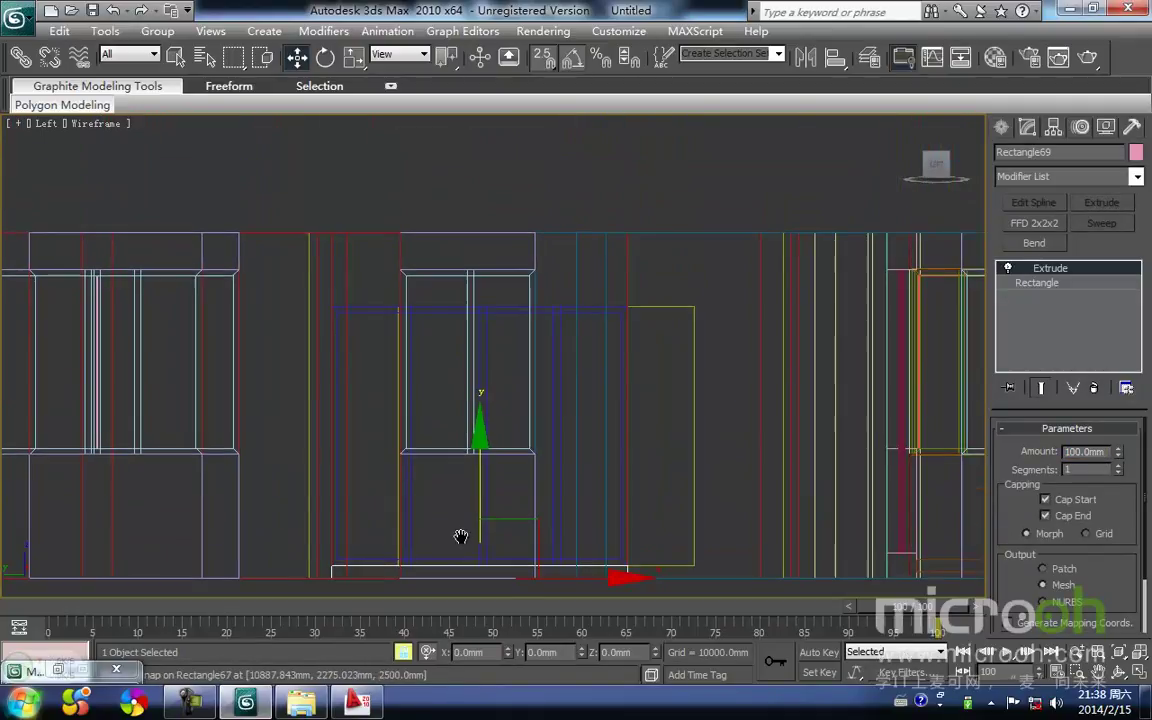
{"action": "mouse_move", "coordinate": [460, 535]}
{"action": "left_mouse_down", "text": "shift"}
{"action": "mouse_move", "coordinate": [424, 244]}
{"action": "mouse_move", "coordinate": [430, 165]}
{"action": "left_mouse_up", "text": "shift"}
{"action": "key", "text": "Return"}
{"action": "key", "text": "space"}
{"action": "left_click_drag", "start_coordinate": [333, 303], "coordinate": [337, 260]}
{"action": "right_click", "coordinate": [338, 262]}
{"action": "middle_click_drag", "start_coordinate": [361, 283], "coordinate": [370, 304]}
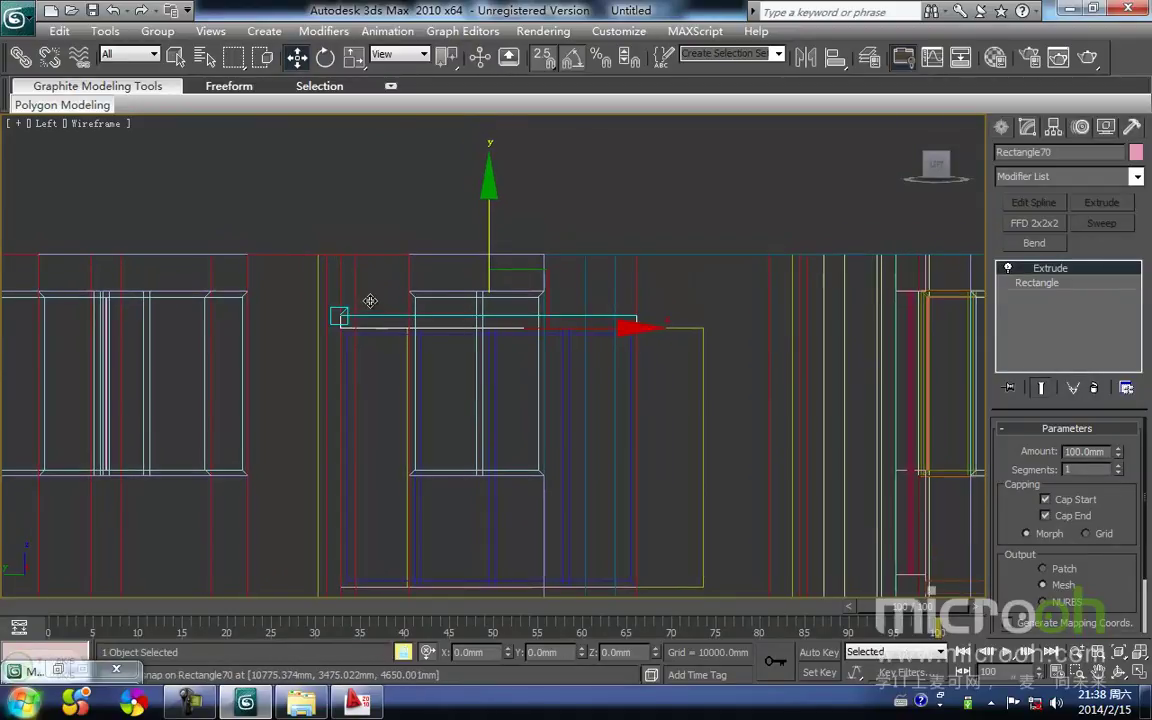
Step: Set the upper copy's extrusion amount to 600 mm so it fills the wall above the door
{"action": "left_click_drag", "start_coordinate": [1106, 451], "coordinate": [772, 426]}
{"action": "type", "text": "500"}
{"action": "key", "text": "Return"}
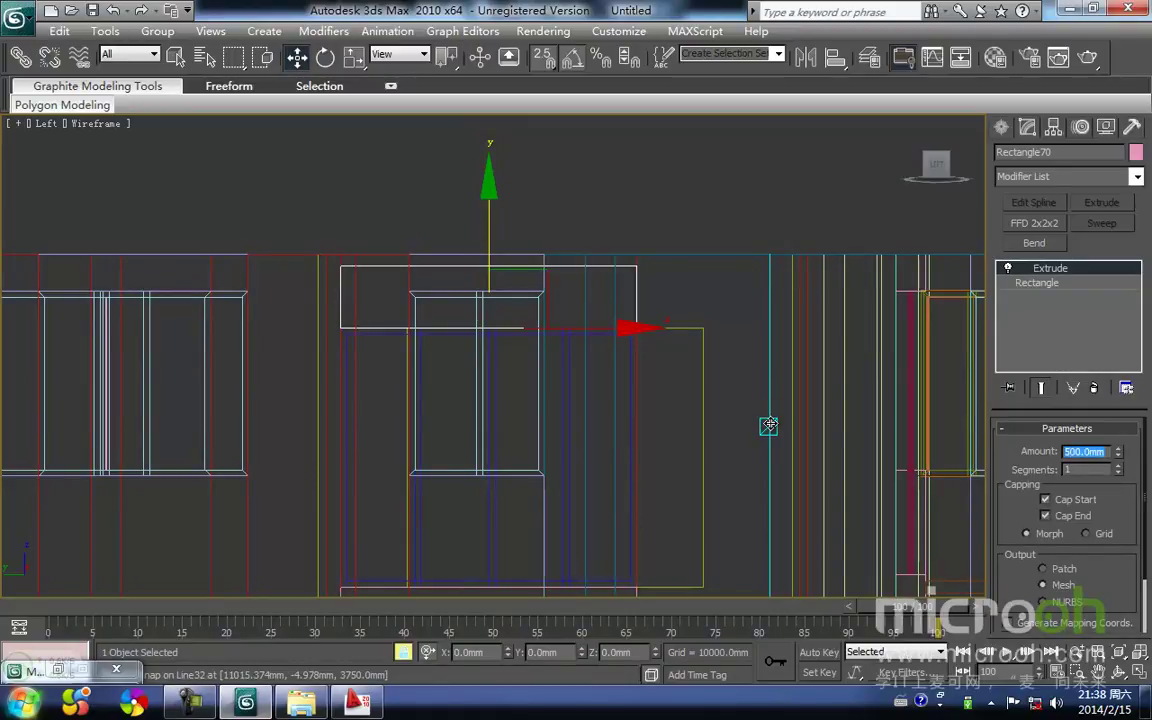
{"action": "key", "text": "Return"}
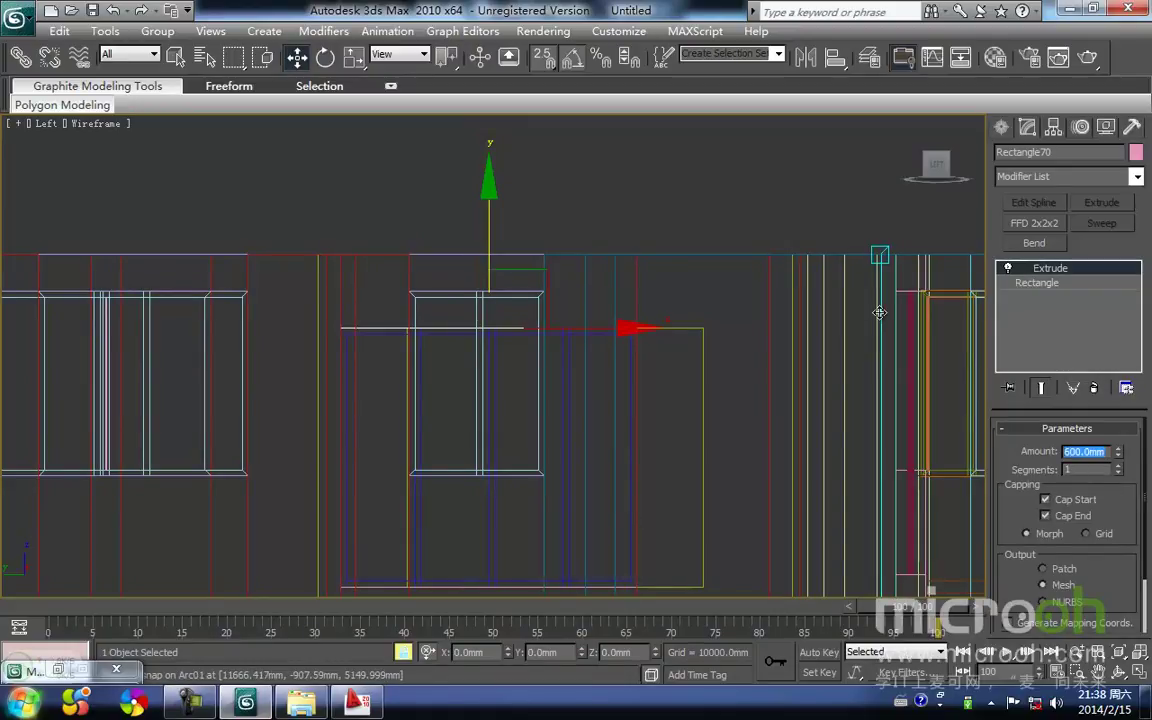
Step: Switch to a shaded orbit view and delete the leftover wall copy outside the east side
{"action": "middle_click_drag", "start_coordinate": [708, 304], "coordinate": [653, 262]}
{"action": "scroll", "coordinate": [573, 406], "scroll_direction": "down", "scroll_amount": 3}
{"action": "key", "text": "F3"}
{"action": "mouse_move", "coordinate": [590, 315]}
{"action": "middle_mouse_down", "text": "alt"}
{"action": "mouse_move", "coordinate": [761, 375]}
{"action": "mouse_move", "coordinate": [600, 503]}
{"action": "mouse_move", "coordinate": [386, 383]}
{"action": "mouse_move", "coordinate": [419, 309]}
{"action": "mouse_move", "coordinate": [540, 321]}
{"action": "mouse_move", "coordinate": [653, 393]}
{"action": "middle_mouse_up", "text": "alt"}
{"action": "scroll", "coordinate": [386, 383], "scroll_direction": "down", "scroll_amount": 3}
{"action": "left_click", "coordinate": [620, 341]}
{"action": "middle_click_drag", "start_coordinate": [619, 342], "coordinate": [475, 418]}
{"action": "key", "text": "Delete"}
Step: Assign the 墙面2 material to the wall pieces above and below the balcony door, then deselect them and minimize the Material Editor
{"action": "middle_click_drag", "start_coordinate": [558, 396], "coordinate": [668, 397], "text": "alt"}
{"action": "left_click", "coordinate": [573, 252]}
{"action": "scroll", "coordinate": [578, 300], "scroll_direction": "up", "scroll_amount": 3}
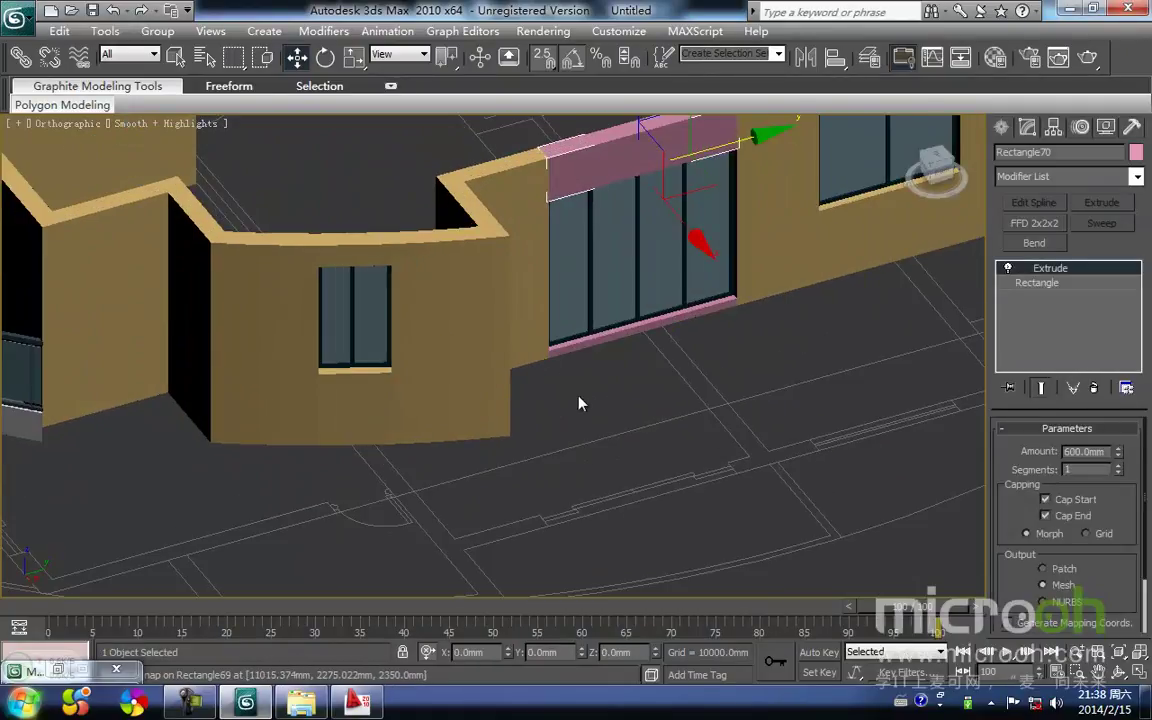
{"action": "left_click", "coordinate": [600, 338], "text": "ctrl"}
{"action": "key", "text": "m"}
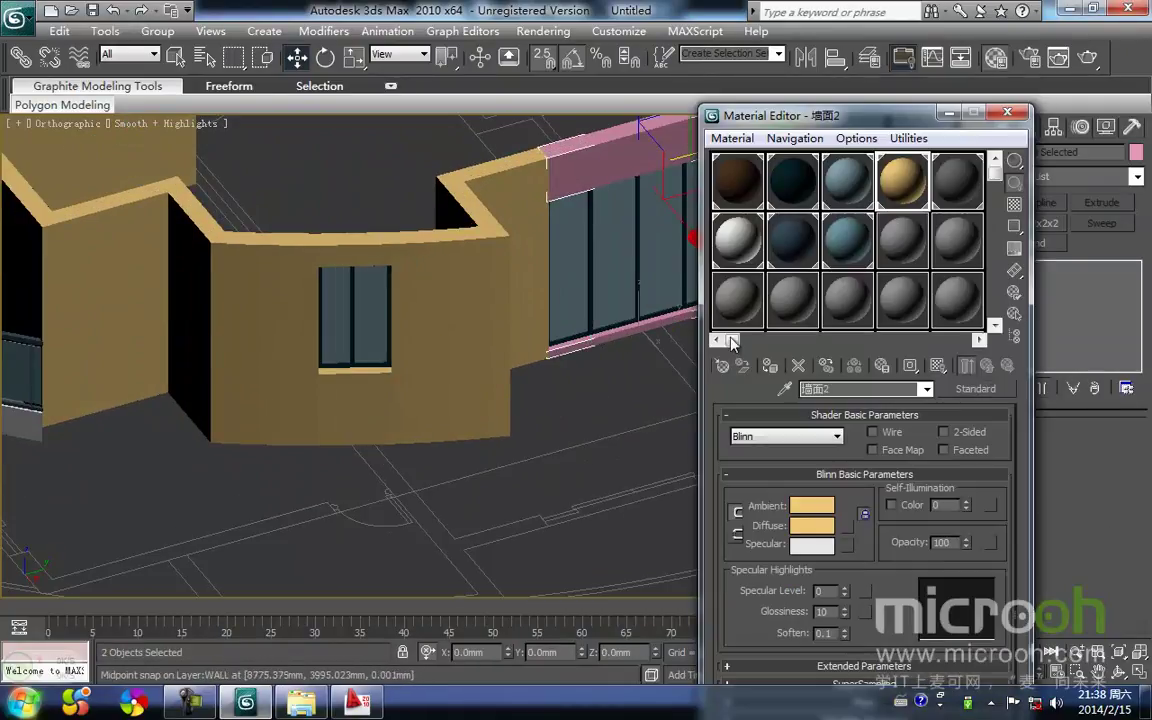
{"action": "left_click", "coordinate": [776, 367]}
{"action": "left_click", "coordinate": [614, 436]}
{"action": "left_click", "coordinate": [950, 114]}
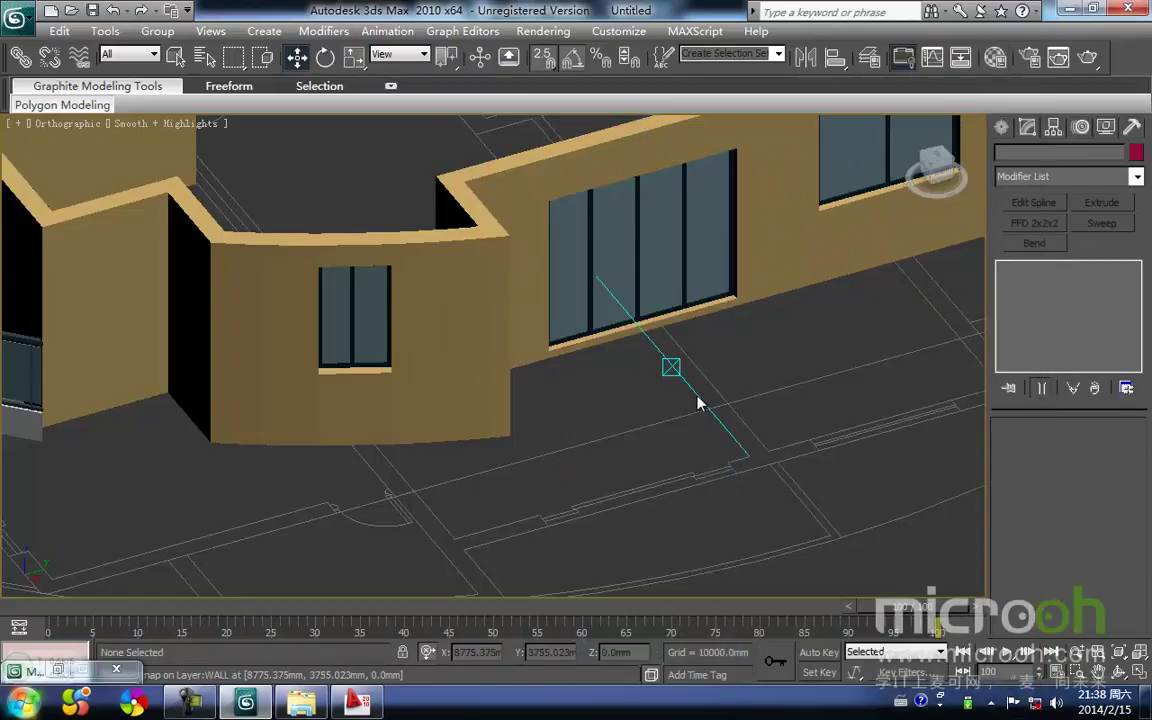
Step: Start the Line tool in the wireframe top view at the corner where the east balcony meets the wall
{"action": "middle_click_drag", "start_coordinate": [690, 400], "coordinate": [618, 431]}
{"action": "key", "text": "t"}
{"action": "key", "text": "z"}
{"action": "mouse_move", "coordinate": [747, 360]}
{"action": "middle_mouse_down"}
{"action": "mouse_move", "coordinate": [649, 366]}
{"action": "mouse_move", "coordinate": [657, 350]}
{"action": "mouse_move", "coordinate": [496, 340]}
{"action": "middle_mouse_up"}
{"action": "scroll", "coordinate": [651, 366], "scroll_direction": "up", "scroll_amount": 3}
{"action": "scroll", "coordinate": [576, 320], "scroll_direction": "up", "scroll_amount": 2}
{"action": "middle_click_drag", "start_coordinate": [566, 317], "coordinate": [510, 332]}
{"action": "key", "text": "F3"}
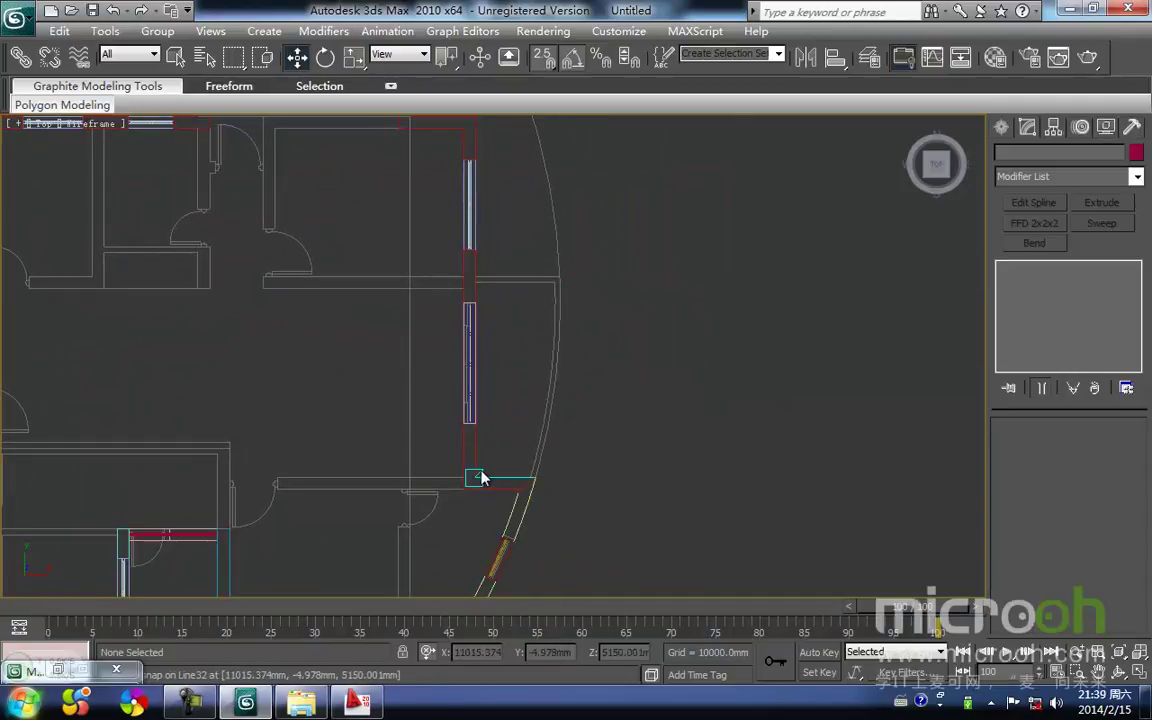
{"action": "middle_click_drag", "start_coordinate": [821, 281], "coordinate": [782, 297]}
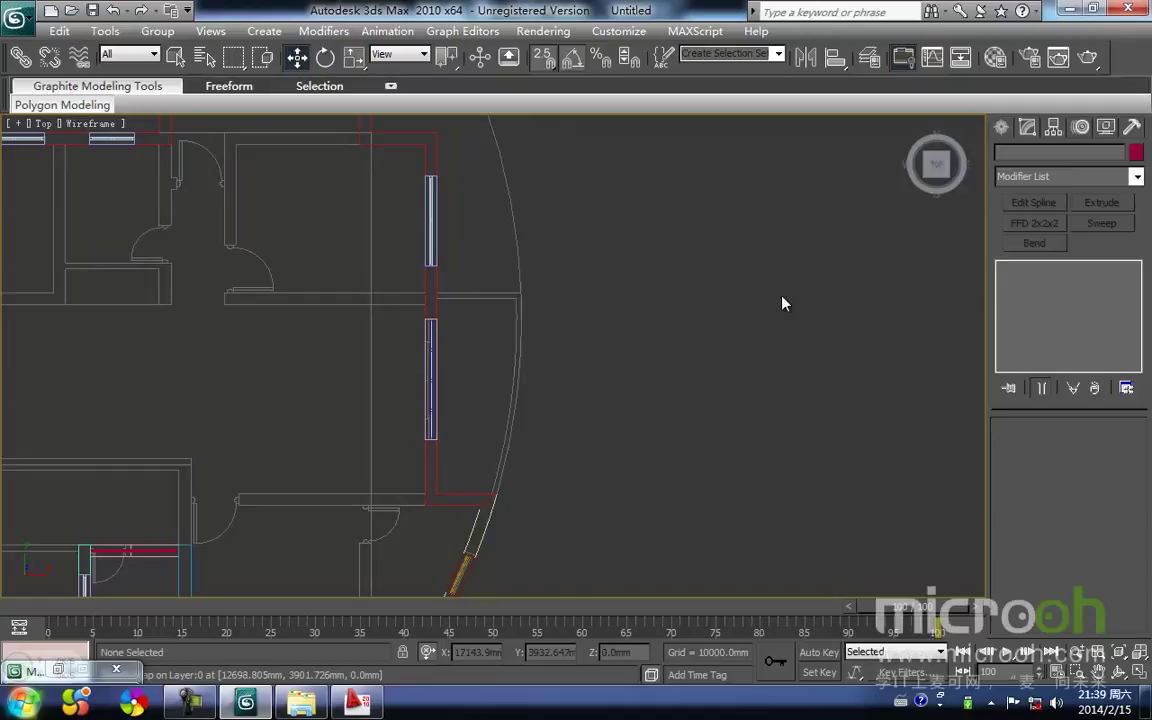
{"action": "left_click", "coordinate": [999, 130]}
{"action": "left_click", "coordinate": [1034, 257]}
{"action": "scroll", "coordinate": [494, 249], "scroll_direction": "up", "scroll_amount": 4}
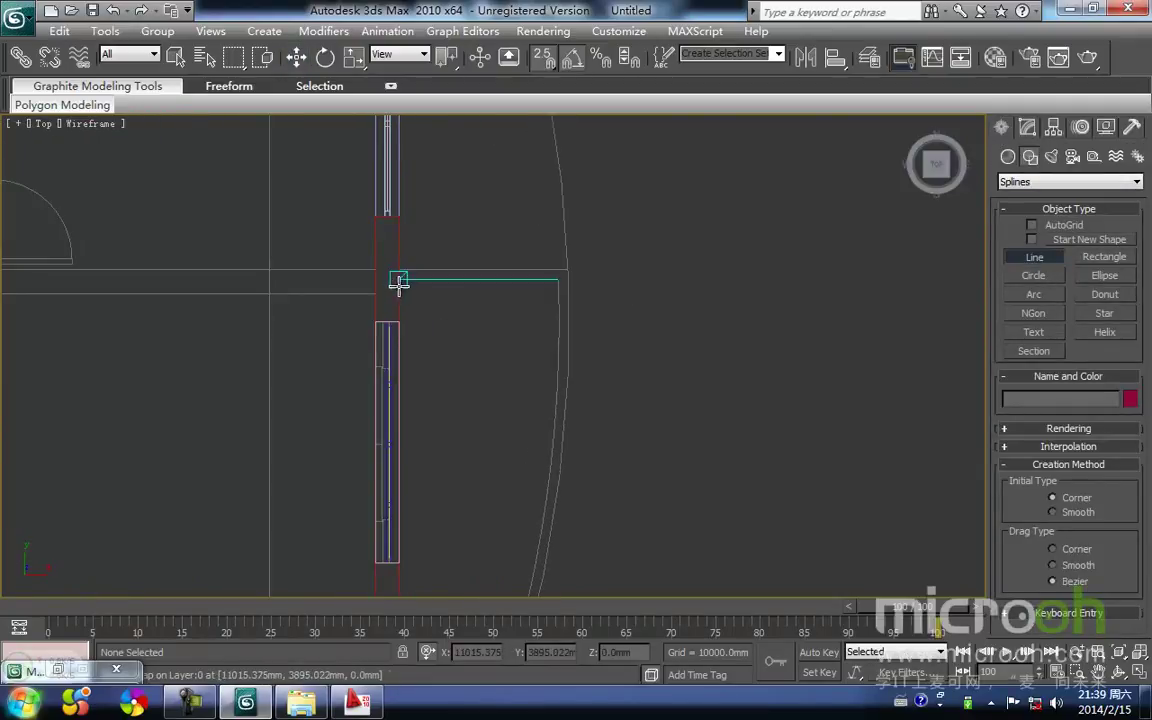
{"action": "middle_click_drag", "start_coordinate": [397, 286], "coordinate": [405, 277]}
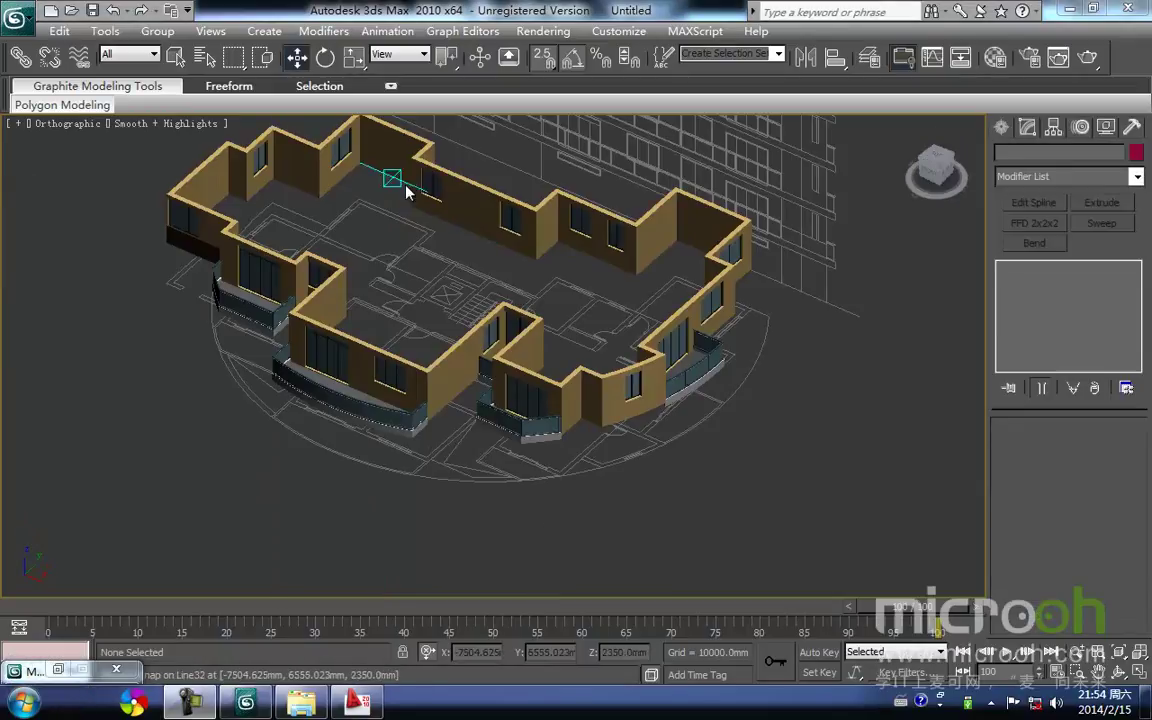
Step: Examine the finished east balcony in the shaded orbit view and the whole floor from above
{"action": "scroll", "coordinate": [676, 411], "scroll_direction": "up", "scroll_amount": 5}
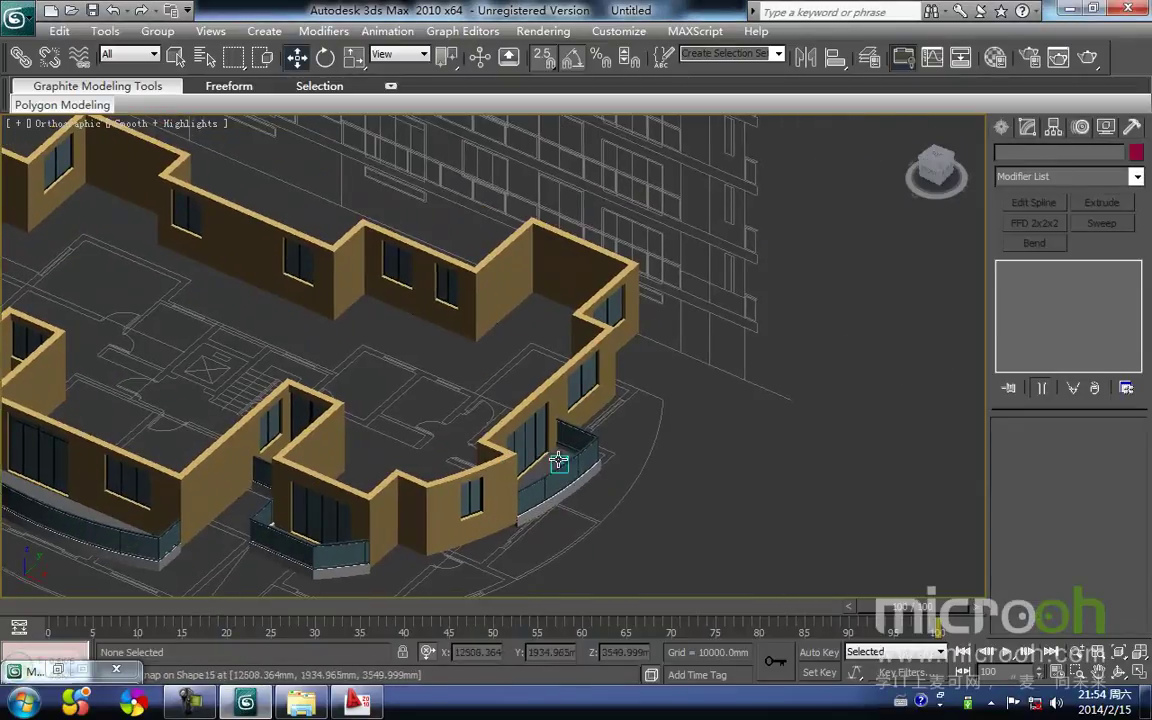
{"action": "middle_click_drag", "start_coordinate": [689, 543], "coordinate": [634, 376]}
{"action": "middle_click_drag", "start_coordinate": [535, 373], "coordinate": [632, 488]}
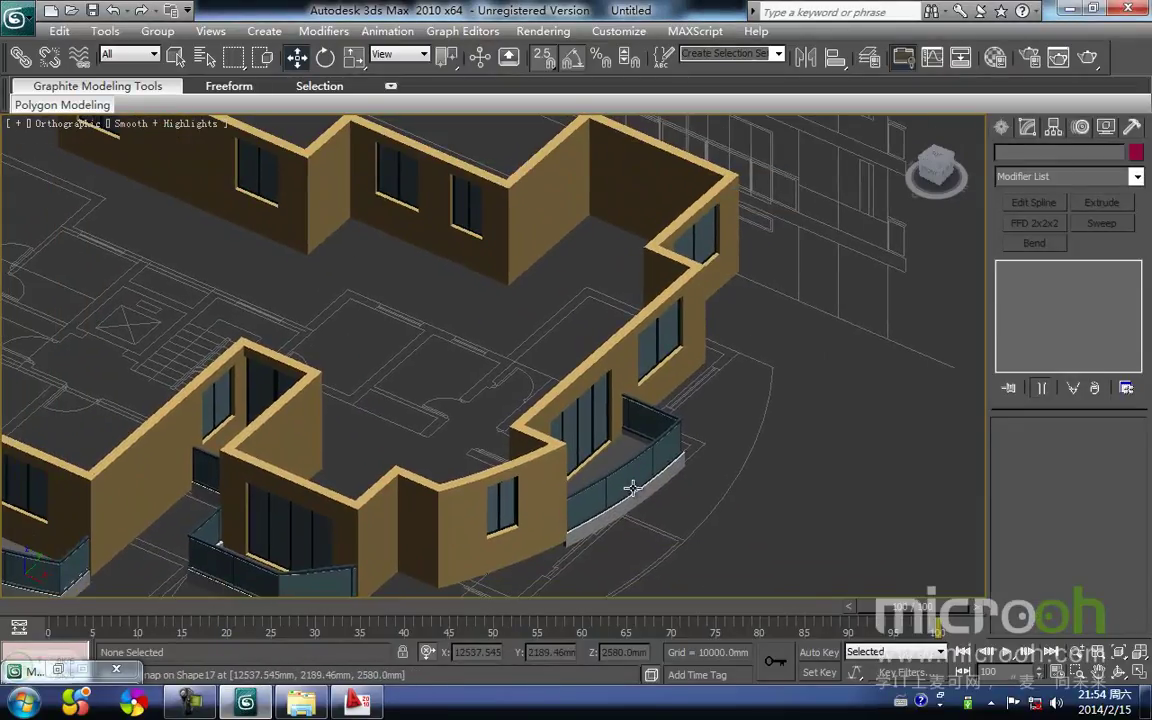
{"action": "key", "text": "t"}
{"action": "middle_click_drag", "start_coordinate": [472, 374], "coordinate": [492, 335]}
{"action": "scroll", "coordinate": [490, 337], "scroll_direction": "up", "scroll_amount": 4}
{"action": "middle_click_drag", "start_coordinate": [396, 265], "coordinate": [366, 315]}
{"action": "middle_click_drag", "start_coordinate": [754, 304], "coordinate": [640, 334]}
{"action": "scroll", "coordinate": [650, 356], "scroll_direction": "down", "scroll_amount": 2}
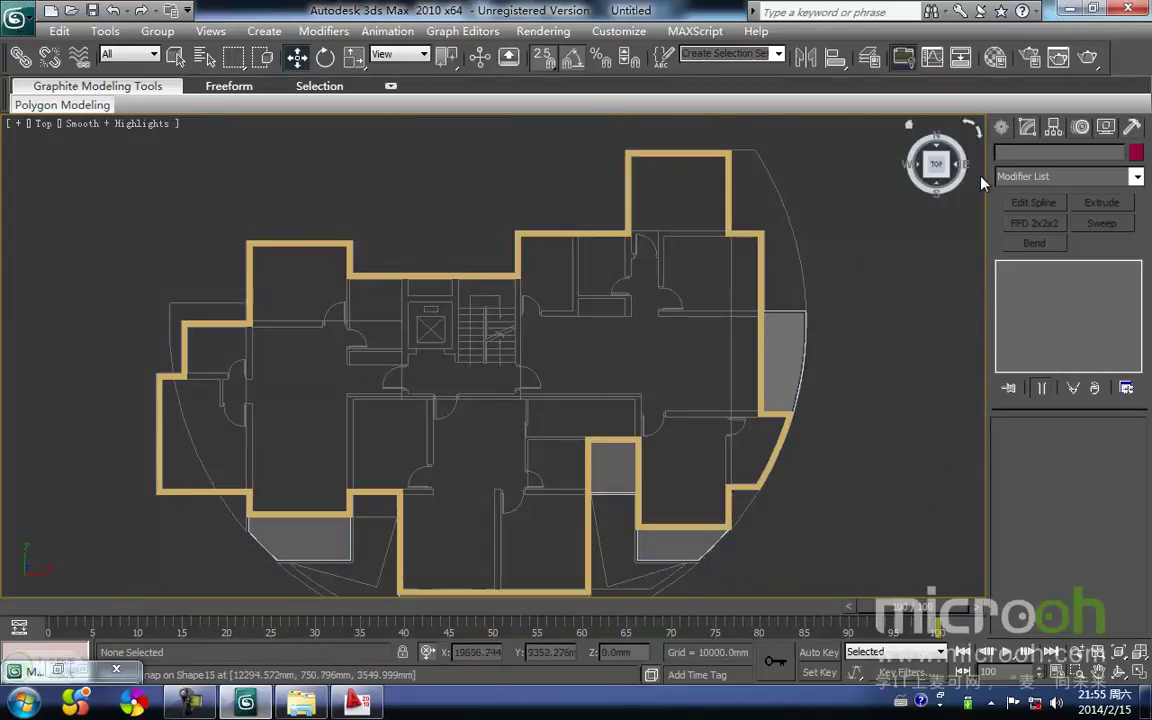
Step: Begin a floor slab outline with the Line tool in wireframe, snapping its first points at the curved east wall's upper inner corner
{"action": "left_click", "coordinate": [1002, 128]}
{"action": "left_click", "coordinate": [1026, 261]}
{"action": "scroll", "coordinate": [732, 428], "scroll_direction": "up", "scroll_amount": 2}
{"action": "middle_click_drag", "start_coordinate": [732, 428], "coordinate": [563, 327]}
{"action": "scroll", "coordinate": [667, 262], "scroll_direction": "up", "scroll_amount": 2}
{"action": "scroll", "coordinate": [614, 293], "scroll_direction": "up", "scroll_amount": 2}
{"action": "middle_click_drag", "start_coordinate": [614, 293], "coordinate": [587, 333]}
{"action": "key", "text": "F3"}
{"action": "scroll", "coordinate": [632, 290], "scroll_direction": "up", "scroll_amount": 1}
{"action": "middle_click_drag", "start_coordinate": [653, 259], "coordinate": [632, 290]}
{"action": "scroll", "coordinate": [640, 285], "scroll_direction": "up", "scroll_amount": 1}
{"action": "middle_click_drag", "start_coordinate": [767, 242], "coordinate": [563, 316]}
{"action": "scroll", "coordinate": [563, 316], "scroll_direction": "up", "scroll_amount": 1}
{"action": "scroll", "coordinate": [640, 265], "scroll_direction": "up", "scroll_amount": 1}
{"action": "middle_click_drag", "start_coordinate": [649, 257], "coordinate": [509, 351]}
{"action": "left_click", "coordinate": [578, 282]}
{"action": "left_click", "coordinate": [581, 265]}
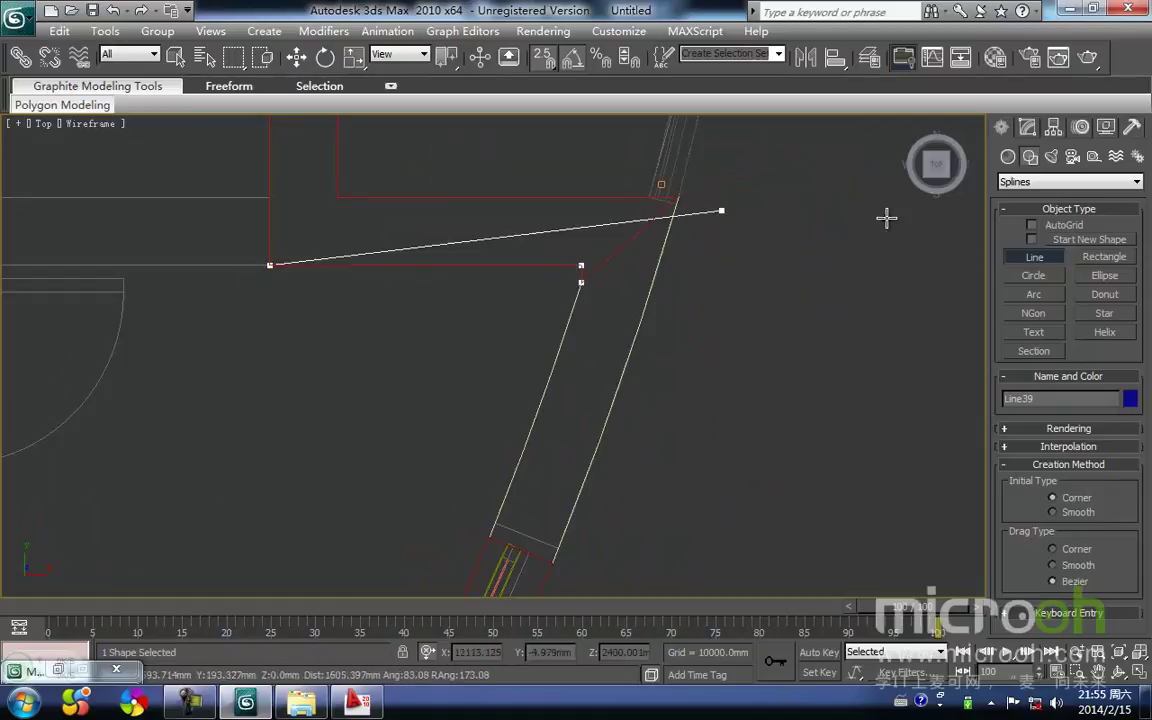
Step: Continue the slab outline up the east wall's inner face and around the northeast room's inner corners
{"action": "scroll", "coordinate": [340, 155], "scroll_direction": "down", "scroll_amount": 1}
{"action": "middle_click_drag", "start_coordinate": [338, 160], "coordinate": [390, 404]}
{"action": "scroll", "coordinate": [494, 355], "scroll_direction": "down", "scroll_amount": 2}
{"action": "scroll", "coordinate": [494, 355], "scroll_direction": "down", "scroll_amount": 2}
{"action": "middle_click_drag", "start_coordinate": [494, 355], "coordinate": [578, 447]}
{"action": "middle_click_drag", "start_coordinate": [522, 141], "coordinate": [491, 356]}
{"action": "scroll", "coordinate": [493, 357], "scroll_direction": "up", "scroll_amount": 2}
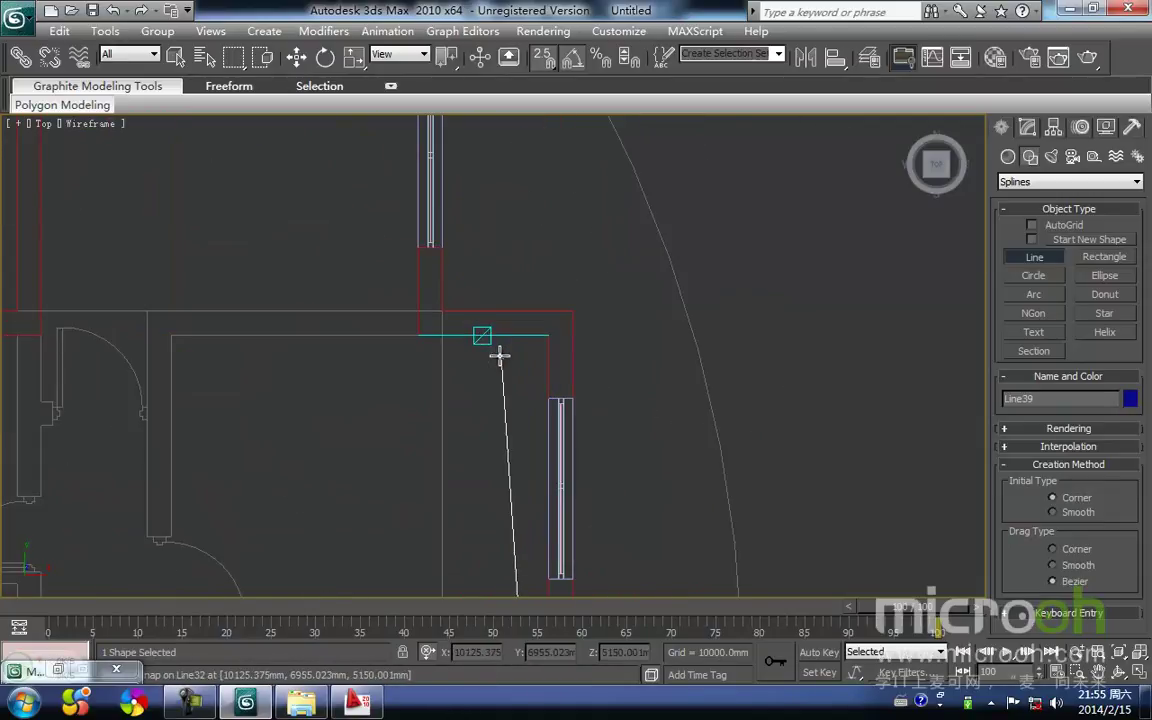
{"action": "left_click", "coordinate": [409, 344]}
{"action": "middle_click_drag", "start_coordinate": [124, 204], "coordinate": [535, 332]}
{"action": "scroll", "coordinate": [535, 332], "scroll_direction": "down", "scroll_amount": 2}
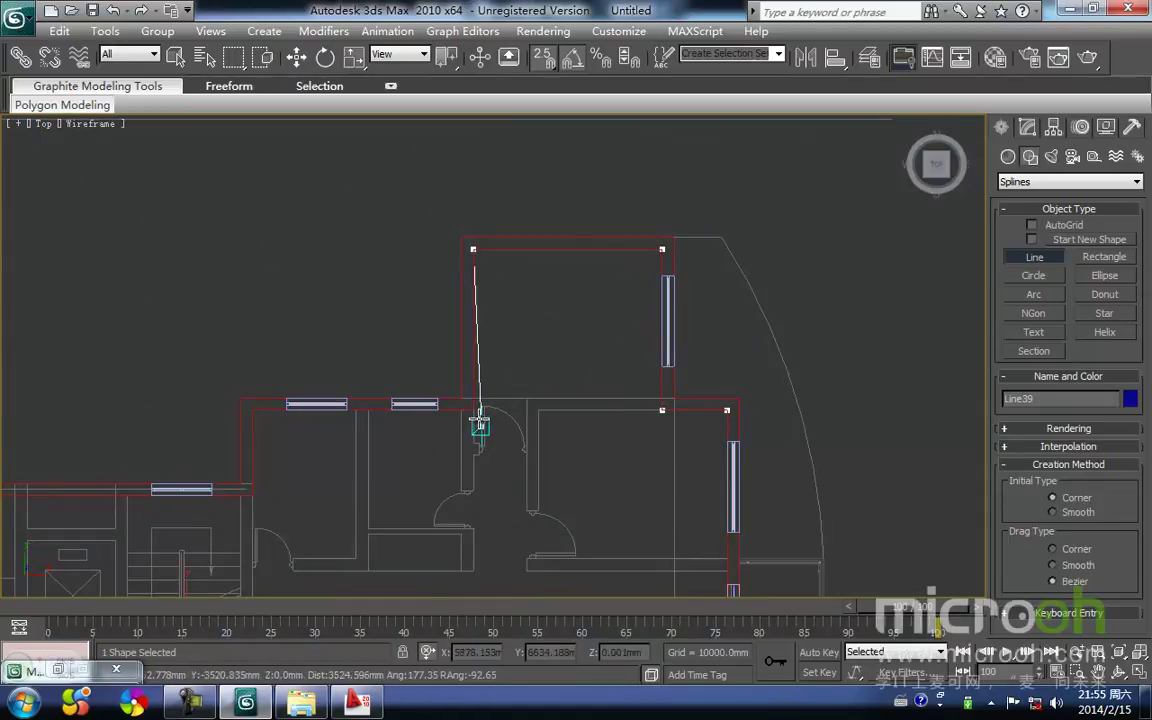
{"action": "left_click", "coordinate": [474, 411]}
Step: Continue the outline westward along the north wall's inner corners to the upper inner corner of the westernmost room
{"action": "key", "text": "i"}
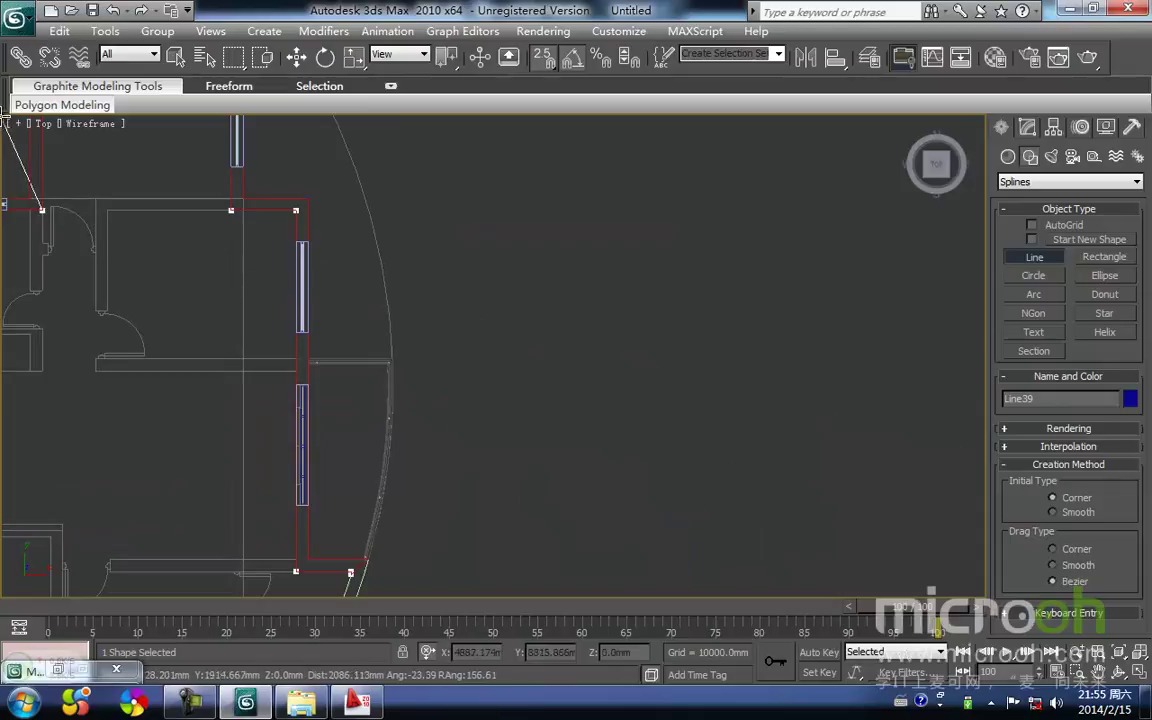
{"action": "key", "text": "i"}
{"action": "scroll", "coordinate": [474, 412], "scroll_direction": "down", "scroll_amount": 3}
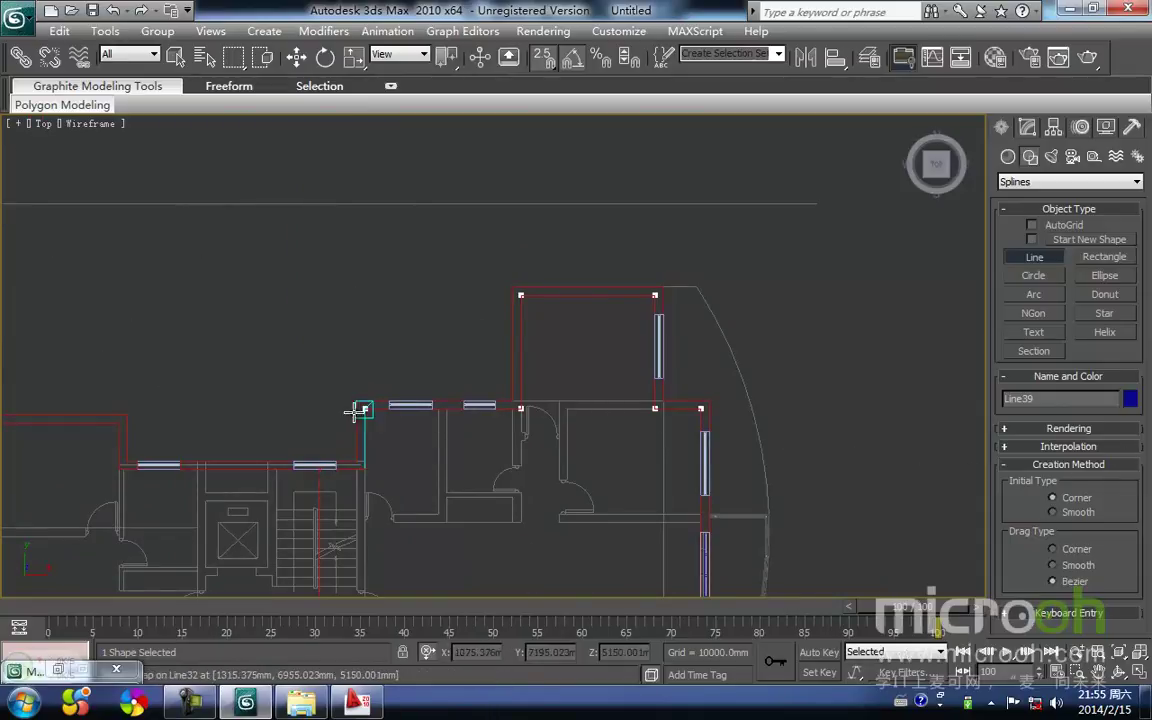
{"action": "key", "text": "i"}
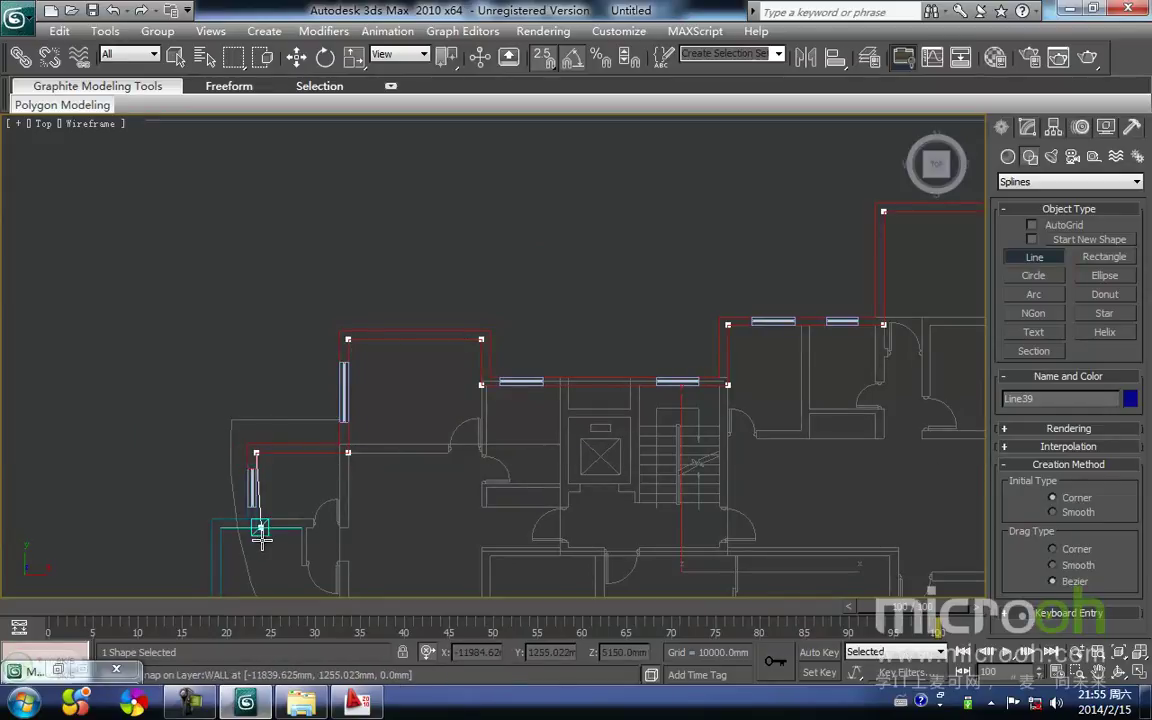
{"action": "left_click", "coordinate": [220, 528]}
Step: Trace the westernmost room's inner face down and across to the wall corner beside the southwest balcony
{"action": "key", "text": "i"}
{"action": "scroll", "coordinate": [495, 420], "scroll_direction": "down", "scroll_amount": 1}
{"action": "key", "text": "i"}
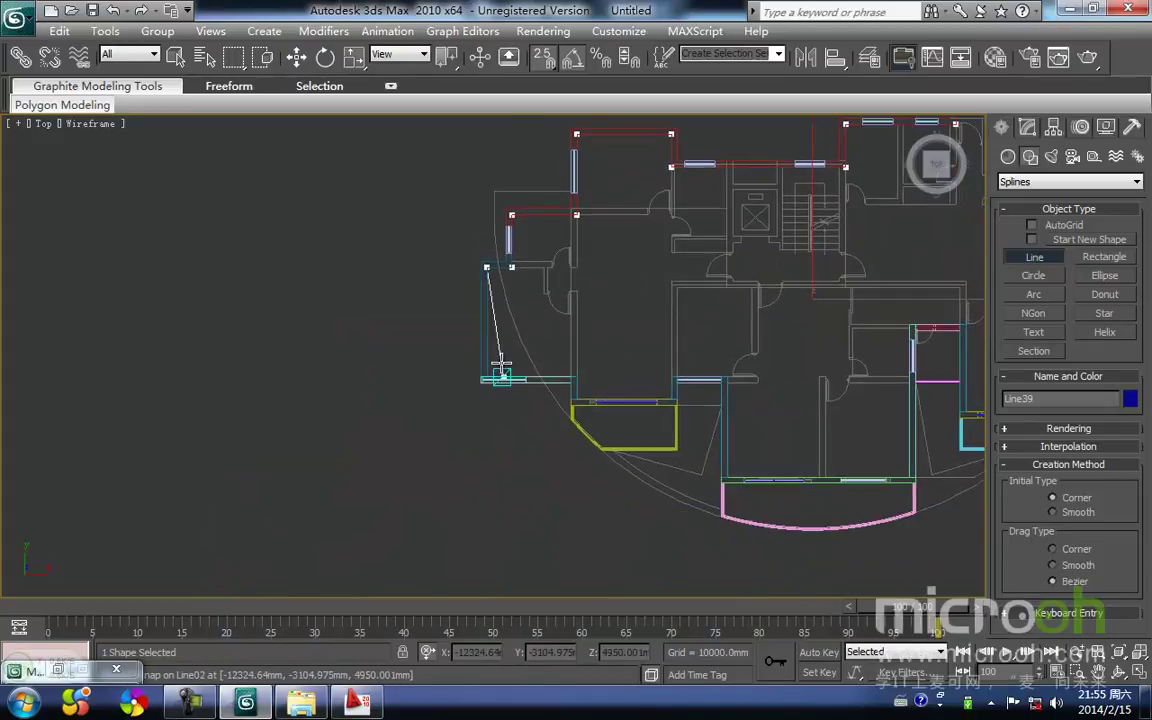
{"action": "scroll", "coordinate": [500, 375], "scroll_direction": "up", "scroll_amount": 4}
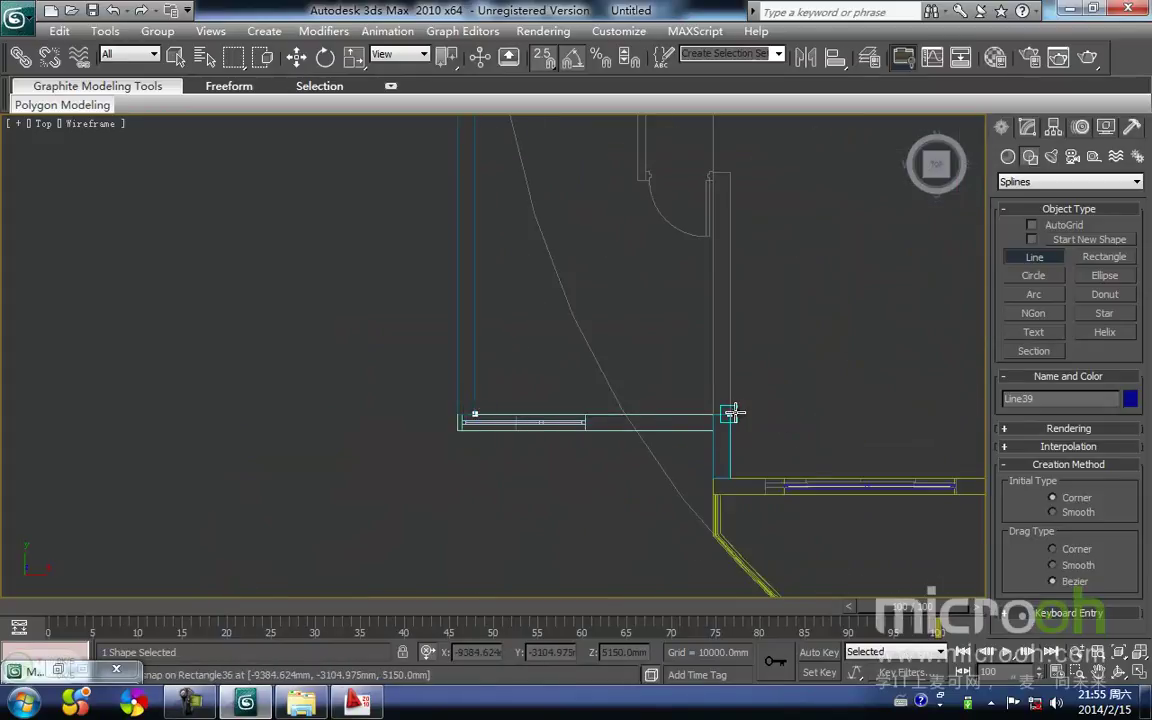
{"action": "left_click", "coordinate": [729, 473]}
Step: Trace the inner wall past the southwest balcony and adjoining window, ending at the west inner corner behind the curved south balcony
{"action": "key", "text": "i"}
{"action": "scroll", "coordinate": [514, 373], "scroll_direction": "down", "scroll_amount": 2}
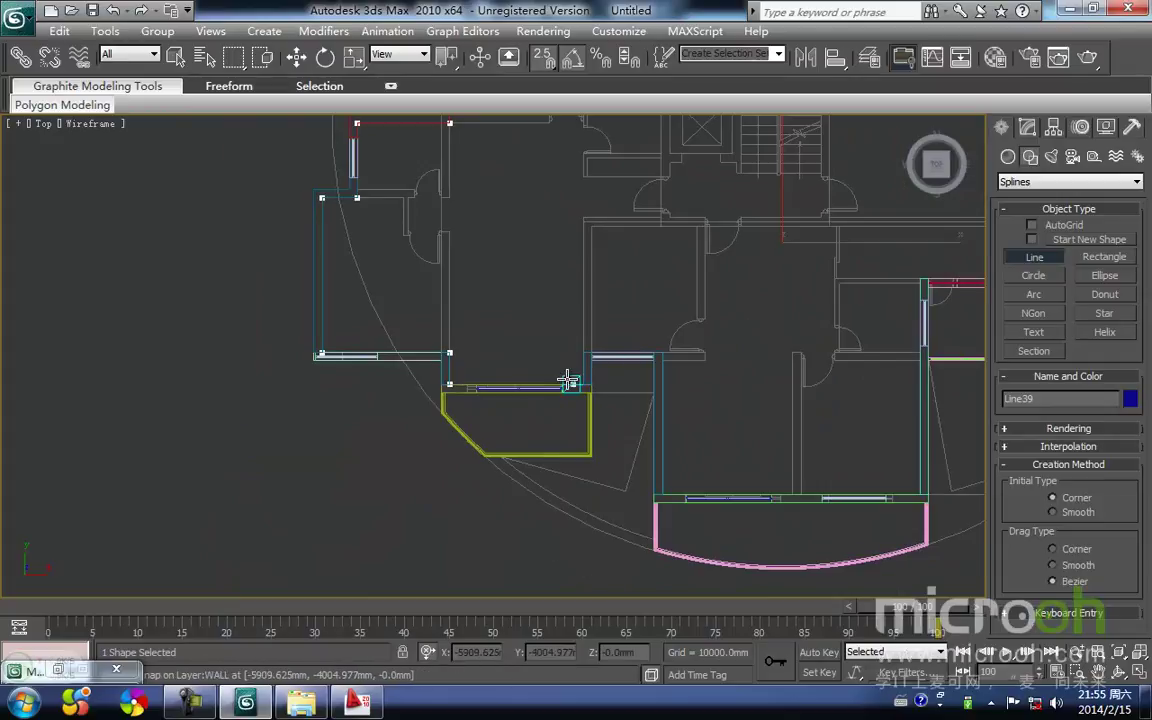
{"action": "key", "text": "i"}
{"action": "scroll", "coordinate": [515, 371], "scroll_direction": "up", "scroll_amount": 3}
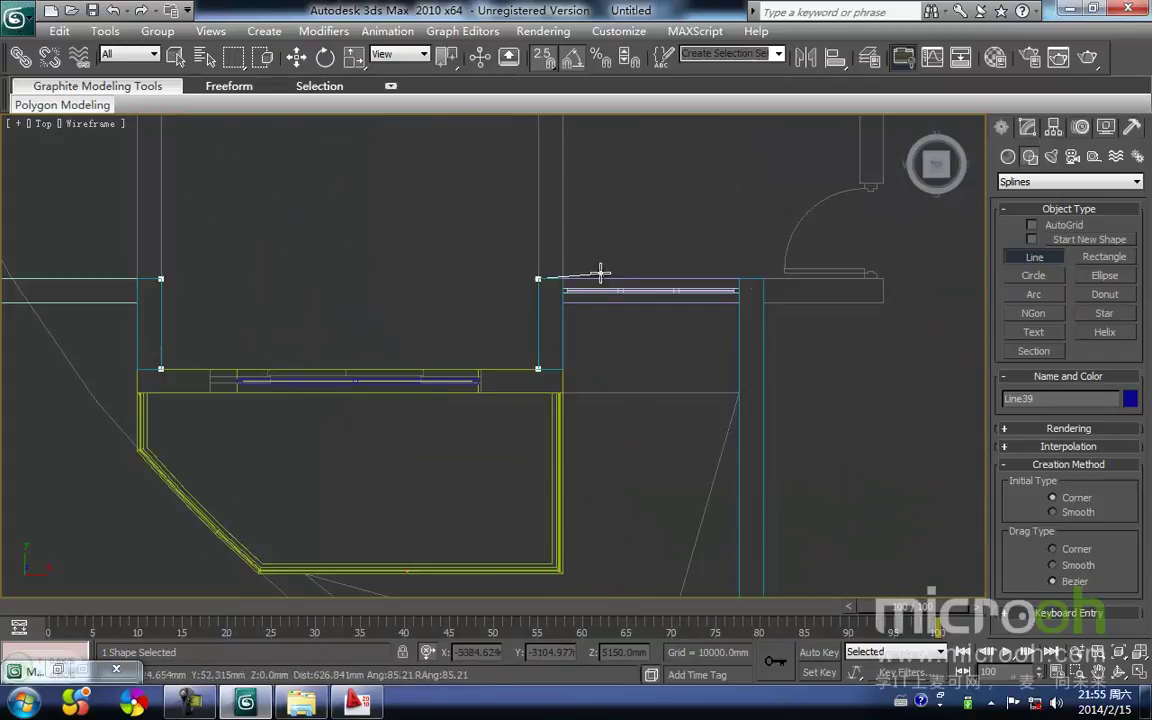
{"action": "key", "text": "i"}
{"action": "scroll", "coordinate": [765, 332], "scroll_direction": "down", "scroll_amount": 3}
{"action": "key", "text": "i"}
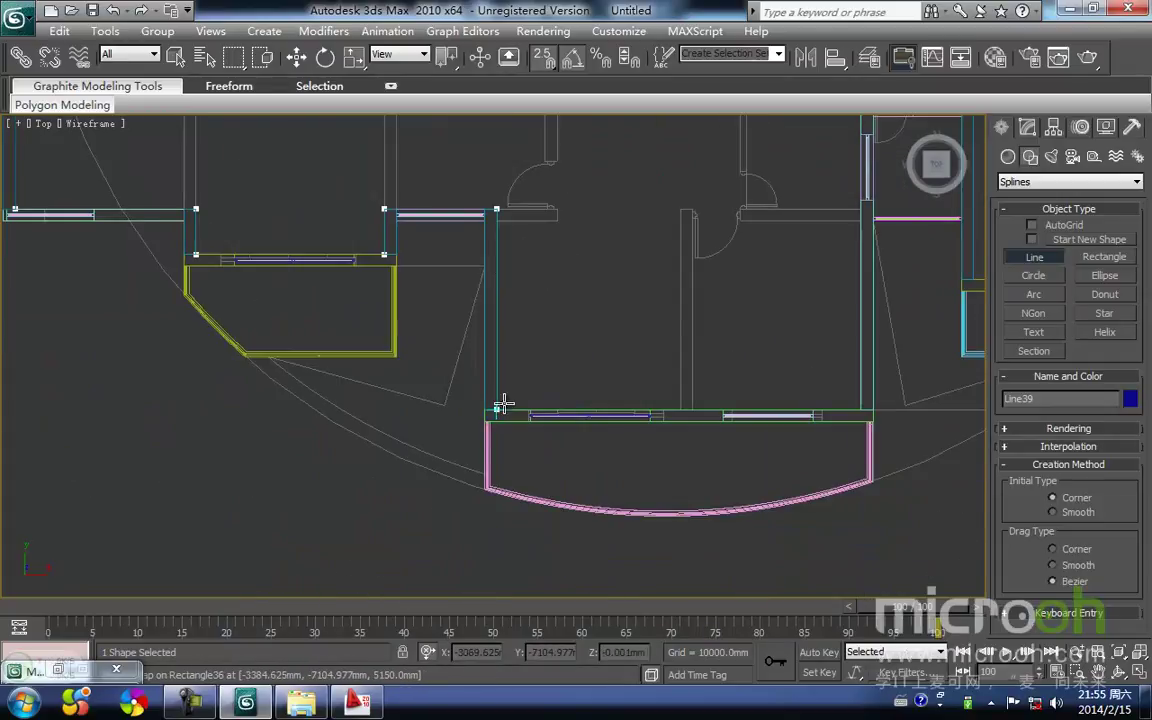
{"action": "scroll", "coordinate": [501, 405], "scroll_direction": "up", "scroll_amount": 3}
{"action": "left_click", "coordinate": [501, 458]}
Step: Trace the inner wall behind the curved south balcony, then up and across the top of the recessed balcony
{"action": "key", "text": "i"}
{"action": "scroll", "coordinate": [585, 395], "scroll_direction": "down", "scroll_amount": 2}
{"action": "key", "text": "i"}
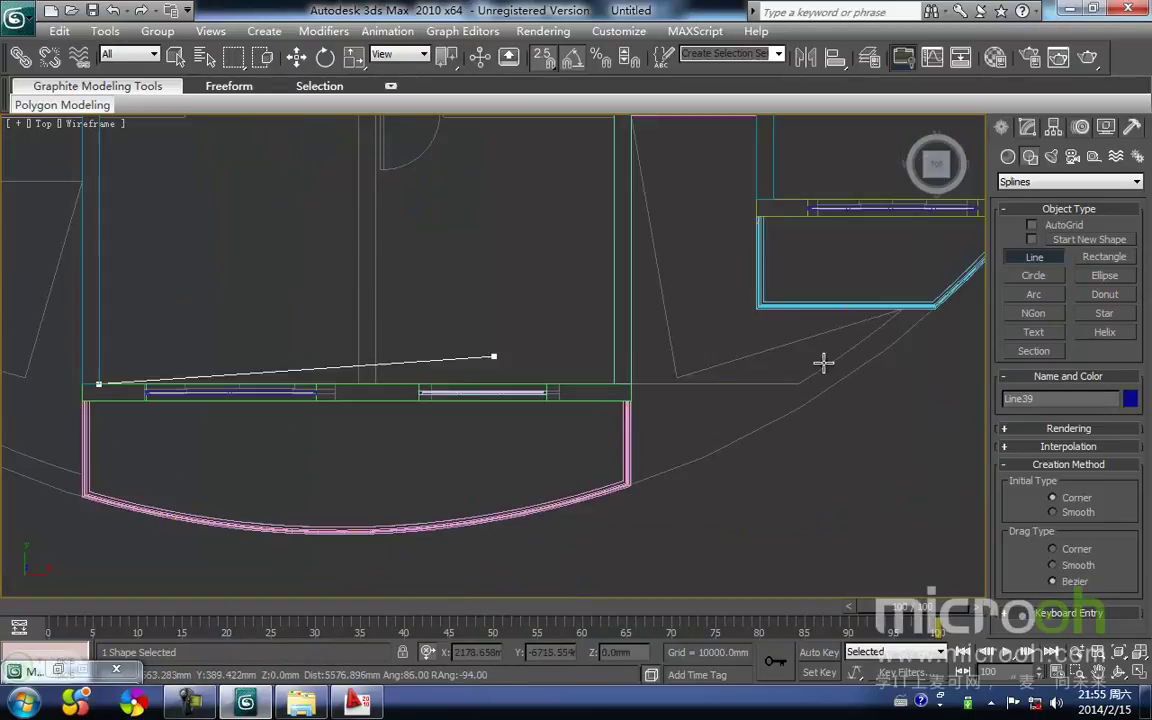
{"action": "left_click", "coordinate": [611, 382]}
{"action": "key", "text": "i"}
{"action": "scroll", "coordinate": [494, 347], "scroll_direction": "down", "scroll_amount": 2}
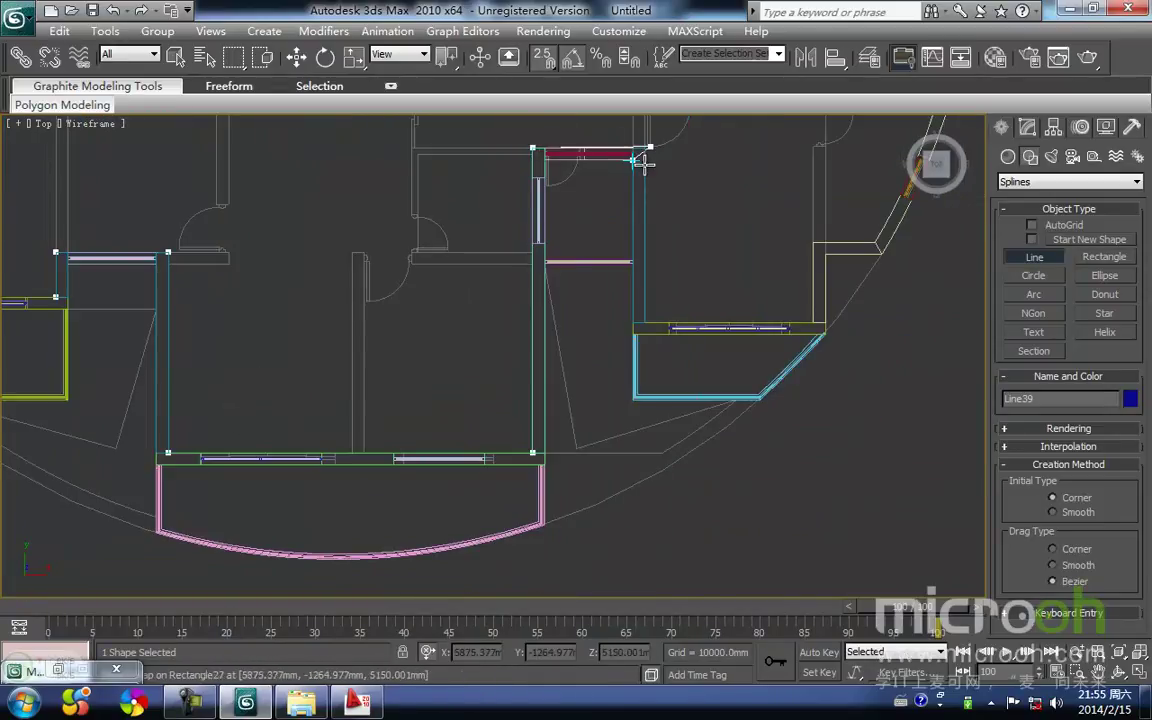
{"action": "middle_click_drag", "start_coordinate": [643, 162], "coordinate": [488, 357]}
{"action": "scroll", "coordinate": [490, 362], "scroll_direction": "up", "scroll_amount": 3}
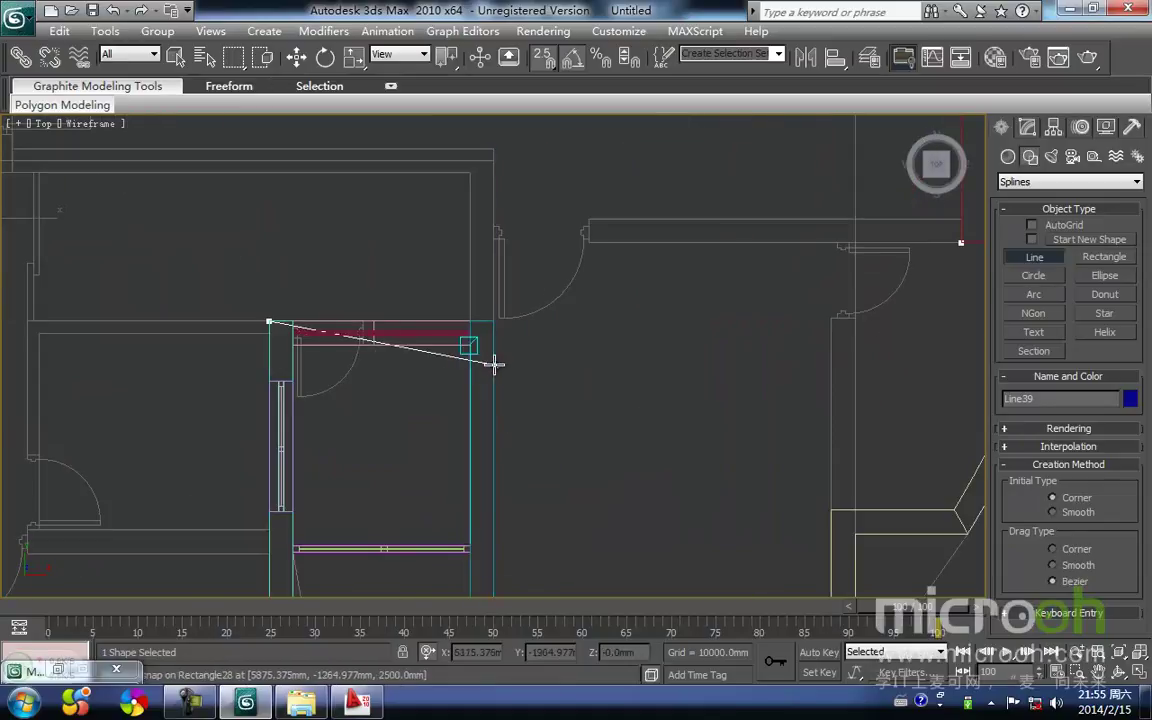
{"action": "left_click", "coordinate": [490, 328]}
Step: Trace the southeast room's inner corners to the curved wall's lower inner corner and end the line there
{"action": "key", "text": "i"}
{"action": "scroll", "coordinate": [502, 450], "scroll_direction": "down", "scroll_amount": 2}
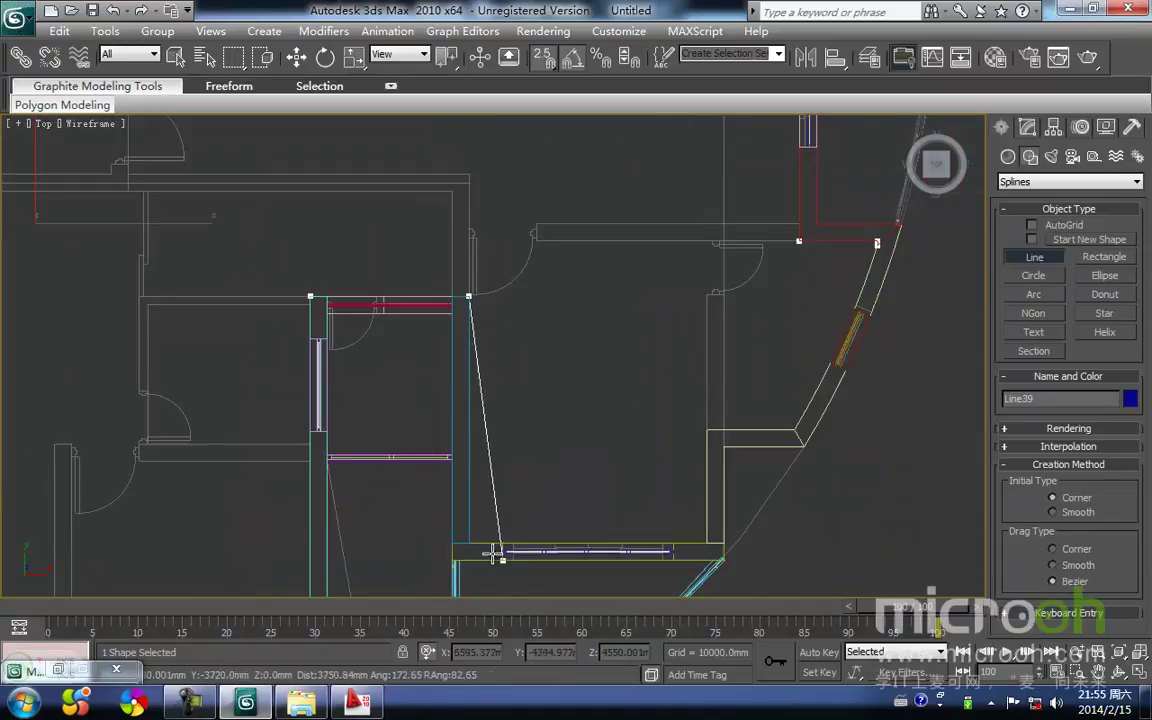
{"action": "key", "text": "i"}
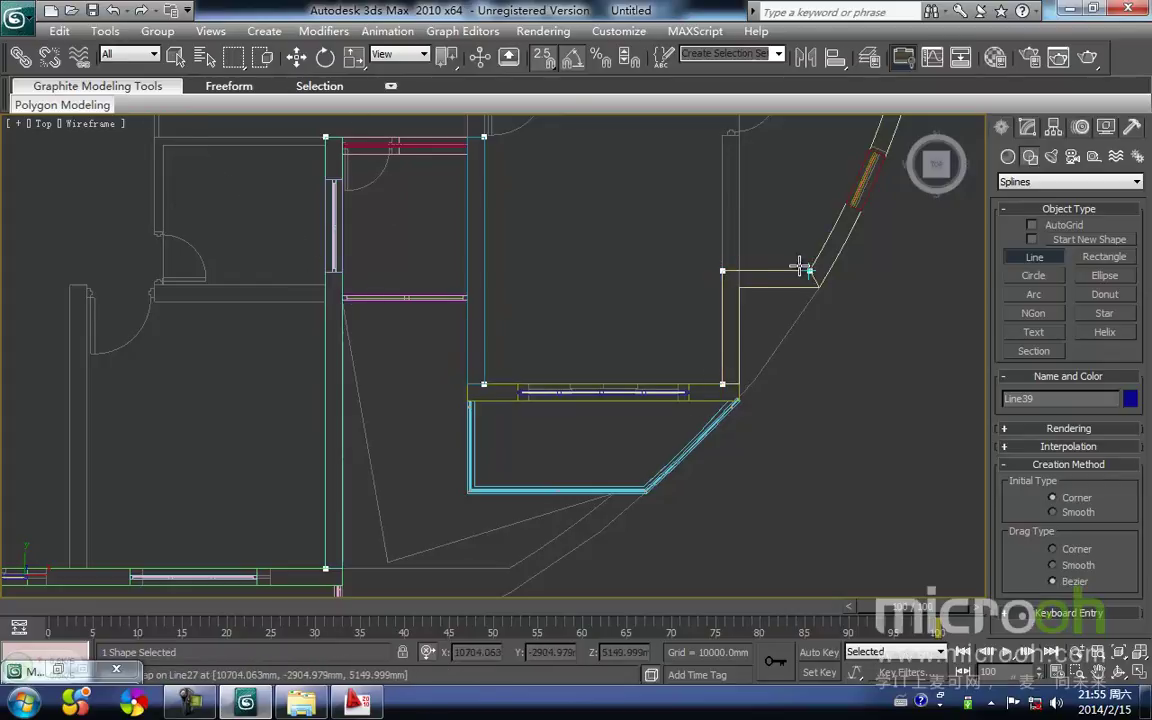
{"action": "right_click", "coordinate": [780, 219]}
Step: Draw an end-end-middle arc along the curved east wall's inner face, bridging the gap in the slab outline
{"action": "middle_click_drag", "start_coordinate": [820, 198], "coordinate": [477, 400]}
{"action": "left_click", "coordinate": [1037, 301]}
{"action": "scroll", "coordinate": [485, 388], "scroll_direction": "down", "scroll_amount": 1}
{"action": "scroll", "coordinate": [528, 324], "scroll_direction": "up", "scroll_amount": 2}
{"action": "middle_click_drag", "start_coordinate": [523, 325], "coordinate": [502, 258]}
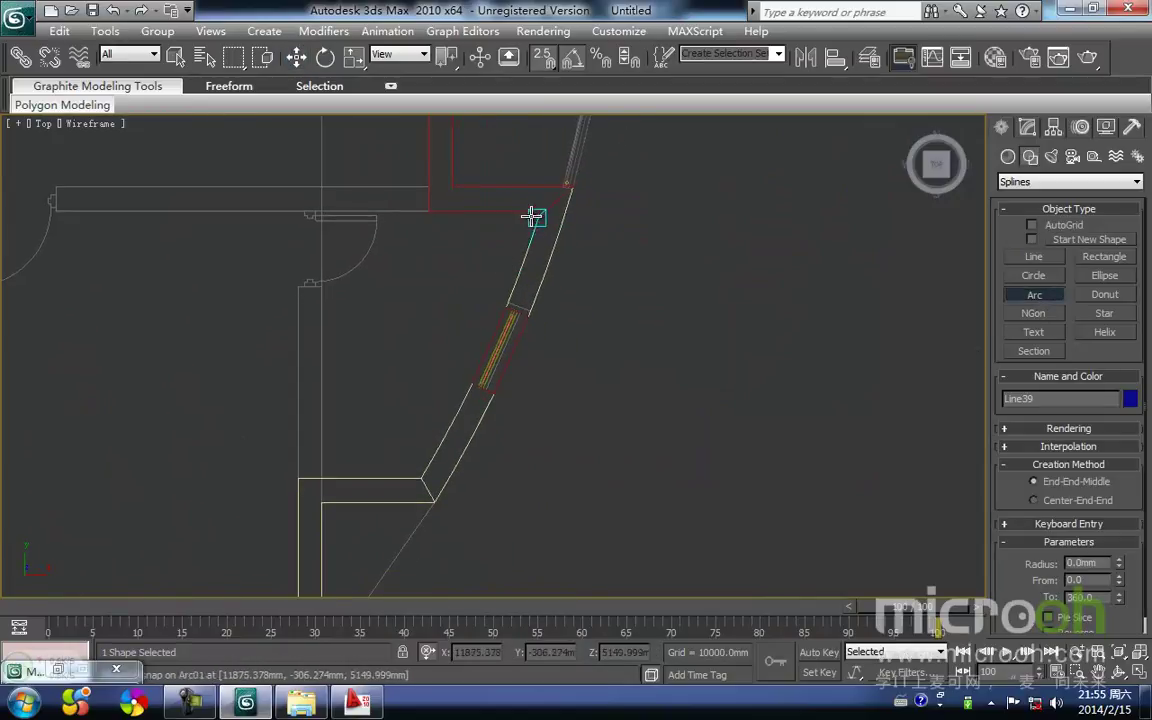
{"action": "left_click_drag", "start_coordinate": [394, 429], "coordinate": [418, 477]}
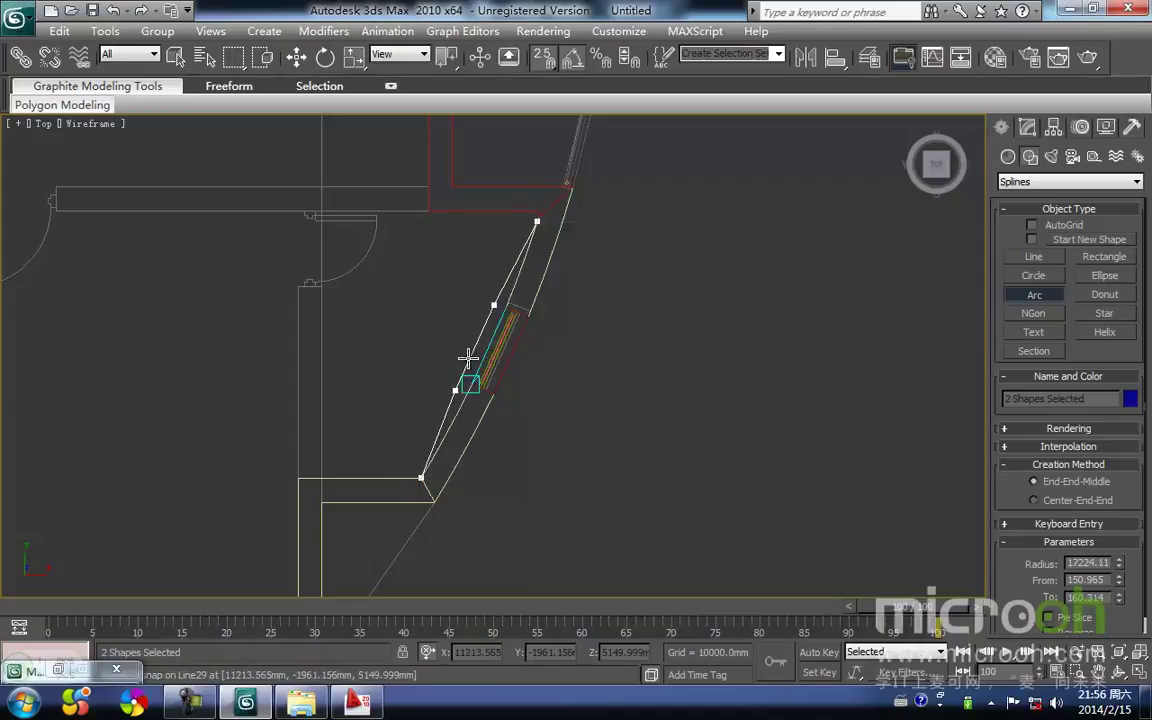
{"action": "left_click", "coordinate": [521, 376]}
Step: Isolate the slab outline and snap the arc's upper end vertex onto the line's end vertex
{"action": "key", "text": "w"}
{"action": "middle_click_drag", "start_coordinate": [584, 388], "coordinate": [591, 440]}
{"action": "key", "text": "alt+q"}
{"action": "middle_click_drag", "start_coordinate": [588, 373], "coordinate": [226, 335]}
{"action": "scroll", "coordinate": [386, 406], "scroll_direction": "up", "scroll_amount": 10}
{"action": "middle_click_drag", "start_coordinate": [305, 315], "coordinate": [385, 378]}
{"action": "key", "text": "1"}
{"action": "scroll", "coordinate": [417, 358], "scroll_direction": "up", "scroll_amount": 6}
{"action": "middle_click_drag", "start_coordinate": [145, 262], "coordinate": [390, 380]}
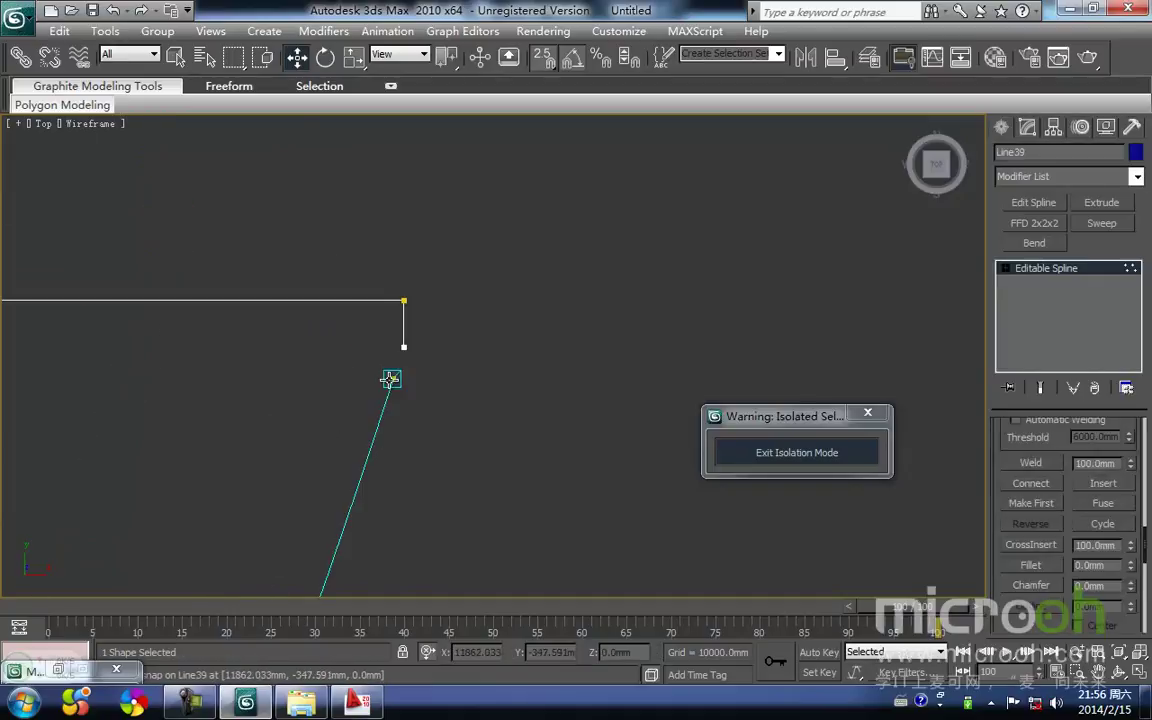
{"action": "left_click_drag", "start_coordinate": [374, 370], "coordinate": [405, 348]}
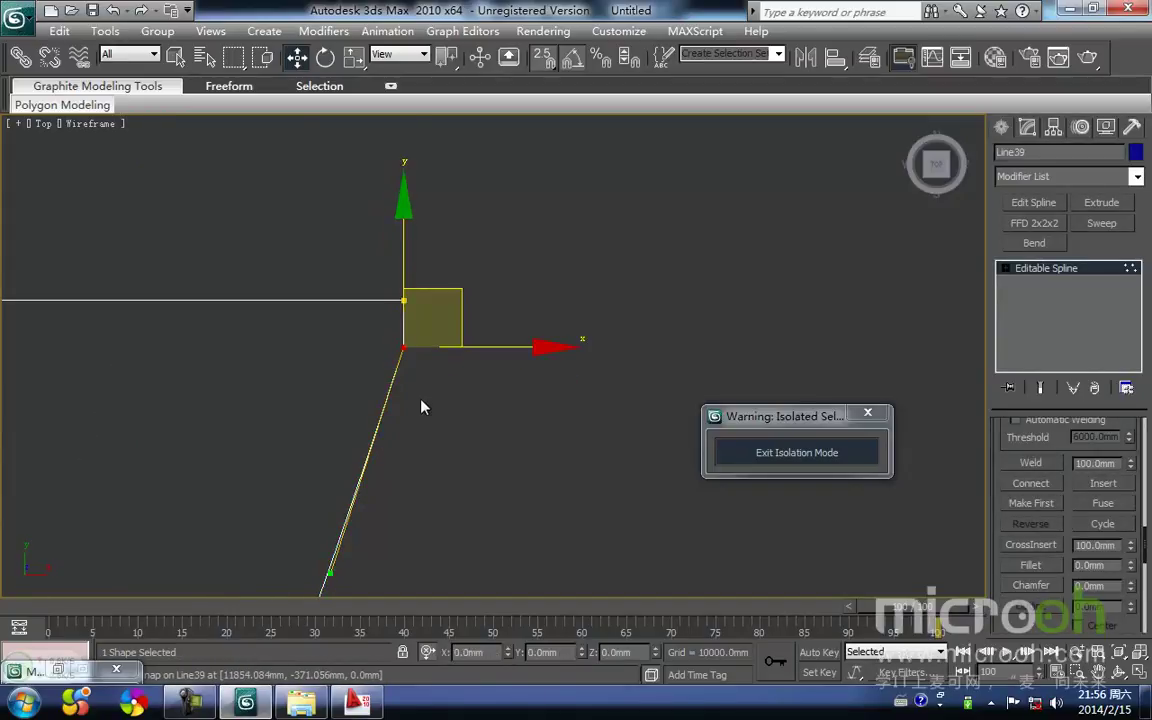
Step: Weld the overlapping vertices at the upper and lower joints between the arc and the line
{"action": "scroll", "coordinate": [419, 396], "scroll_direction": "down", "scroll_amount": 3}
{"action": "middle_click_drag", "start_coordinate": [393, 406], "coordinate": [449, 352]}
{"action": "right_click", "coordinate": [449, 312]}
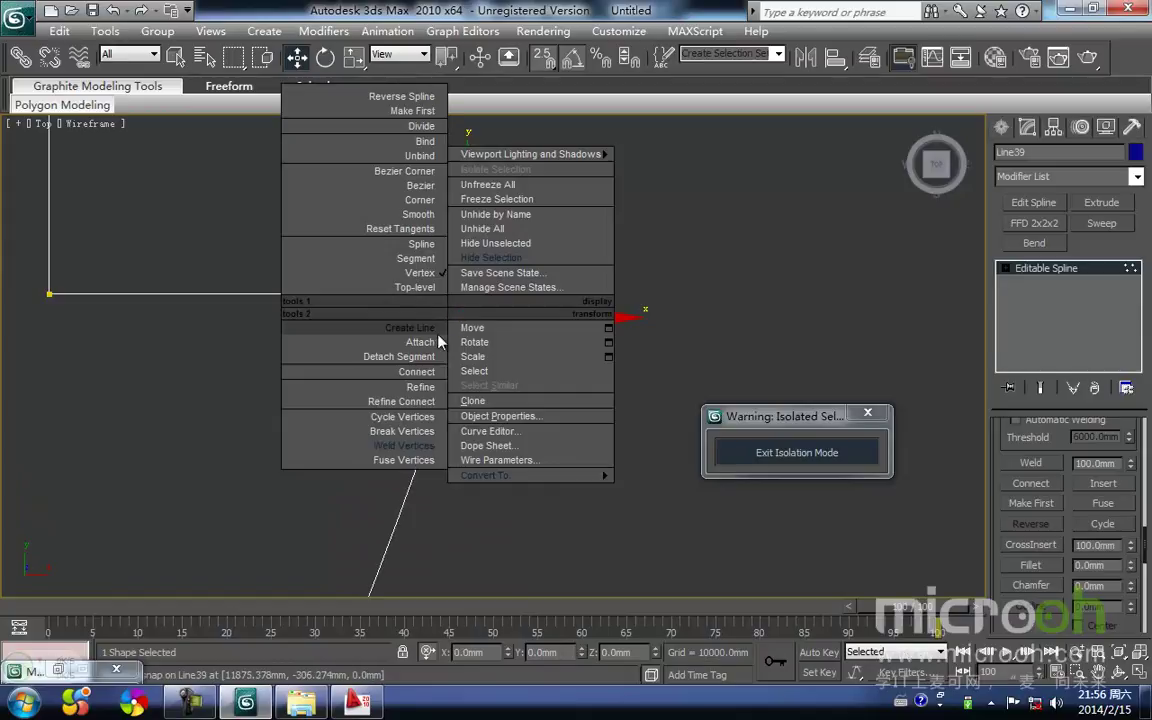
{"action": "left_click", "coordinate": [407, 449]}
{"action": "middle_click_drag", "start_coordinate": [415, 427], "coordinate": [535, 152]}
{"action": "scroll", "coordinate": [434, 405], "scroll_direction": "down", "scroll_amount": 4}
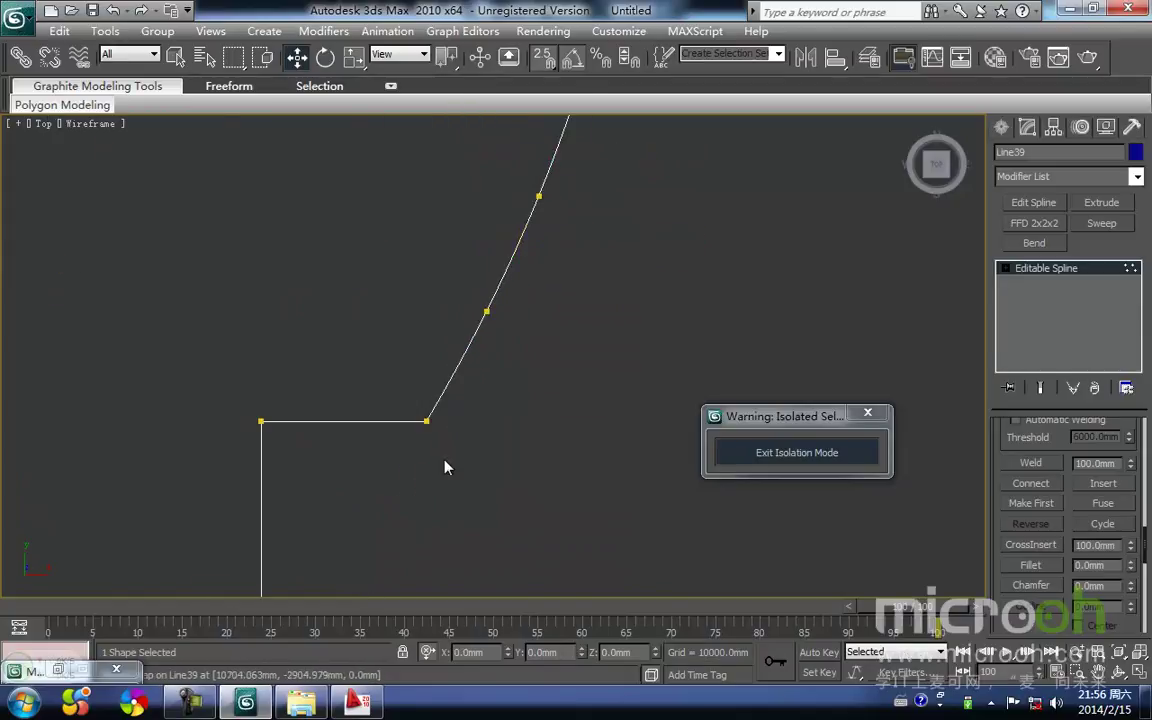
{"action": "left_click_drag", "start_coordinate": [443, 456], "coordinate": [414, 406]}
{"action": "right_click", "coordinate": [427, 416]}
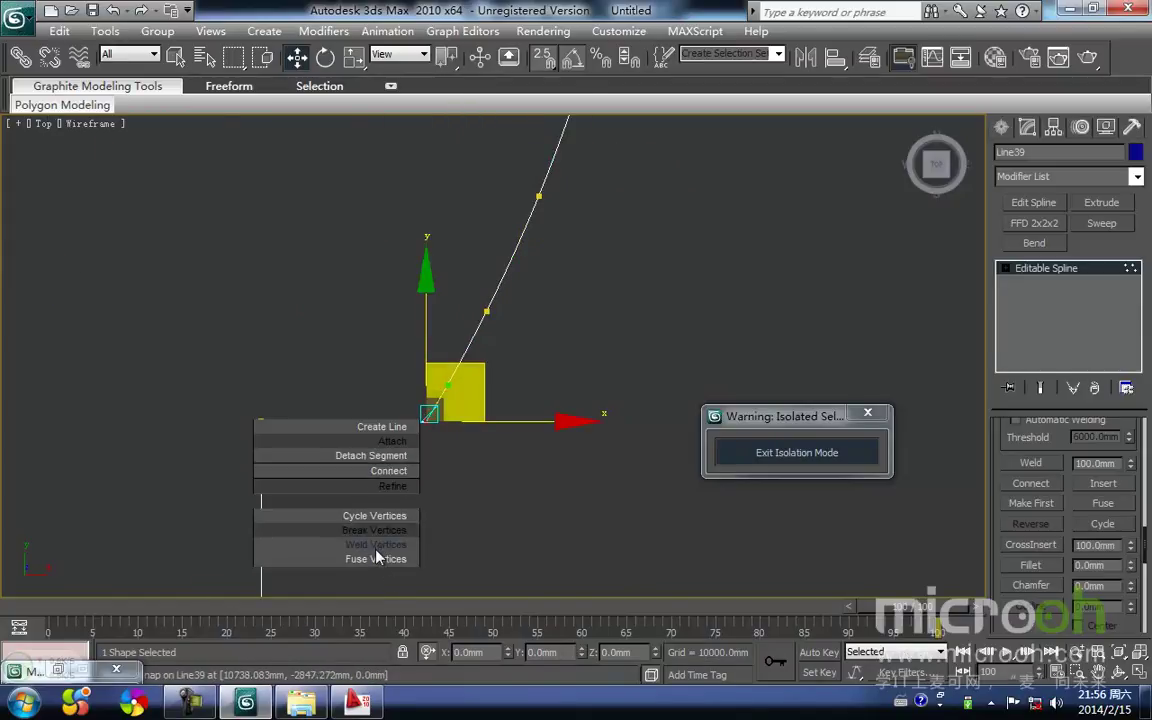
{"action": "left_click", "coordinate": [377, 558]}
{"action": "left_click", "coordinate": [427, 421]}
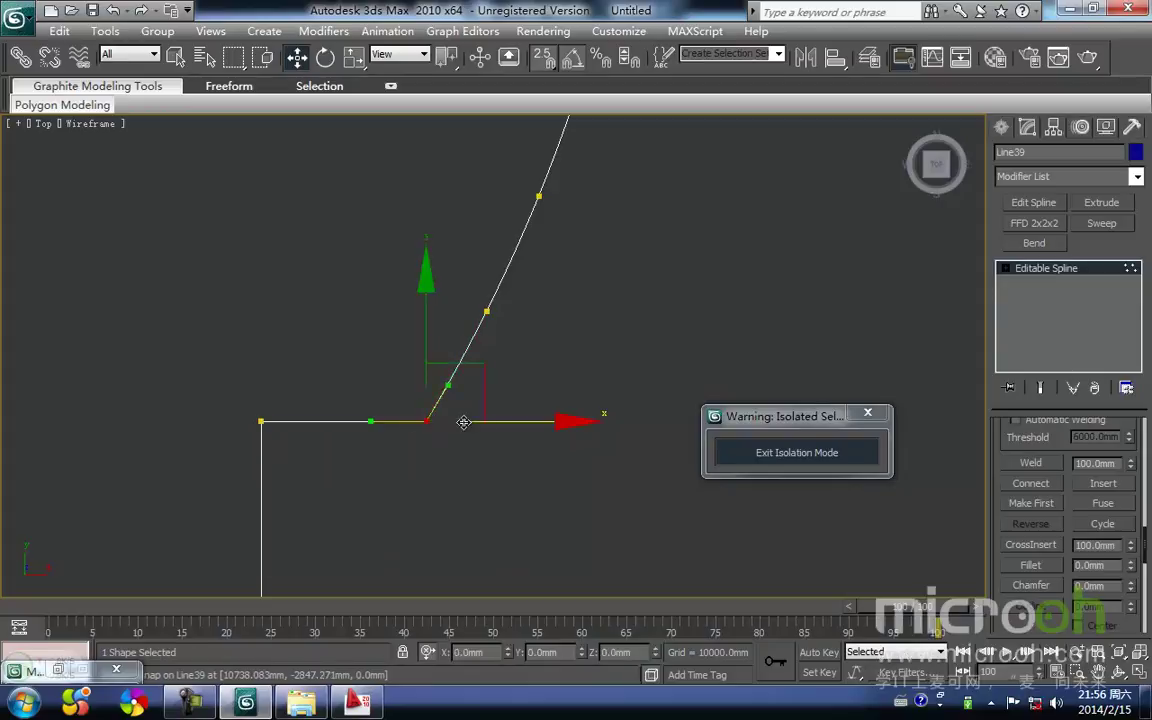
Step: Test the welded joints by moving their vertices, reverting each move
{"action": "left_click_drag", "start_coordinate": [480, 404], "coordinate": [501, 476]}
{"action": "key", "text": "ctrl+z"}
{"action": "scroll", "coordinate": [580, 260], "scroll_direction": "down", "scroll_amount": 4}
{"action": "middle_click_drag", "start_coordinate": [566, 244], "coordinate": [513, 379]}
{"action": "scroll", "coordinate": [513, 379], "scroll_direction": "up", "scroll_amount": 4}
{"action": "left_click", "coordinate": [470, 330]}
{"action": "left_click_drag", "start_coordinate": [527, 315], "coordinate": [629, 281]}
{"action": "right_click", "coordinate": [629, 281]}
{"action": "middle_click_drag", "start_coordinate": [551, 419], "coordinate": [538, 433]}
Step: Leave vertex editing, extrude the closed slab outline by 100 mm, and show it shaded
{"action": "key", "text": "1"}
{"action": "left_click", "coordinate": [519, 455]}
{"action": "scroll", "coordinate": [482, 430], "scroll_direction": "down", "scroll_amount": 5}
{"action": "middle_click_drag", "start_coordinate": [400, 489], "coordinate": [561, 402]}
{"action": "scroll", "coordinate": [561, 402], "scroll_direction": "down", "scroll_amount": 1}
{"action": "left_click_drag", "start_coordinate": [326, 256], "coordinate": [547, 361]}
{"action": "left_click", "coordinate": [1102, 203]}
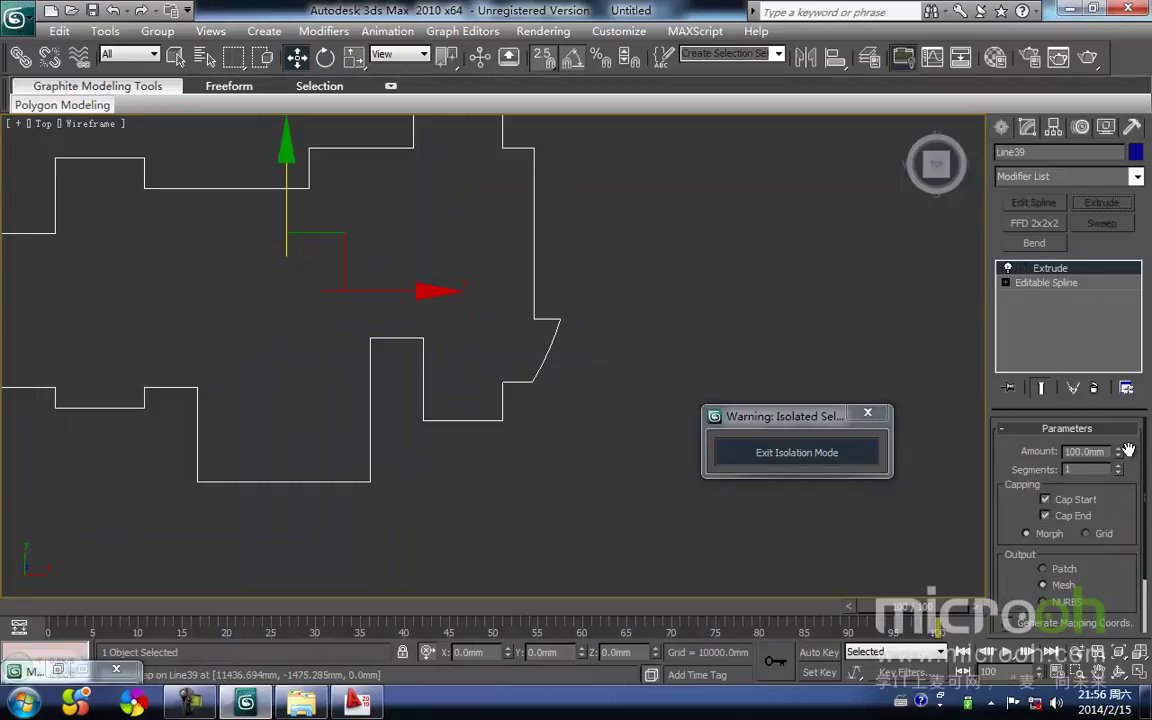
{"action": "middle_click_drag", "start_coordinate": [433, 293], "coordinate": [481, 278]}
{"action": "key", "text": "F3"}
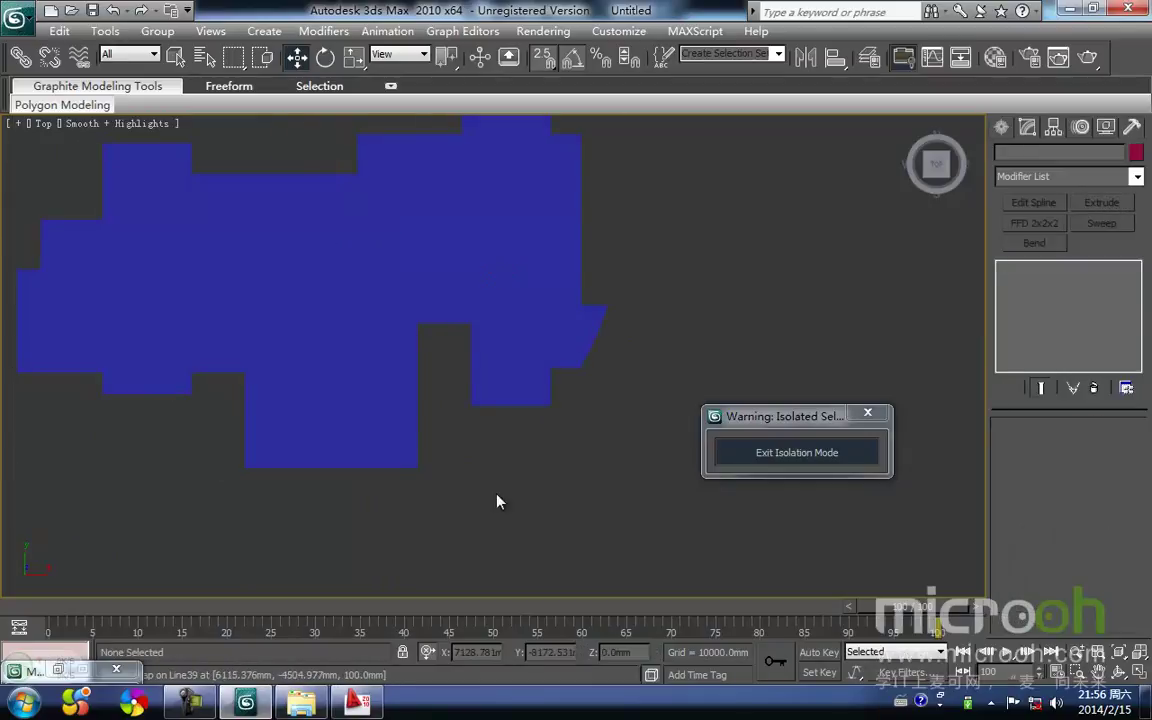
Step: Leave isolation, show the model as wireframe in front view, and raise the slab from ground level to the modelled floor
{"action": "left_click", "coordinate": [835, 456]}
{"action": "middle_click_drag", "start_coordinate": [363, 375], "coordinate": [494, 456]}
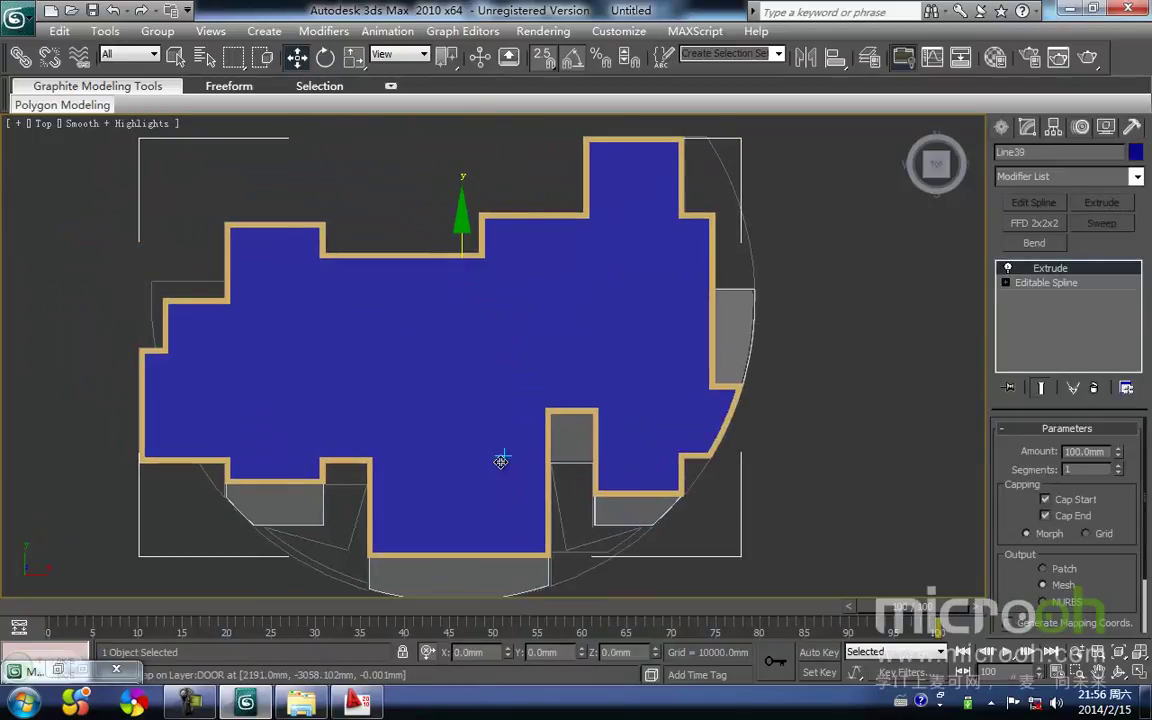
{"action": "key", "text": "f"}
{"action": "scroll", "coordinate": [445, 378], "scroll_direction": "up", "scroll_amount": 2}
{"action": "middle_click_drag", "start_coordinate": [431, 376], "coordinate": [426, 457]}
{"action": "key", "text": "F3"}
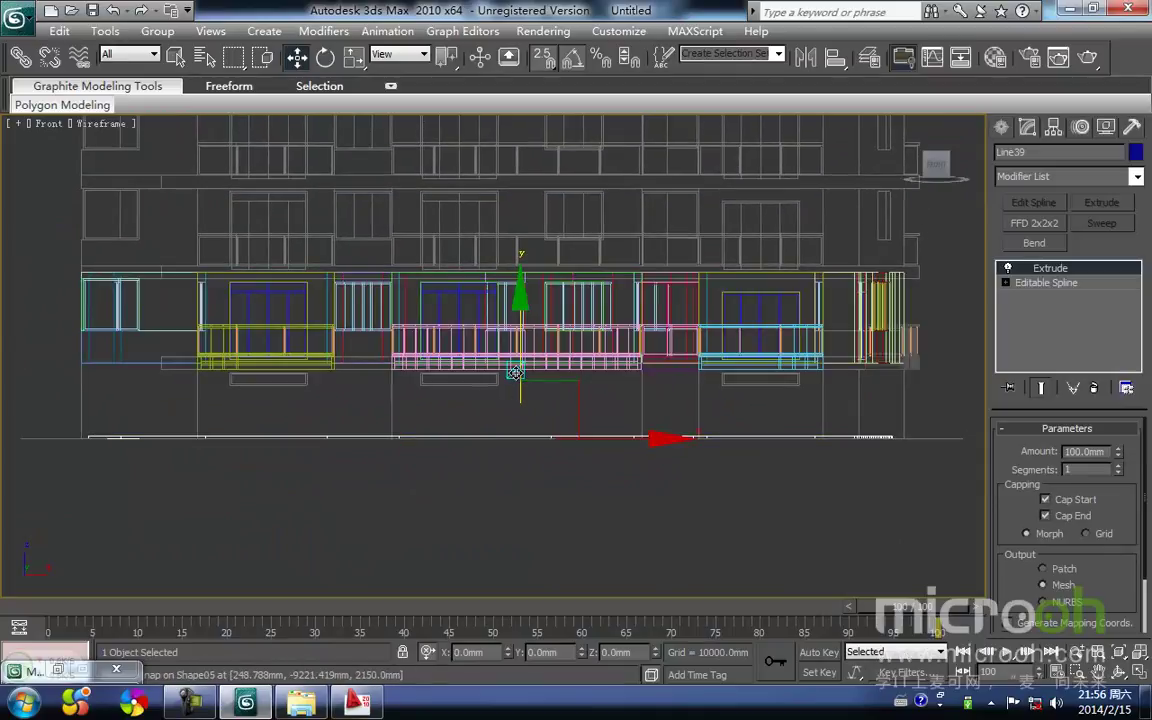
{"action": "left_click_drag", "start_coordinate": [520, 373], "coordinate": [497, 270]}
Step: Snap the slab's top edge vertically to the lower corner of the balcony door frame
{"action": "scroll", "coordinate": [235, 326], "scroll_direction": "up", "scroll_amount": 3}
{"action": "middle_click_drag", "start_coordinate": [159, 290], "coordinate": [660, 361]}
{"action": "scroll", "coordinate": [540, 360], "scroll_direction": "up", "scroll_amount": 2}
{"action": "middle_click_drag", "start_coordinate": [499, 378], "coordinate": [548, 293]}
{"action": "left_click_drag", "start_coordinate": [473, 276], "coordinate": [497, 436]}
{"action": "left_click_drag", "start_coordinate": [603, 467], "coordinate": [499, 436]}
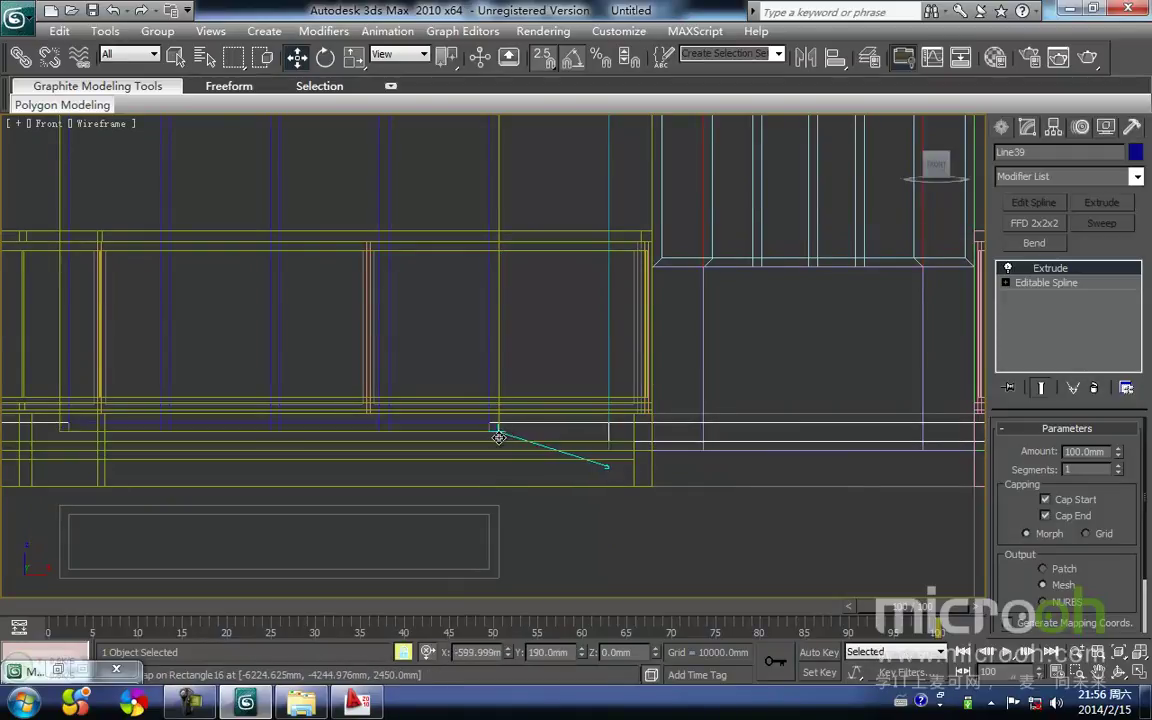
{"action": "left_click_drag", "start_coordinate": [601, 417], "coordinate": [509, 432]}
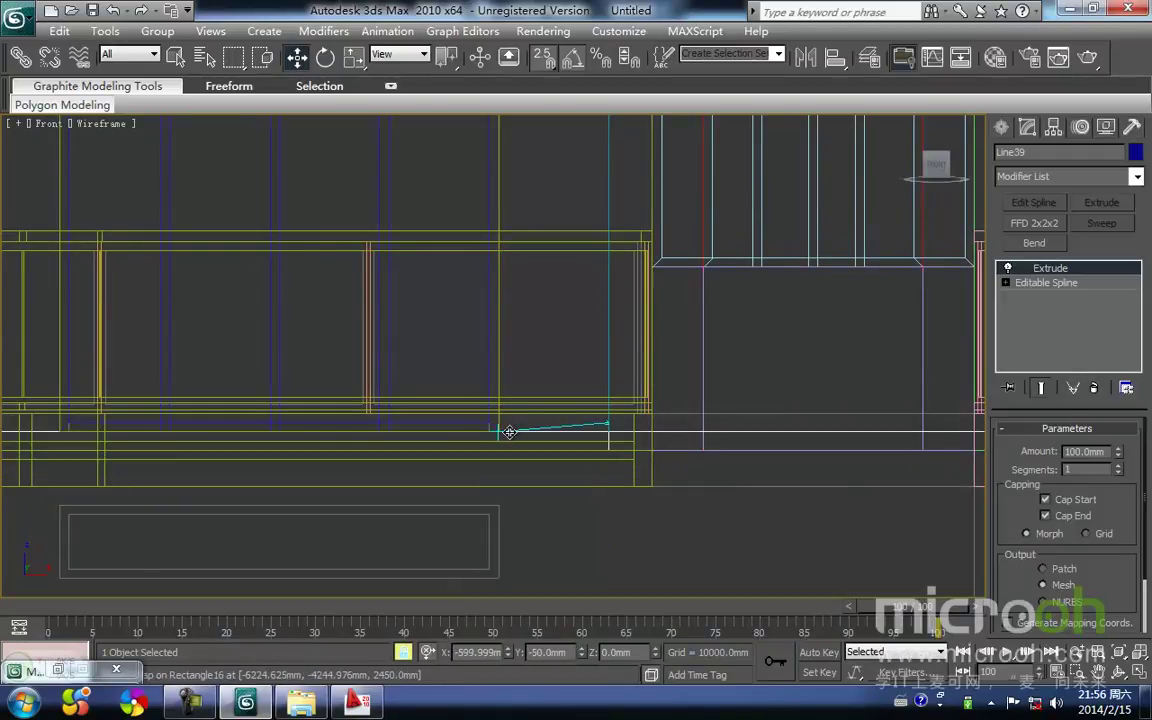
{"action": "middle_click_drag", "start_coordinate": [512, 429], "coordinate": [492, 385]}
Step: Show the model shaded, assign the 楼板 material to the floor slab, and close the material editor
{"action": "key", "text": "F3"}
{"action": "scroll", "coordinate": [530, 370], "scroll_direction": "down", "scroll_amount": 6}
{"action": "mouse_move", "coordinate": [552, 354]}
{"action": "middle_mouse_down"}
{"action": "mouse_move", "coordinate": [483, 370]}
{"action": "mouse_move", "coordinate": [559, 440]}
{"action": "middle_mouse_up"}
{"action": "scroll", "coordinate": [558, 443], "scroll_direction": "up", "scroll_amount": 2}
{"action": "key", "text": "m"}
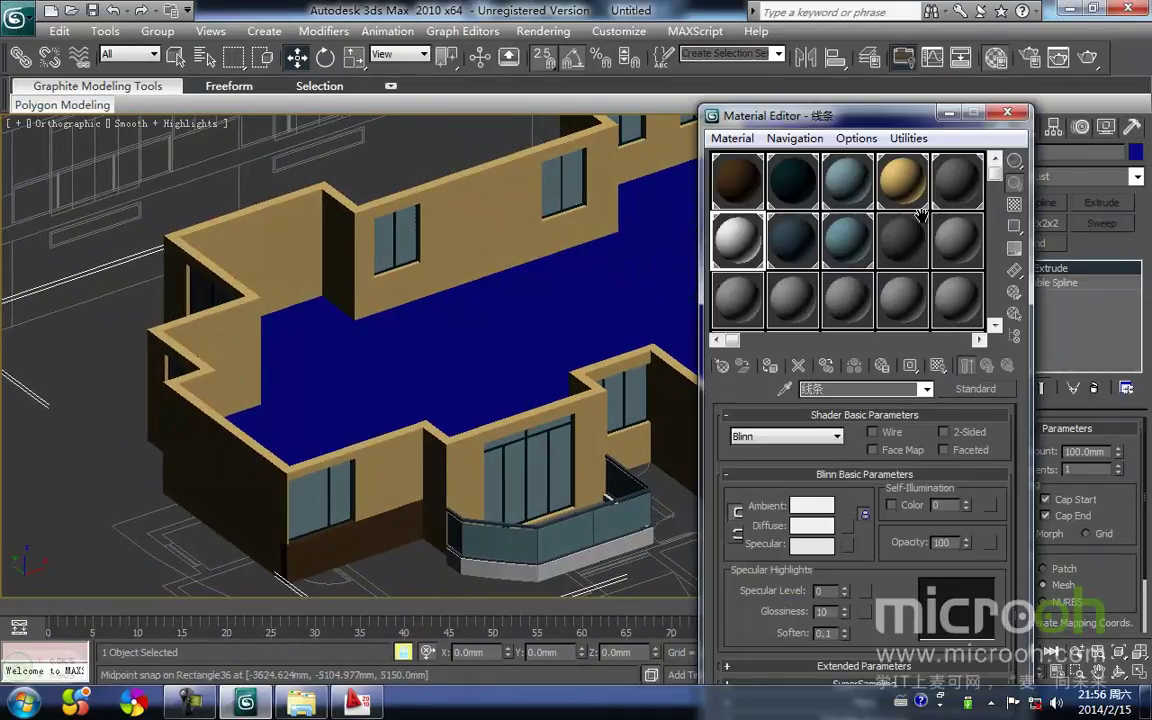
{"action": "left_click", "coordinate": [912, 257]}
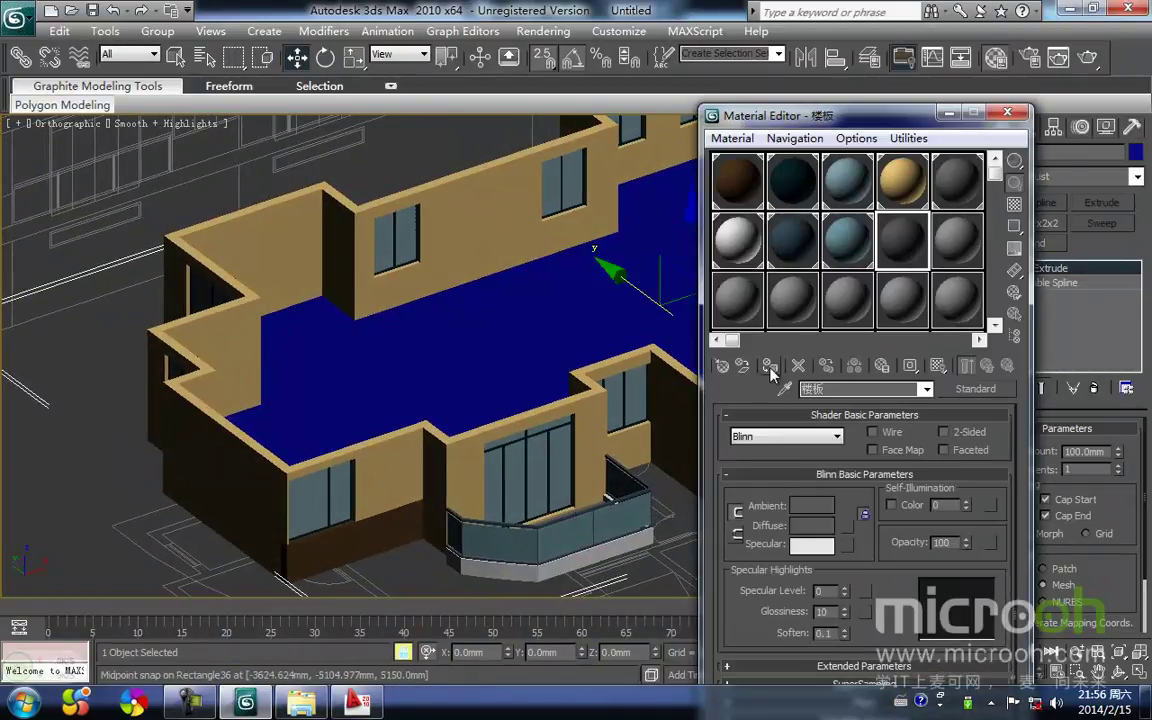
{"action": "left_click", "coordinate": [771, 368]}
{"action": "scroll", "coordinate": [294, 368], "scroll_direction": "down", "scroll_amount": 3}
{"action": "left_click", "coordinate": [468, 533]}
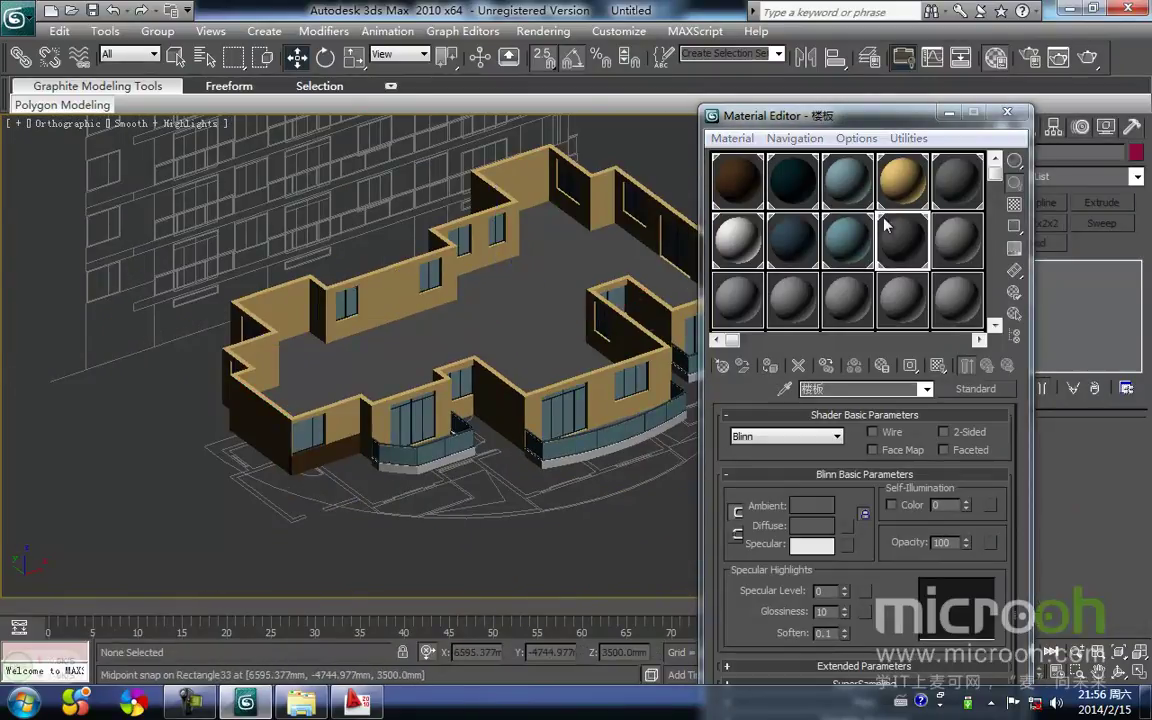
{"action": "left_click", "coordinate": [1007, 113]}
Step: Switch to AutoCAD to examine the horizontal floor bands of the elevation down to the 架空层, and return to 3ds Max
{"action": "middle_click_drag", "start_coordinate": [691, 428], "coordinate": [598, 460]}
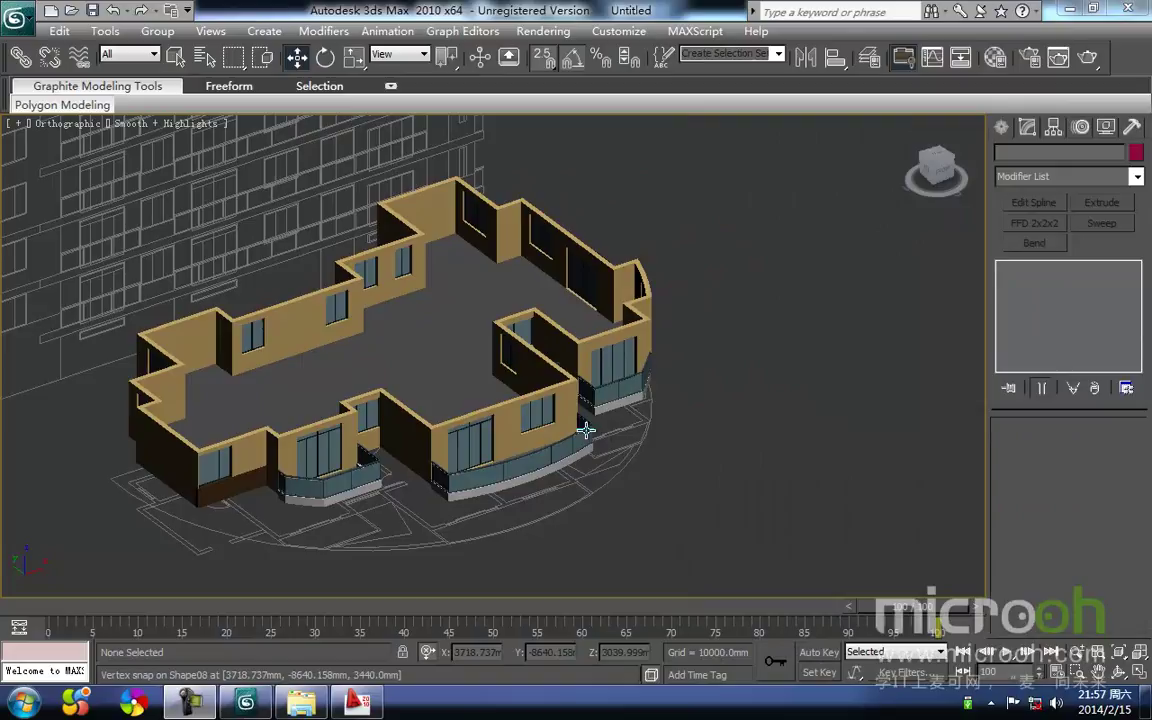
{"action": "middle_click_drag", "start_coordinate": [585, 431], "coordinate": [579, 483]}
{"action": "key", "text": "f"}
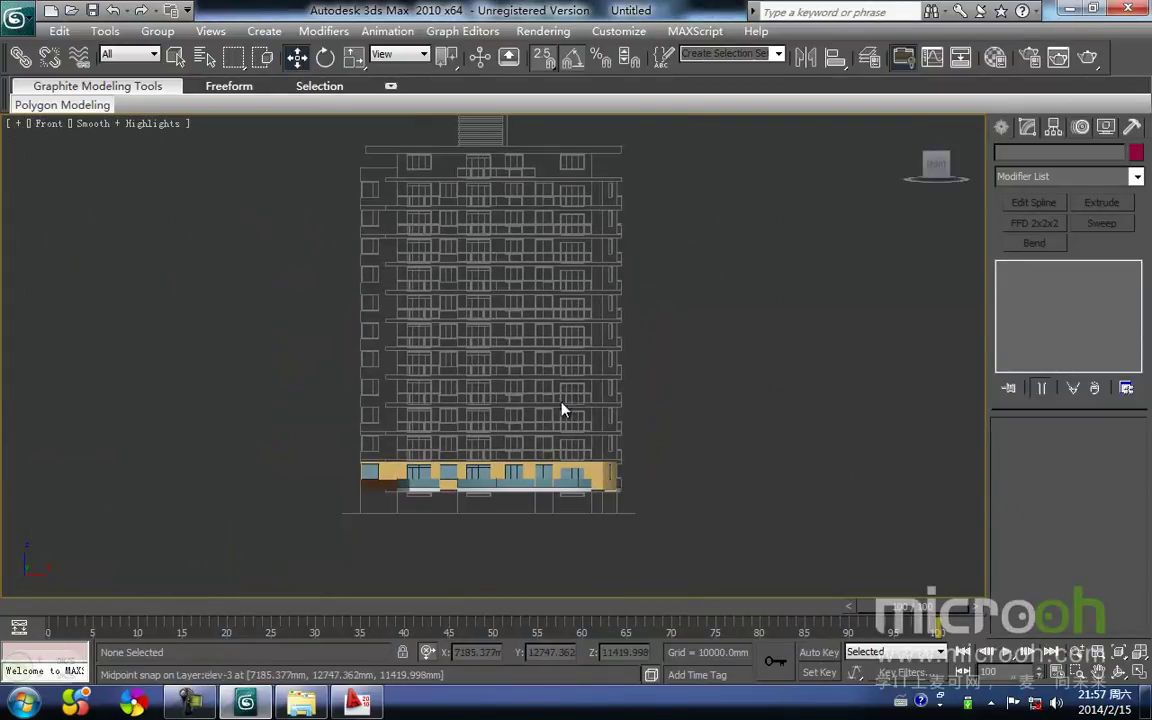
{"action": "left_click", "coordinate": [370, 705]}
{"action": "scroll", "coordinate": [540, 415], "scroll_direction": "down", "scroll_amount": 4}
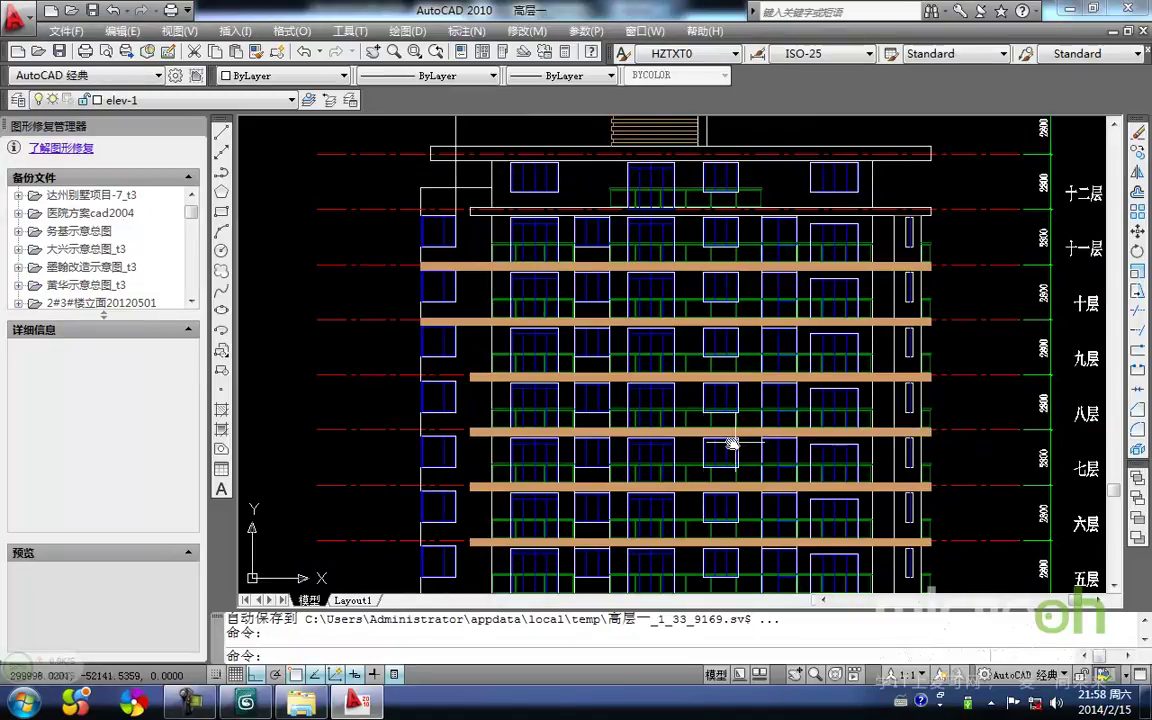
{"action": "middle_click_drag", "start_coordinate": [467, 439], "coordinate": [424, 324]}
{"action": "middle_click_drag", "start_coordinate": [507, 514], "coordinate": [536, 442]}
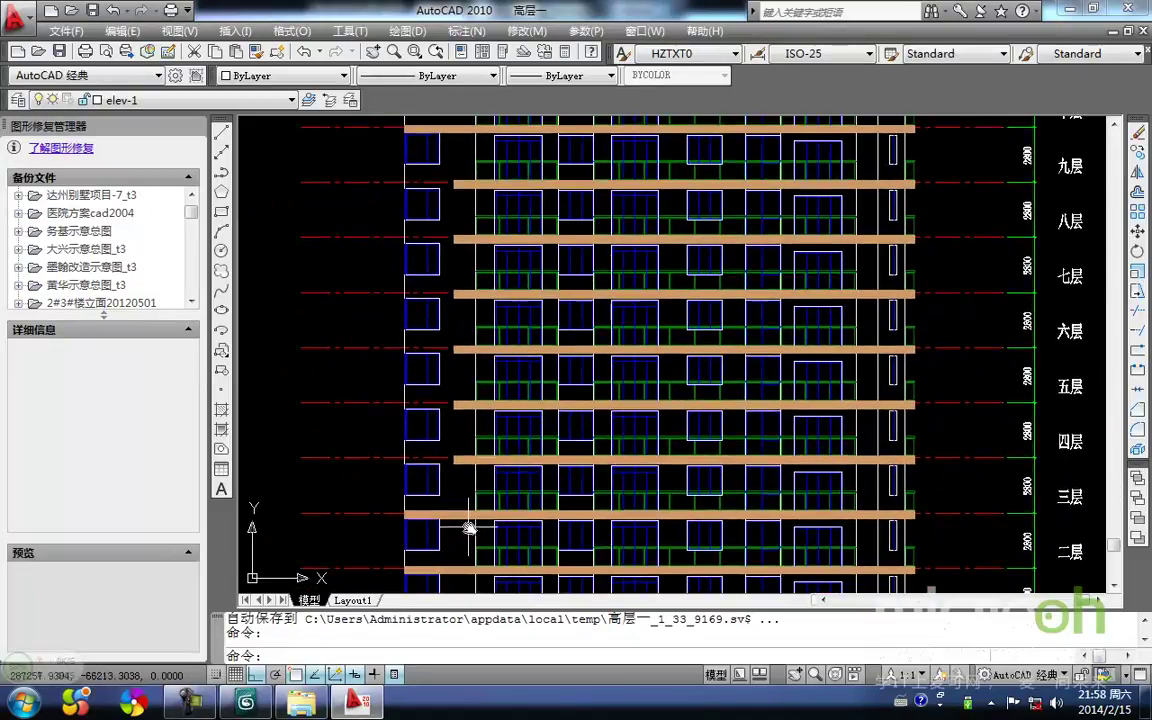
{"action": "mouse_move", "coordinate": [694, 519]}
{"action": "middle_mouse_down"}
{"action": "mouse_move", "coordinate": [674, 417]}
{"action": "mouse_move", "coordinate": [609, 437]}
{"action": "mouse_move", "coordinate": [622, 422]}
{"action": "middle_mouse_up"}
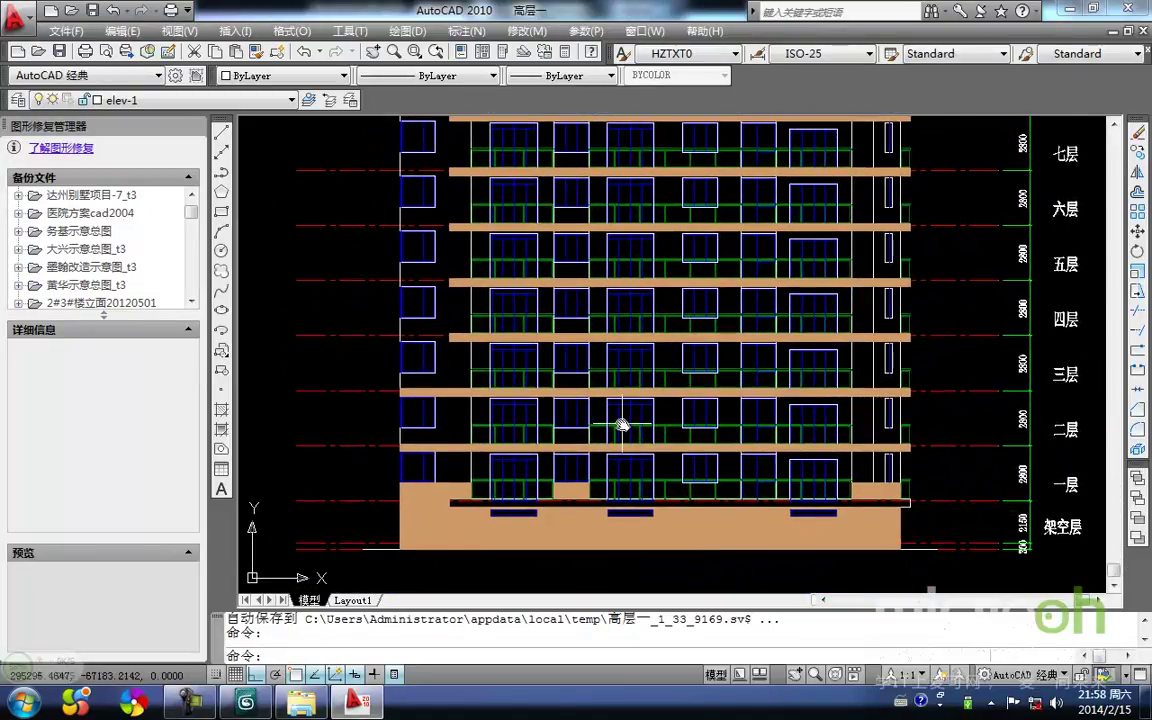
{"action": "left_click", "coordinate": [357, 714]}
Step: In top view, trace the plan's curved outline with an arc from the side balcony's outer corner to the curve's upper end
{"action": "middle_click_drag", "start_coordinate": [571, 470], "coordinate": [566, 480]}
{"action": "key", "text": "t"}
{"action": "scroll", "coordinate": [717, 480], "scroll_direction": "up", "scroll_amount": 3}
{"action": "middle_click_drag", "start_coordinate": [690, 415], "coordinate": [562, 521]}
{"action": "scroll", "coordinate": [562, 522], "scroll_direction": "up", "scroll_amount": 3}
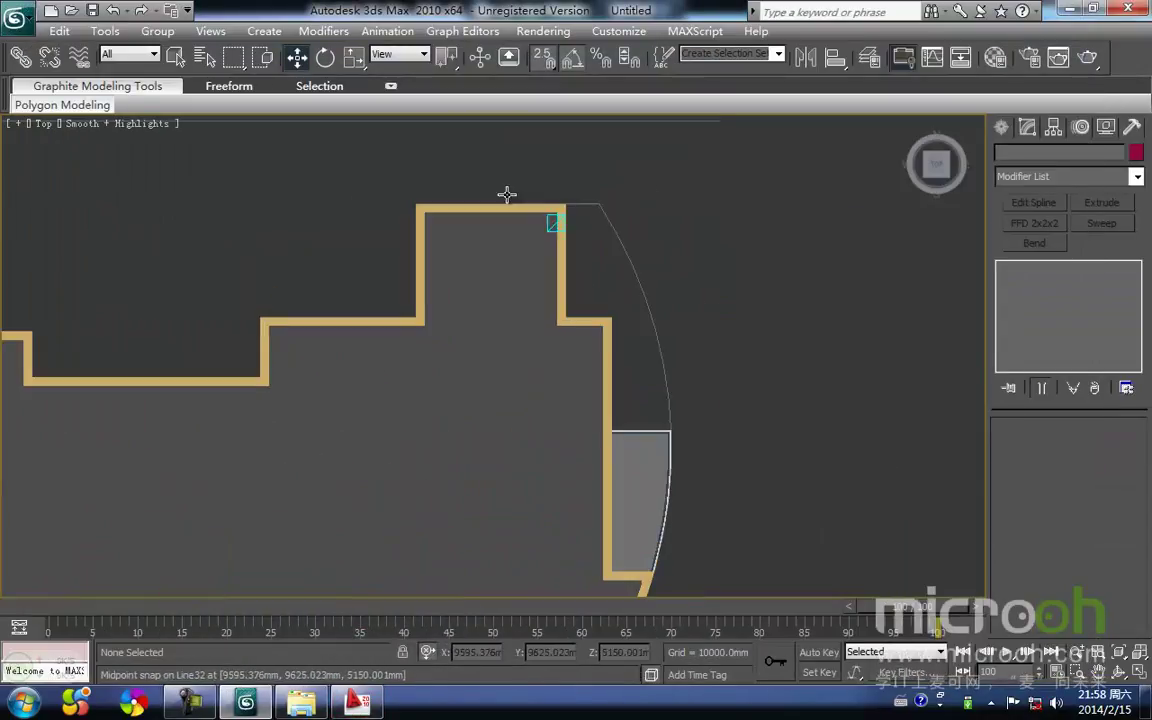
{"action": "left_click", "coordinate": [1002, 128]}
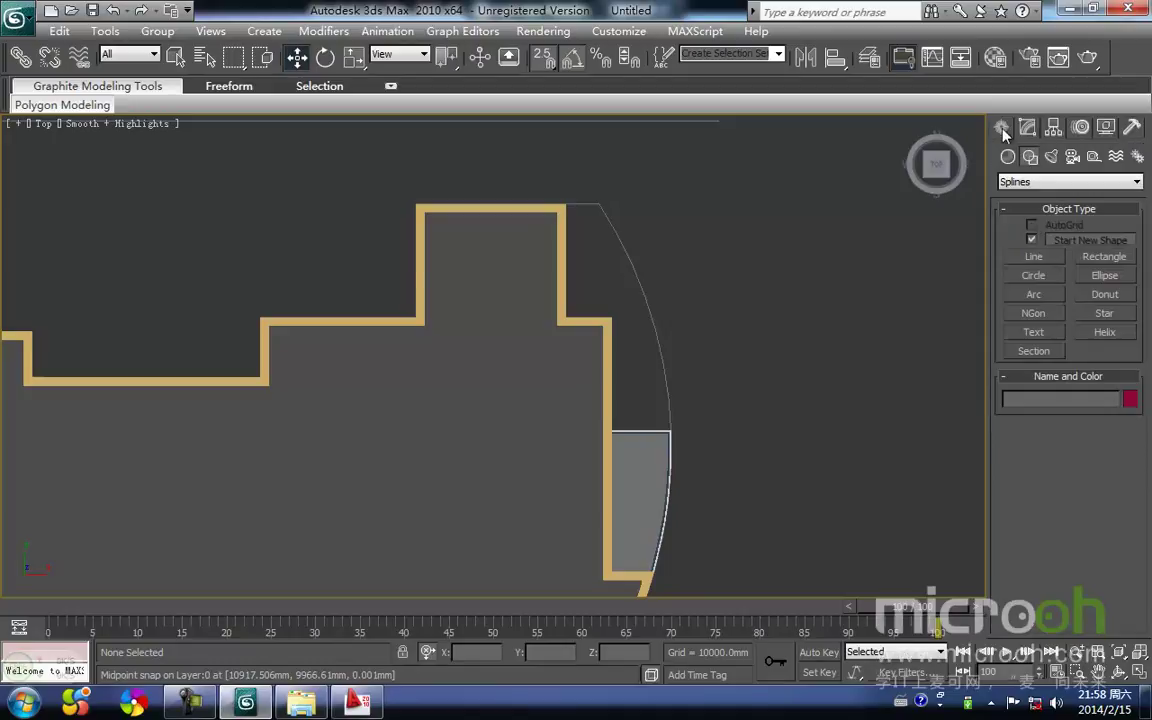
{"action": "left_click", "coordinate": [1034, 295]}
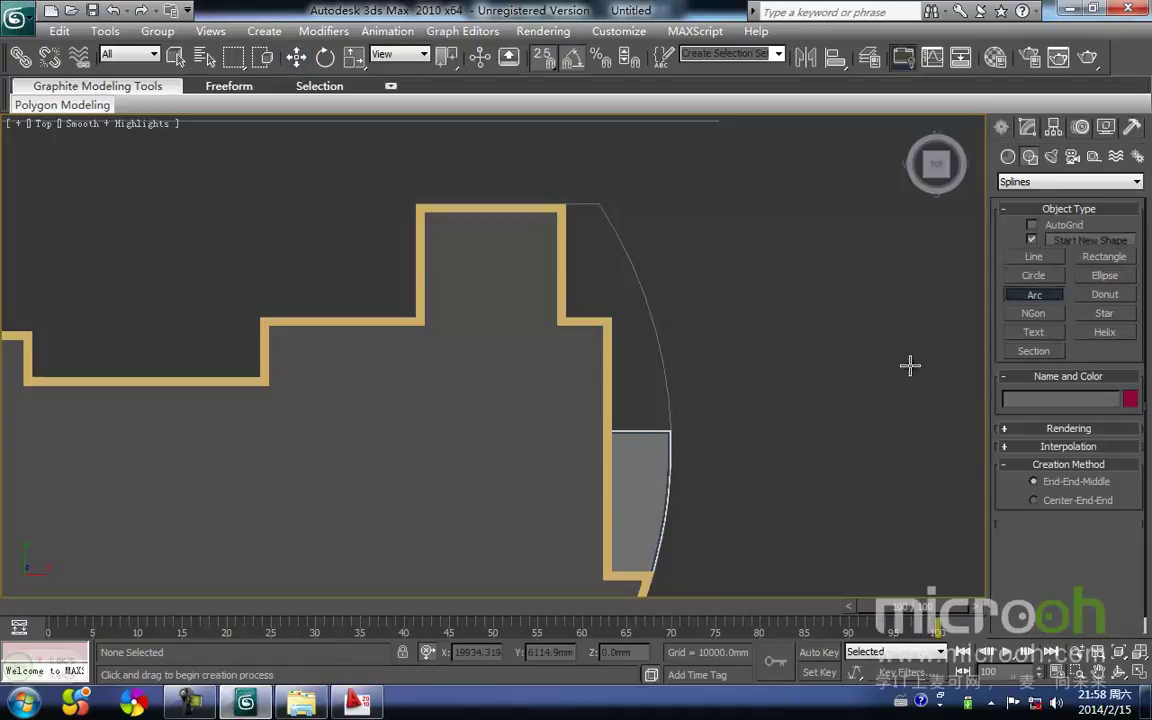
{"action": "left_click_drag", "start_coordinate": [676, 426], "coordinate": [599, 204]}
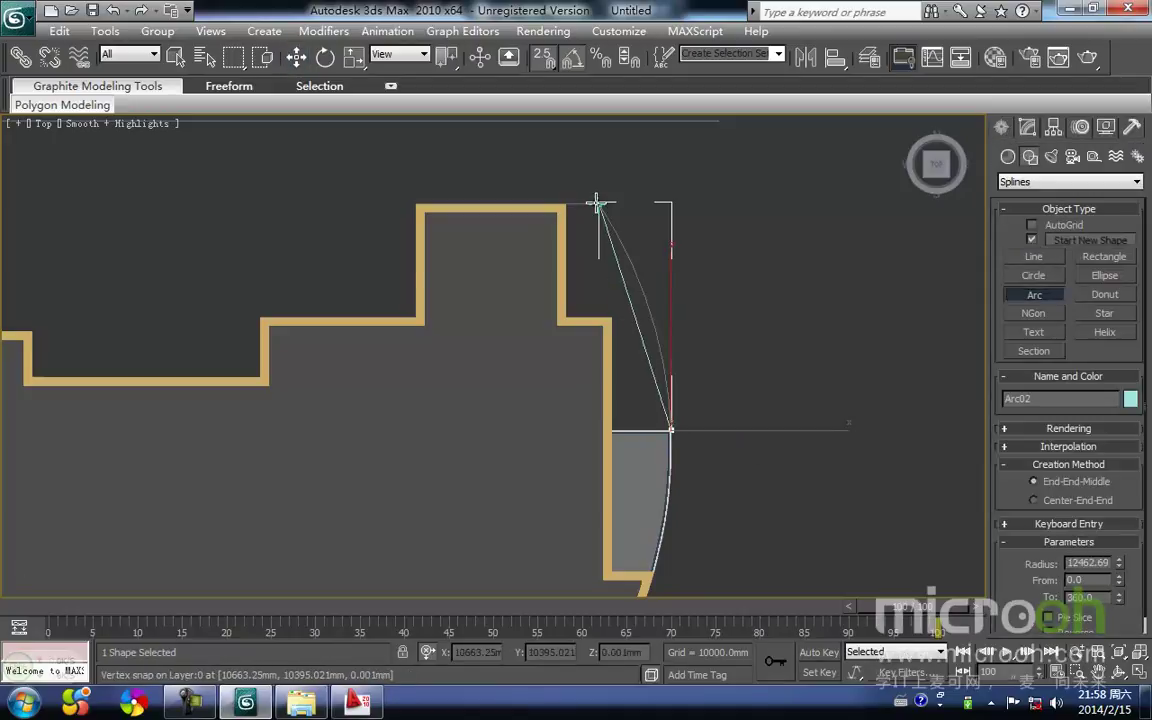
Step: Draw a straight line from the upper wall corner to the arc's upper end
{"action": "left_click", "coordinate": [1033, 258]}
{"action": "left_click", "coordinate": [566, 203]}
{"action": "left_click", "coordinate": [598, 203]}
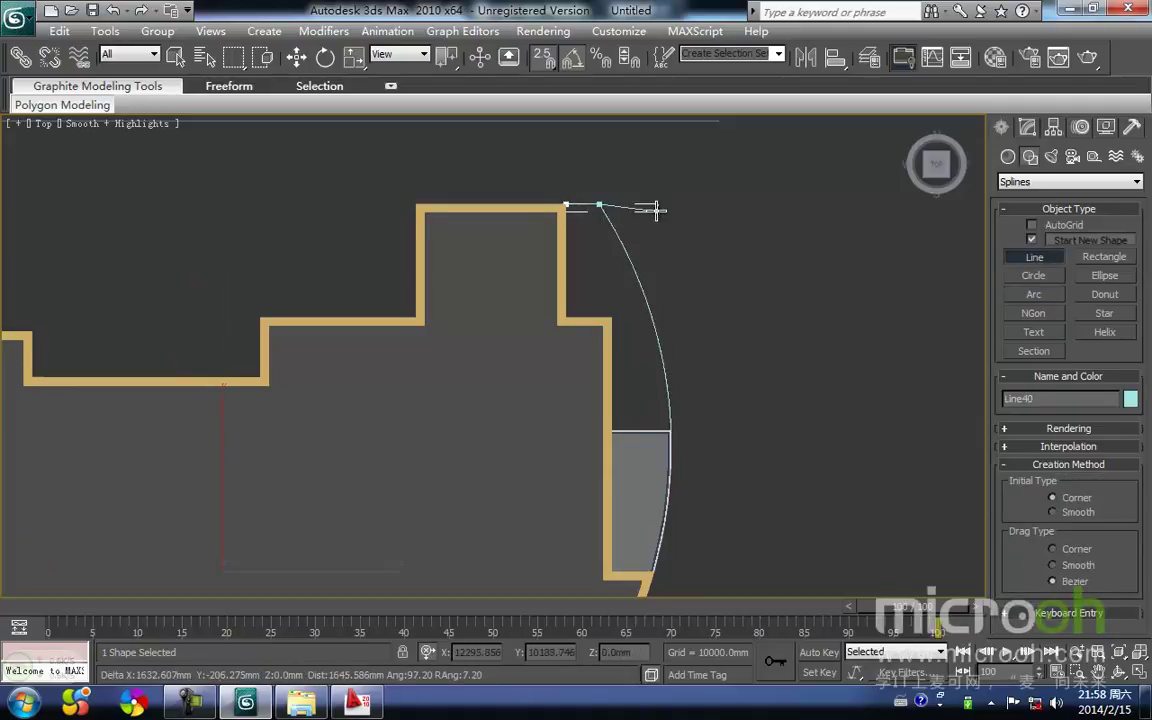
{"action": "right_click", "coordinate": [655, 213]}
{"action": "right_click", "coordinate": [656, 220]}
Step: Try to weld the line's end vertex to the arc's upper end
{"action": "scroll", "coordinate": [637, 274], "scroll_direction": "up", "scroll_amount": 3}
{"action": "mouse_move", "coordinate": [656, 221]}
{"action": "middle_mouse_down"}
{"action": "mouse_move", "coordinate": [607, 339]}
{"action": "mouse_move", "coordinate": [585, 354]}
{"action": "middle_mouse_up"}
{"action": "scroll", "coordinate": [607, 339], "scroll_direction": "up", "scroll_amount": 3}
{"action": "key", "text": "1"}
{"action": "left_click_drag", "start_coordinate": [691, 292], "coordinate": [639, 259]}
{"action": "right_click", "coordinate": [637, 257]}
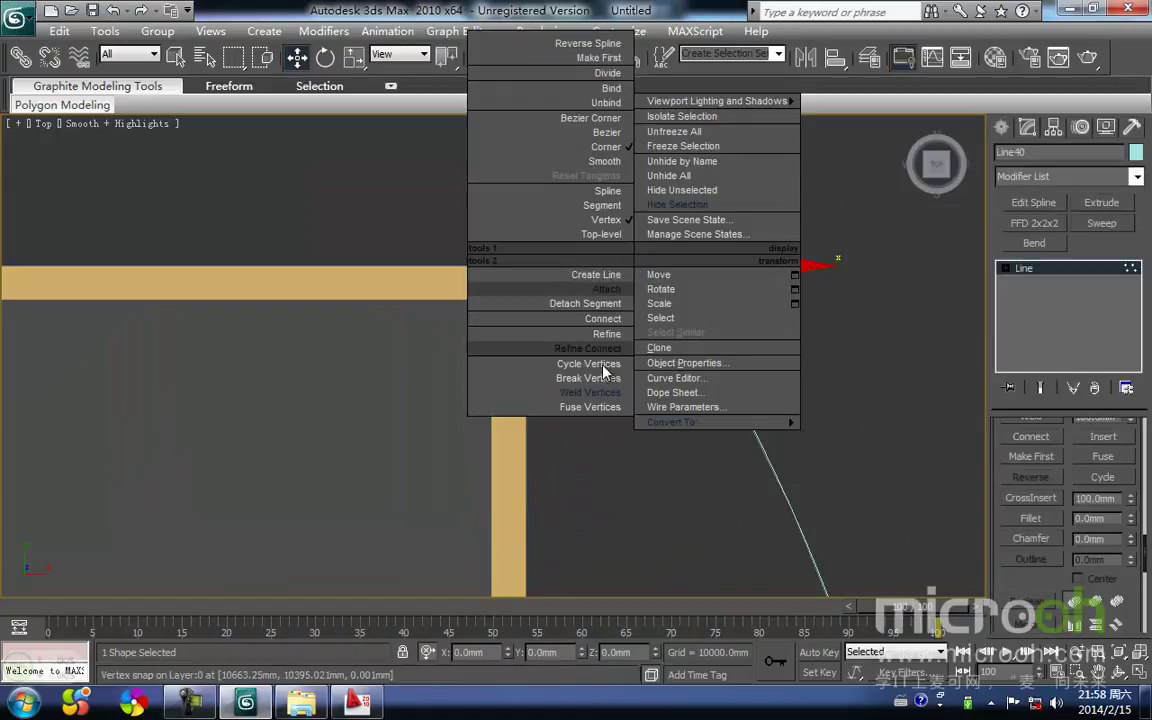
{"action": "left_click", "coordinate": [593, 398]}
{"action": "left_click", "coordinate": [731, 358]}
Step: Test the joint by moving the line's end vertex and undo the move
{"action": "middle_click_drag", "start_coordinate": [733, 362], "coordinate": [681, 384]}
{"action": "left_click_drag", "start_coordinate": [607, 288], "coordinate": [676, 230]}
{"action": "key", "text": "ctrl+z"}
{"action": "left_click", "coordinate": [655, 309]}
{"action": "left_click", "coordinate": [608, 289]}
{"action": "right_click", "coordinate": [607, 290]}
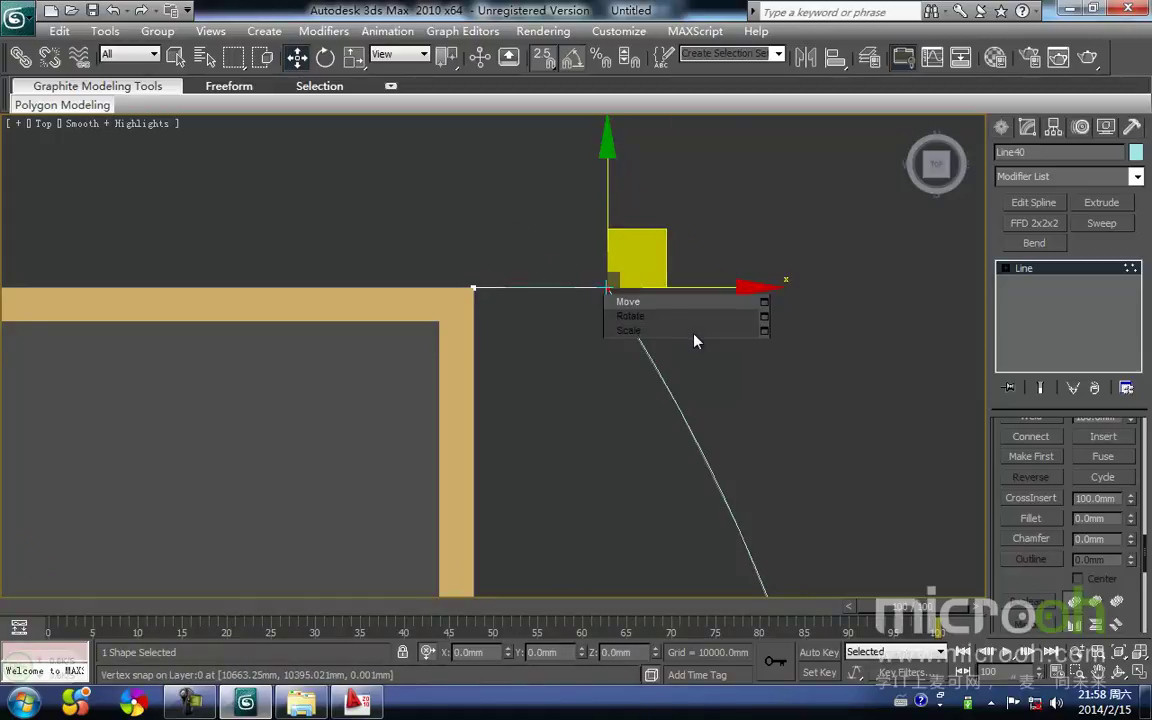
{"action": "left_click", "coordinate": [692, 332]}
{"action": "left_click", "coordinate": [642, 355]}
{"action": "middle_click_drag", "start_coordinate": [695, 372], "coordinate": [576, 247]}
{"action": "scroll", "coordinate": [568, 310], "scroll_direction": "down", "scroll_amount": 2}
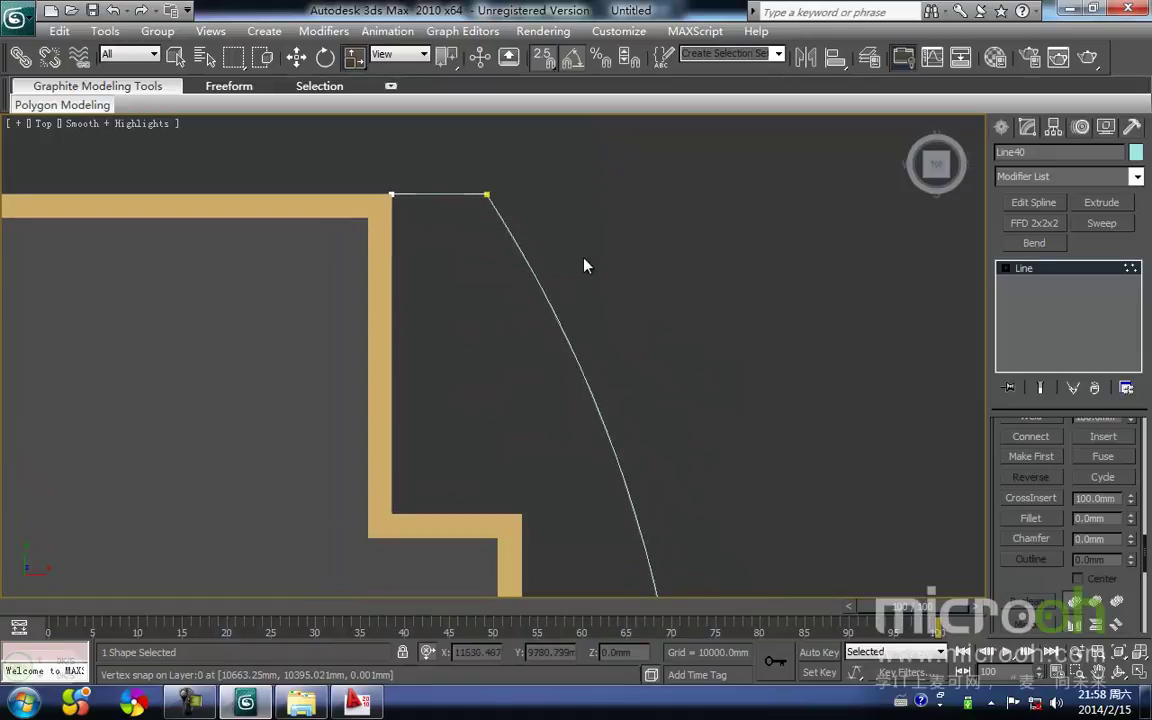
{"action": "middle_click_drag", "start_coordinate": [613, 305], "coordinate": [540, 263]}
{"action": "scroll", "coordinate": [540, 263], "scroll_direction": "down", "scroll_amount": 2}
{"action": "key", "text": "1"}
{"action": "left_click", "coordinate": [588, 280]}
Step: Attach the arc to the straight line so both form one shape
{"action": "middle_click_drag", "start_coordinate": [430, 204], "coordinate": [508, 376]}
{"action": "scroll", "coordinate": [508, 376], "scroll_direction": "up", "scroll_amount": 4}
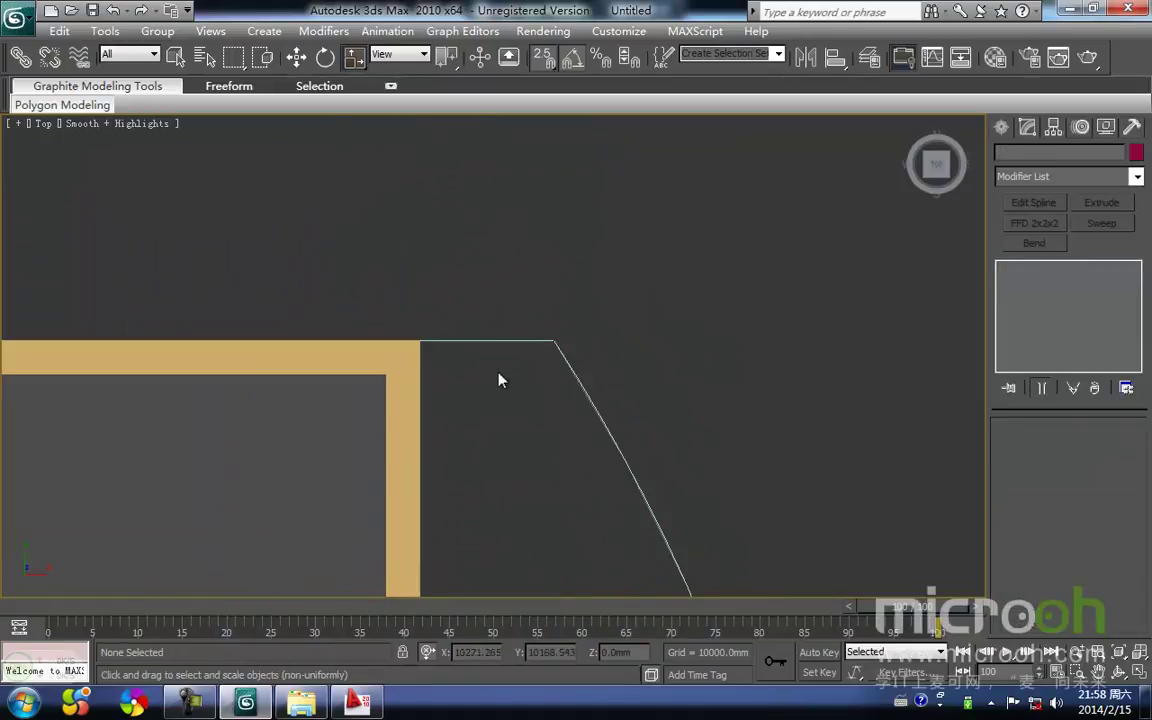
{"action": "left_click_drag", "start_coordinate": [469, 281], "coordinate": [495, 369]}
{"action": "right_click", "coordinate": [511, 338]}
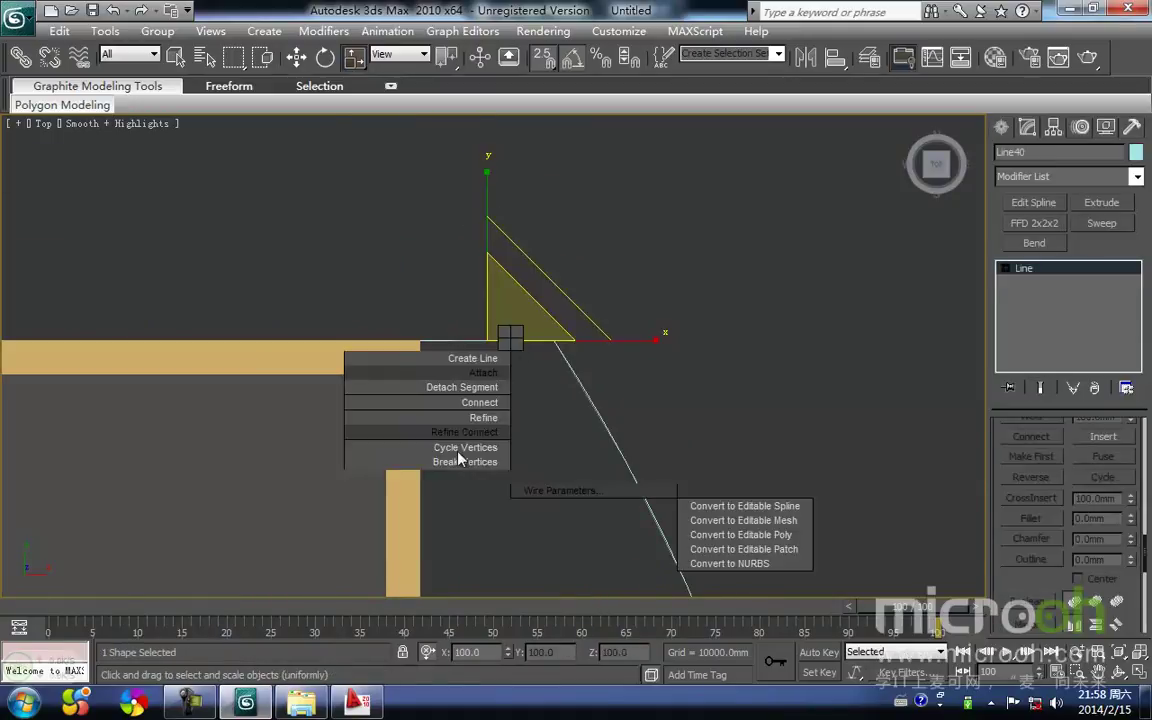
{"action": "left_click", "coordinate": [480, 374]}
{"action": "left_click", "coordinate": [604, 423]}
{"action": "left_click", "coordinate": [642, 389]}
Step: Weld the overlapping vertices where the line meets the arc, and leave vertex editing
{"action": "middle_click_drag", "start_coordinate": [642, 389], "coordinate": [616, 322]}
{"action": "scroll", "coordinate": [507, 340], "scroll_direction": "up", "scroll_amount": 2}
{"action": "left_click", "coordinate": [490, 243]}
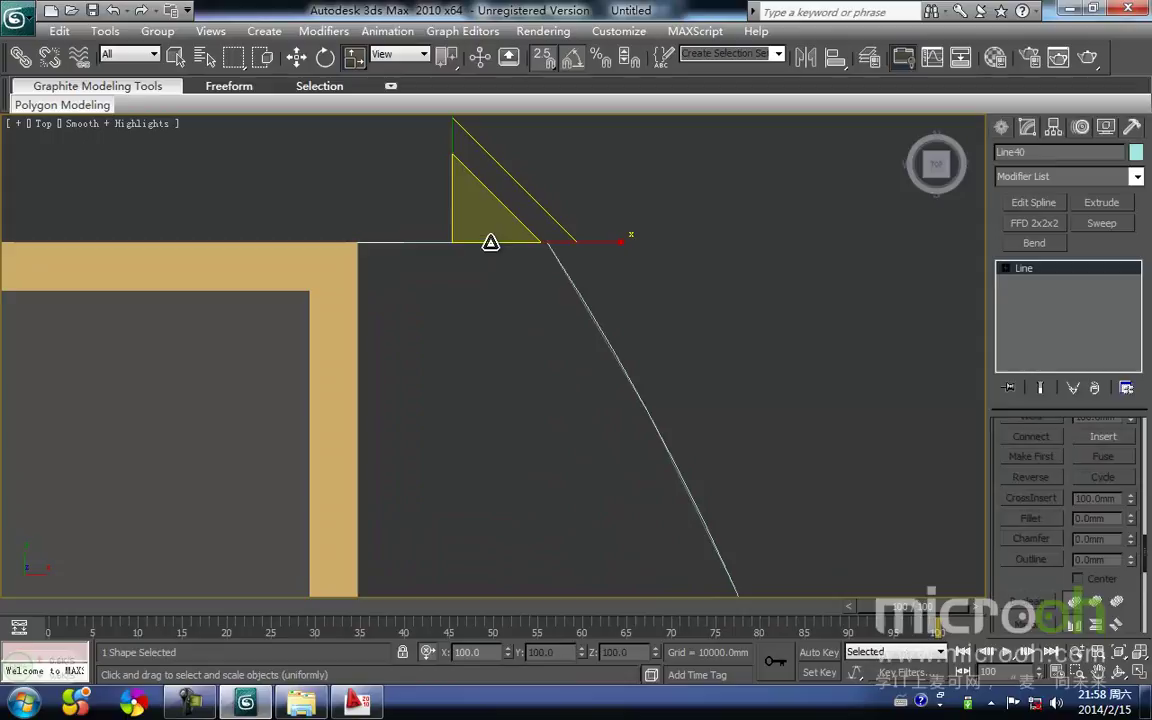
{"action": "right_click", "coordinate": [490, 243]}
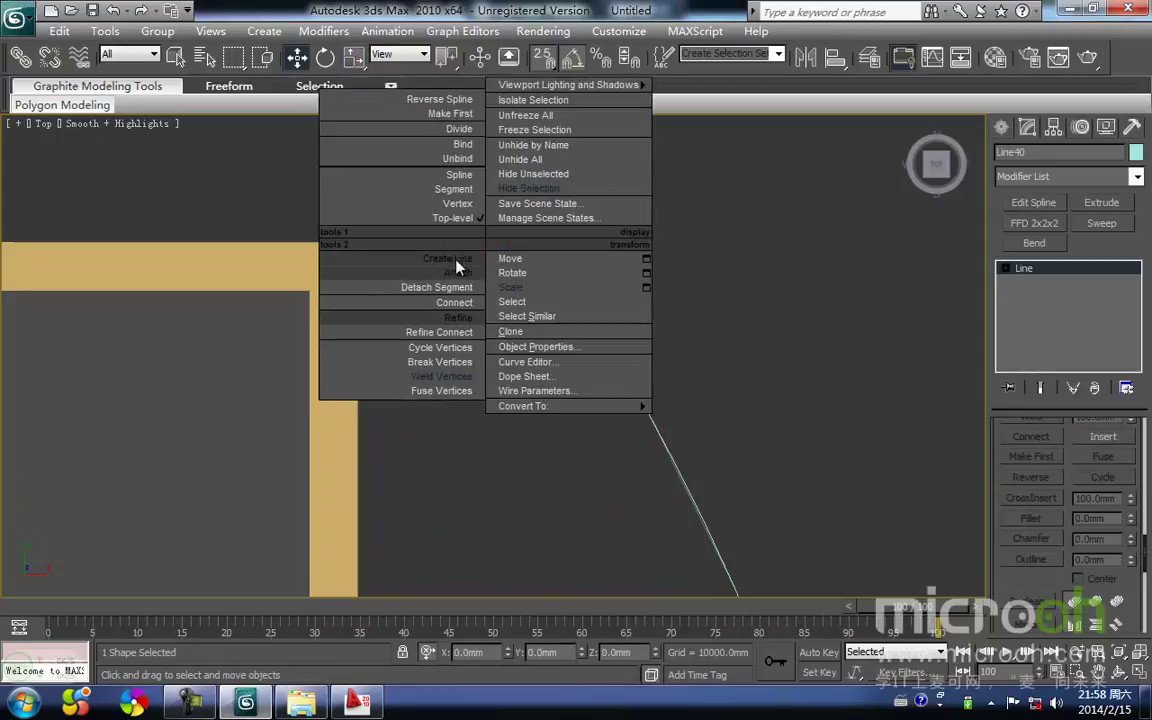
{"action": "left_click", "coordinate": [540, 305]}
{"action": "key", "text": "w"}
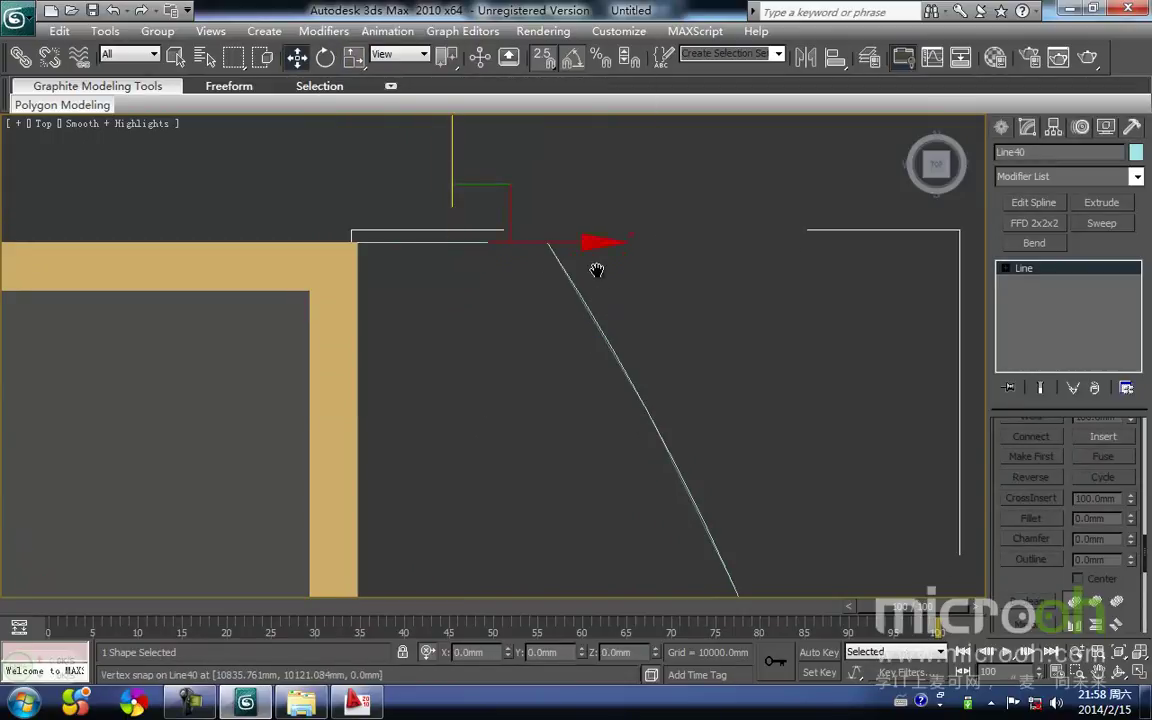
{"action": "middle_click_drag", "start_coordinate": [599, 272], "coordinate": [572, 337]}
{"action": "key", "text": "1"}
{"action": "left_click", "coordinate": [521, 307]}
{"action": "right_click", "coordinate": [517, 328]}
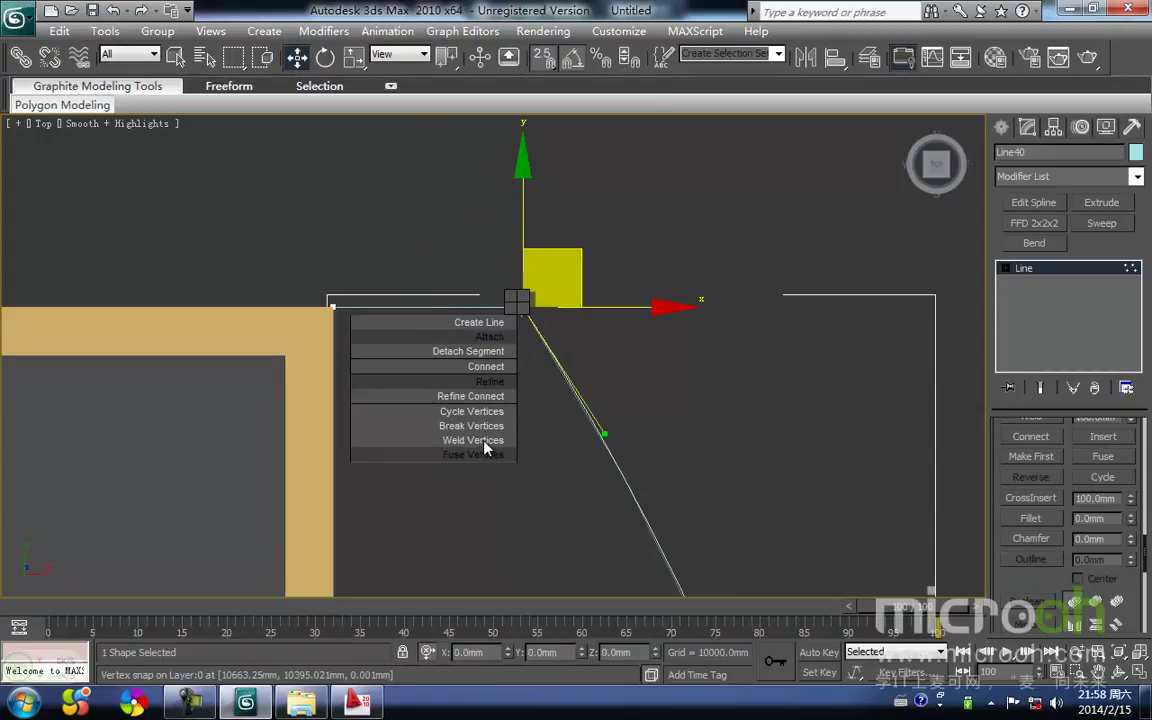
{"action": "left_click", "coordinate": [485, 441]}
{"action": "middle_click_drag", "start_coordinate": [618, 359], "coordinate": [545, 308]}
{"action": "key", "text": "1"}
{"action": "left_click", "coordinate": [579, 371]}
Step: Test the joined outline by moving the whole shape sideways, and undo the move
{"action": "scroll", "coordinate": [547, 312], "scroll_direction": "down", "scroll_amount": 3}
{"action": "left_click_drag", "start_coordinate": [567, 348], "coordinate": [515, 425]}
{"action": "middle_click_drag", "start_coordinate": [518, 478], "coordinate": [498, 395]}
{"action": "key", "text": "space"}
{"action": "left_click_drag", "start_coordinate": [411, 218], "coordinate": [516, 220]}
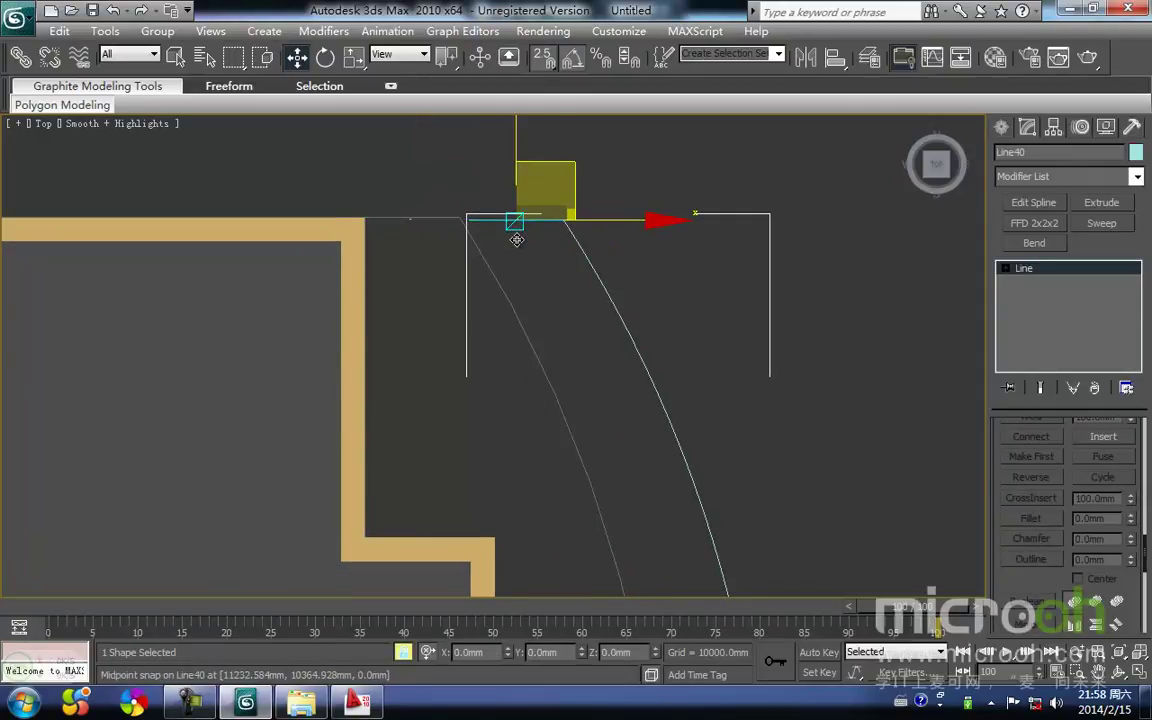
{"action": "key", "text": "ctrl+z"}
{"action": "middle_click_drag", "start_coordinate": [497, 308], "coordinate": [500, 236]}
{"action": "key", "text": "space"}
{"action": "left_click", "coordinate": [566, 296]}
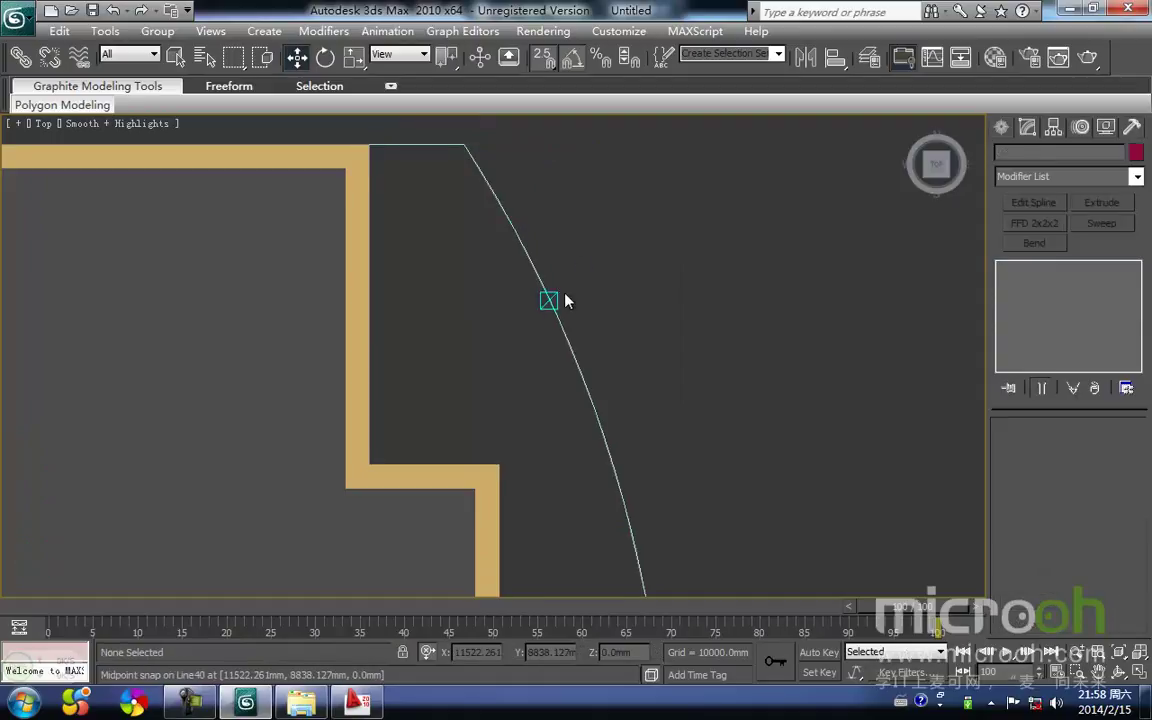
Step: Select the joined line and arc as a single spline at spline level
{"action": "middle_click_drag", "start_coordinate": [566, 296], "coordinate": [558, 334]}
{"action": "left_click_drag", "start_coordinate": [561, 328], "coordinate": [509, 406]}
{"action": "middle_click_drag", "start_coordinate": [509, 406], "coordinate": [524, 368]}
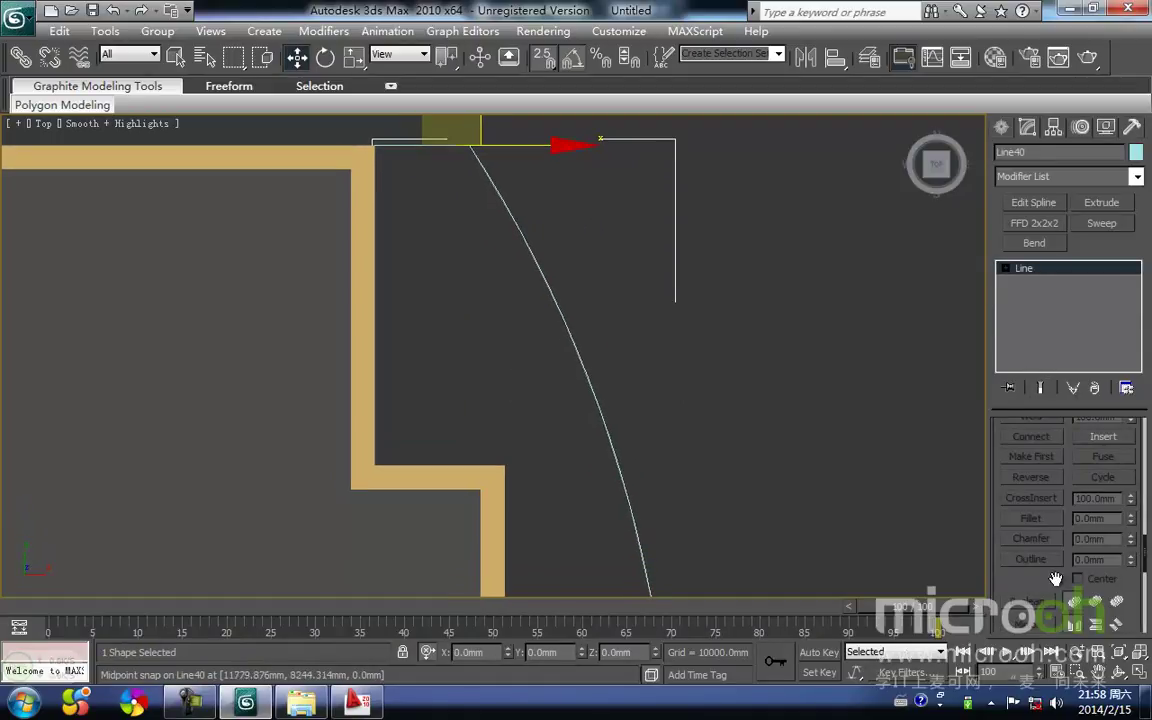
{"action": "key", "text": "3"}
{"action": "left_click_drag", "start_coordinate": [653, 387], "coordinate": [599, 446]}
Step: Try outlining the joined spline by 100 mm, and undo the outline
{"action": "left_click", "coordinate": [1022, 562]}
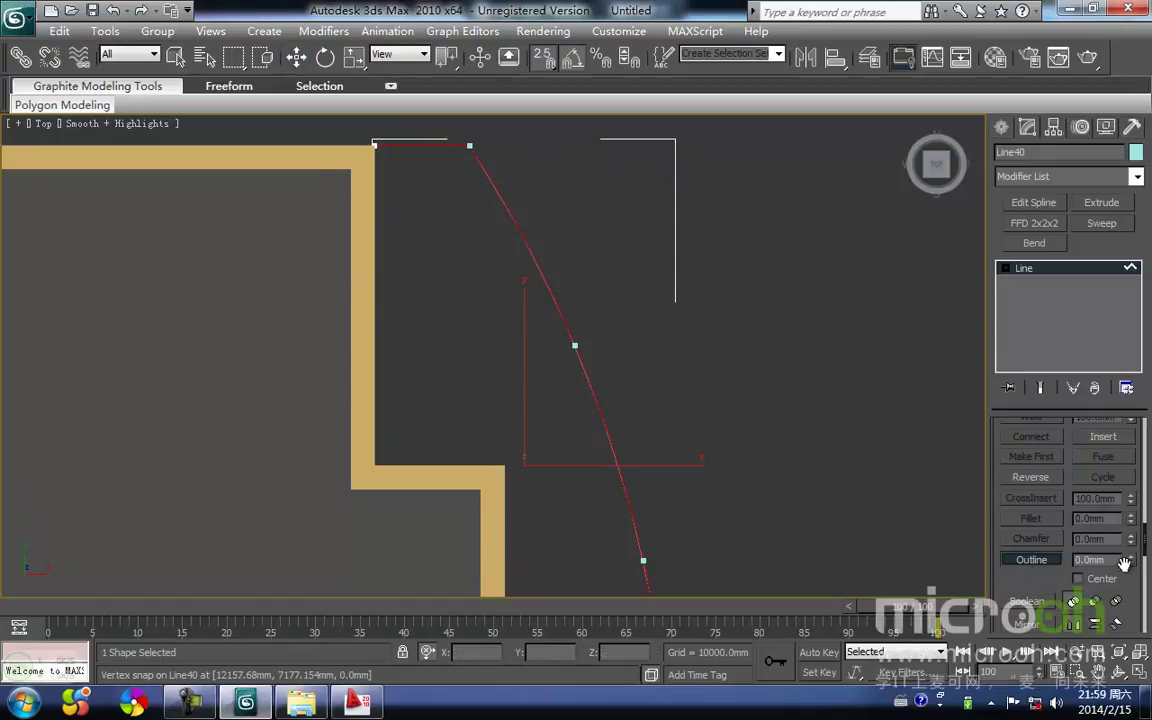
{"action": "type", "text": "100"}
{"action": "key", "text": "Return"}
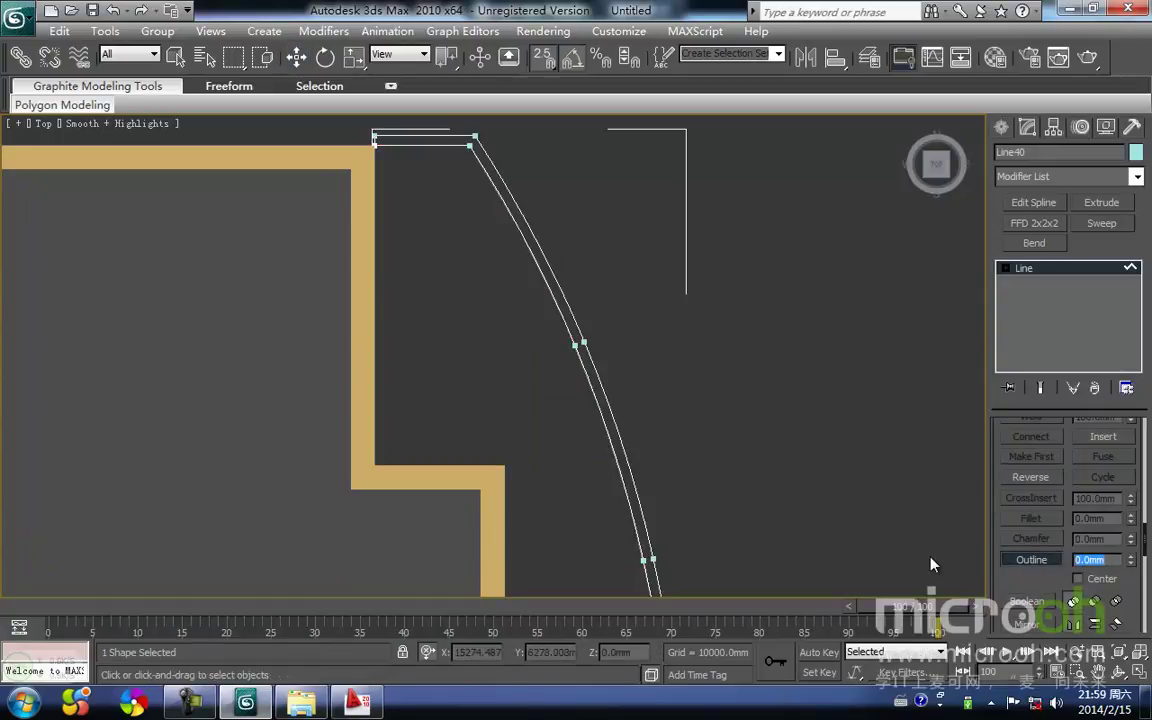
{"action": "middle_click_drag", "start_coordinate": [804, 377], "coordinate": [786, 401]}
{"action": "key", "text": "ctrl+z"}
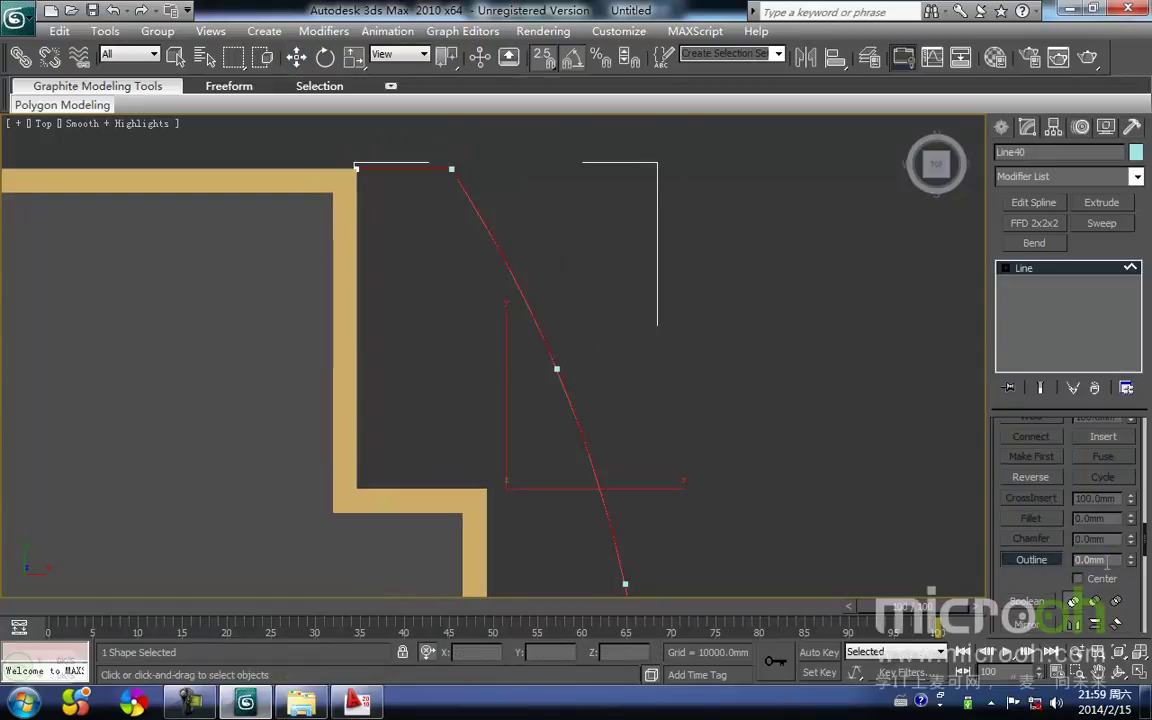
Step: Outline the joined spline by -50 mm towards the building
{"action": "type", "text": "-50"}
{"action": "key", "text": "Return"}
{"action": "scroll", "coordinate": [508, 275], "scroll_direction": "up", "scroll_amount": 5}
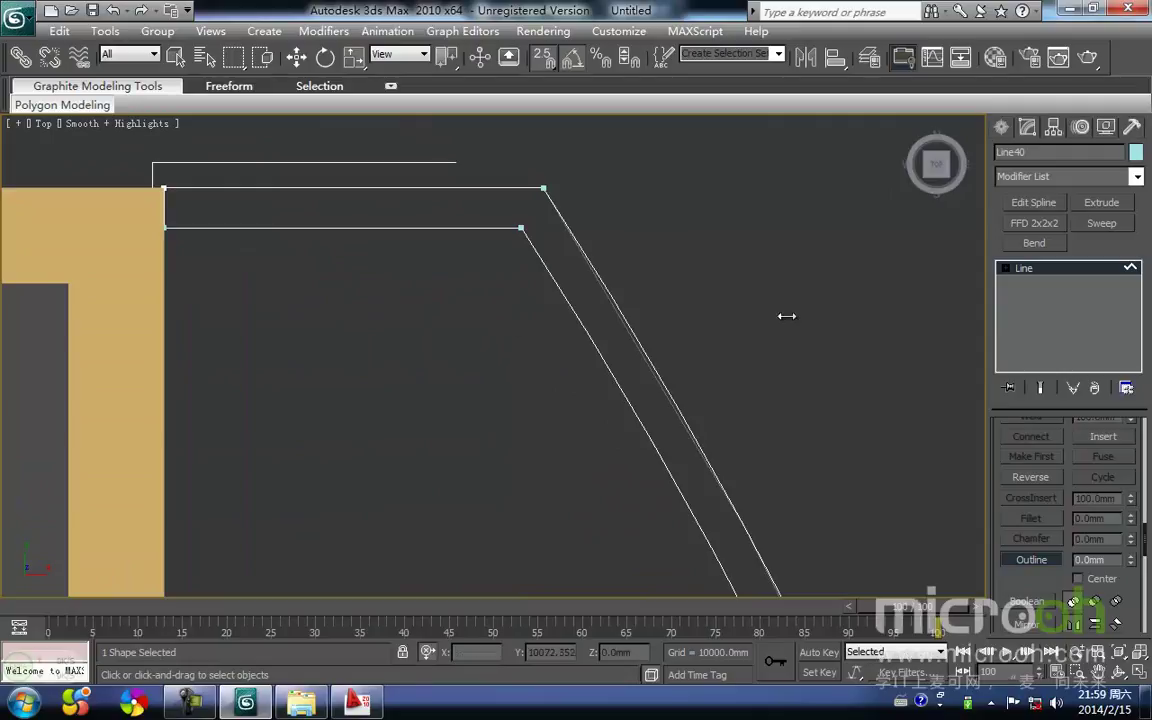
Step: Extrude the outlined curved strip by 400 mm
{"action": "left_click", "coordinate": [1101, 202]}
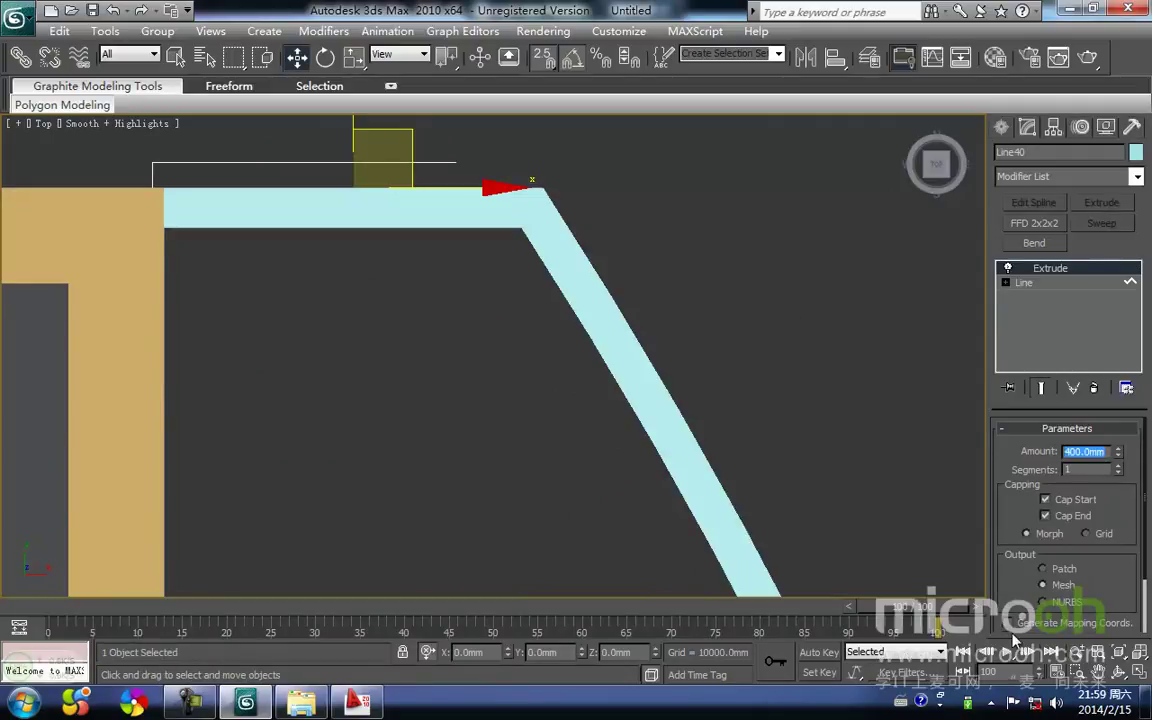
{"action": "scroll", "coordinate": [640, 380], "scroll_direction": "down", "scroll_amount": 7}
{"action": "middle_click_drag", "start_coordinate": [638, 360], "coordinate": [611, 268]}
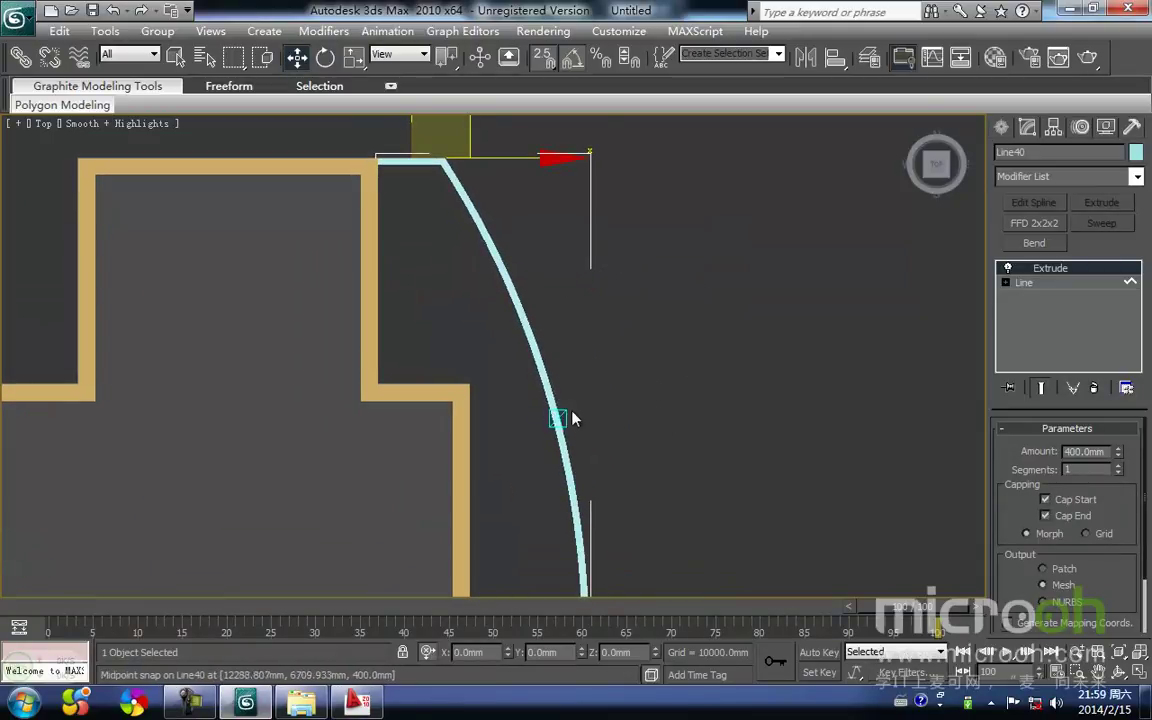
Step: Isolate the extruded curved strip together with the neighbouring balcony's base band
{"action": "scroll", "coordinate": [590, 415], "scroll_direction": "down", "scroll_amount": 2}
{"action": "middle_click_drag", "start_coordinate": [592, 420], "coordinate": [578, 348]}
{"action": "left_click", "coordinate": [580, 411]}
{"action": "left_click_drag", "start_coordinate": [520, 360], "coordinate": [518, 358]}
{"action": "middle_click_drag", "start_coordinate": [546, 420], "coordinate": [558, 332]}
{"action": "scroll", "coordinate": [560, 345], "scroll_direction": "down", "scroll_amount": 3}
{"action": "middle_click_drag", "start_coordinate": [573, 437], "coordinate": [541, 372], "text": "alt"}
{"action": "scroll", "coordinate": [543, 372], "scroll_direction": "up", "scroll_amount": 2}
{"action": "scroll", "coordinate": [542, 372], "scroll_direction": "up", "scroll_amount": 2}
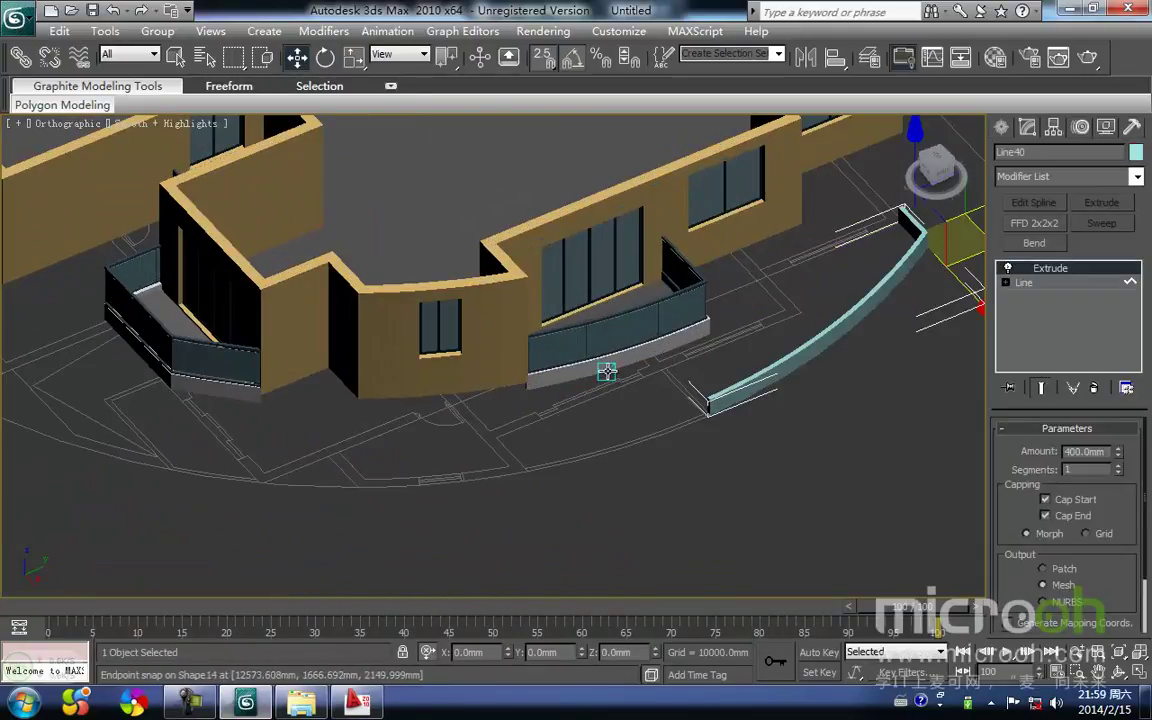
{"action": "left_click", "coordinate": [609, 366], "text": "ctrl"}
{"action": "key", "text": "alt+q"}
{"action": "left_click", "coordinate": [620, 516]}
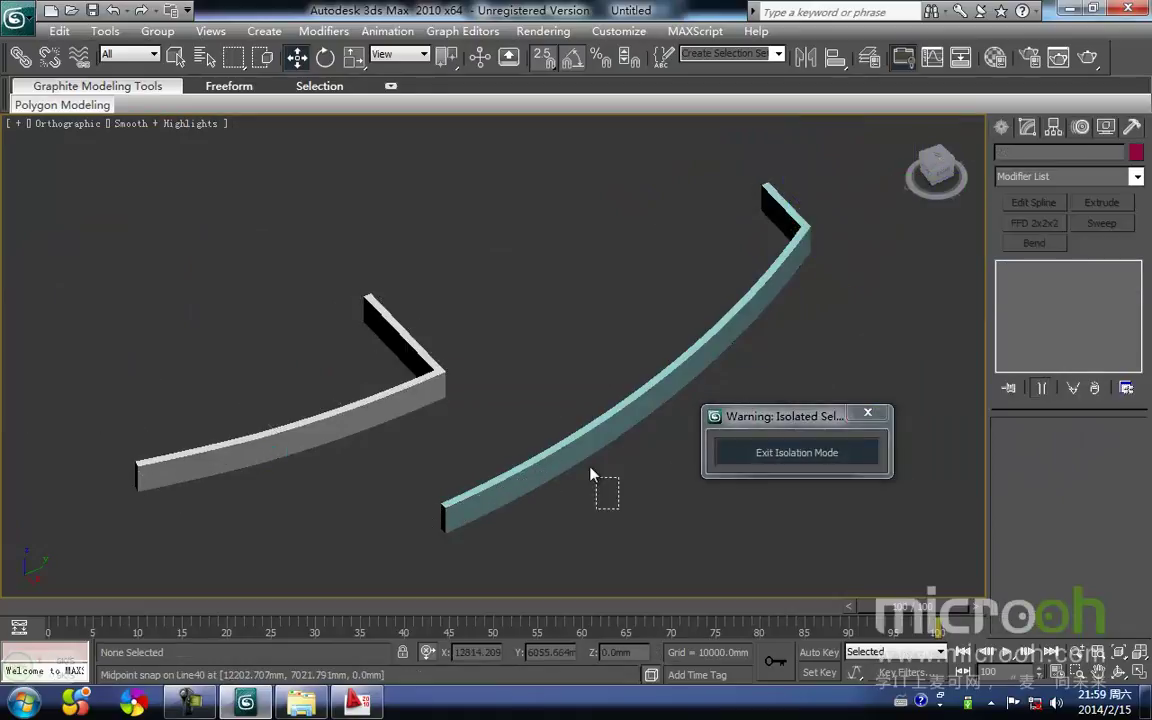
Step: Raise the curved strip in the front view until it lines up in height with the balcony's base band
{"action": "left_click", "coordinate": [580, 443]}
{"action": "key", "text": "f"}
{"action": "key", "text": "z"}
{"action": "middle_click_drag", "start_coordinate": [410, 290], "coordinate": [481, 400]}
{"action": "scroll", "coordinate": [494, 384], "scroll_direction": "down", "scroll_amount": 5}
{"action": "left_click_drag", "start_coordinate": [469, 332], "coordinate": [502, 338]}
{"action": "key", "text": "t"}
{"action": "key", "text": "z"}
{"action": "scroll", "coordinate": [508, 339], "scroll_direction": "down", "scroll_amount": 4}
{"action": "key", "text": "space"}
{"action": "left_click", "coordinate": [560, 385]}
{"action": "middle_click_drag", "start_coordinate": [560, 388], "coordinate": [531, 351], "text": "alt"}
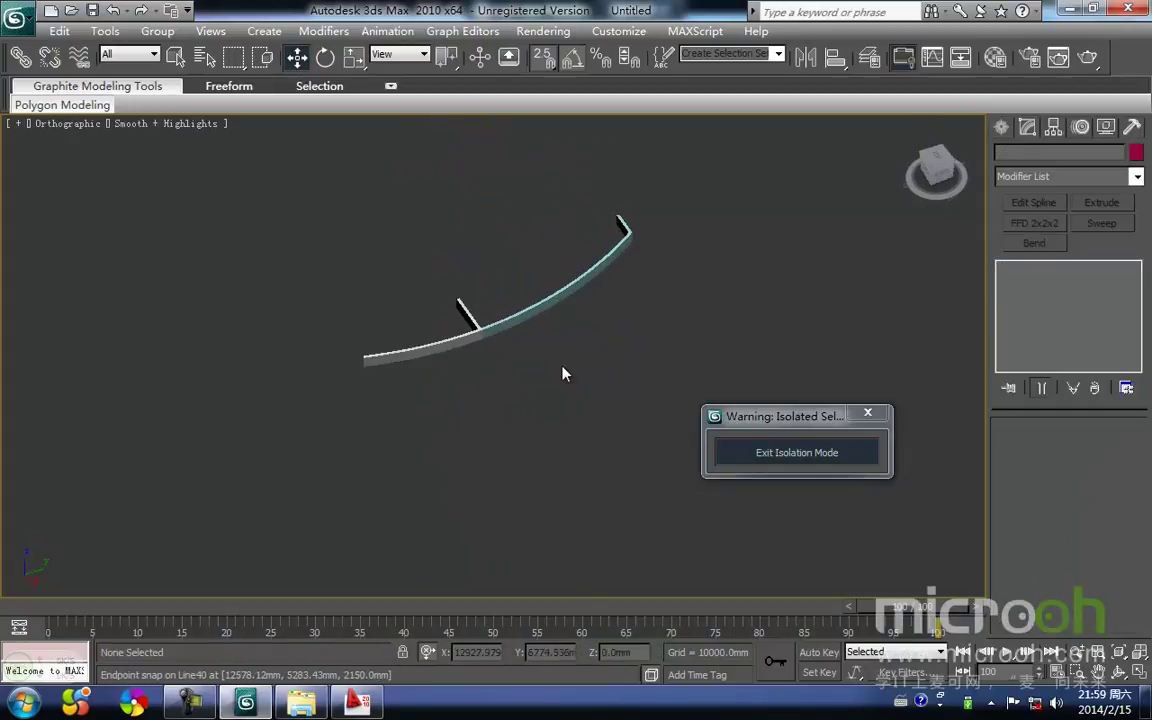
Step: Assign the white 线条 material to the curved strip and exit isolation mode
{"action": "left_click", "coordinate": [577, 286]}
{"action": "key", "text": "m"}
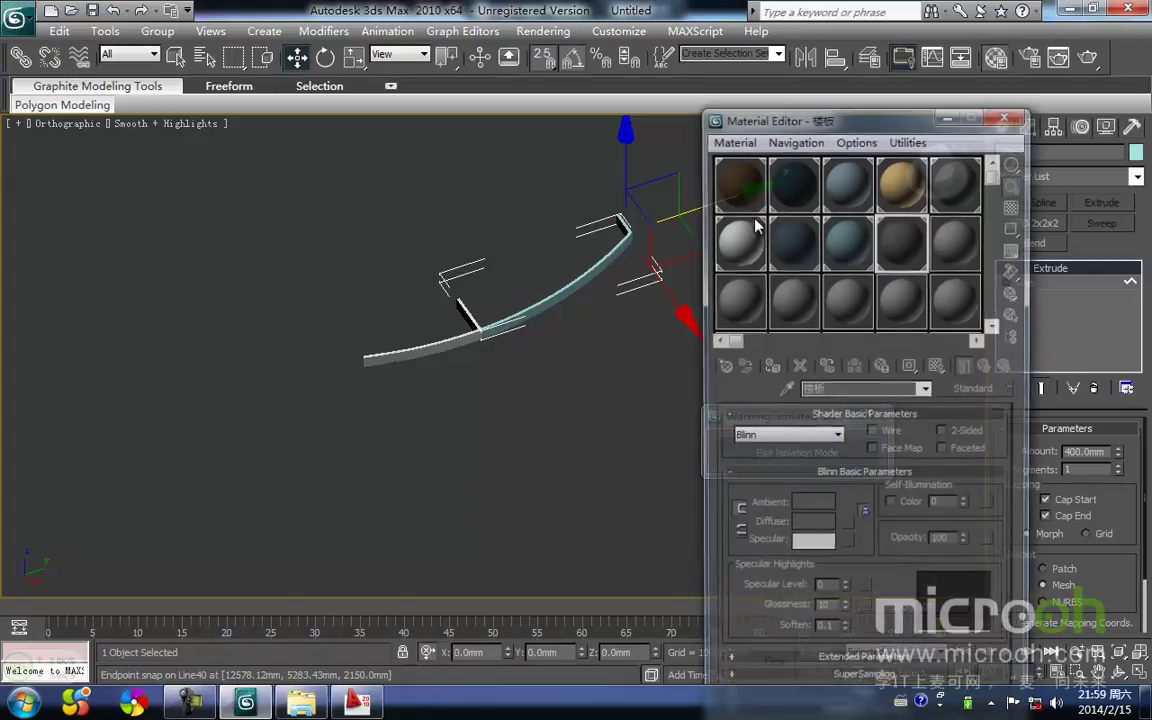
{"action": "left_click", "coordinate": [739, 250]}
{"action": "left_click", "coordinate": [769, 368]}
{"action": "left_click", "coordinate": [632, 391]}
{"action": "left_click", "coordinate": [574, 286]}
{"action": "left_click", "coordinate": [948, 116]}
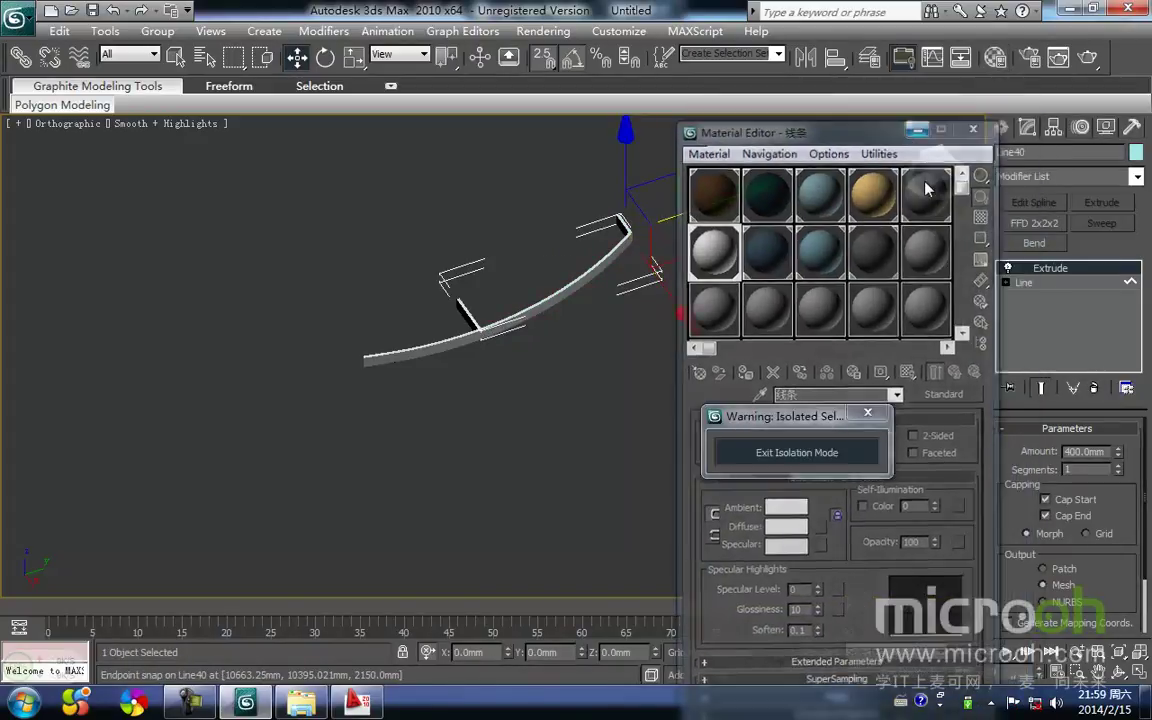
{"action": "left_click", "coordinate": [857, 461]}
Step: Show the top view in wireframe and open the curved strip's base line at segment level
{"action": "middle_click_drag", "start_coordinate": [690, 311], "coordinate": [631, 396]}
{"action": "key", "text": "t"}
{"action": "left_click", "coordinate": [631, 394]}
{"action": "key", "text": "F3"}
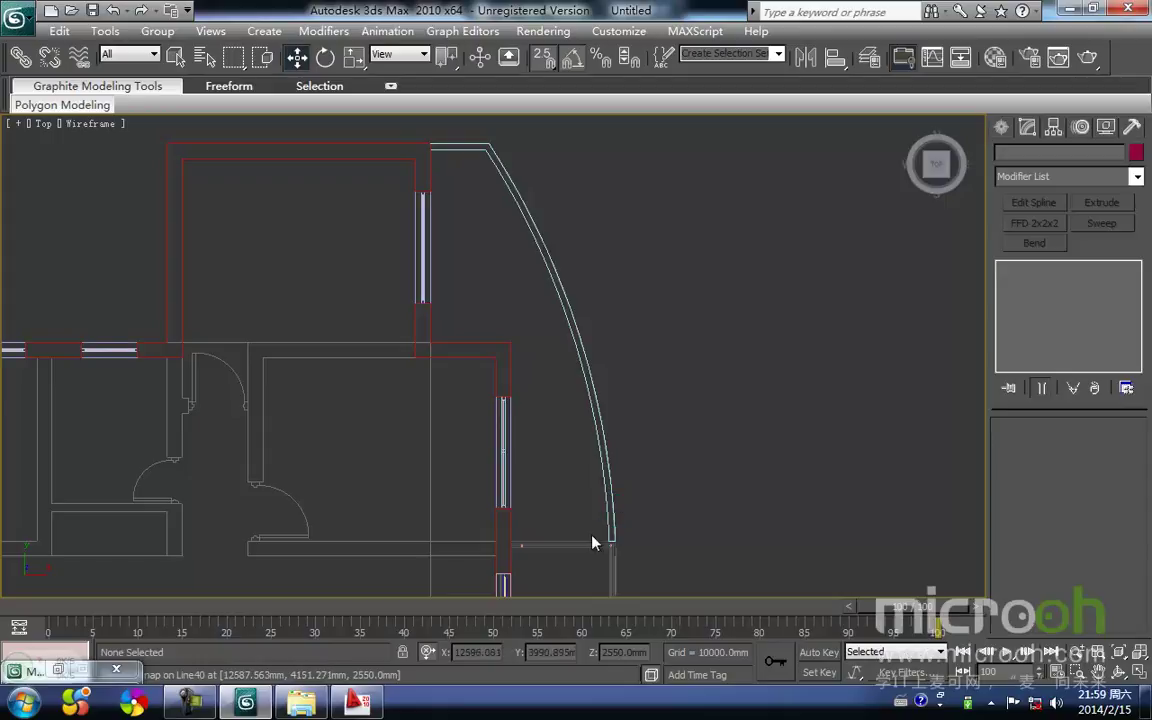
{"action": "left_click_drag", "start_coordinate": [587, 429], "coordinate": [584, 425]}
{"action": "middle_click_drag", "start_coordinate": [601, 432], "coordinate": [581, 451]}
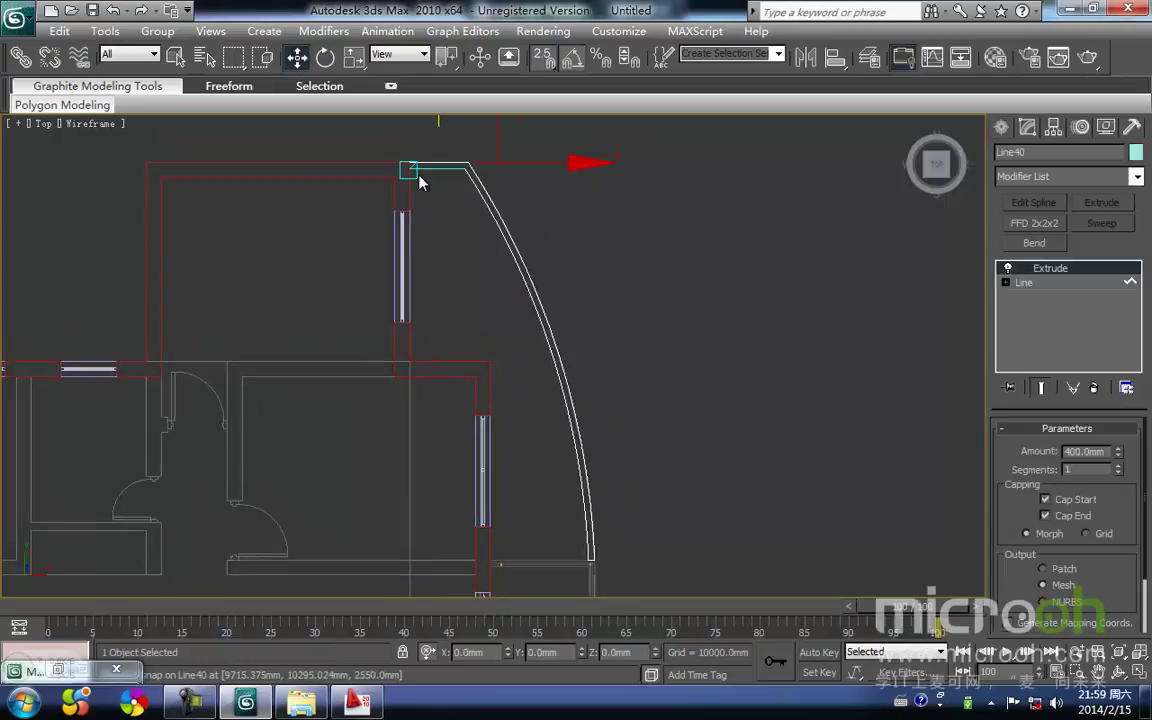
{"action": "middle_click_drag", "start_coordinate": [545, 336], "coordinate": [542, 321]}
{"action": "left_click", "coordinate": [592, 352]}
{"action": "left_click_drag", "start_coordinate": [592, 354], "coordinate": [543, 484]}
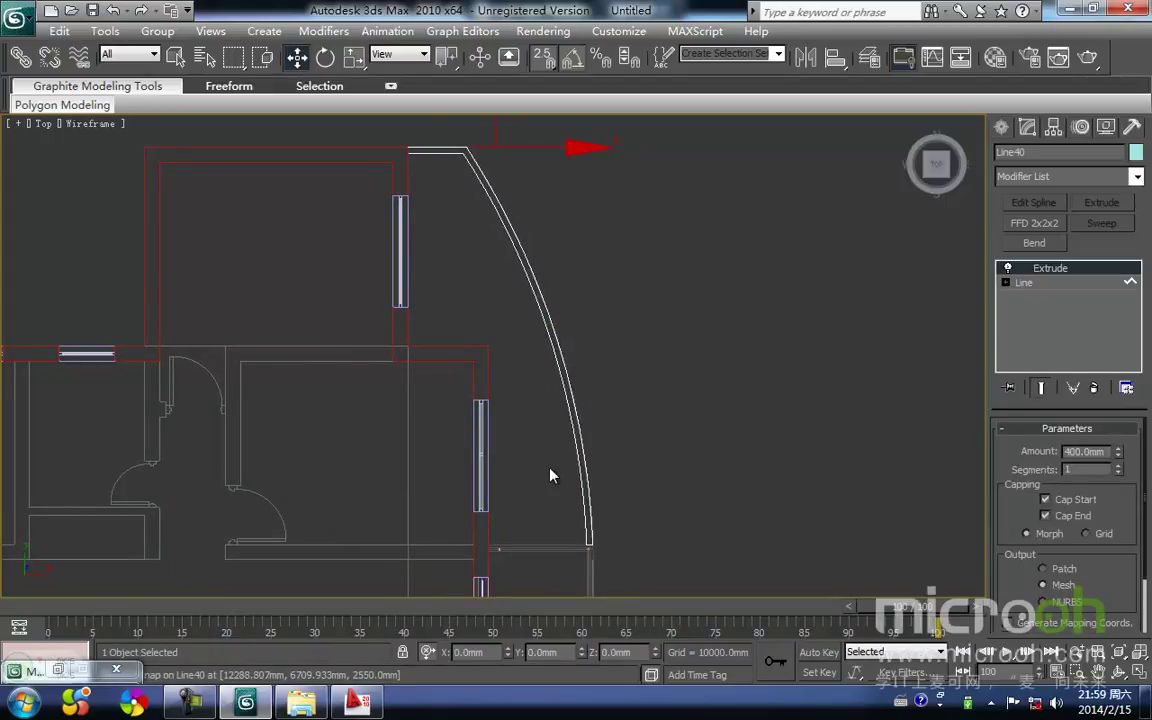
{"action": "middle_click_drag", "start_coordinate": [583, 455], "coordinate": [590, 453]}
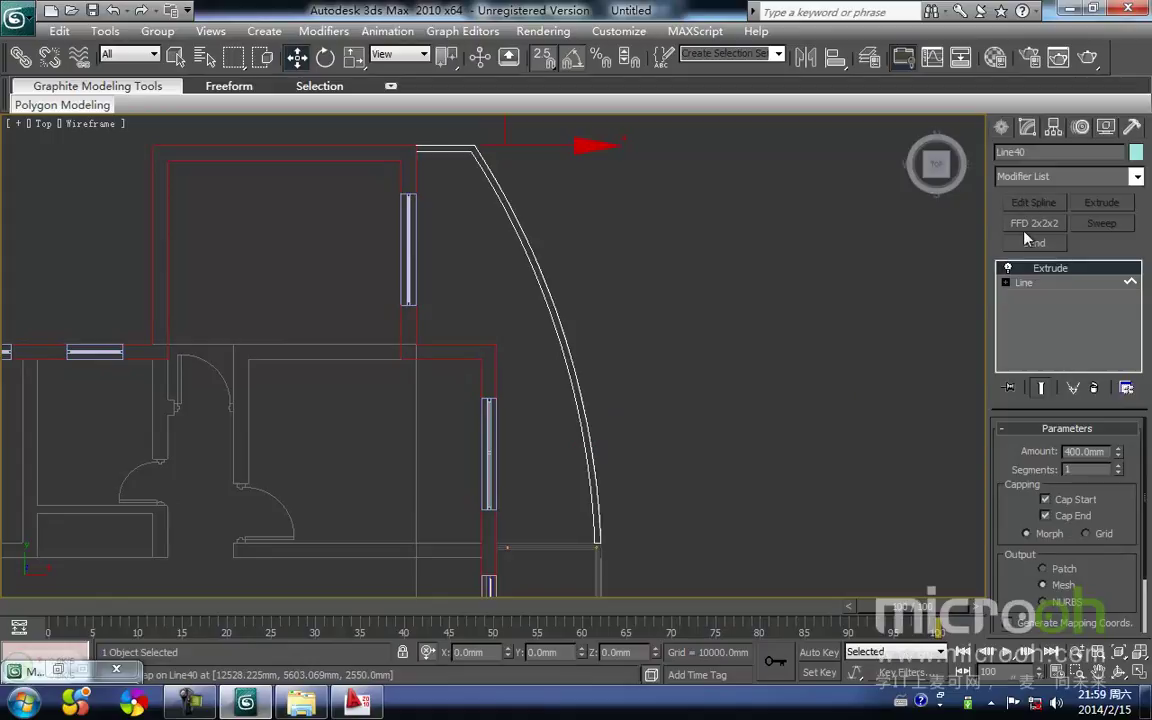
{"action": "left_click", "coordinate": [1040, 312]}
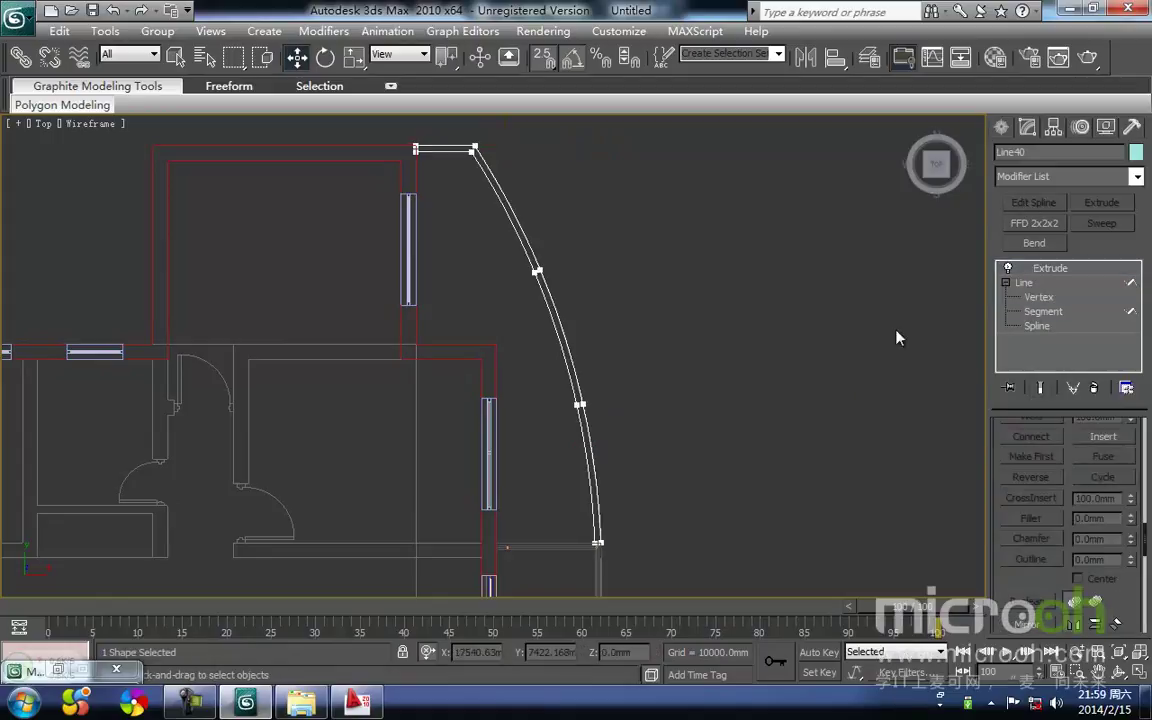
{"action": "left_click", "coordinate": [1034, 328]}
{"action": "left_click", "coordinate": [1037, 314]}
{"action": "scroll", "coordinate": [460, 218], "scroll_direction": "up", "scroll_amount": 2}
{"action": "middle_click_drag", "start_coordinate": [456, 216], "coordinate": [505, 452]}
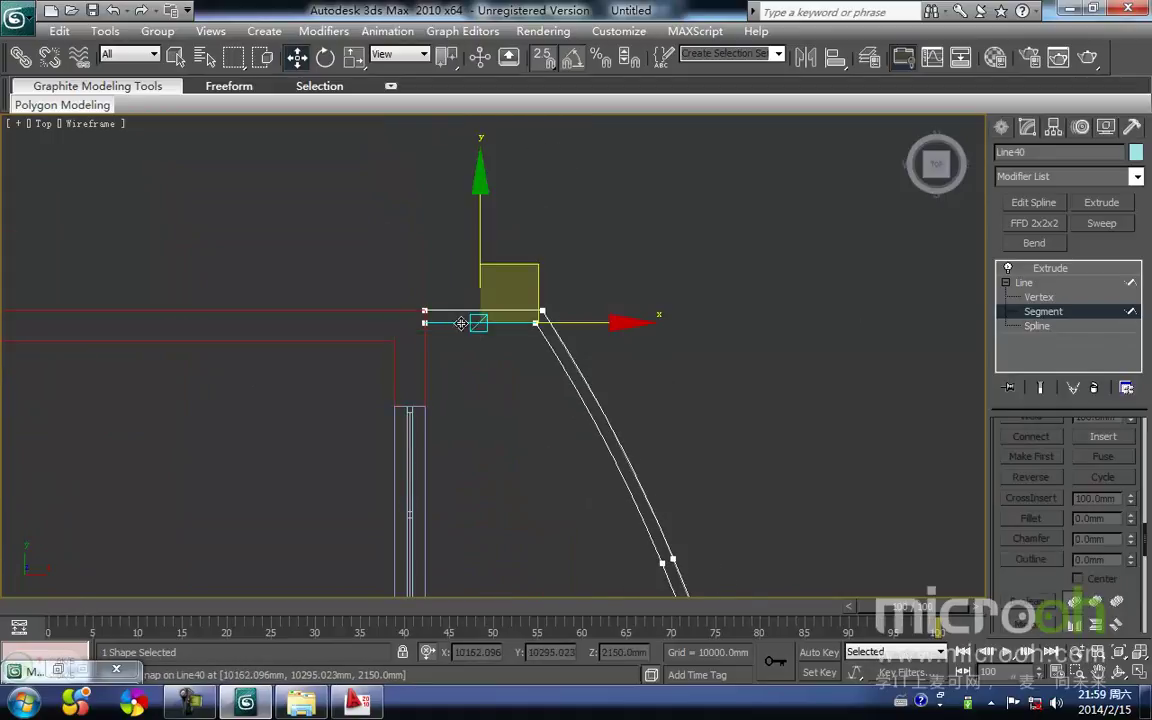
Step: Select the strip's four inner segments and detach them as a copy to a separate shape
{"action": "left_click", "coordinate": [460, 323]}
{"action": "left_click", "coordinate": [571, 387], "text": "ctrl"}
{"action": "middle_click_drag", "start_coordinate": [602, 443], "coordinate": [463, 221]}
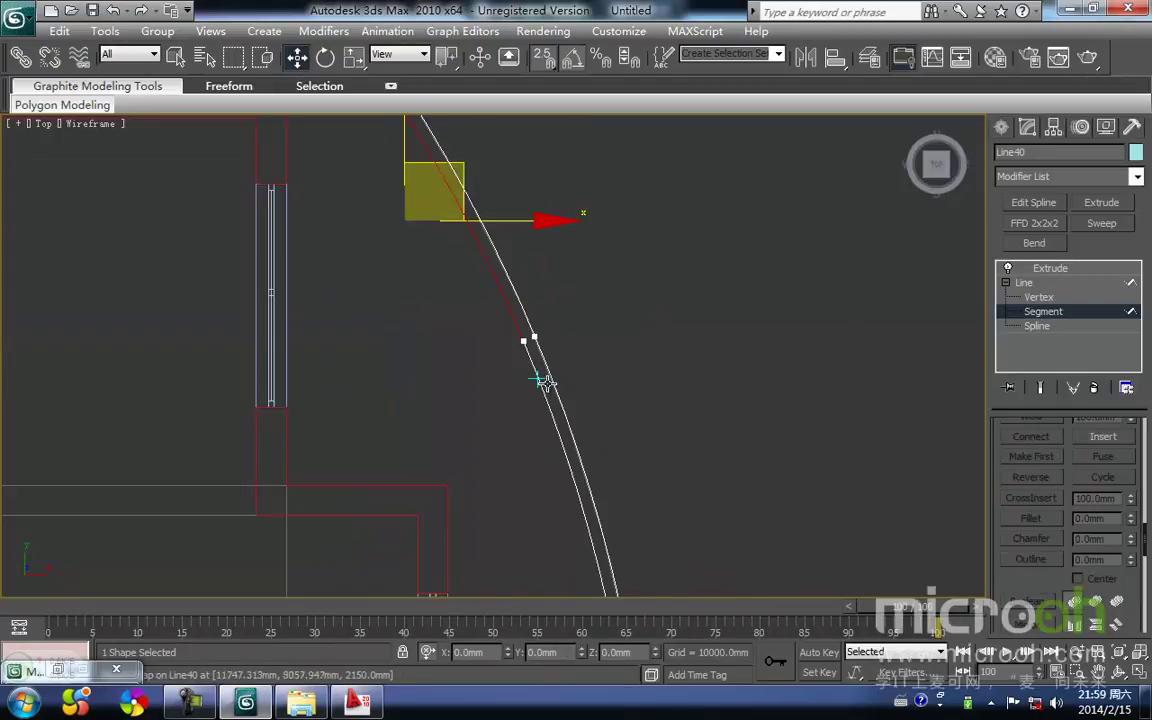
{"action": "left_click", "coordinate": [551, 420], "text": "ctrl"}
{"action": "middle_click_drag", "start_coordinate": [592, 537], "coordinate": [453, 284]}
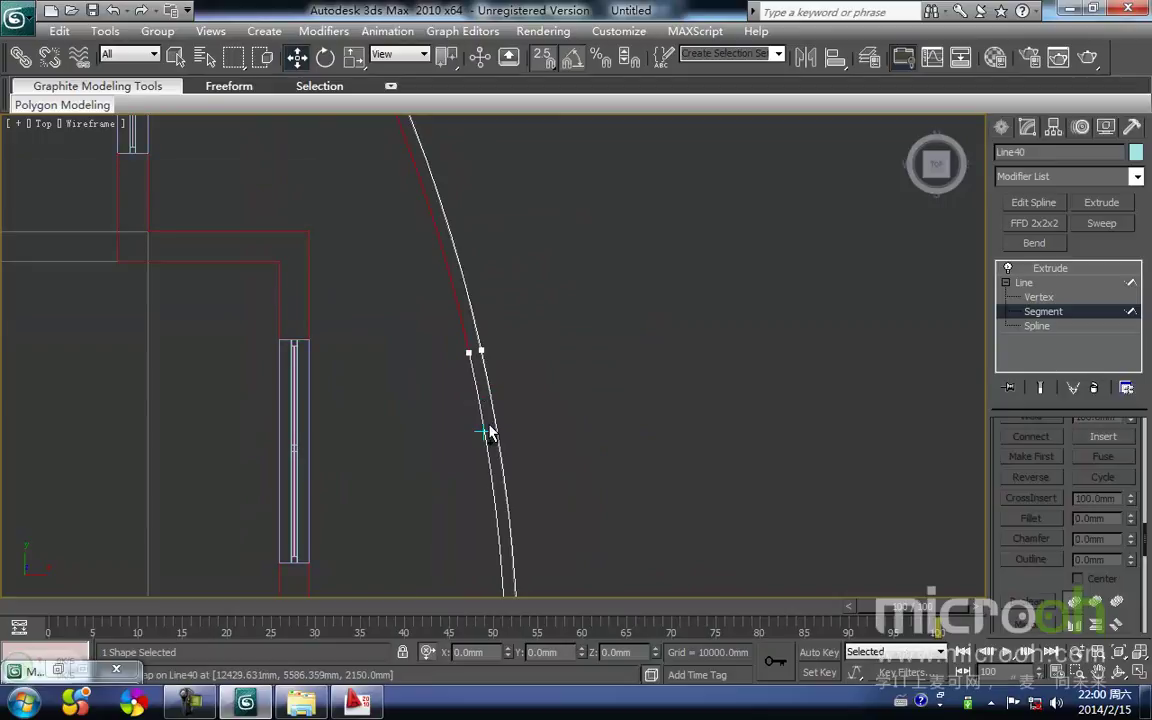
{"action": "left_click", "coordinate": [484, 434], "text": "ctrl"}
{"action": "middle_click_drag", "start_coordinate": [481, 419], "coordinate": [456, 269]}
{"action": "scroll", "coordinate": [481, 357], "scroll_direction": "down", "scroll_amount": 1}
{"action": "scroll", "coordinate": [481, 357], "scroll_direction": "up", "scroll_amount": 1}
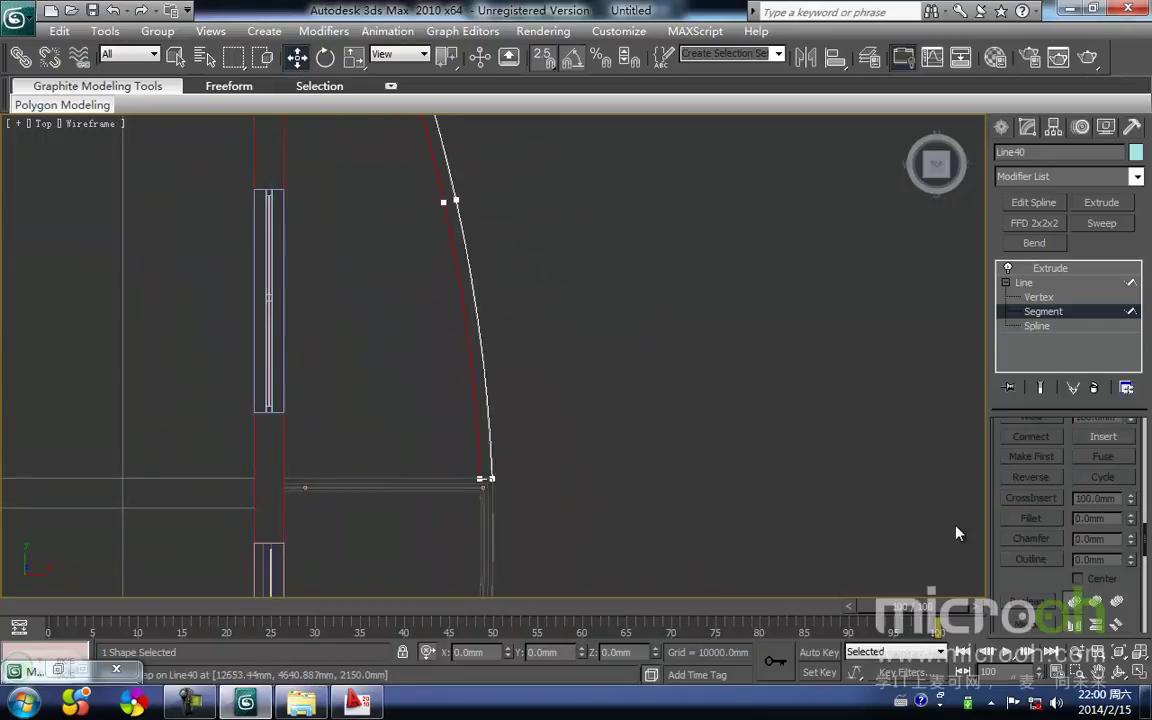
{"action": "left_click_drag", "start_coordinate": [1146, 547], "coordinate": [1146, 597]}
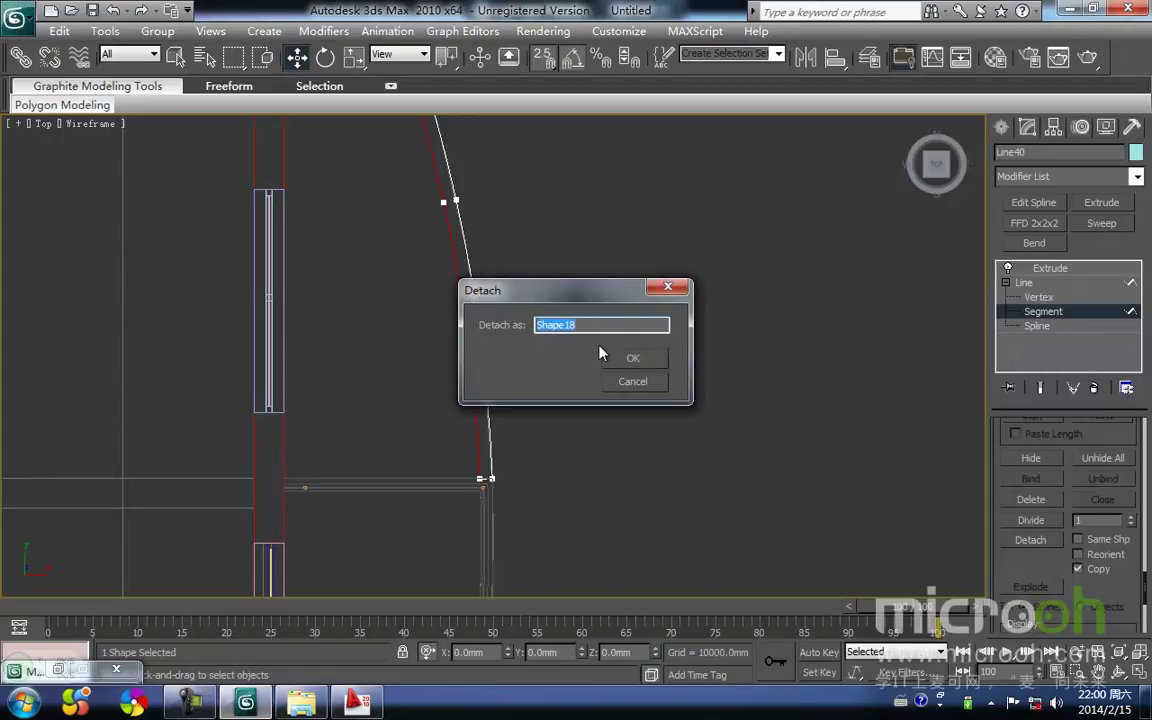
{"action": "left_click", "coordinate": [630, 362]}
{"action": "middle_click_drag", "start_coordinate": [708, 382], "coordinate": [698, 411]}
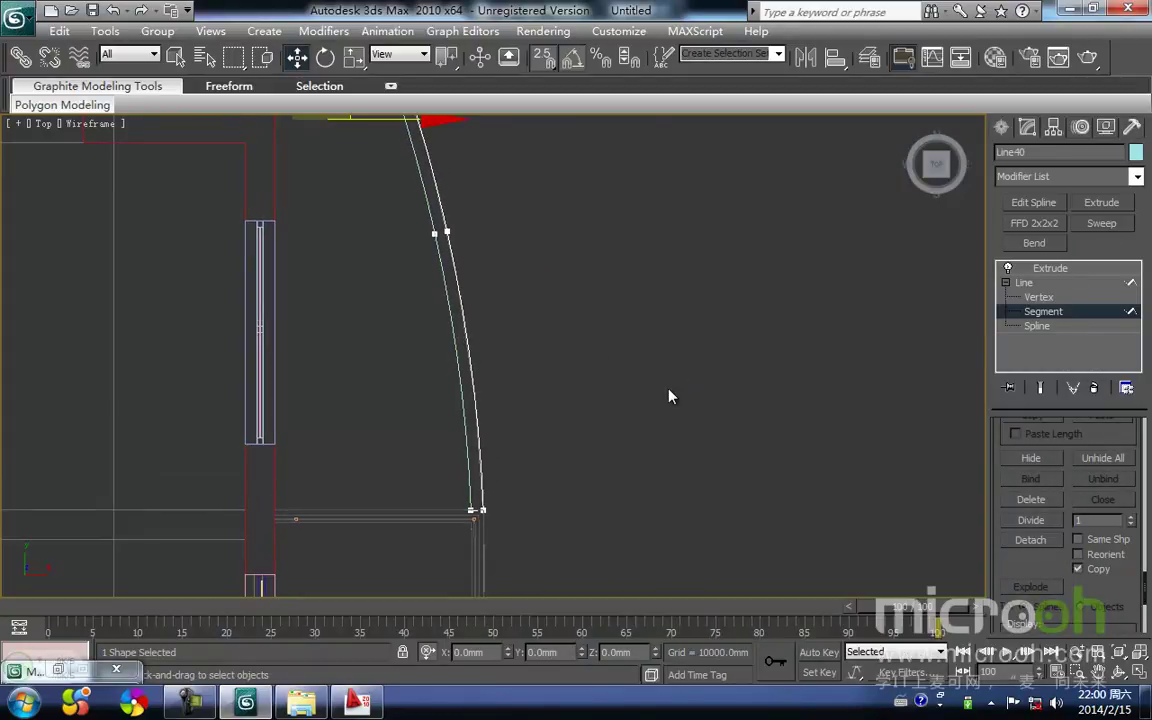
{"action": "key", "text": "1"}
{"action": "middle_click_drag", "start_coordinate": [561, 313], "coordinate": [566, 362]}
{"action": "key", "text": "1"}
{"action": "left_click", "coordinate": [566, 362]}
Step: Draw a snapped line from the strip's lower inner end along the outer wall corners to its upper inner end
{"action": "middle_click_drag", "start_coordinate": [506, 286], "coordinate": [512, 323]}
{"action": "left_click", "coordinate": [1001, 128]}
{"action": "left_click", "coordinate": [1033, 240]}
{"action": "left_click", "coordinate": [1035, 257]}
{"action": "middle_click_drag", "start_coordinate": [501, 453], "coordinate": [554, 311]}
{"action": "left_click", "coordinate": [534, 451]}
{"action": "left_click", "coordinate": [338, 451]}
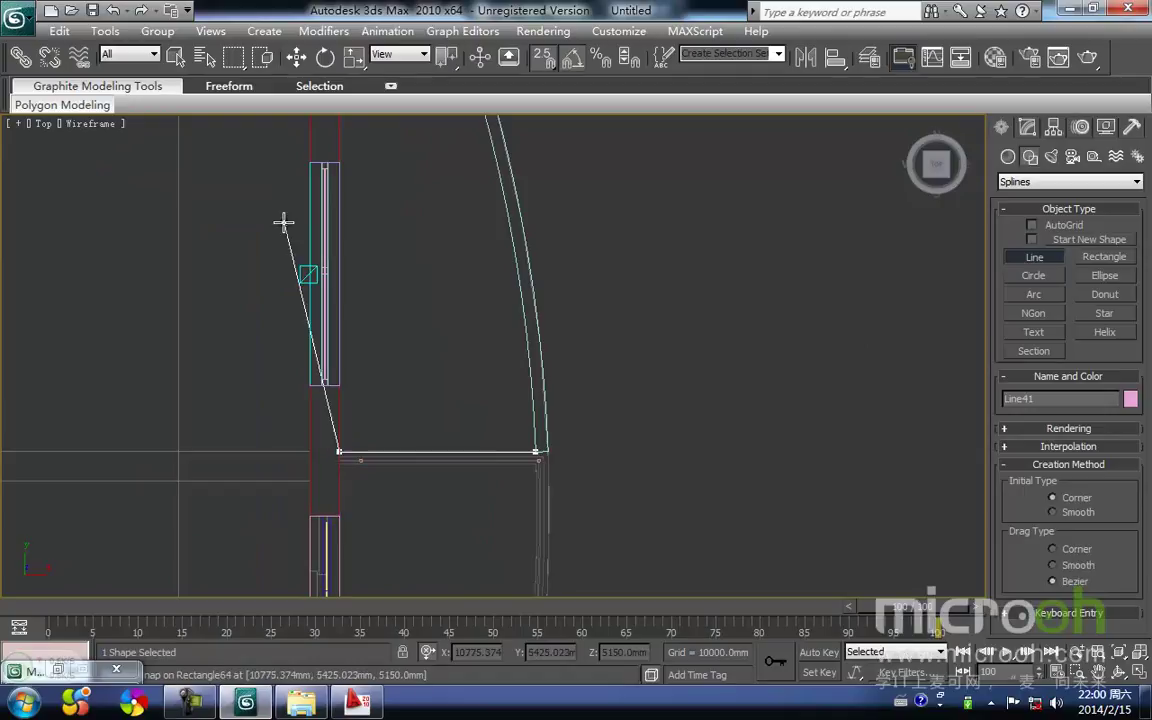
{"action": "key", "text": "i"}
{"action": "scroll", "coordinate": [284, 222], "scroll_direction": "down", "scroll_amount": 2}
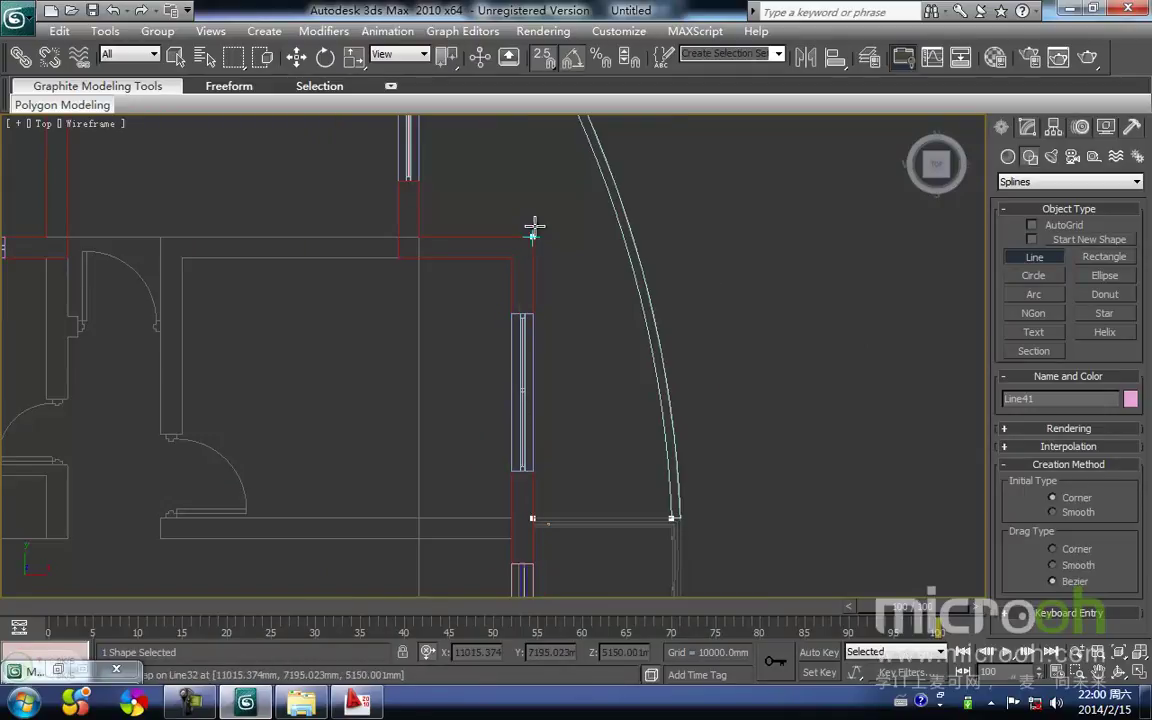
{"action": "left_click", "coordinate": [419, 236]}
{"action": "key", "text": "i"}
{"action": "scroll", "coordinate": [494, 300], "scroll_direction": "down", "scroll_amount": 2}
{"action": "key", "text": "i"}
{"action": "scroll", "coordinate": [497, 364], "scroll_direction": "up", "scroll_amount": 3}
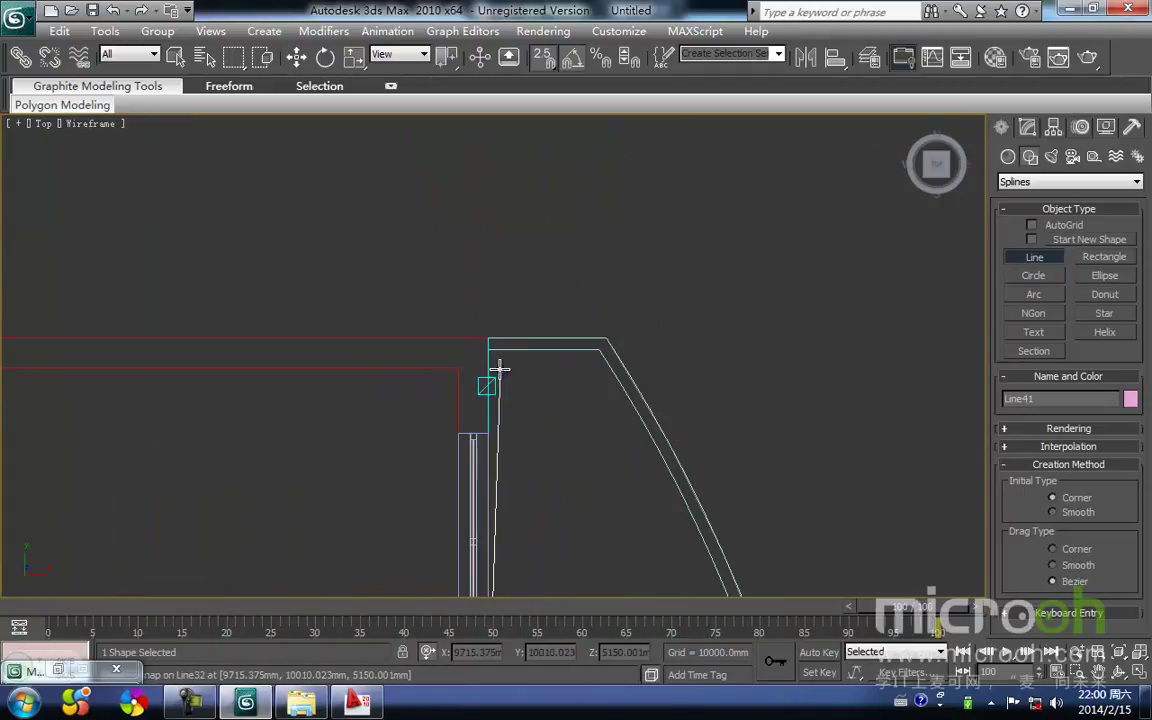
{"action": "right_click", "coordinate": [520, 388]}
{"action": "right_click", "coordinate": [563, 460]}
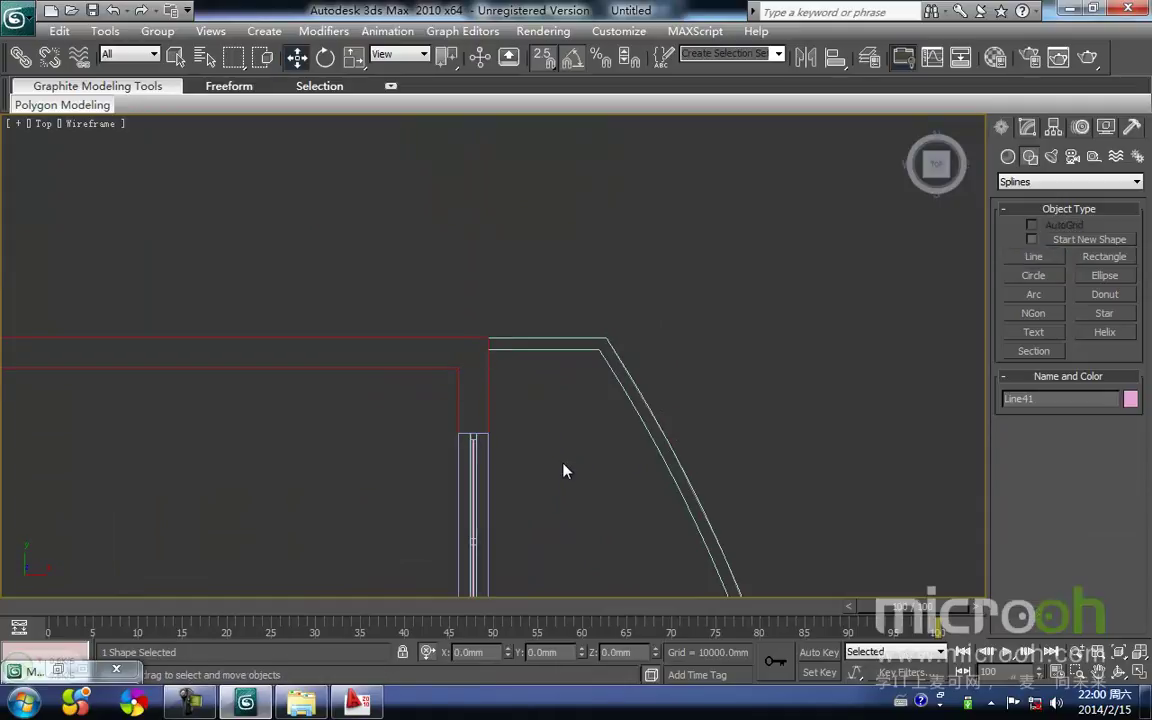
Step: Hide the wall geometry and attach the detached inner curve to the new wall line
{"action": "key", "text": "alt+q"}
{"action": "middle_click_drag", "start_coordinate": [566, 470], "coordinate": [559, 421]}
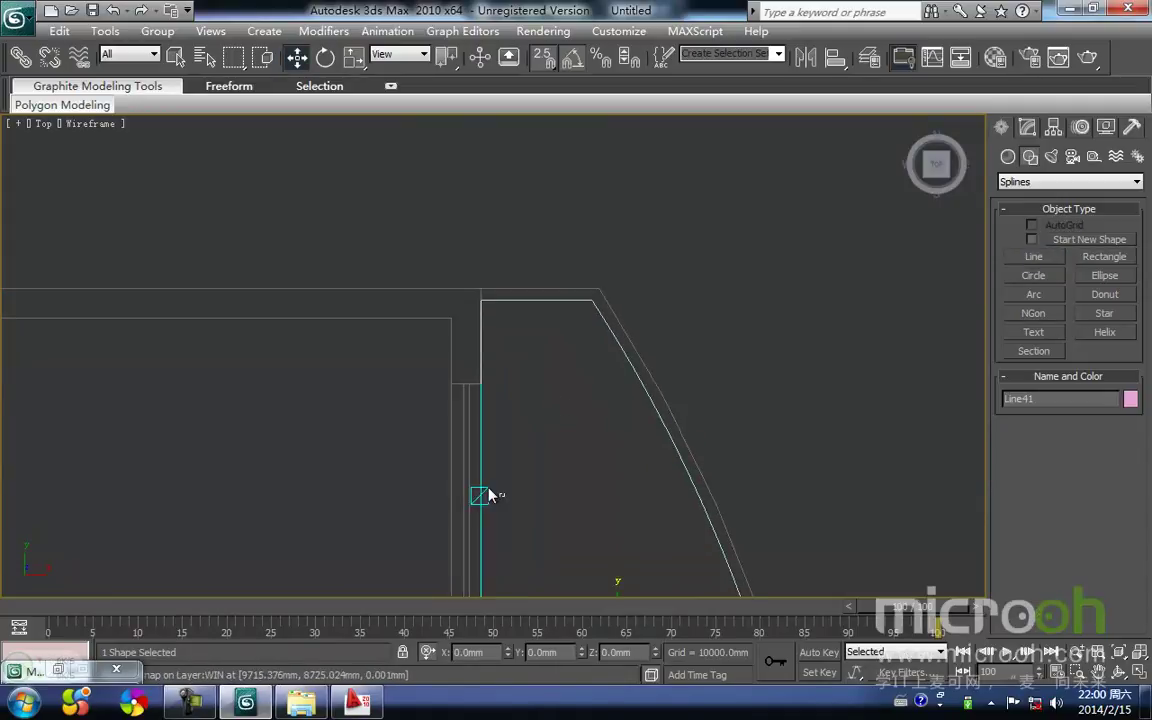
{"action": "middle_click_drag", "start_coordinate": [525, 473], "coordinate": [586, 494]}
{"action": "right_click", "coordinate": [539, 453]}
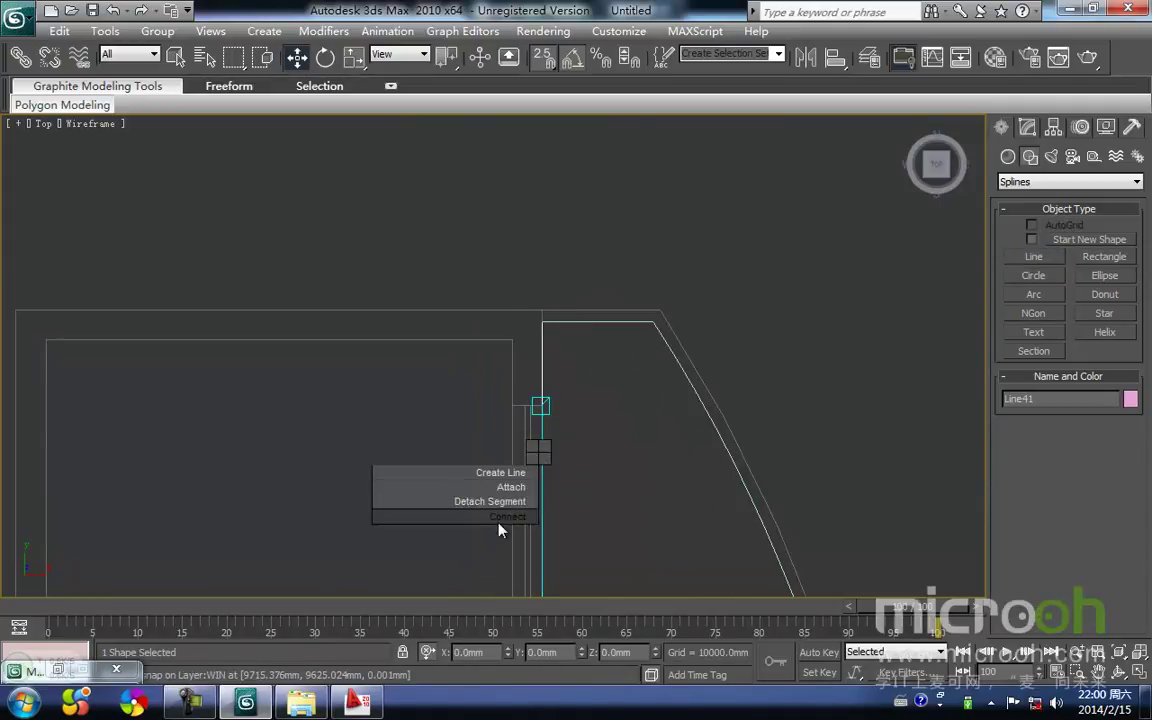
{"action": "left_click", "coordinate": [512, 488]}
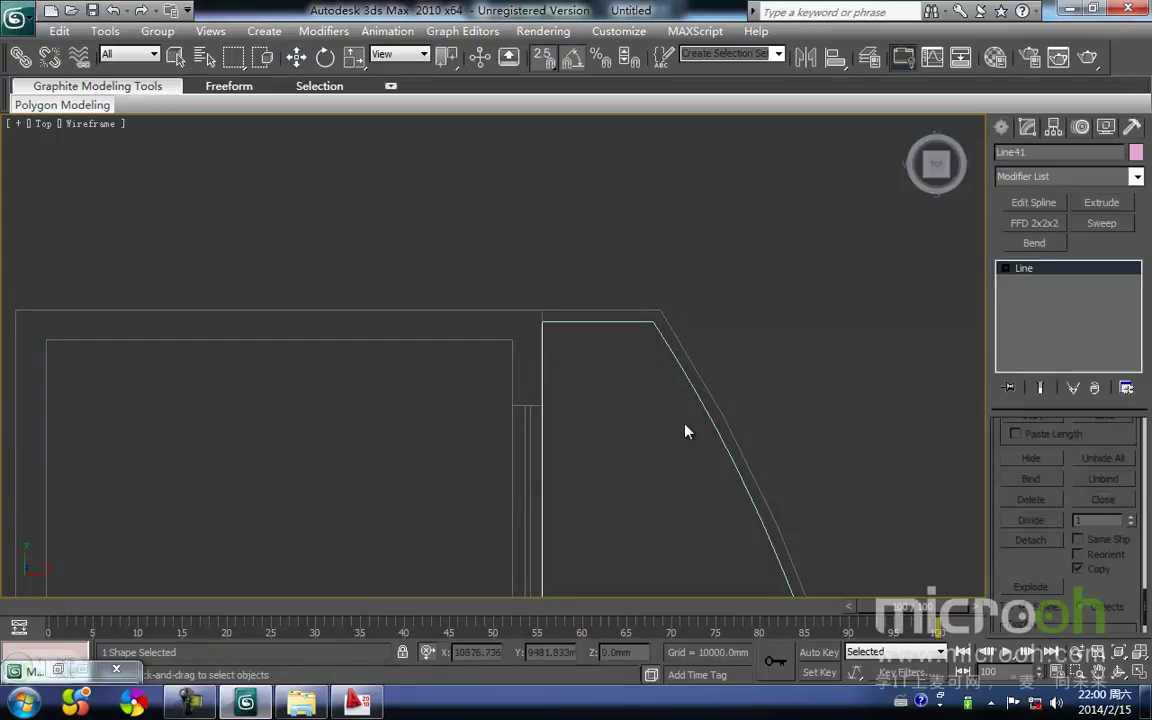
{"action": "middle_click_drag", "start_coordinate": [612, 474], "coordinate": [609, 430]}
{"action": "scroll", "coordinate": [609, 424], "scroll_direction": "down", "scroll_amount": 2}
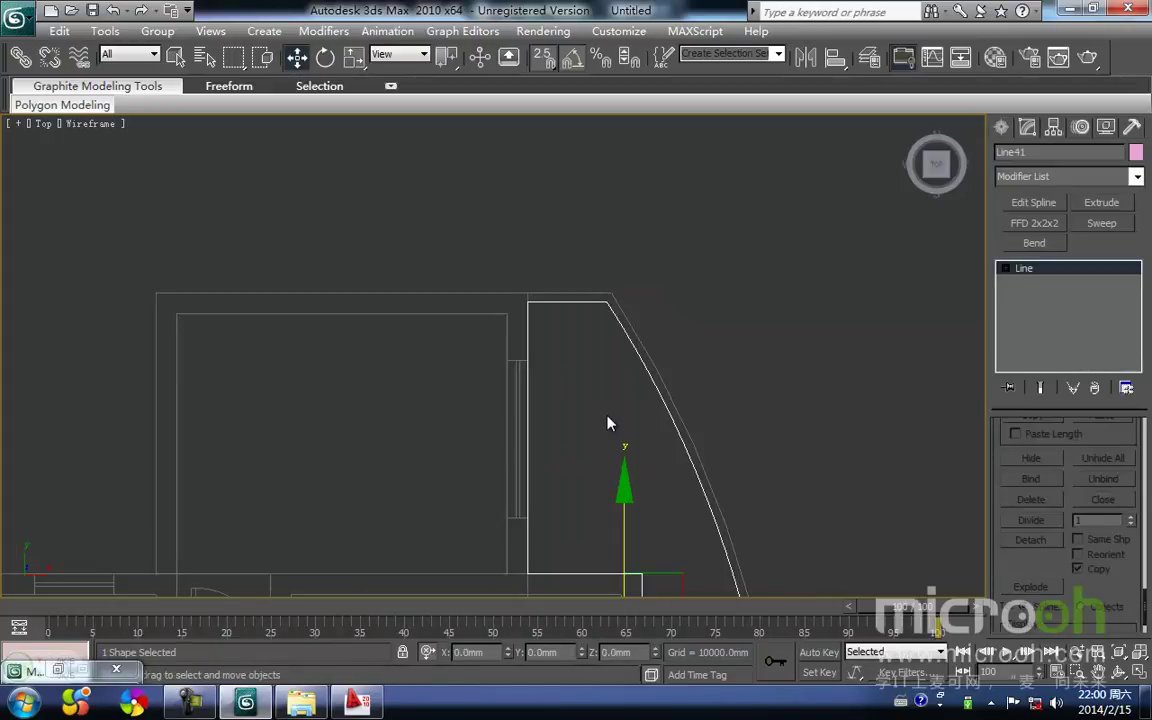
Step: Move the wall line's lower vertices up to the height of the attached curve in the front view
{"action": "key", "text": "f"}
{"action": "key", "text": "z"}
{"action": "scroll", "coordinate": [537, 324], "scroll_direction": "down", "scroll_amount": 4}
{"action": "middle_click_drag", "start_coordinate": [502, 352], "coordinate": [530, 384]}
{"action": "scroll", "coordinate": [529, 384], "scroll_direction": "down", "scroll_amount": 2}
{"action": "key", "text": "1"}
{"action": "left_click_drag", "start_coordinate": [660, 499], "coordinate": [325, 393]}
{"action": "key", "text": "space"}
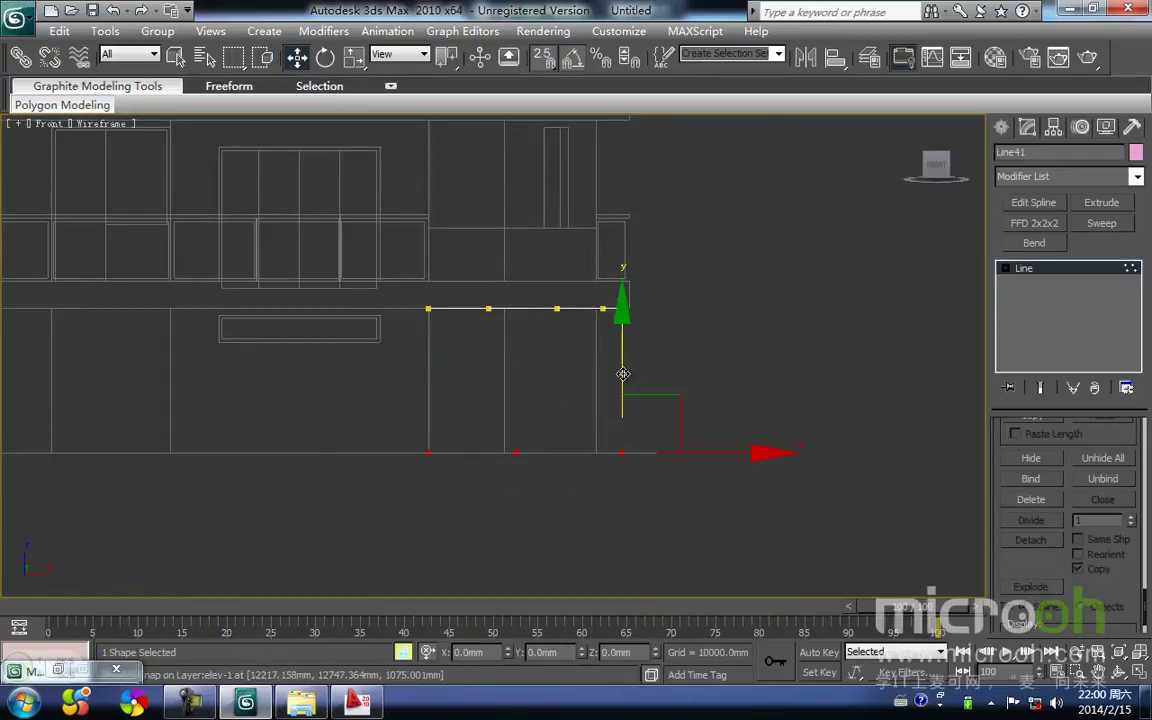
{"action": "left_click_drag", "start_coordinate": [428, 469], "coordinate": [422, 311]}
Step: Select all vertices of the combined outline in the top view and weld them
{"action": "key", "text": "t"}
{"action": "key", "text": "z"}
{"action": "middle_click_drag", "start_coordinate": [524, 386], "coordinate": [531, 371]}
{"action": "scroll", "coordinate": [531, 371], "scroll_direction": "down", "scroll_amount": 2}
{"action": "mouse_move", "coordinate": [537, 291]}
{"action": "middle_mouse_down"}
{"action": "mouse_move", "coordinate": [527, 324]}
{"action": "mouse_move", "coordinate": [527, 310]}
{"action": "middle_mouse_up"}
{"action": "key", "text": "1"}
{"action": "scroll", "coordinate": [543, 370], "scroll_direction": "up", "scroll_amount": 2}
{"action": "key", "text": "1"}
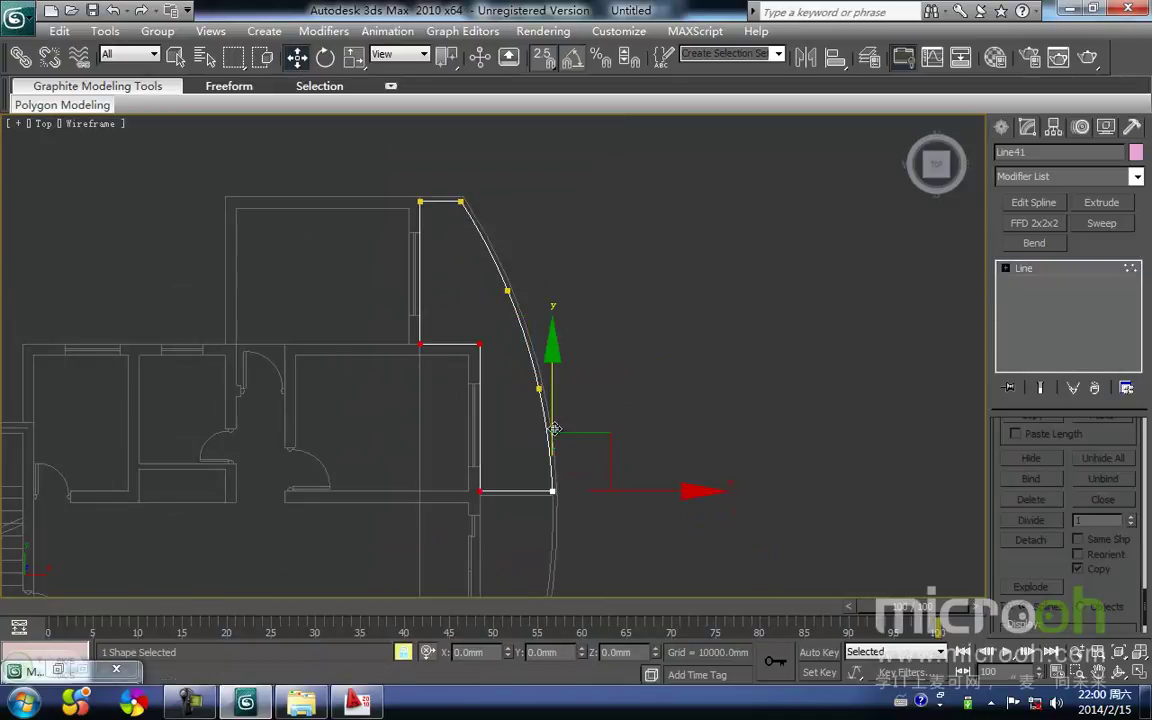
{"action": "left_click_drag", "start_coordinate": [604, 532], "coordinate": [398, 185]}
{"action": "right_click", "coordinate": [450, 275]}
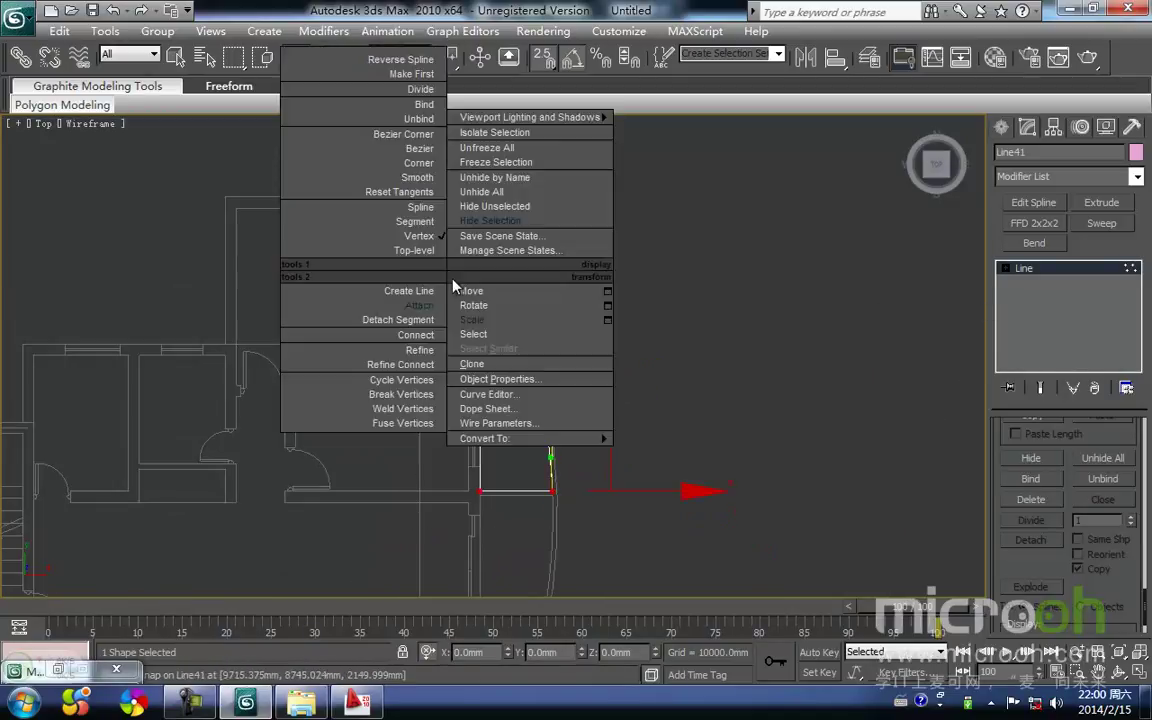
{"action": "left_click", "coordinate": [409, 410]}
{"action": "scroll", "coordinate": [500, 314], "scroll_direction": "up", "scroll_amount": 2}
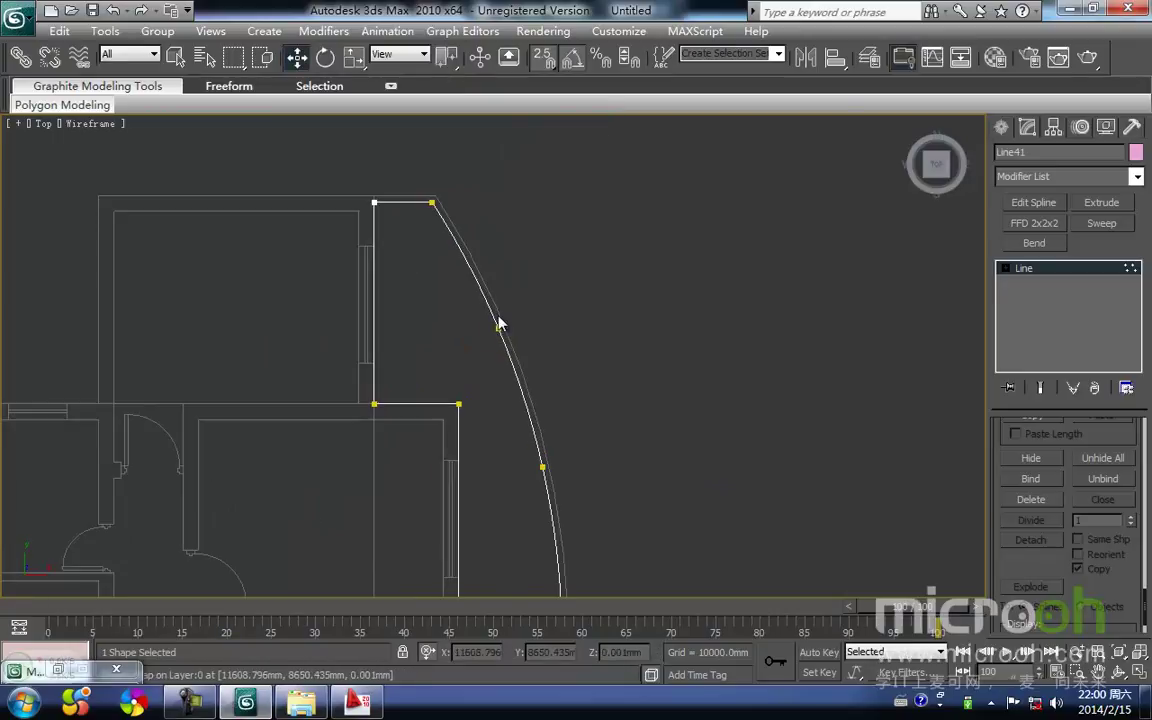
Step: Test the welds at the outline's upper and lower corner vertices by moving each one, undoing each move
{"action": "left_click", "coordinate": [374, 202]}
{"action": "left_click_drag", "start_coordinate": [436, 166], "coordinate": [447, 134]}
{"action": "key", "text": "ctrl+z"}
{"action": "middle_click_drag", "start_coordinate": [556, 358], "coordinate": [513, 220]}
{"action": "scroll", "coordinate": [513, 220], "scroll_direction": "down", "scroll_amount": 2}
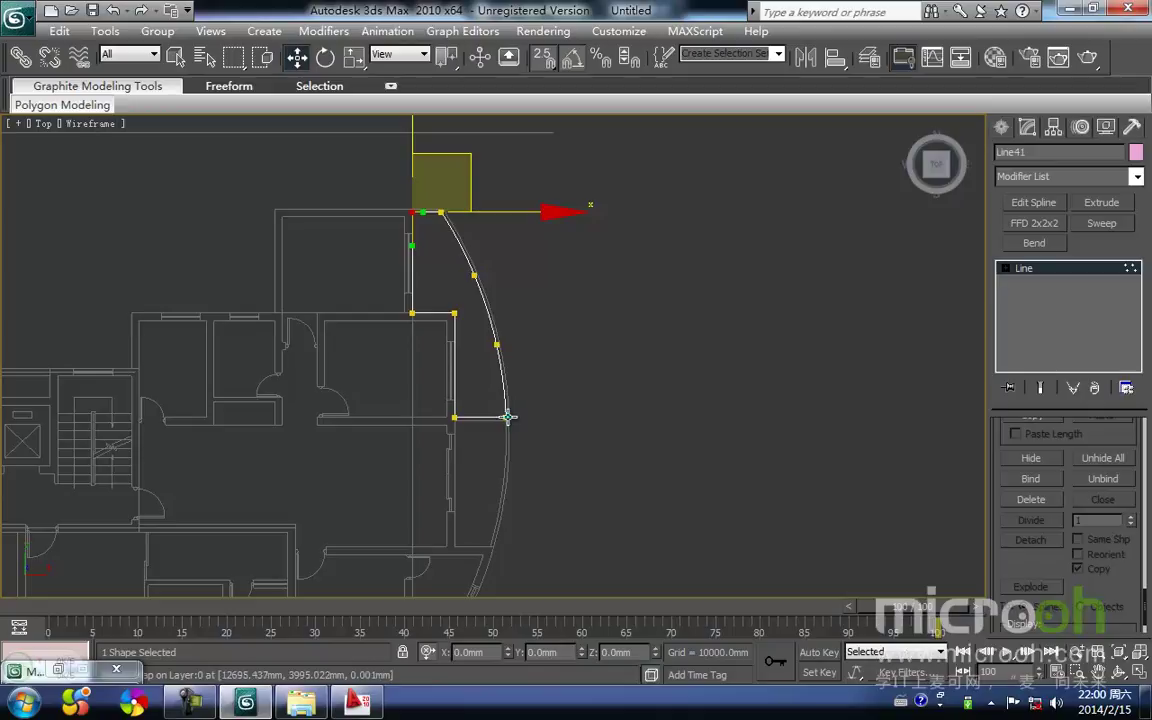
{"action": "left_click", "coordinate": [508, 417]}
{"action": "left_click_drag", "start_coordinate": [568, 382], "coordinate": [588, 379]}
{"action": "key", "text": "ctrl+z"}
{"action": "left_click", "coordinate": [556, 438]}
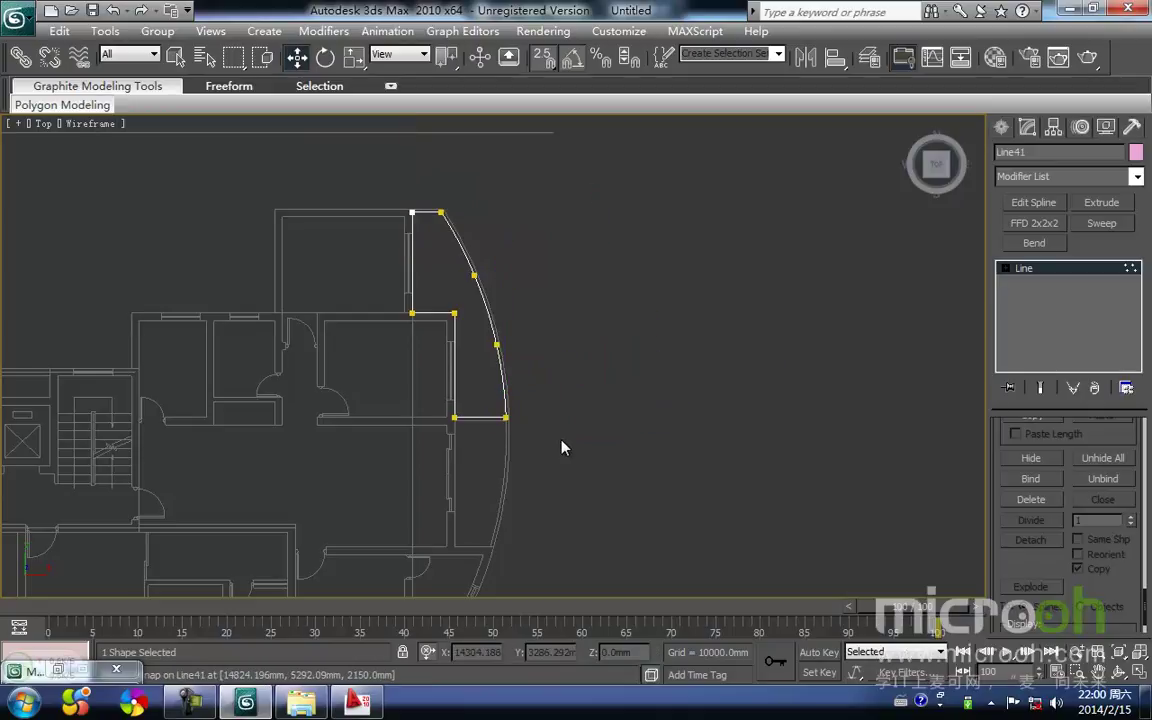
{"action": "middle_click_drag", "start_coordinate": [556, 438], "coordinate": [546, 443]}
Step: Extrude the closed outline by 100 mm as a slab and show the hidden geometry in shaded display
{"action": "key", "text": "1"}
{"action": "left_click", "coordinate": [521, 457]}
{"action": "left_click", "coordinate": [492, 424]}
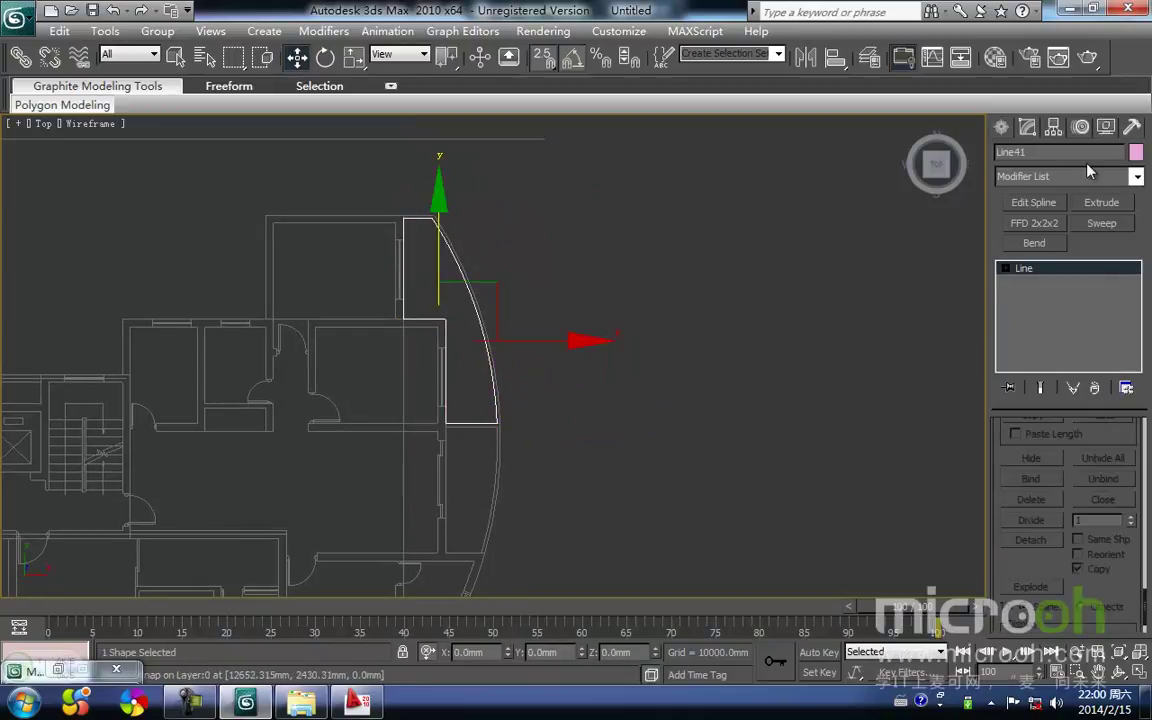
{"action": "left_click", "coordinate": [1096, 204]}
{"action": "left_click", "coordinate": [551, 413]}
{"action": "middle_click_drag", "start_coordinate": [545, 415], "coordinate": [533, 423]}
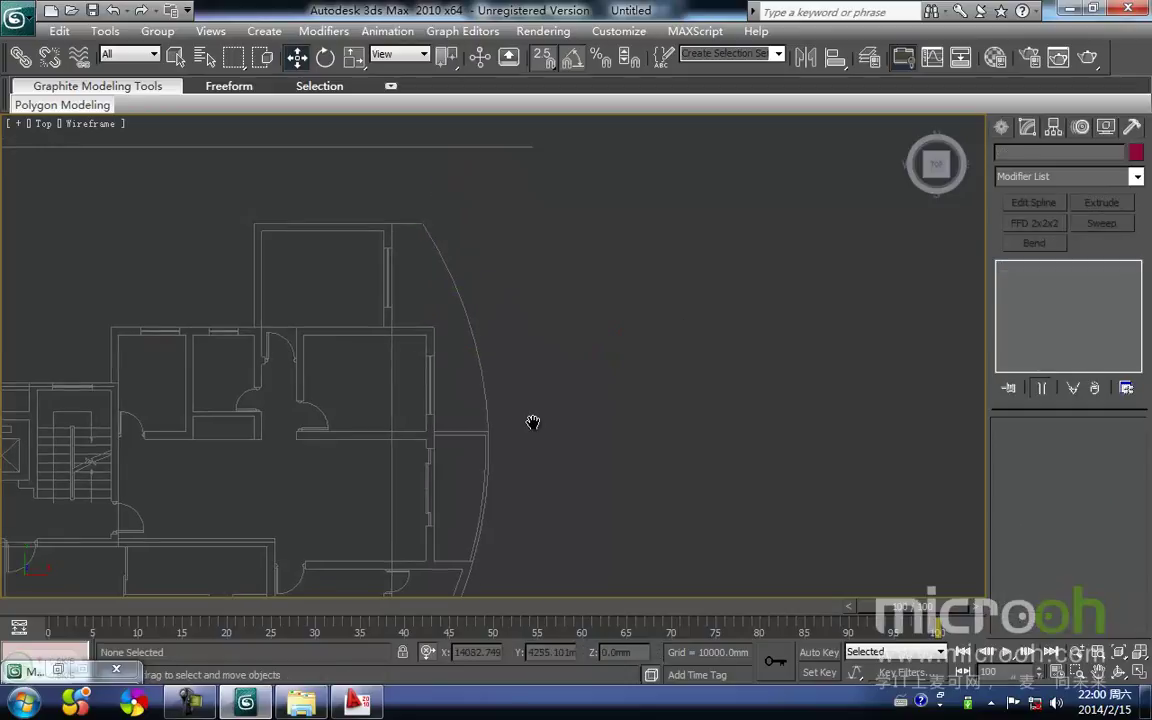
{"action": "scroll", "coordinate": [533, 427], "scroll_direction": "up", "scroll_amount": 4}
{"action": "key", "text": "F3"}
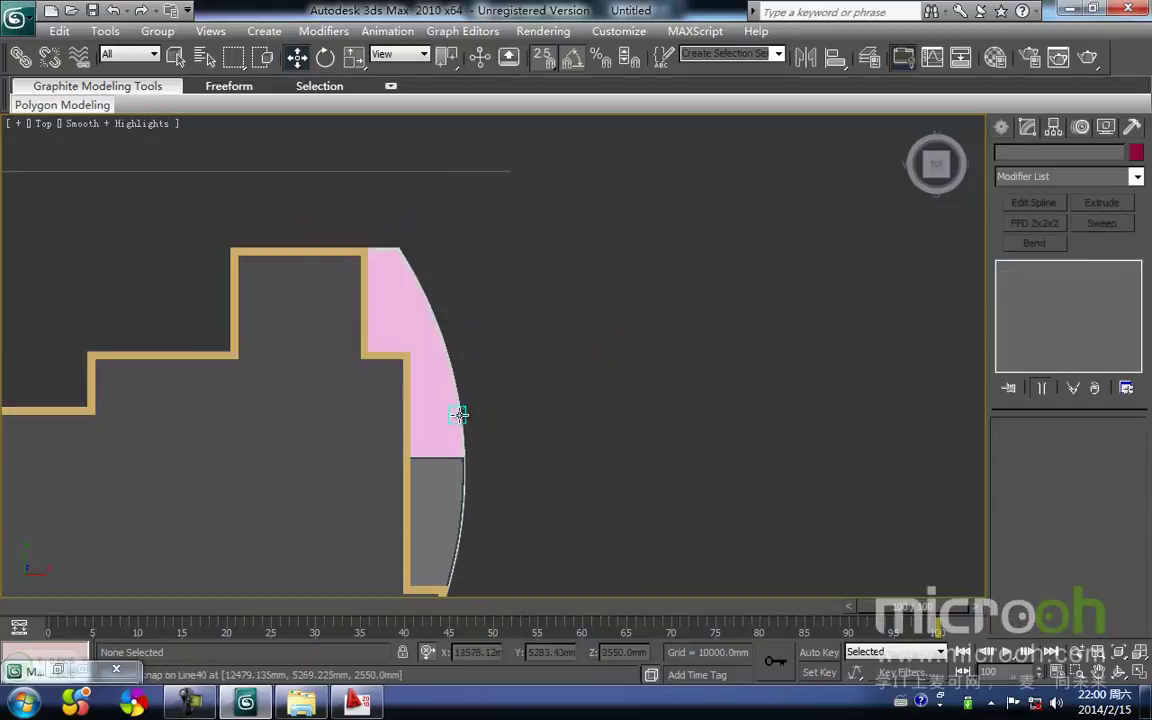
{"action": "left_click", "coordinate": [438, 425]}
{"action": "middle_click_drag", "start_coordinate": [441, 431], "coordinate": [382, 320], "text": "alt"}
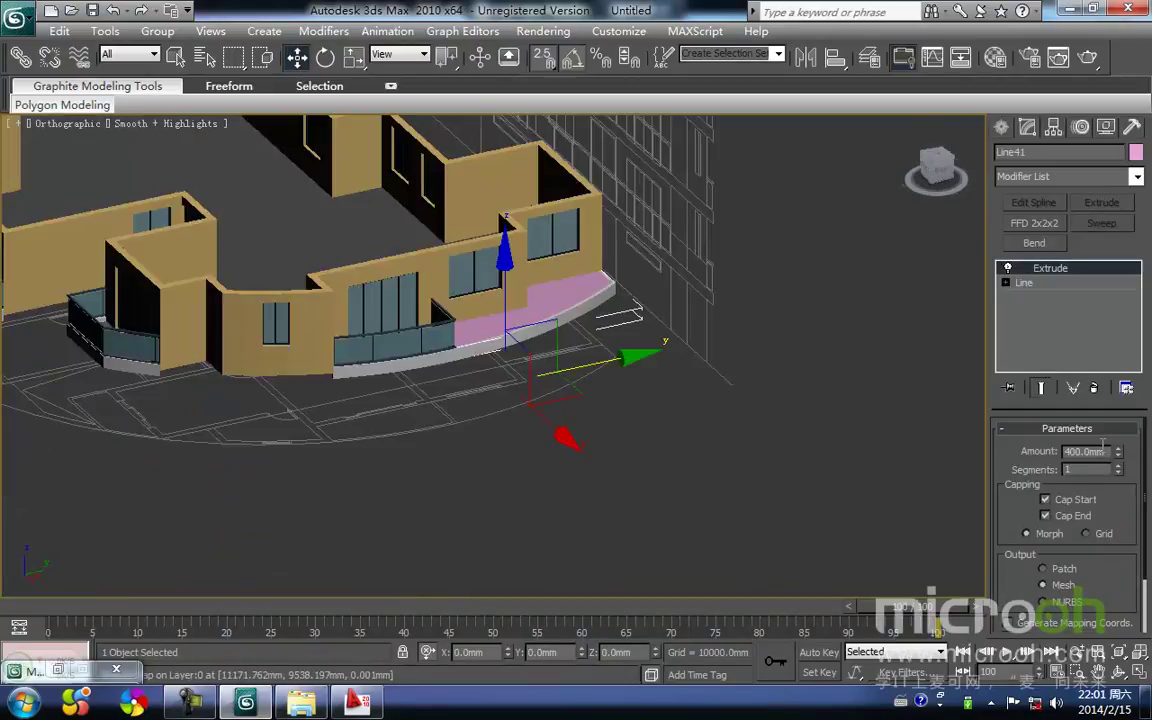
{"action": "type", "text": "100"}
{"action": "key", "text": "Return"}
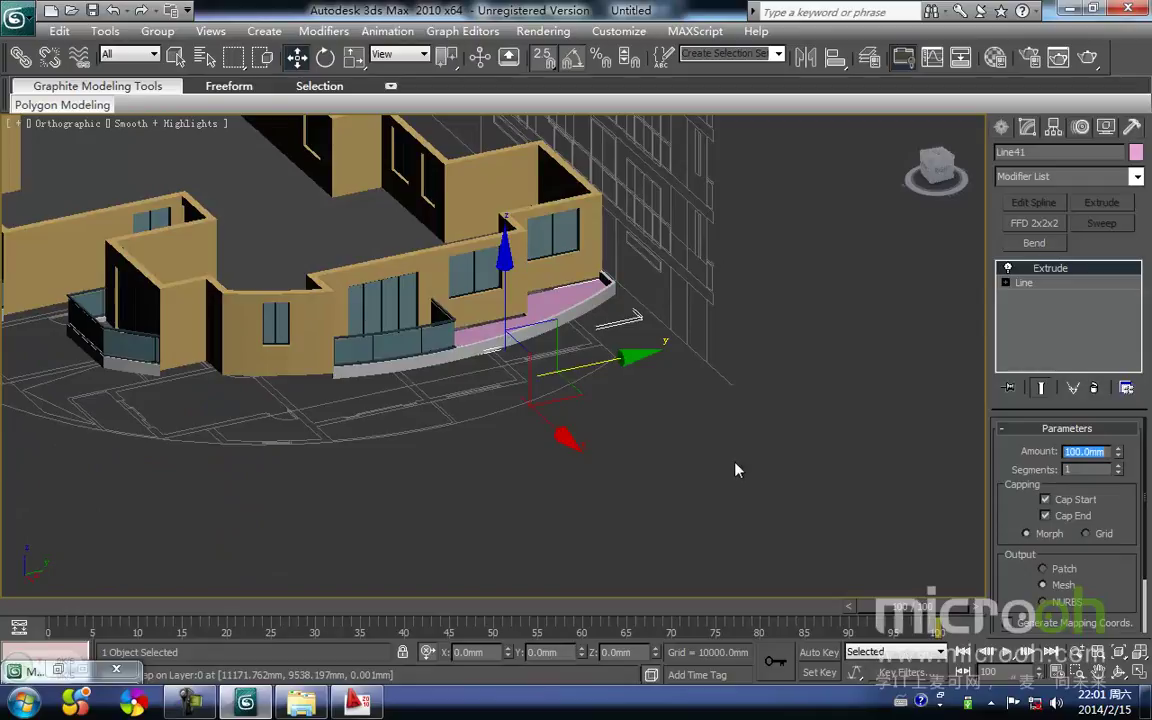
Step: Isolate the new curved slab together with the adjoining balcony floor slab
{"action": "middle_click_drag", "start_coordinate": [573, 297], "coordinate": [554, 351]}
{"action": "scroll", "coordinate": [554, 351], "scroll_direction": "up", "scroll_amount": 4}
{"action": "left_click", "coordinate": [695, 416]}
{"action": "left_click", "coordinate": [484, 376]}
{"action": "key", "text": "space"}
{"action": "middle_click_drag", "start_coordinate": [492, 465], "coordinate": [538, 488]}
{"action": "scroll", "coordinate": [492, 474], "scroll_direction": "down", "scroll_amount": 4}
{"action": "left_click", "coordinate": [385, 433]}
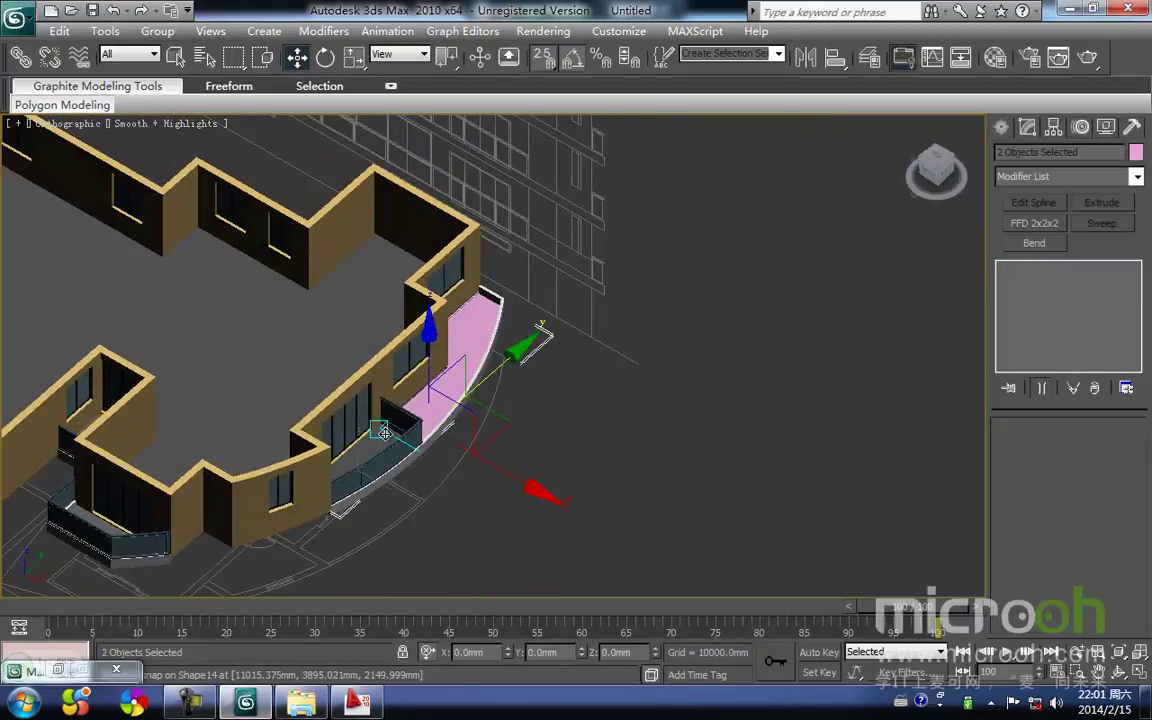
{"action": "key", "text": "alt+q"}
{"action": "middle_click_drag", "start_coordinate": [648, 422], "coordinate": [570, 475]}
{"action": "left_click", "coordinate": [534, 431]}
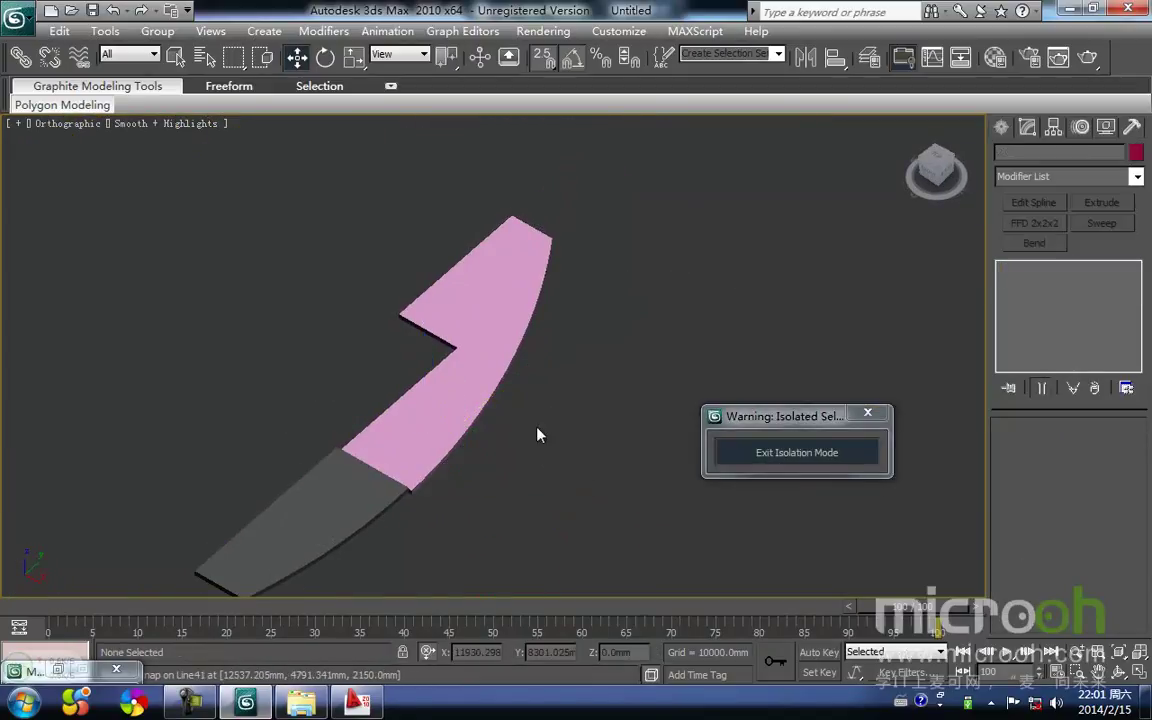
Step: Snap the new curved slab vertically to the level of the adjoining balcony slab in the front view
{"action": "left_click", "coordinate": [476, 378]}
{"action": "middle_click_drag", "start_coordinate": [461, 359], "coordinate": [375, 404]}
{"action": "key", "text": "f"}
{"action": "key", "text": "z"}
{"action": "key", "text": "F3"}
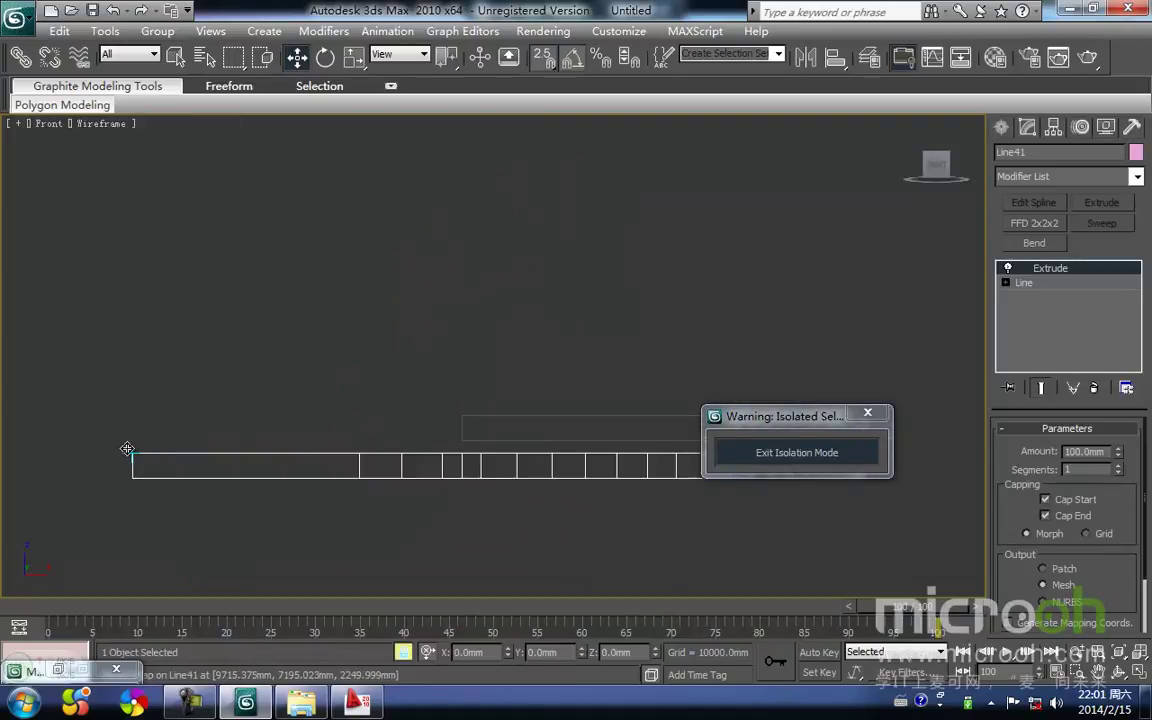
{"action": "key", "text": "t"}
{"action": "key", "text": "F3"}
{"action": "mouse_move", "coordinate": [571, 445]}
{"action": "middle_mouse_down", "text": "alt"}
{"action": "mouse_move", "coordinate": [507, 414]}
{"action": "mouse_move", "coordinate": [528, 427]}
{"action": "middle_mouse_up", "text": "alt"}
Step: Assign the 阳台板 material to the new curved slab and exit isolation mode
{"action": "left_click", "coordinate": [605, 390]}
{"action": "left_click", "coordinate": [578, 283]}
{"action": "key", "text": "m"}
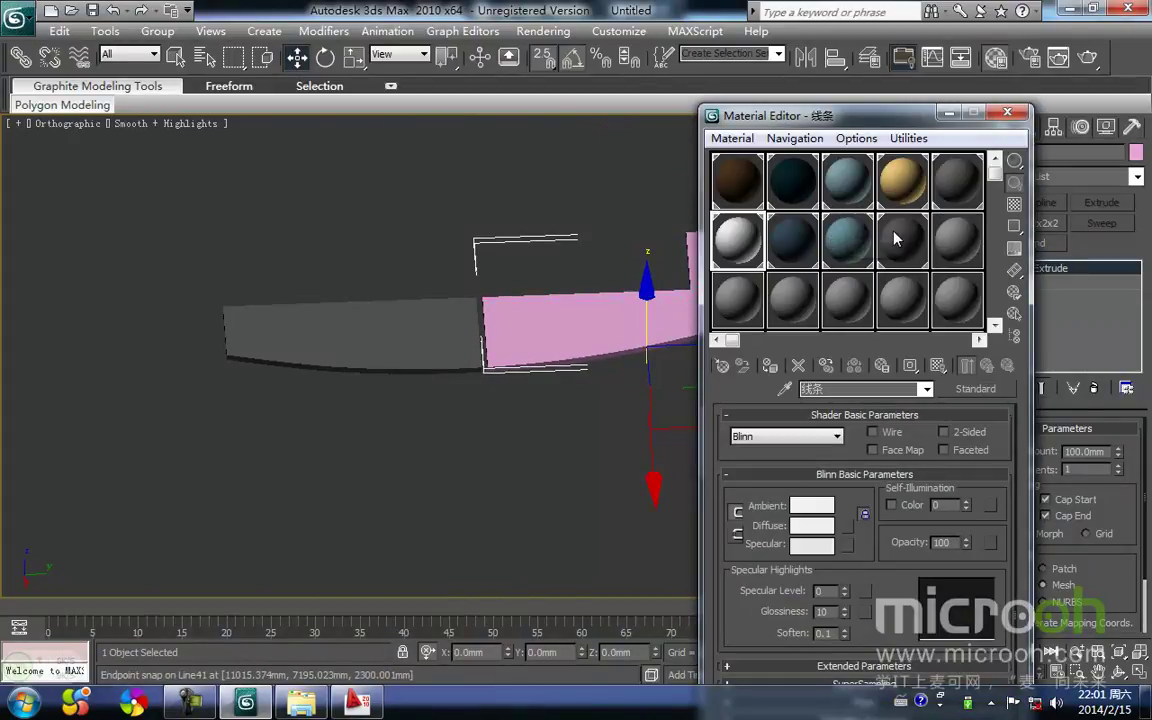
{"action": "left_click", "coordinate": [956, 178]}
{"action": "left_click", "coordinate": [772, 366]}
{"action": "left_click", "coordinate": [625, 436]}
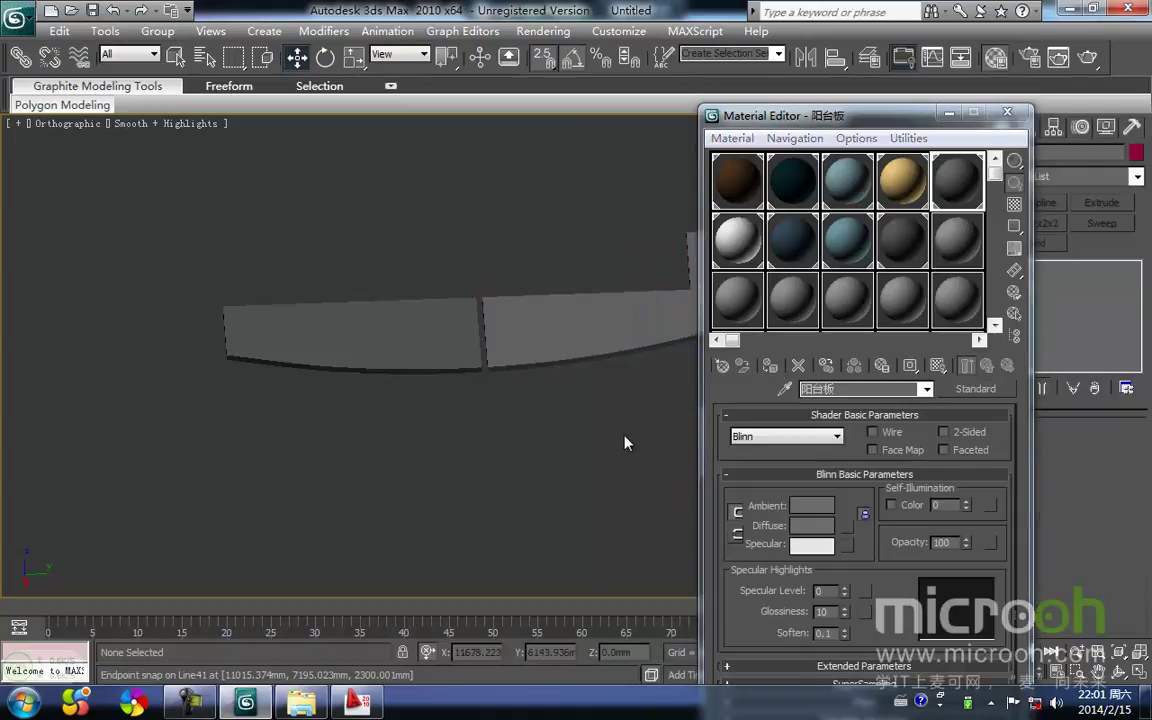
{"action": "left_click", "coordinate": [1005, 114]}
{"action": "left_click", "coordinate": [850, 448]}
Step: Examine the wall recess beside the slanted balcony in the top view and in the floor plan in AutoCAD
{"action": "middle_click_drag", "start_coordinate": [628, 380], "coordinate": [652, 300]}
{"action": "scroll", "coordinate": [597, 357], "scroll_direction": "down", "scroll_amount": 2}
{"action": "middle_click_drag", "start_coordinate": [440, 418], "coordinate": [340, 311]}
{"action": "key", "text": "t"}
{"action": "key", "text": "z"}
{"action": "scroll", "coordinate": [340, 311], "scroll_direction": "up", "scroll_amount": 4}
{"action": "middle_click_drag", "start_coordinate": [578, 393], "coordinate": [543, 325]}
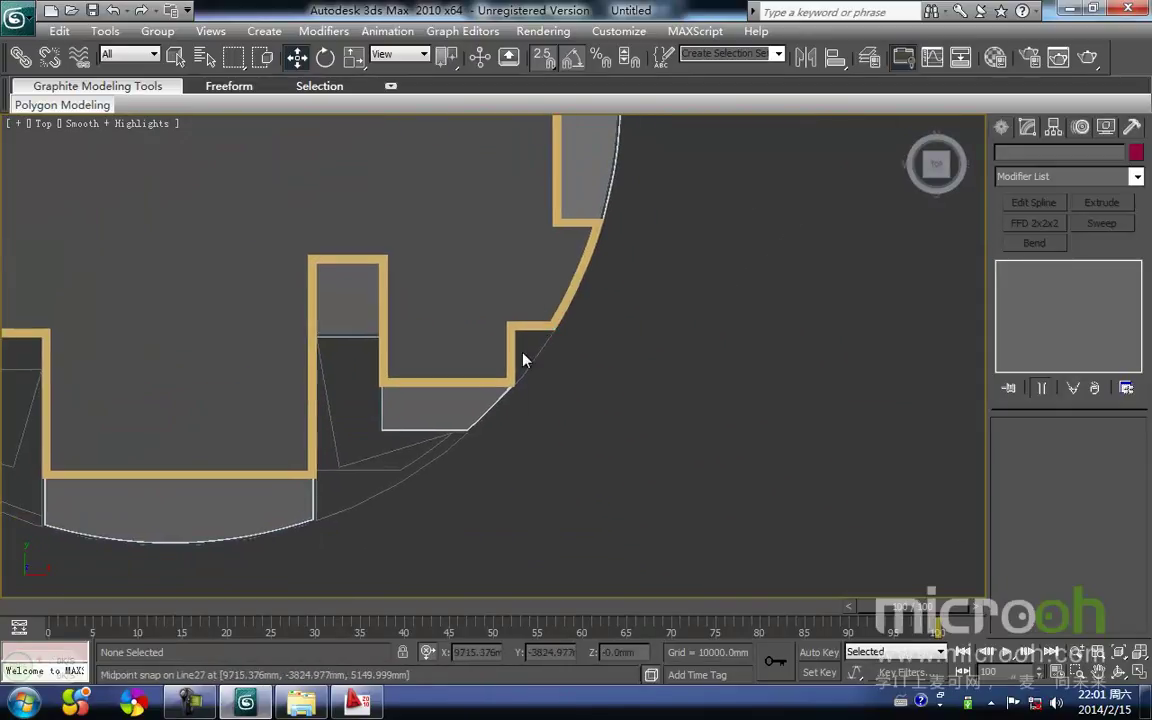
{"action": "scroll", "coordinate": [535, 324], "scroll_direction": "up", "scroll_amount": 2}
{"action": "left_click", "coordinate": [359, 715]}
{"action": "scroll", "coordinate": [735, 280], "scroll_direction": "down", "scroll_amount": 2}
{"action": "middle_click_drag", "start_coordinate": [735, 280], "coordinate": [589, 424]}
{"action": "middle_click_drag", "start_coordinate": [583, 254], "coordinate": [556, 451]}
{"action": "middle_click_drag", "start_coordinate": [598, 170], "coordinate": [578, 378]}
{"action": "scroll", "coordinate": [580, 375], "scroll_direction": "up", "scroll_amount": 1}
{"action": "mouse_move", "coordinate": [595, 307]}
{"action": "middle_mouse_down"}
{"action": "mouse_move", "coordinate": [579, 398]}
{"action": "mouse_move", "coordinate": [593, 369]}
{"action": "middle_mouse_up"}
{"action": "scroll", "coordinate": [606, 365], "scroll_direction": "up", "scroll_amount": 5}
{"action": "scroll", "coordinate": [606, 364], "scroll_direction": "up", "scroll_amount": 3}
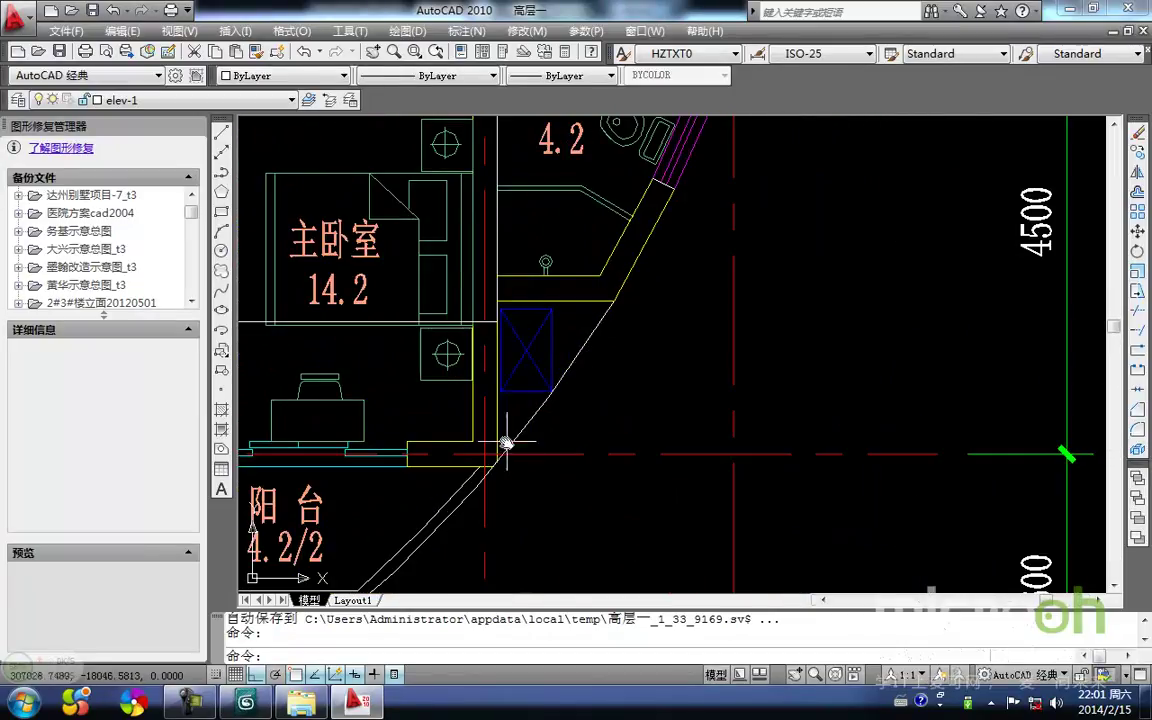
Step: Switch back to 3ds Max and show the wall recess beside the slanted balcony in wireframe
{"action": "left_click", "coordinate": [250, 705]}
{"action": "middle_click_drag", "start_coordinate": [504, 348], "coordinate": [488, 366]}
{"action": "scroll", "coordinate": [505, 360], "scroll_direction": "up", "scroll_amount": 2}
{"action": "mouse_move", "coordinate": [594, 402]}
{"action": "middle_mouse_down"}
{"action": "mouse_move", "coordinate": [550, 405]}
{"action": "mouse_move", "coordinate": [520, 359]}
{"action": "middle_mouse_up"}
{"action": "scroll", "coordinate": [545, 411], "scroll_direction": "up", "scroll_amount": 1}
{"action": "key", "text": "F3"}
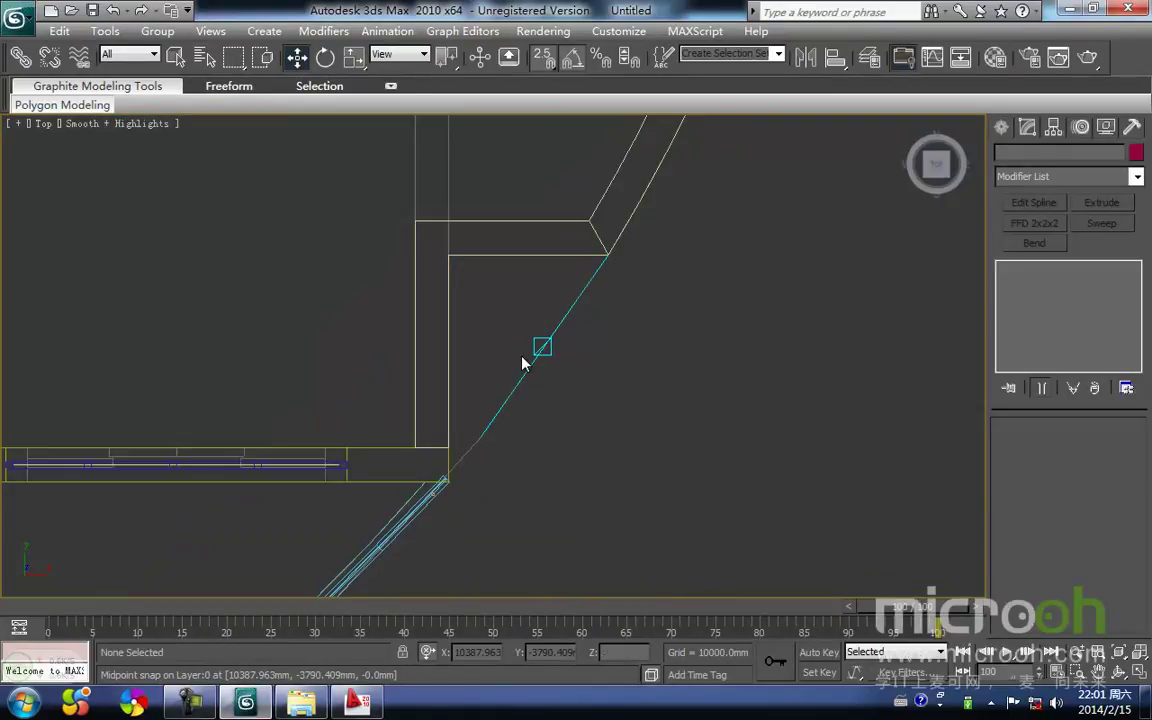
Step: Try to bridge the recess's open side with an arc between the two outer wall corners
{"action": "right_click", "coordinate": [511, 482], "text": "ctrl"}
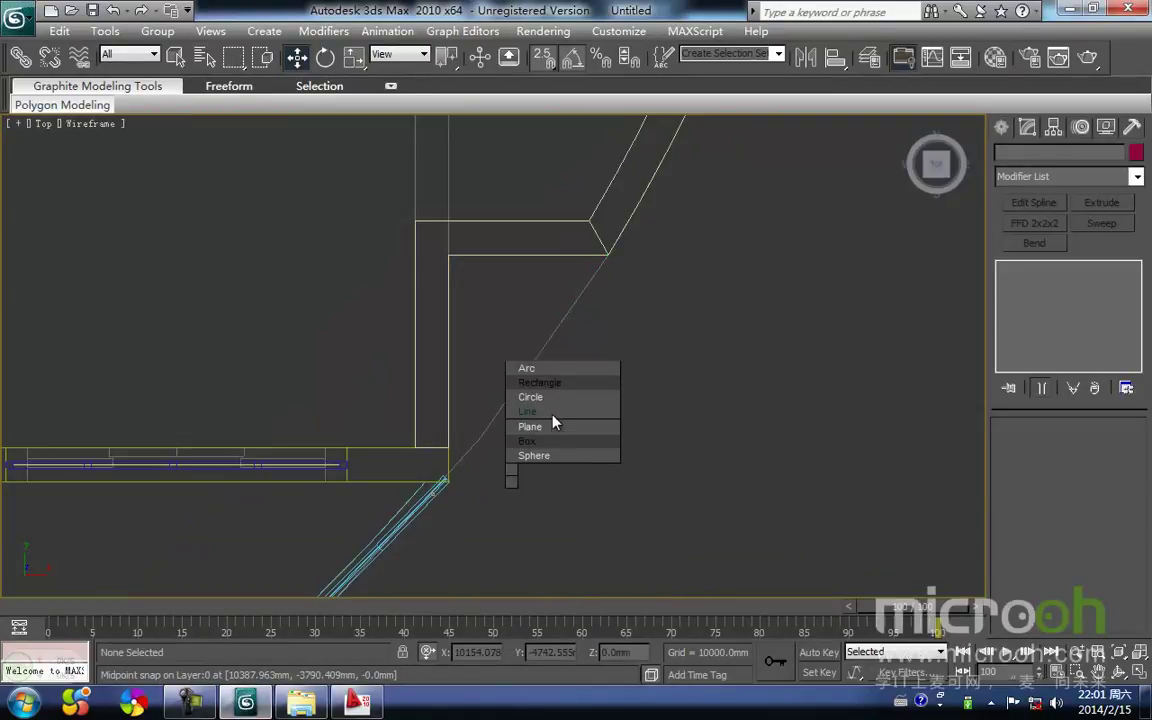
{"action": "left_click", "coordinate": [541, 369]}
{"action": "scroll", "coordinate": [612, 270], "scroll_direction": "up", "scroll_amount": 2}
{"action": "middle_click_drag", "start_coordinate": [616, 270], "coordinate": [580, 299]}
{"action": "left_click_drag", "start_coordinate": [618, 243], "coordinate": [401, 562]}
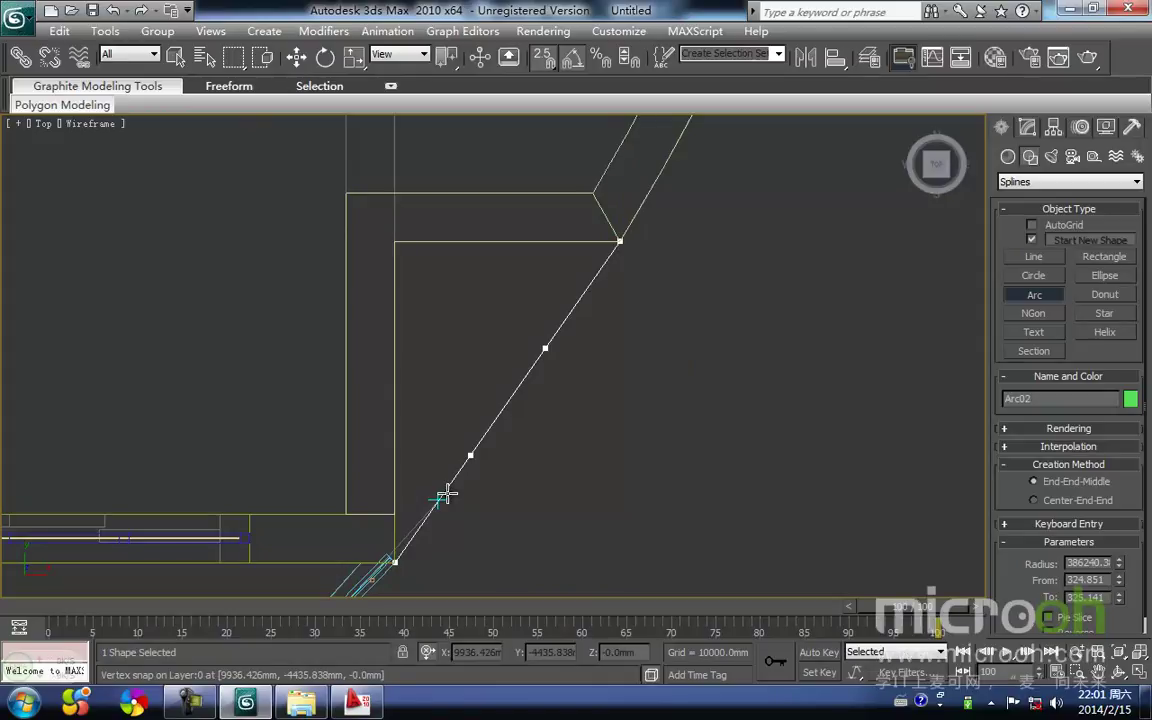
{"action": "left_click", "coordinate": [447, 493]}
{"action": "right_click", "coordinate": [555, 509]}
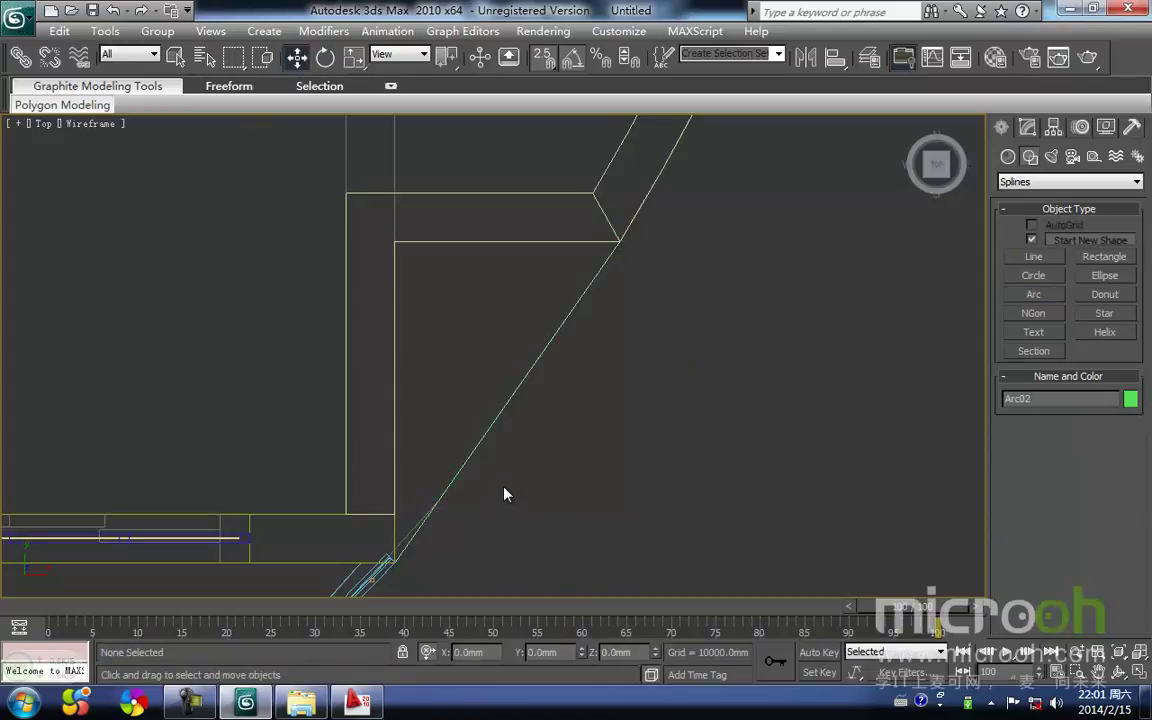
Step: Delete the arc across the recess
{"action": "middle_click_drag", "start_coordinate": [517, 368], "coordinate": [512, 386]}
{"action": "key", "text": "1"}
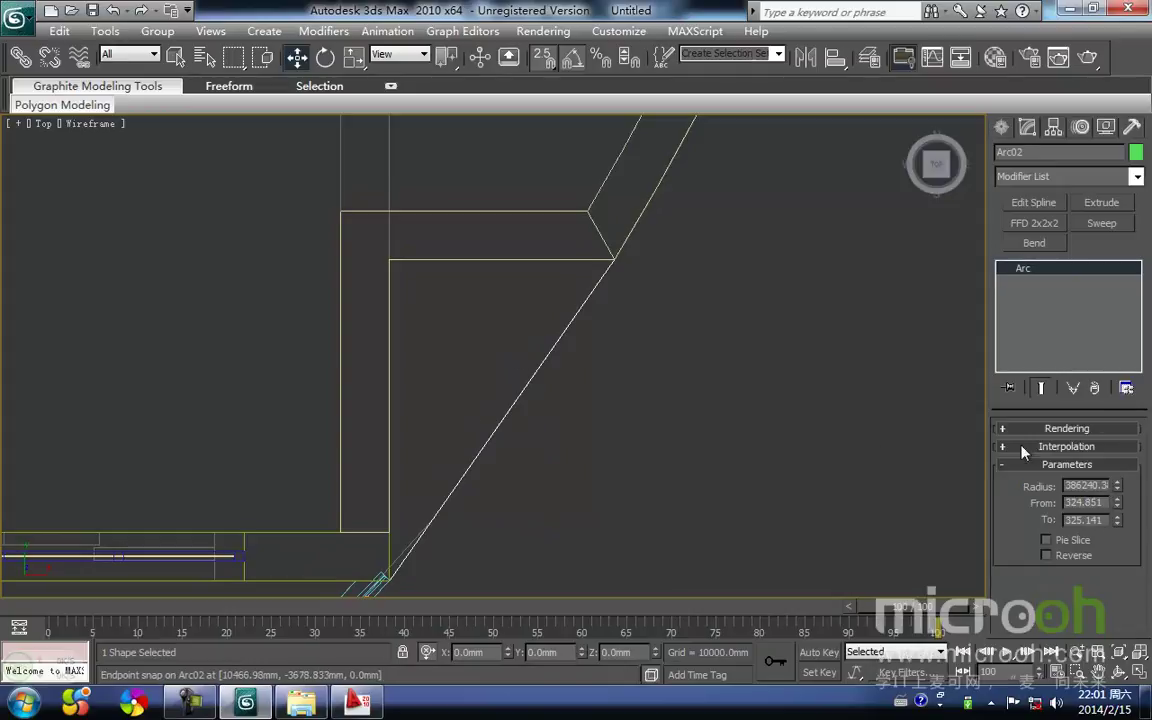
{"action": "left_click", "coordinate": [545, 442]}
{"action": "left_click", "coordinate": [500, 420]}
{"action": "middle_click_drag", "start_coordinate": [478, 408], "coordinate": [457, 420]}
Step: Draw a straight line across the recess's open side between the lower and upper outer wall corners
{"action": "left_click", "coordinate": [491, 466]}
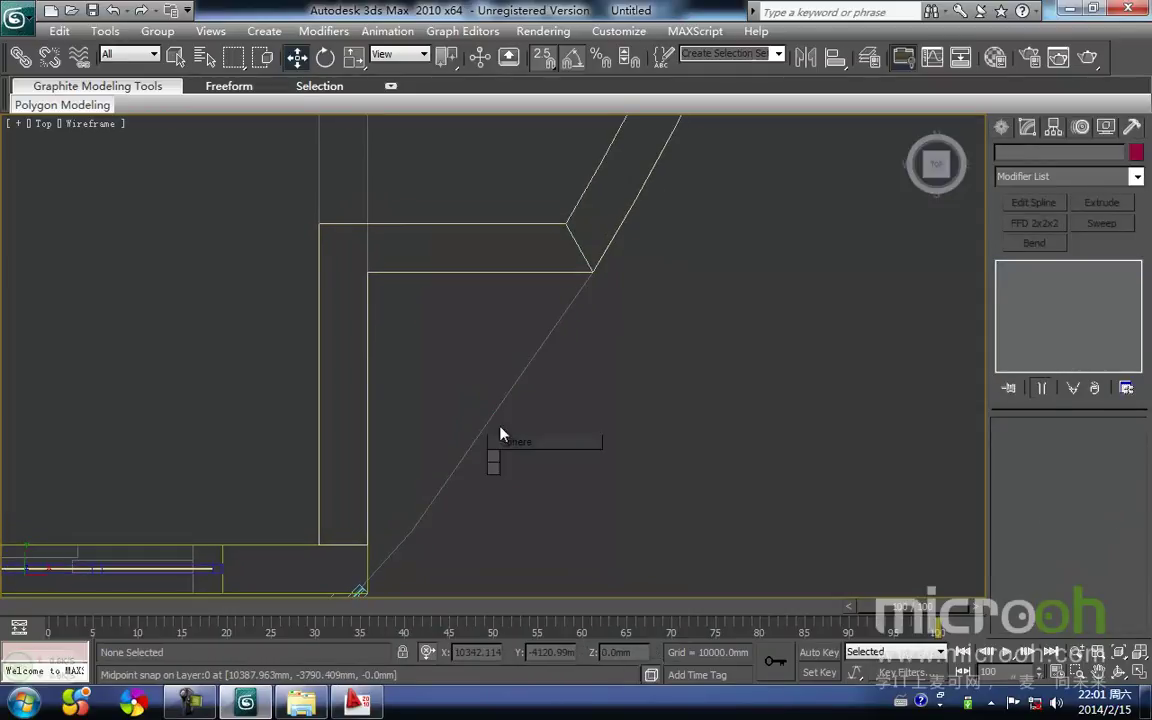
{"action": "right_click", "coordinate": [490, 400]}
{"action": "left_click", "coordinate": [535, 390]}
{"action": "left_click", "coordinate": [593, 271]}
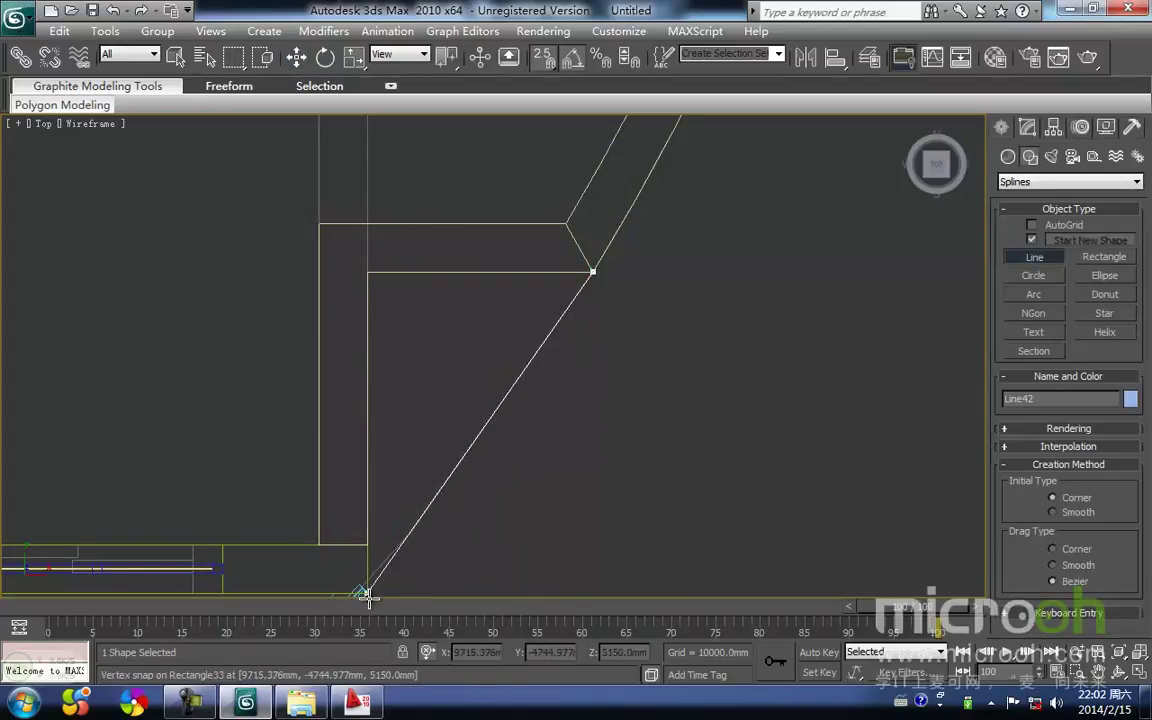
{"action": "right_click", "coordinate": [432, 543]}
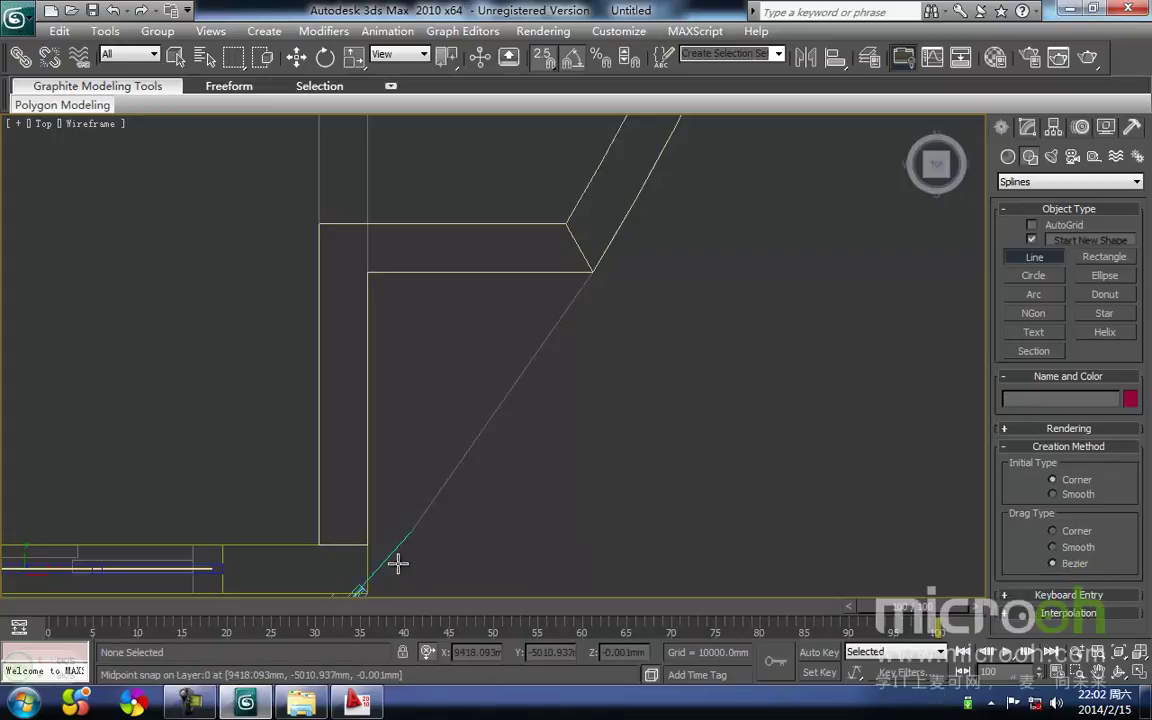
{"action": "middle_click_drag", "start_coordinate": [402, 558], "coordinate": [369, 507]}
{"action": "left_click", "coordinate": [366, 505]}
{"action": "left_click", "coordinate": [590, 182]}
{"action": "right_click", "coordinate": [556, 442]}
{"action": "right_click", "coordinate": [553, 447]}
Step: Outline the line's spline toward the inside of the recess to form a closed narrow band
{"action": "scroll", "coordinate": [489, 460], "scroll_direction": "up", "scroll_amount": 2}
{"action": "middle_click_drag", "start_coordinate": [428, 389], "coordinate": [427, 403]}
{"action": "key", "text": "3"}
{"action": "left_click_drag", "start_coordinate": [491, 504], "coordinate": [427, 404]}
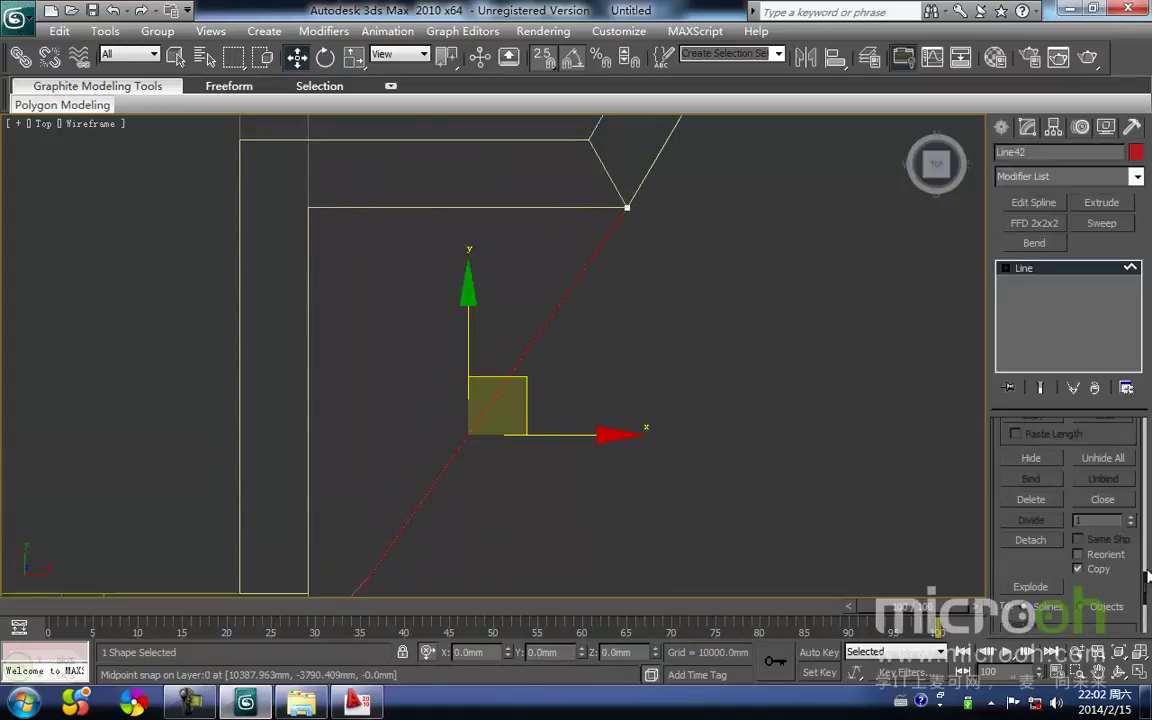
{"action": "left_click_drag", "start_coordinate": [1146, 586], "coordinate": [1144, 545]}
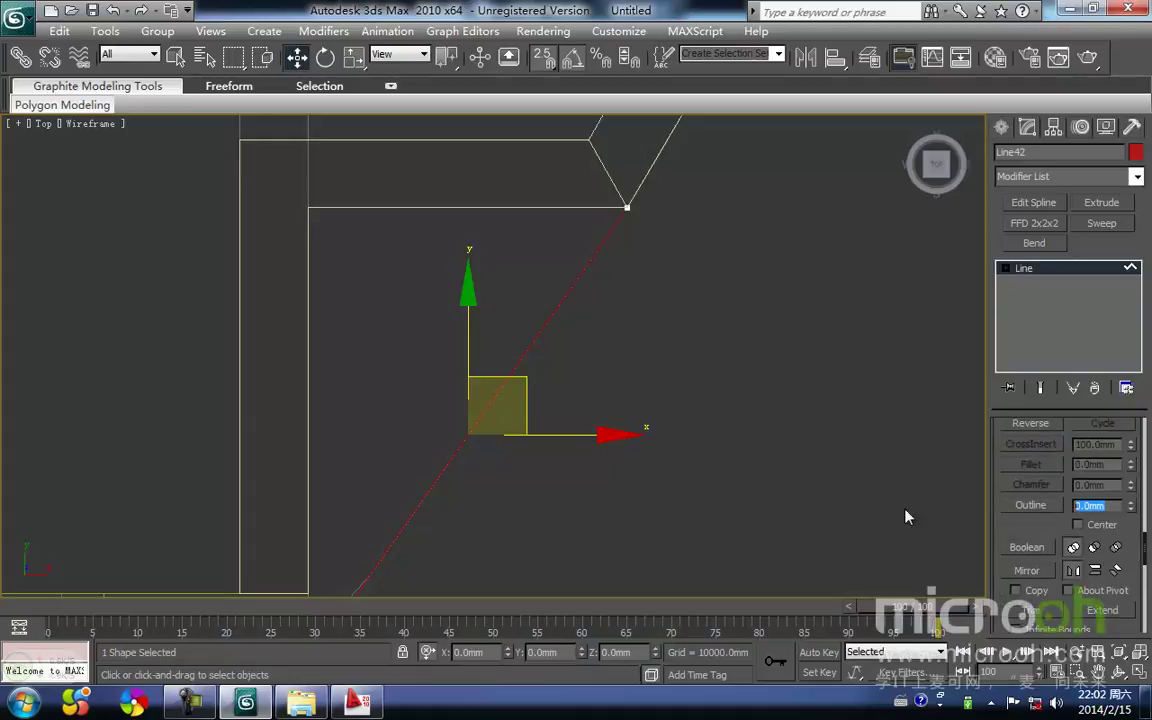
{"action": "key", "text": "Return"}
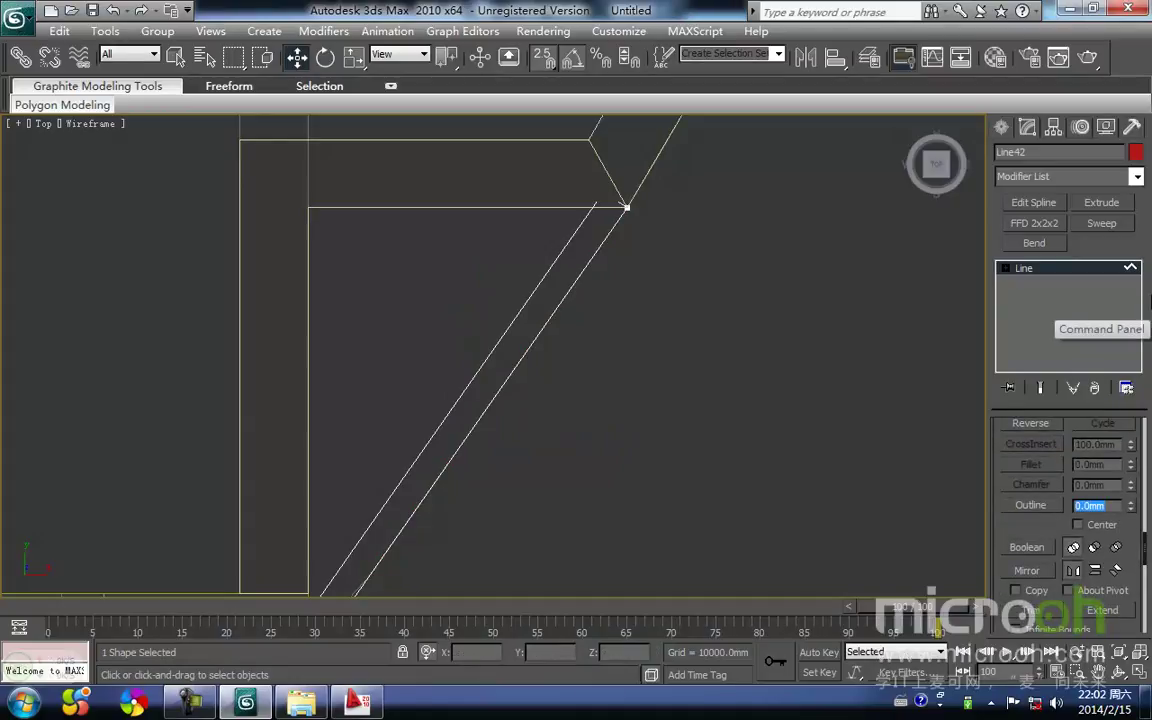
{"action": "middle_click_drag", "start_coordinate": [535, 365], "coordinate": [539, 399]}
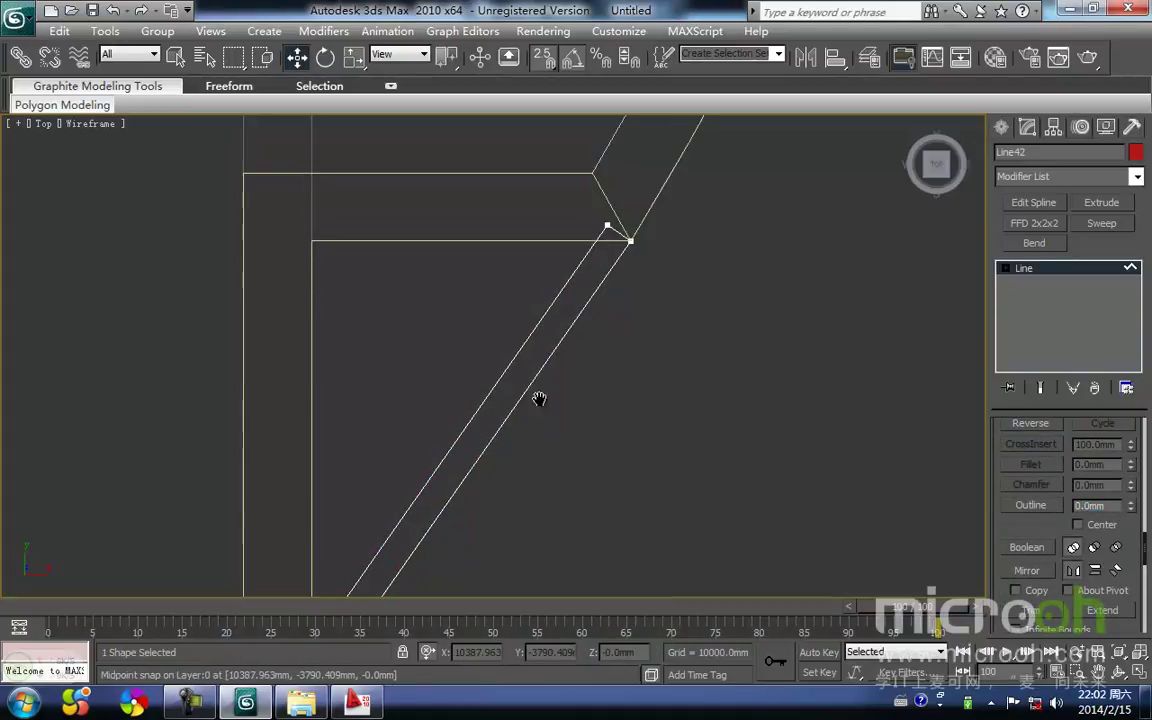
Step: Extrude the narrow band by 400 mm and show it in shaded display
{"action": "left_click", "coordinate": [1104, 203]}
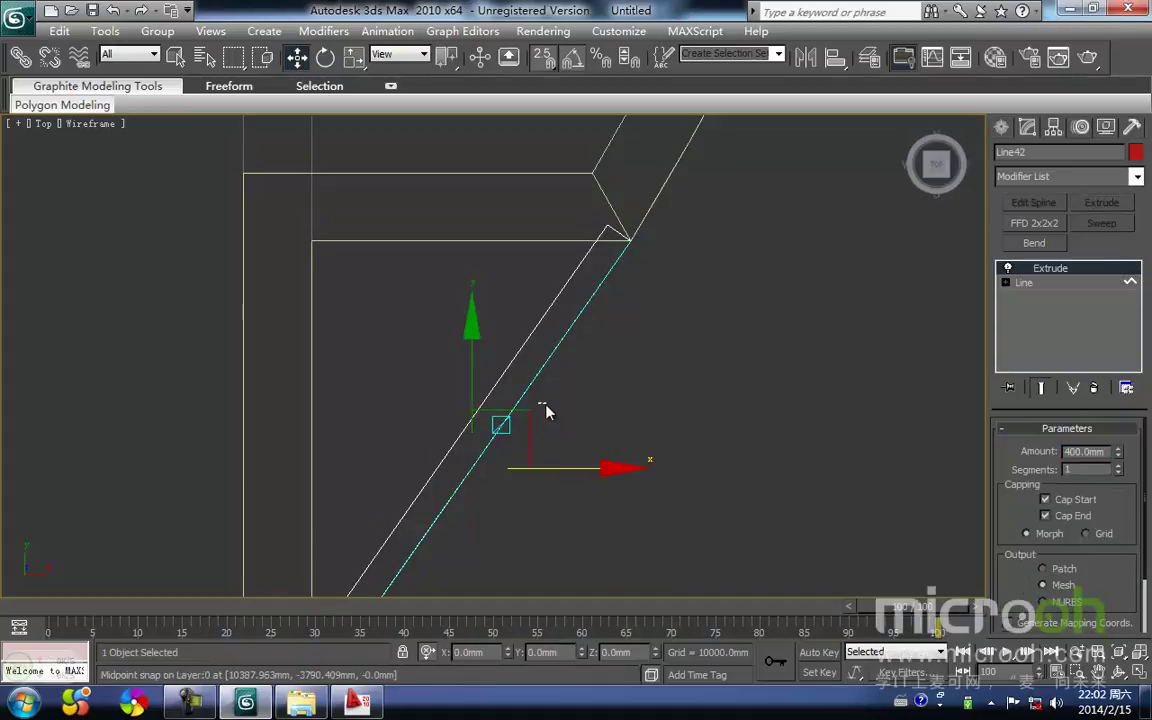
{"action": "middle_click_drag", "start_coordinate": [463, 386], "coordinate": [458, 414]}
{"action": "key", "text": "F3"}
{"action": "scroll", "coordinate": [511, 477], "scroll_direction": "down", "scroll_amount": 3}
{"action": "middle_click_drag", "start_coordinate": [511, 477], "coordinate": [463, 402], "text": "alt"}
{"action": "left_click_drag", "start_coordinate": [463, 402], "coordinate": [447, 373], "text": "alt"}
{"action": "middle_click_drag", "start_coordinate": [460, 356], "coordinate": [414, 419]}
Step: Isolate the new band with the adjoining balcony edge band and snap it up to the same height in the front view
{"action": "left_click", "coordinate": [351, 264], "text": "ctrl"}
{"action": "key", "text": "alt+q"}
{"action": "key", "text": "f"}
{"action": "middle_click_drag", "start_coordinate": [530, 429], "coordinate": [412, 440]}
{"action": "scroll", "coordinate": [575, 525], "scroll_direction": "down", "scroll_amount": 4}
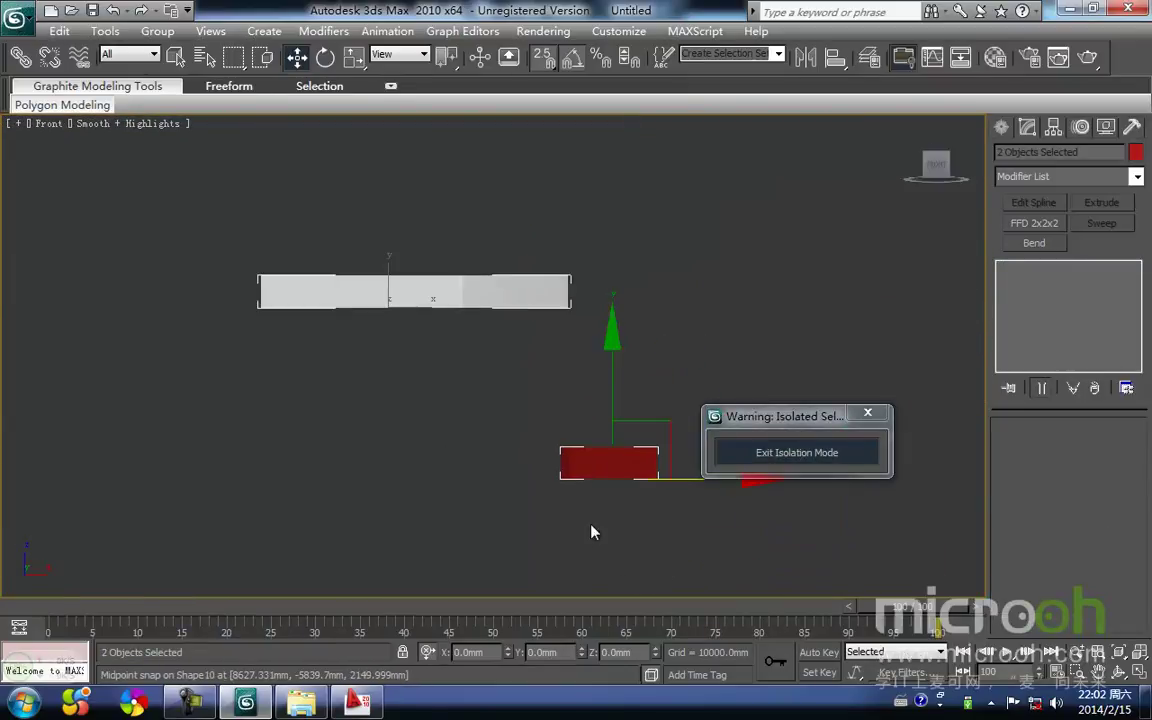
{"action": "left_click", "coordinate": [579, 531]}
{"action": "left_click", "coordinate": [562, 461]}
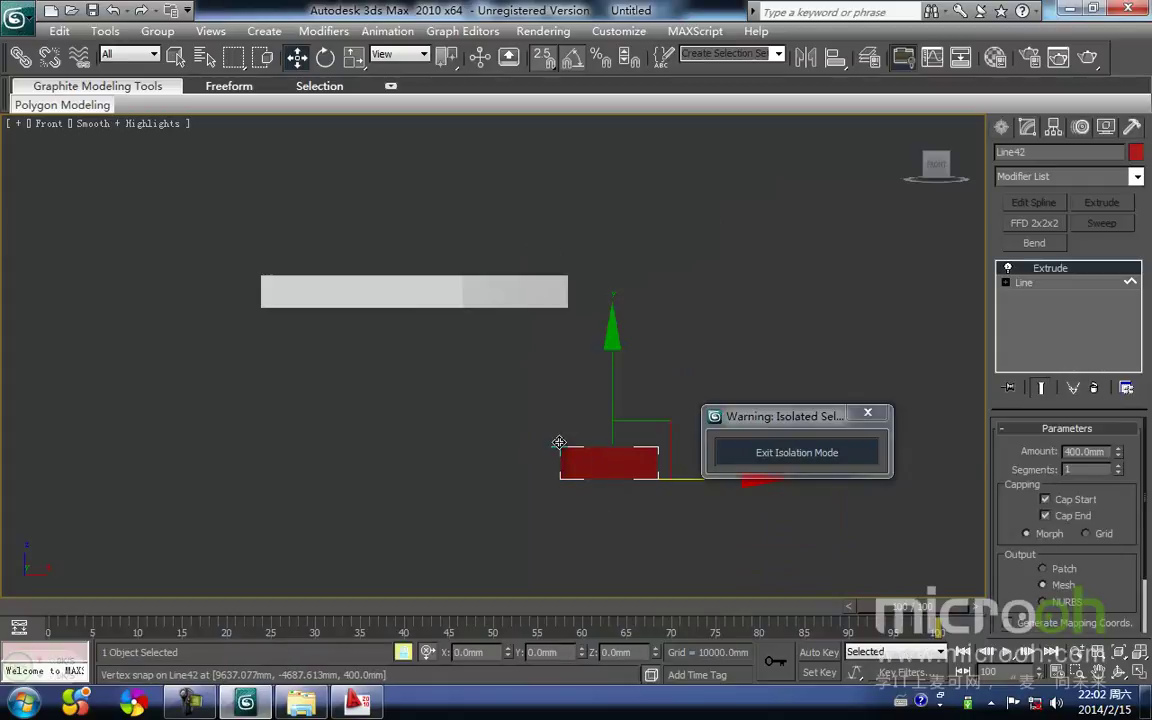
{"action": "left_click_drag", "start_coordinate": [551, 439], "coordinate": [561, 276]}
{"action": "key", "text": "t"}
{"action": "scroll", "coordinate": [561, 390], "scroll_direction": "down", "scroll_amount": 2}
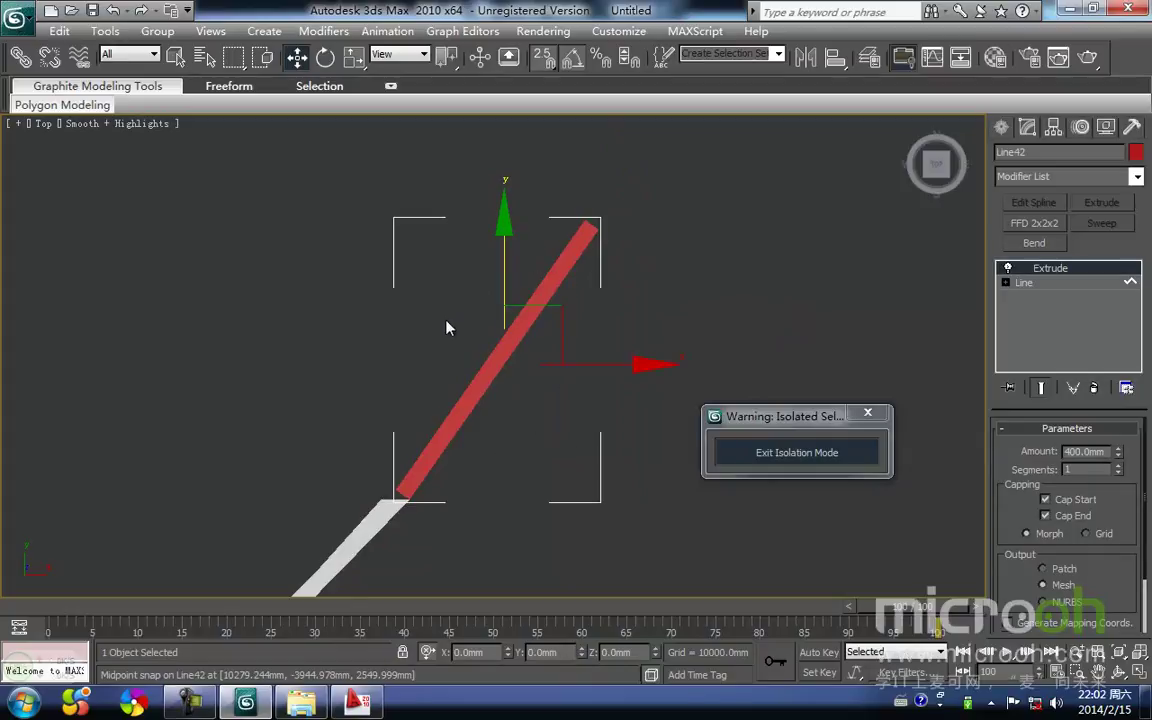
Step: Assign the 线条 material to the new band and exit isolation mode
{"action": "key", "text": "m"}
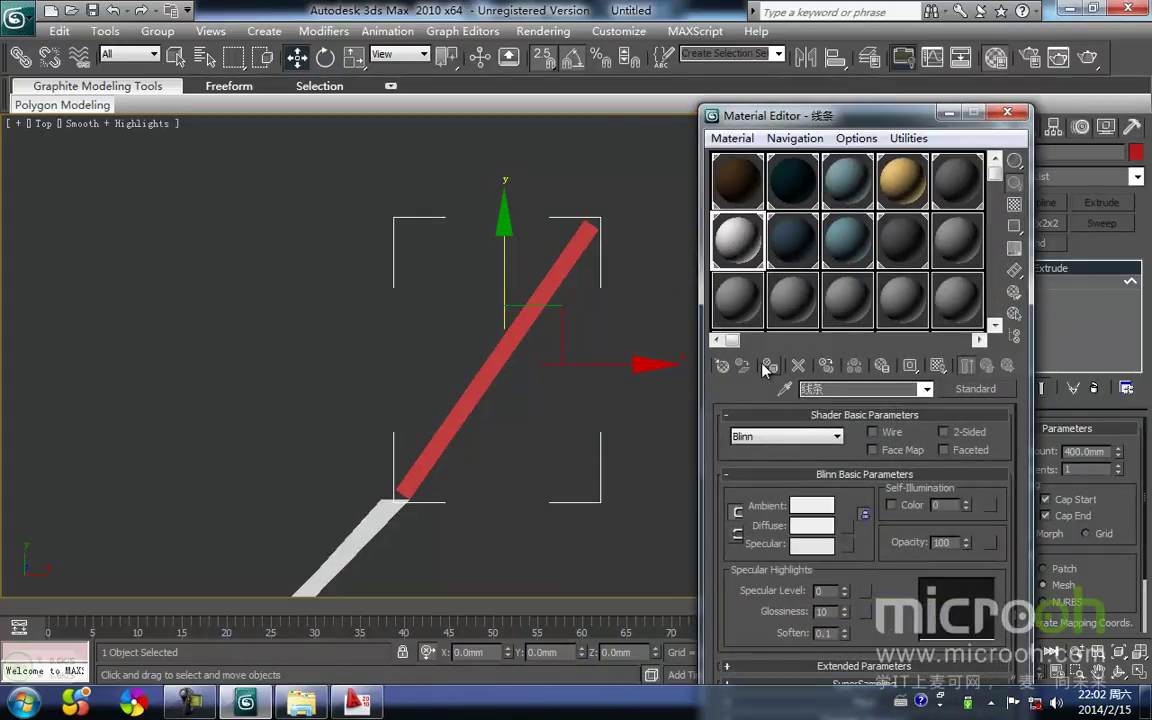
{"action": "left_click", "coordinate": [744, 366]}
{"action": "left_click", "coordinate": [640, 335]}
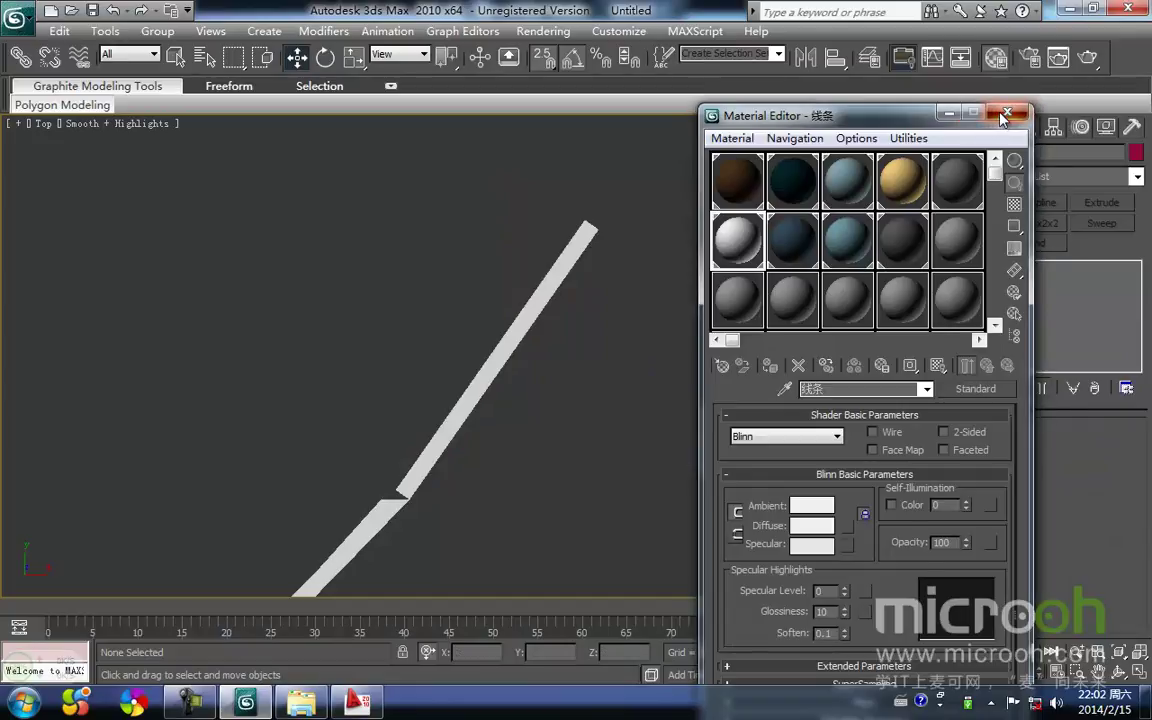
{"action": "left_click", "coordinate": [1007, 112]}
{"action": "left_click", "coordinate": [818, 455]}
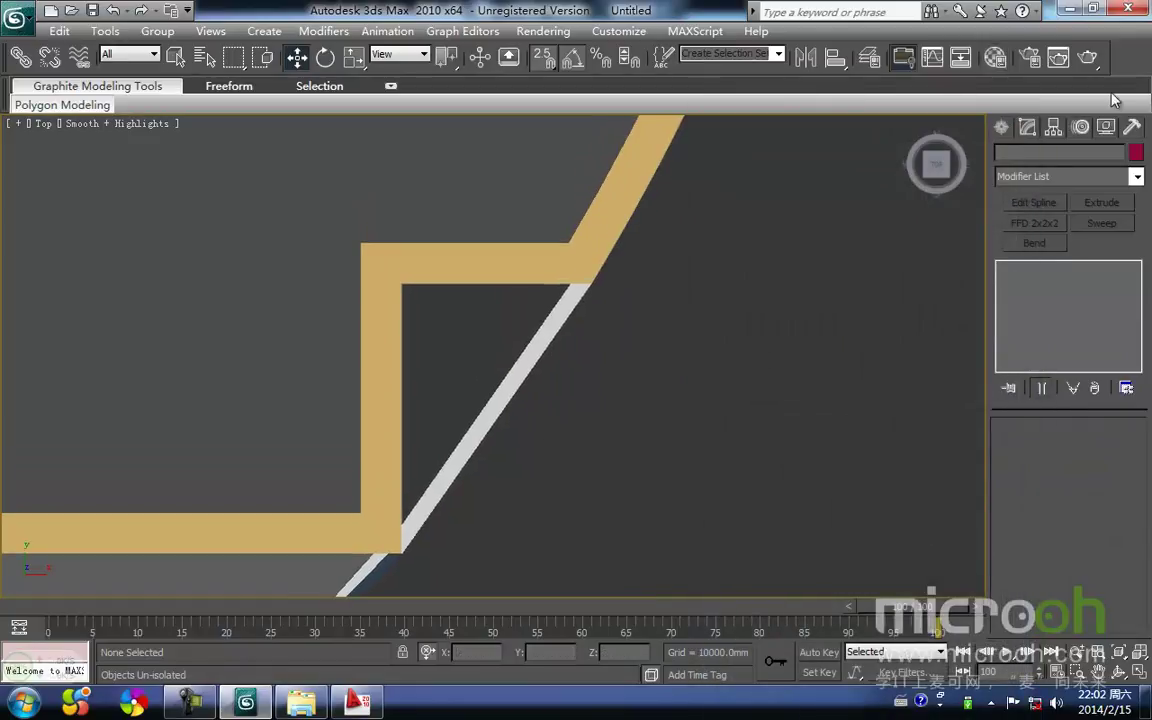
Step: Draw a closed triangular outline filling the recess between the two walls and the new band's inner edge
{"action": "left_click", "coordinate": [1001, 128]}
{"action": "left_click", "coordinate": [1034, 257]}
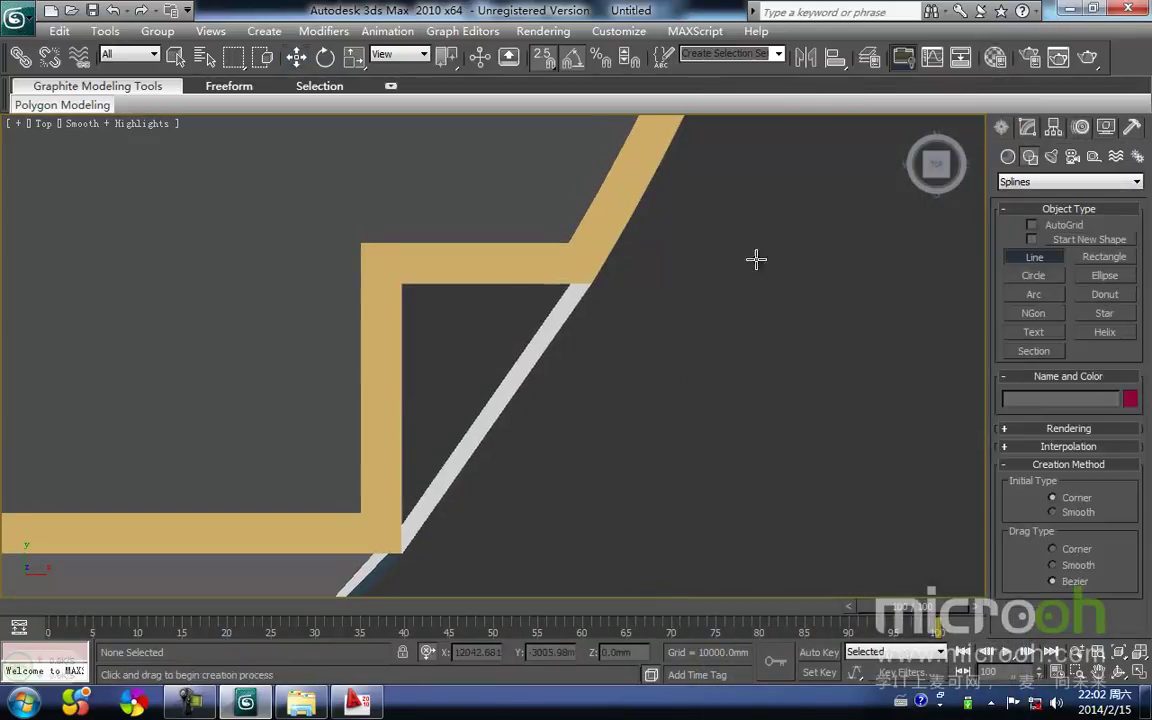
{"action": "key", "text": "F3"}
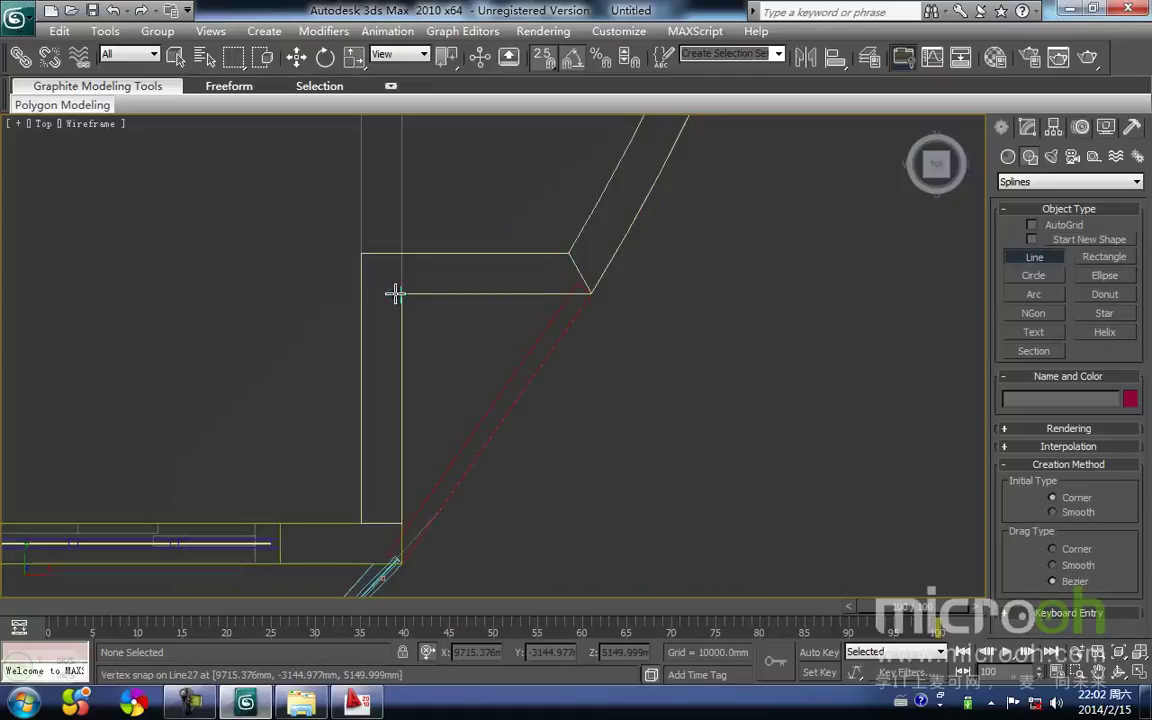
{"action": "left_click", "coordinate": [396, 293]}
{"action": "left_click", "coordinate": [399, 542]}
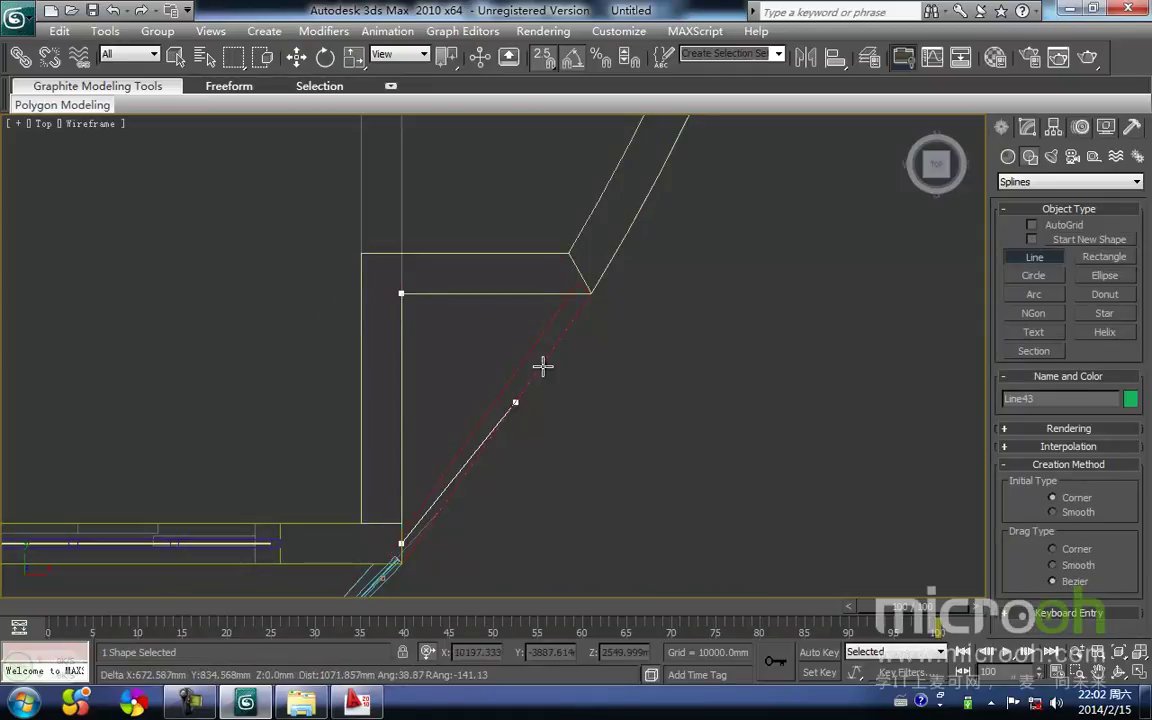
{"action": "left_click", "coordinate": [577, 291]}
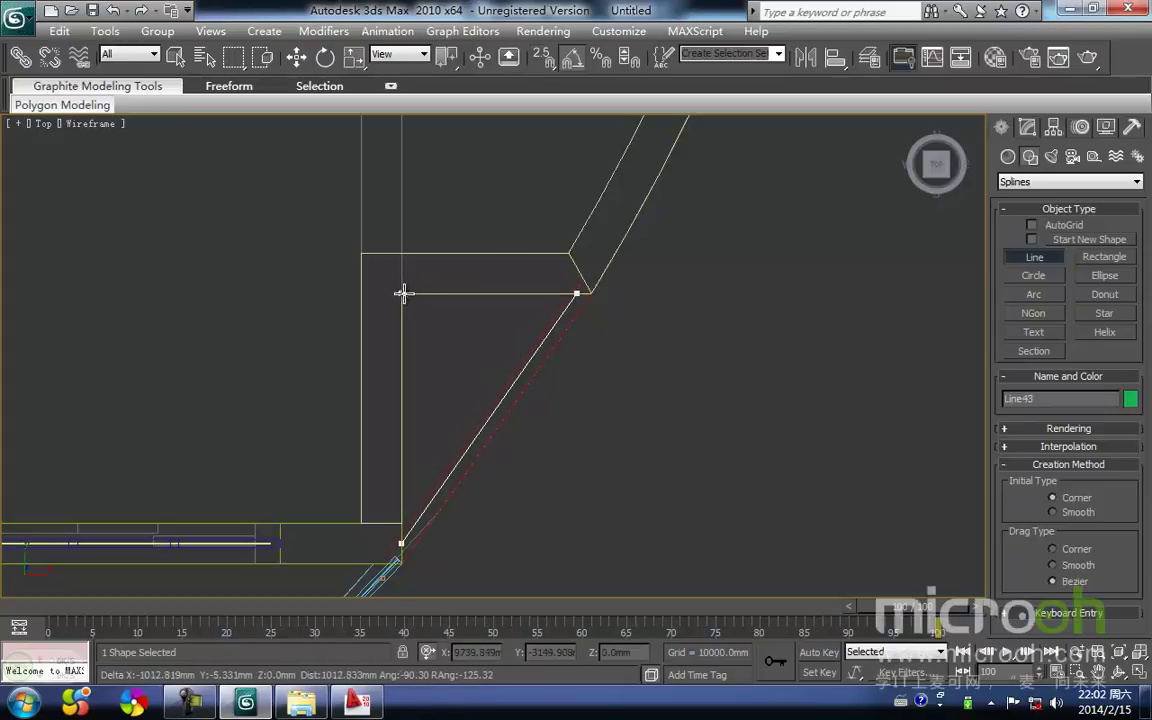
{"action": "left_click", "coordinate": [401, 293]}
{"action": "left_click", "coordinate": [582, 411]}
{"action": "right_click", "coordinate": [703, 427]}
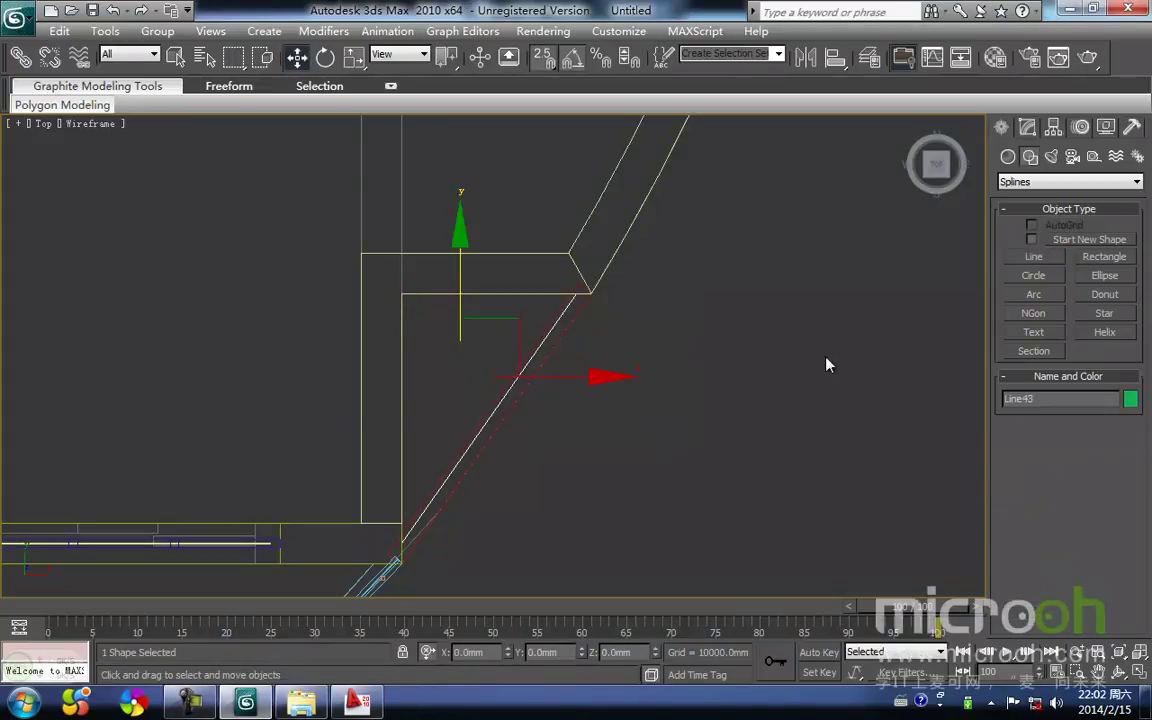
Step: Extrude the triangular outline by 100 mm as a slab and return to shaded display
{"action": "left_click", "coordinate": [1026, 127]}
{"action": "left_click", "coordinate": [1100, 204]}
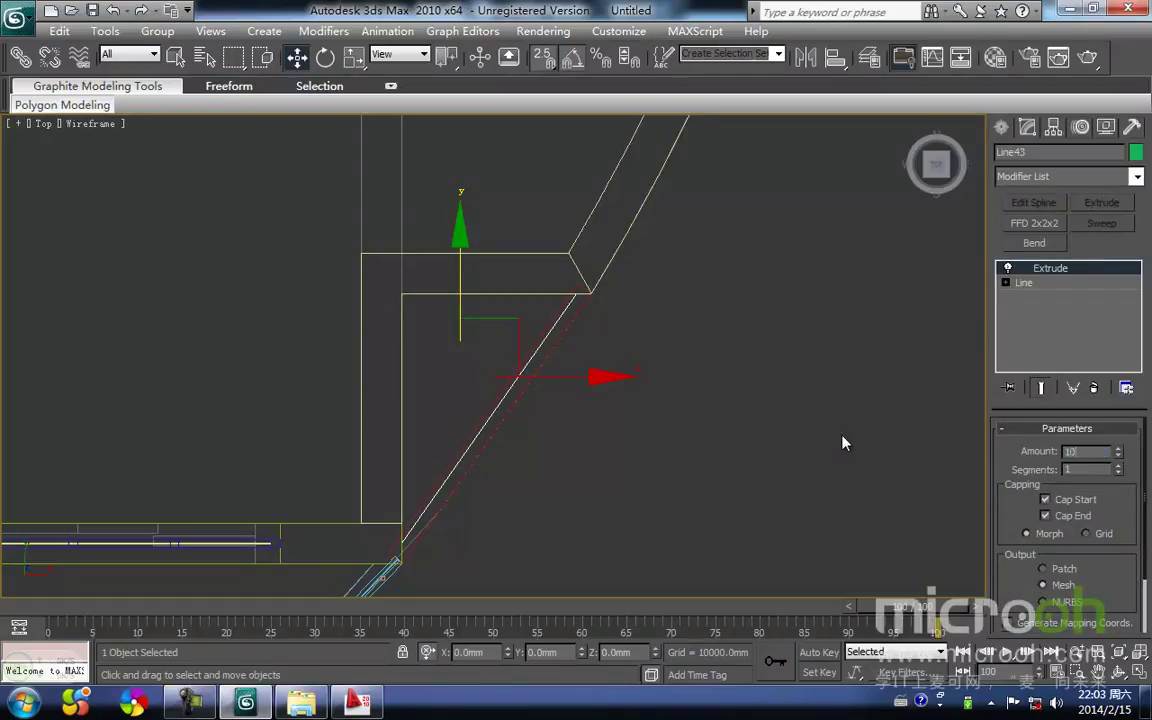
{"action": "middle_click_drag", "start_coordinate": [756, 391], "coordinate": [722, 431]}
{"action": "key", "text": "F3"}
Step: Align the triangular slab with the height of the adjoining balcony floor slab
{"action": "left_click", "coordinate": [539, 451]}
{"action": "left_click", "coordinate": [424, 409]}
{"action": "middle_click_drag", "start_coordinate": [396, 432], "coordinate": [584, 357]}
{"action": "scroll", "coordinate": [702, 314], "scroll_direction": "down", "scroll_amount": 2}
{"action": "key", "text": "alt+a"}
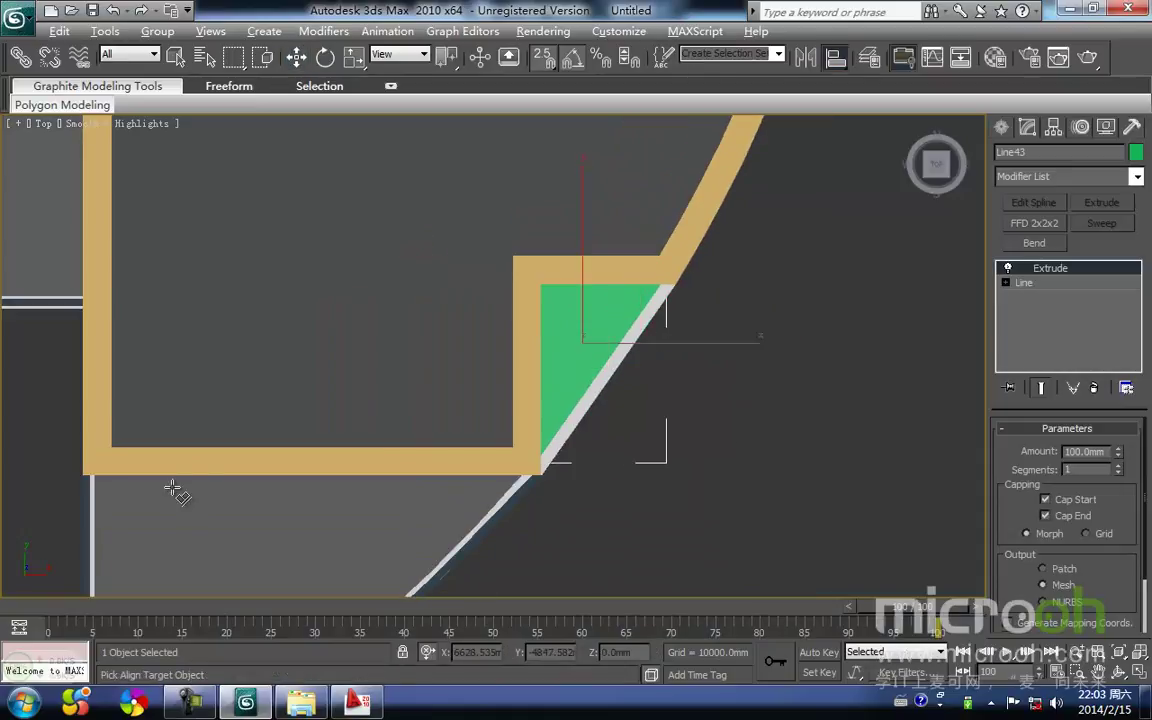
{"action": "left_click", "coordinate": [261, 554]}
{"action": "left_click", "coordinate": [580, 496]}
Step: Assign the 阳台板 material to the triangular infill slab and put the material editor away
{"action": "middle_click_drag", "start_coordinate": [607, 491], "coordinate": [558, 465], "text": "alt"}
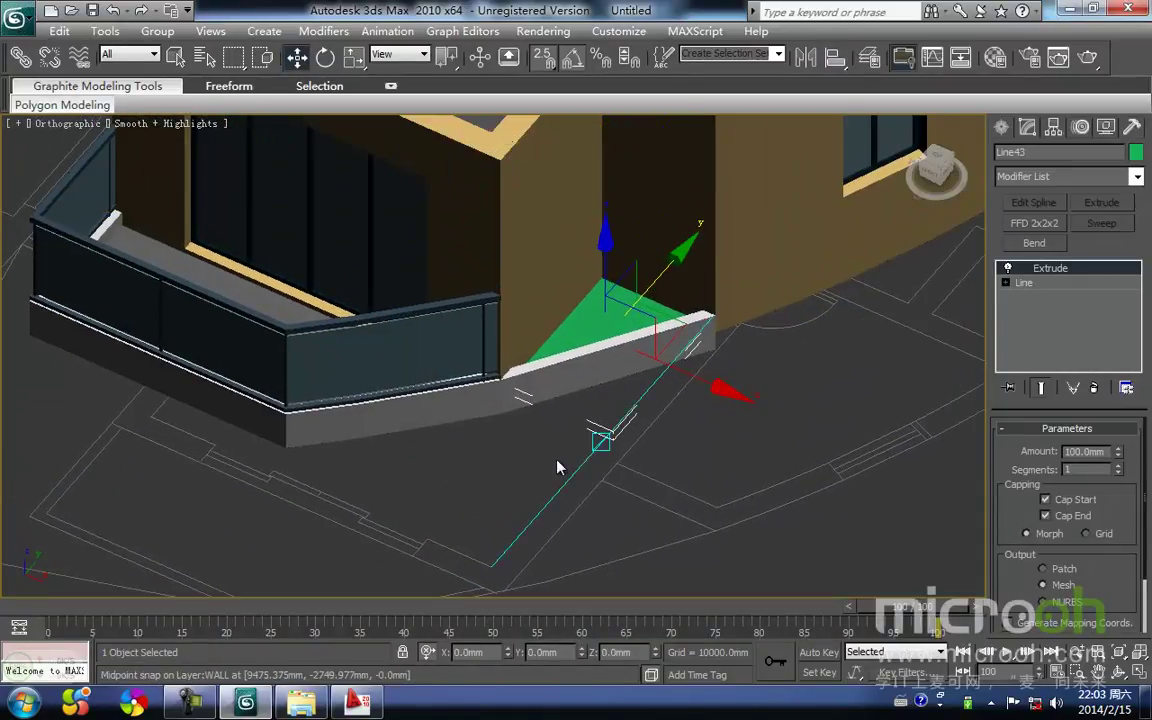
{"action": "key", "text": "m"}
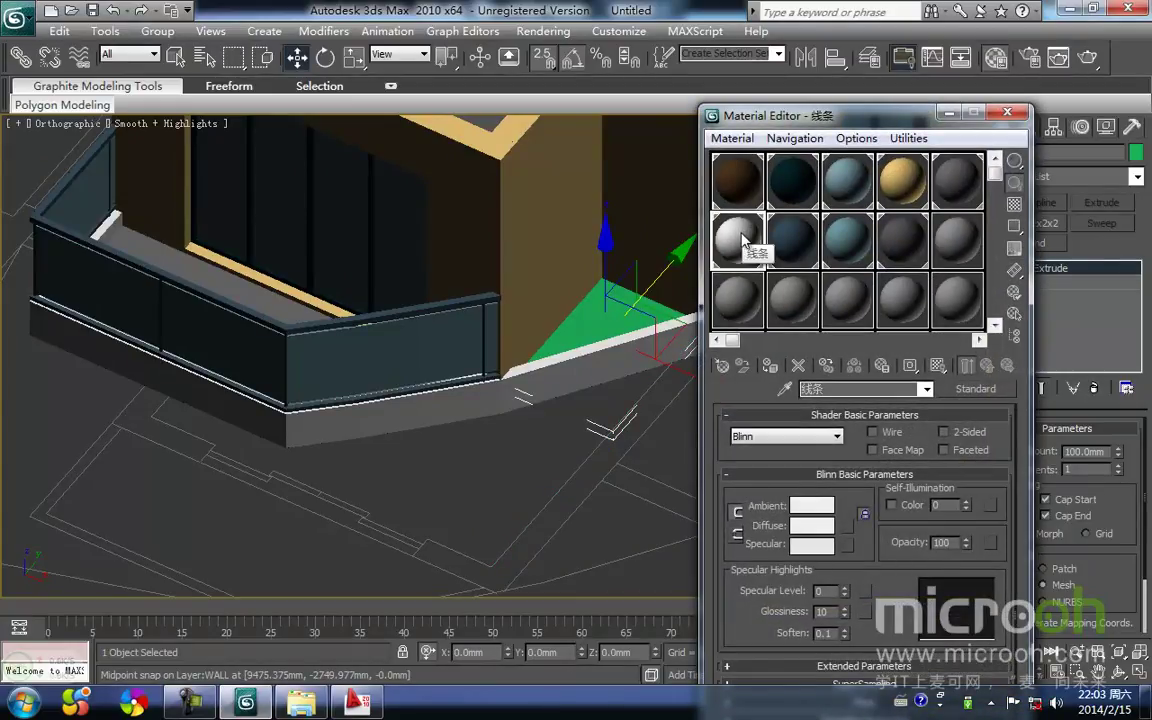
{"action": "left_click", "coordinate": [966, 182]}
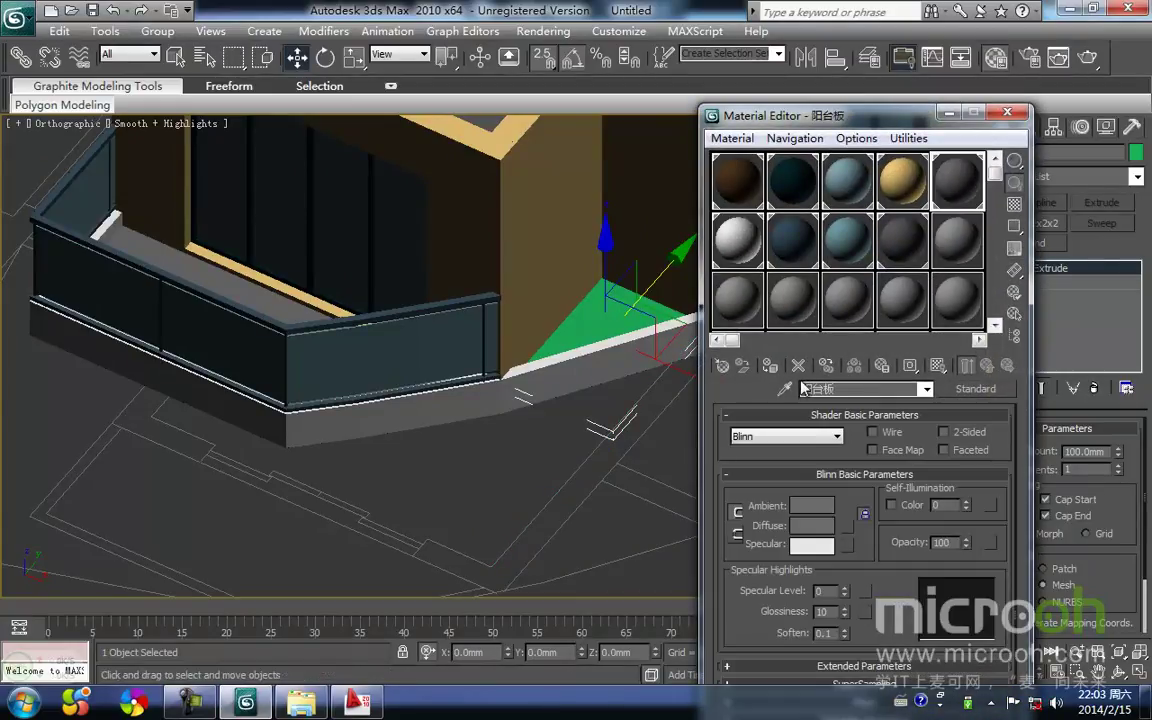
{"action": "left_click", "coordinate": [775, 367]}
{"action": "left_click", "coordinate": [643, 371]}
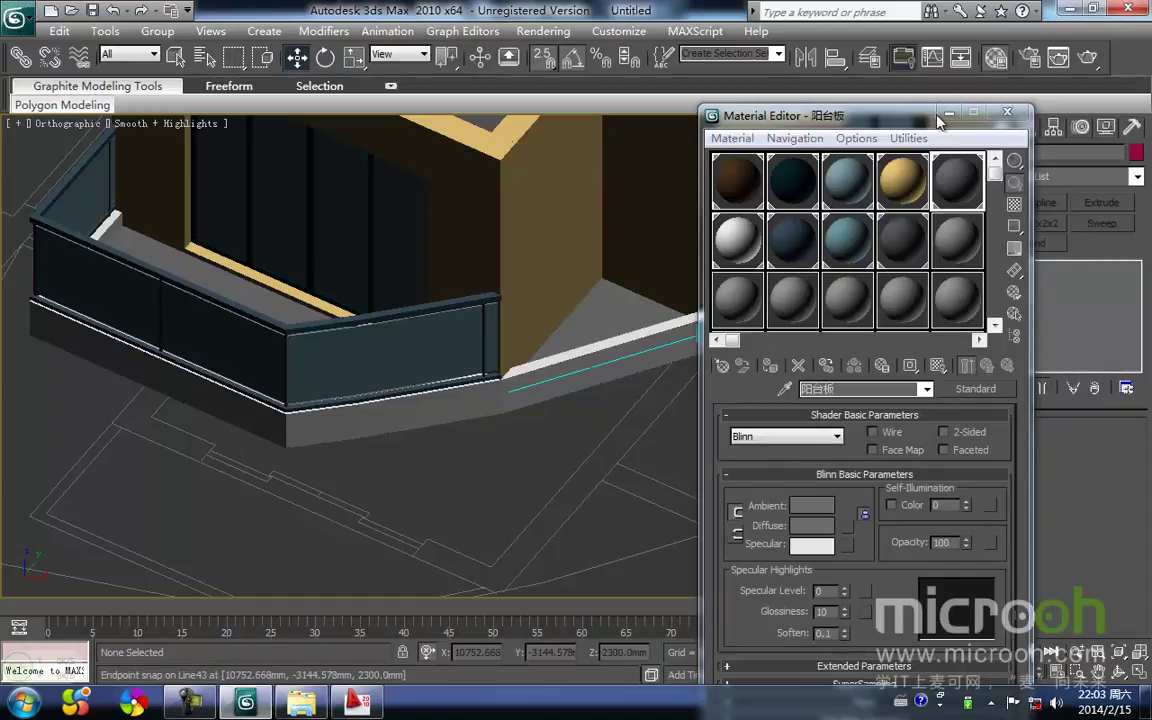
{"action": "left_click", "coordinate": [946, 114]}
Step: Draw an arc along the plan's outer curve, from the curved balcony's outer corner to the adjoining angled balcony's corner
{"action": "middle_click_drag", "start_coordinate": [568, 411], "coordinate": [730, 421]}
{"action": "key", "text": "t"}
{"action": "key", "text": "z"}
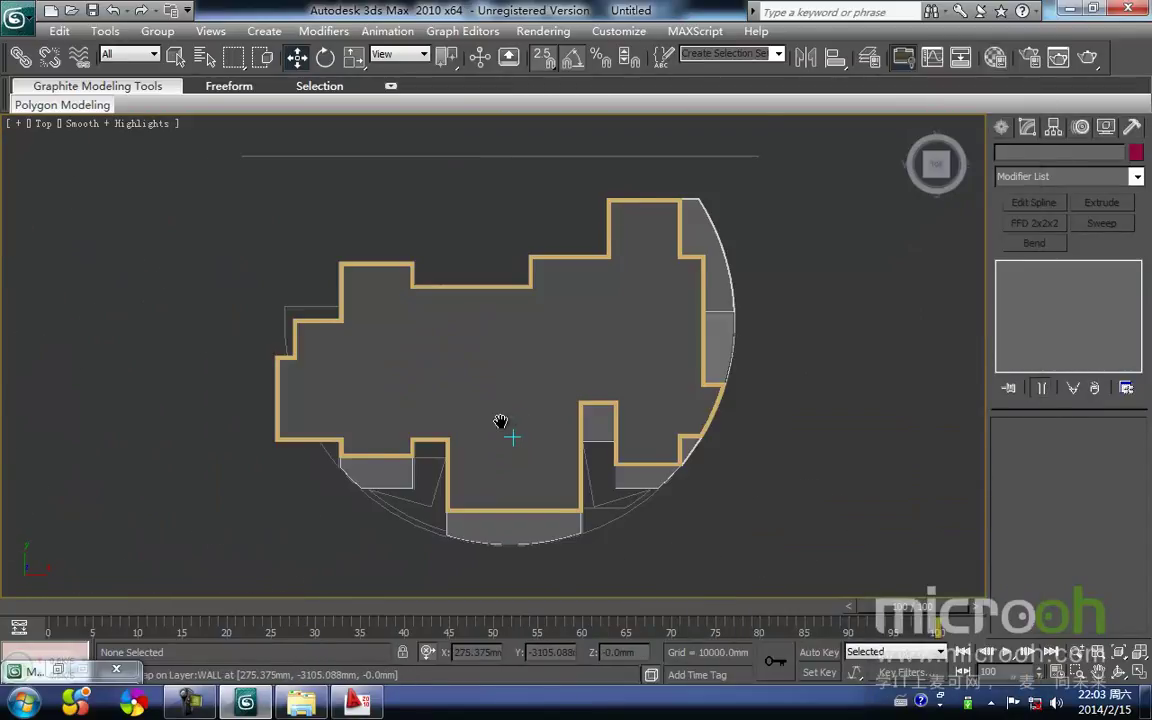
{"action": "middle_click_drag", "start_coordinate": [480, 404], "coordinate": [469, 328]}
{"action": "scroll", "coordinate": [729, 438], "scroll_direction": "up", "scroll_amount": 2}
{"action": "scroll", "coordinate": [609, 458], "scroll_direction": "up", "scroll_amount": 2}
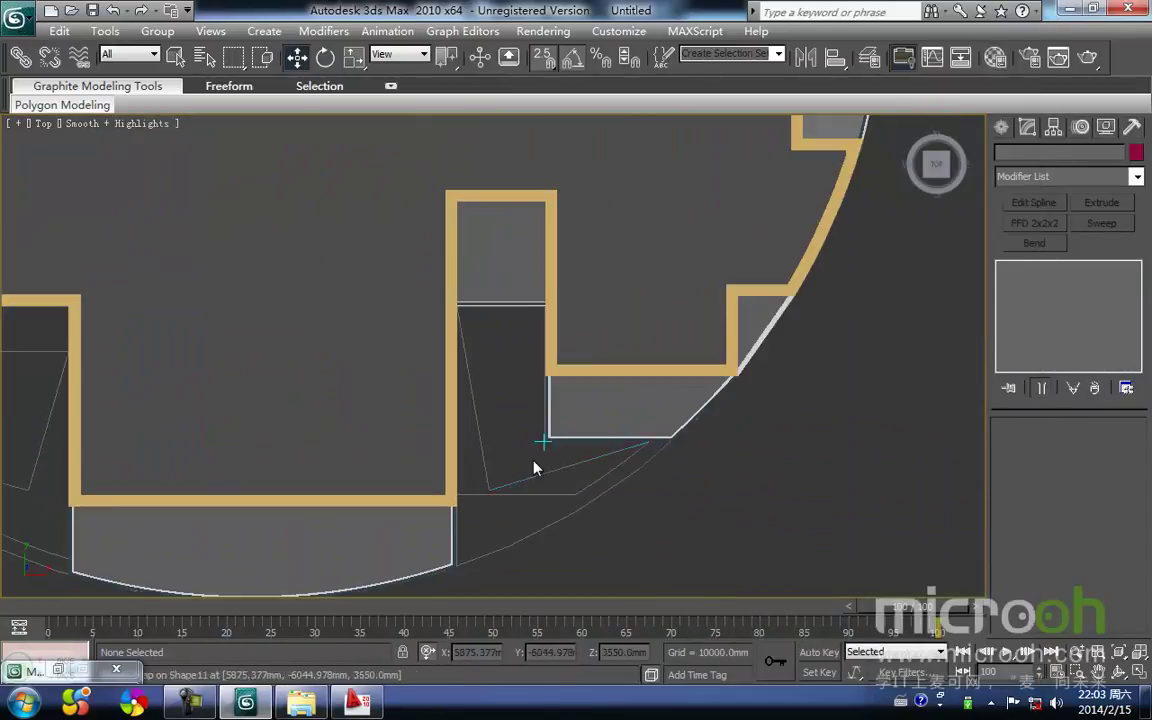
{"action": "key", "text": "F3"}
{"action": "key", "text": "F3"}
{"action": "middle_click_drag", "start_coordinate": [467, 424], "coordinate": [533, 398]}
{"action": "key", "text": "F3"}
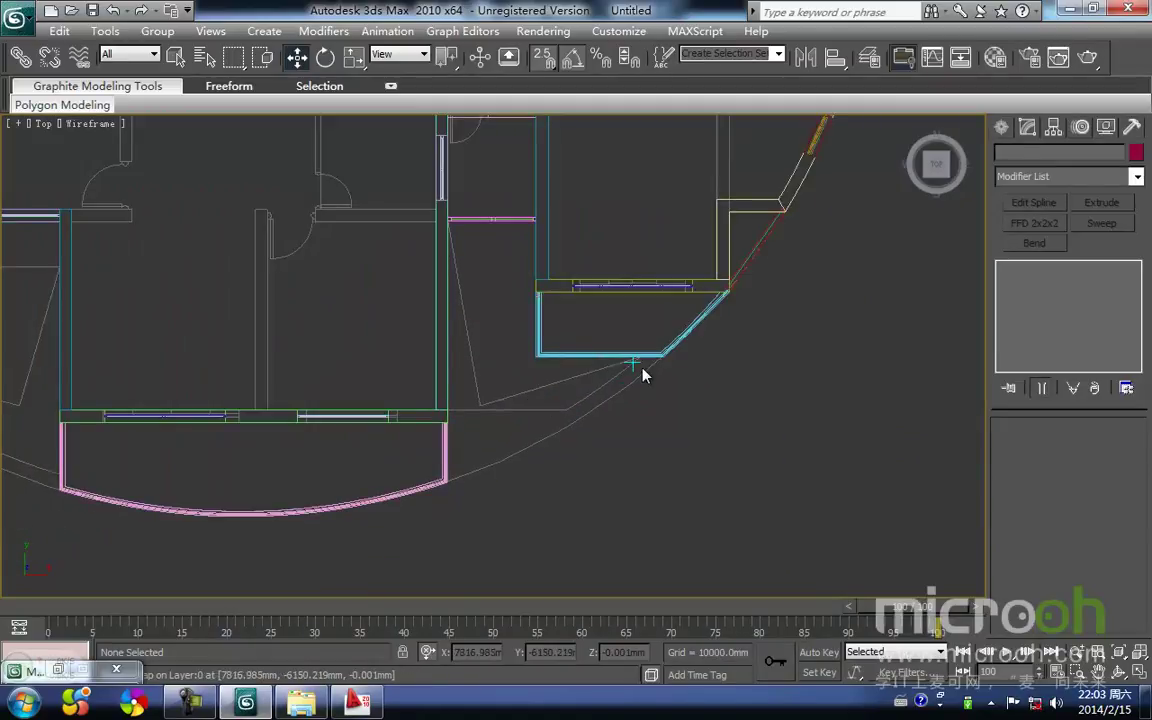
{"action": "key", "text": "F3"}
{"action": "key", "text": "F3"}
{"action": "left_click", "coordinate": [1002, 128]}
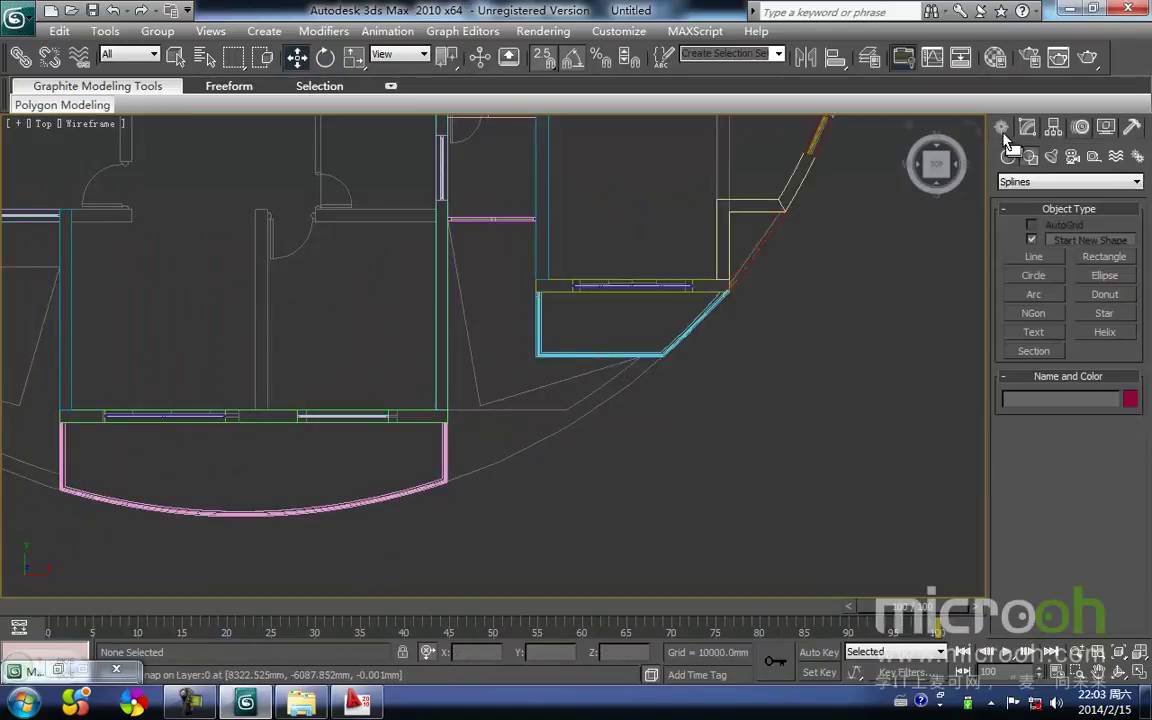
{"action": "left_click", "coordinate": [1035, 295]}
{"action": "scroll", "coordinate": [460, 470], "scroll_direction": "up", "scroll_amount": 3}
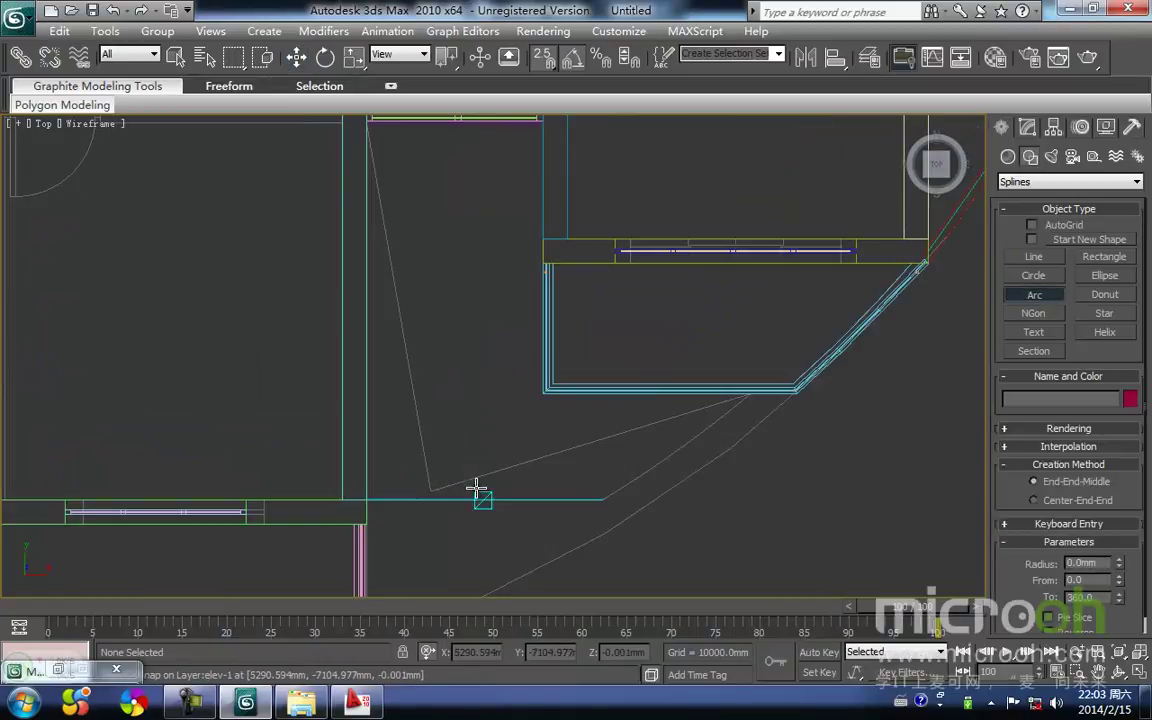
{"action": "middle_click_drag", "start_coordinate": [472, 468], "coordinate": [419, 260]}
{"action": "left_click_drag", "start_coordinate": [317, 438], "coordinate": [736, 196]}
{"action": "left_click", "coordinate": [607, 296]}
{"action": "right_click", "coordinate": [630, 343]}
{"action": "left_click", "coordinate": [609, 367]}
{"action": "left_click", "coordinate": [523, 338]}
{"action": "middle_click_drag", "start_coordinate": [521, 310], "coordinate": [528, 331]}
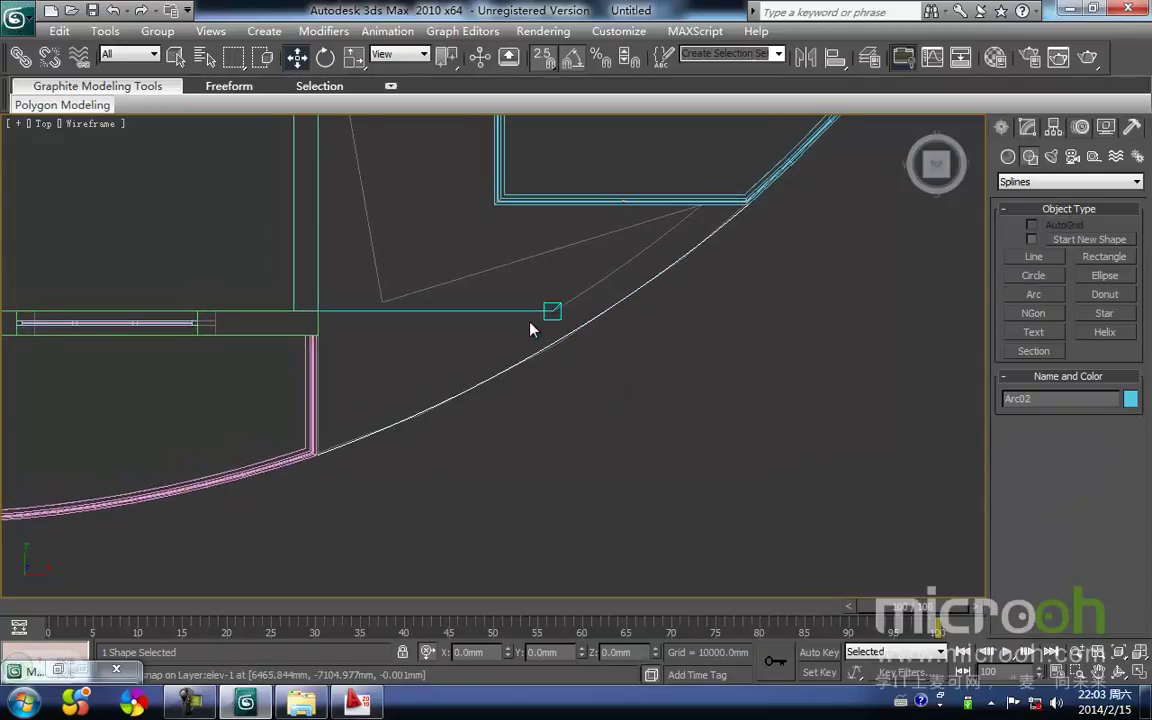
Step: Convert the arc to an editable spline and outline it inward into a thin closed band profile
{"action": "key", "text": "1"}
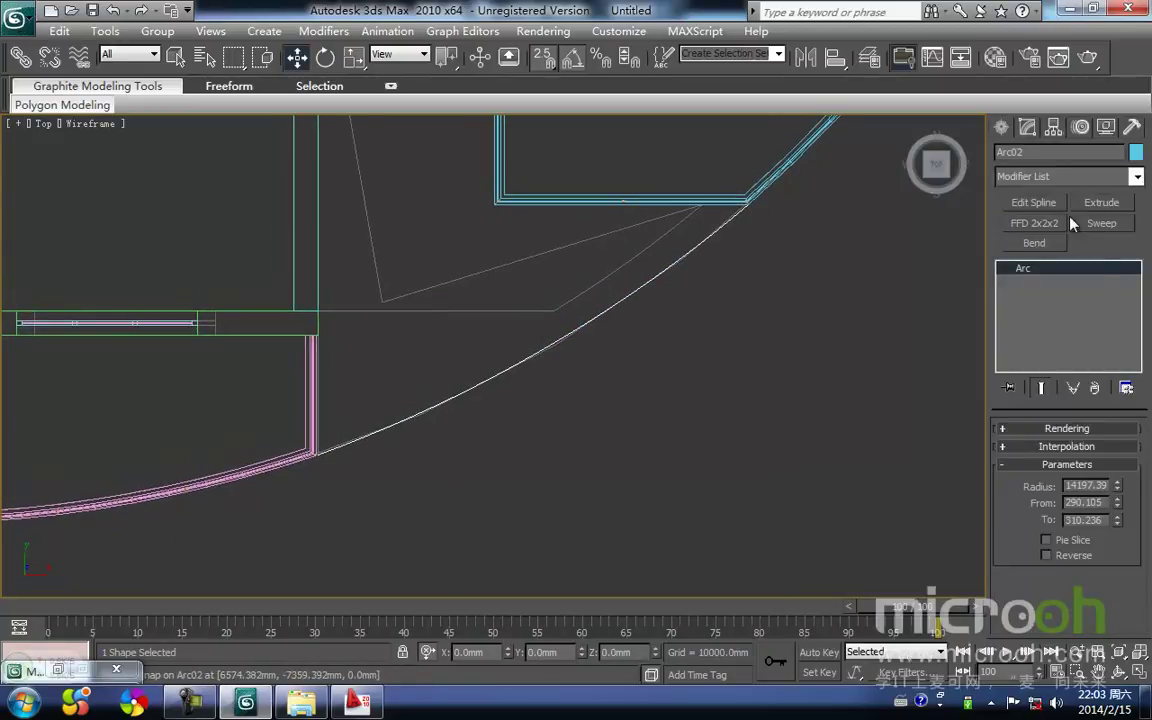
{"action": "right_click", "coordinate": [521, 360]}
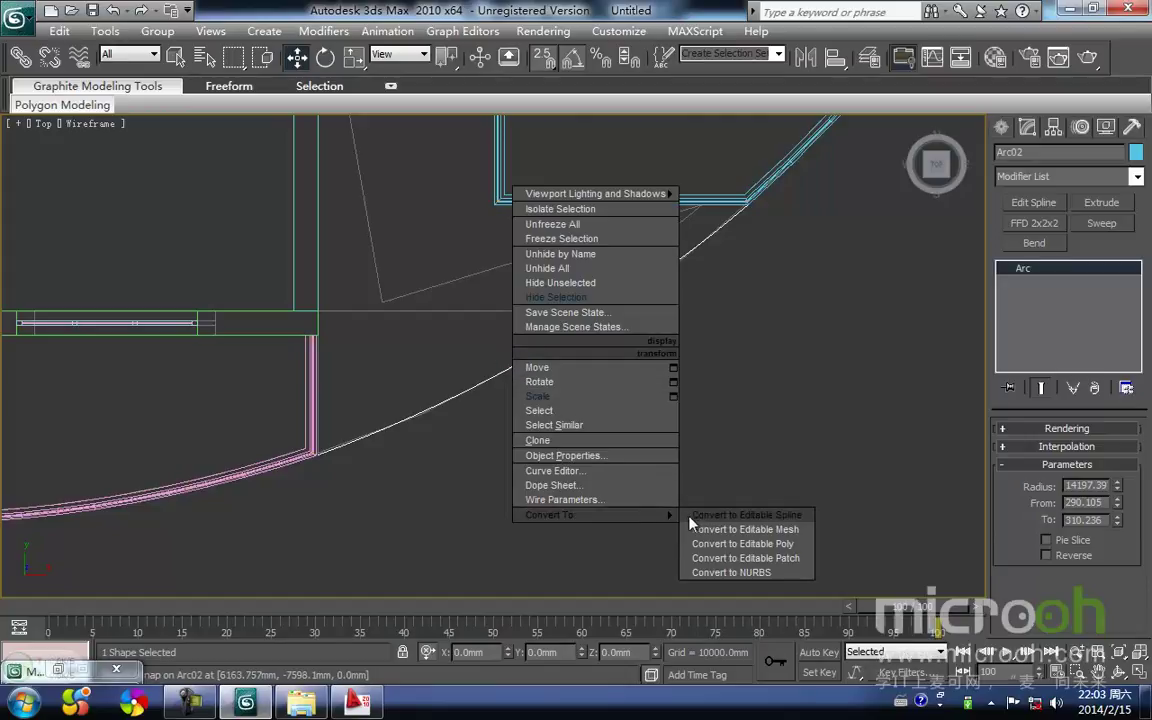
{"action": "left_click", "coordinate": [693, 517]}
{"action": "middle_click_drag", "start_coordinate": [581, 420], "coordinate": [617, 424]}
{"action": "key", "text": "3"}
{"action": "left_click", "coordinate": [540, 387]}
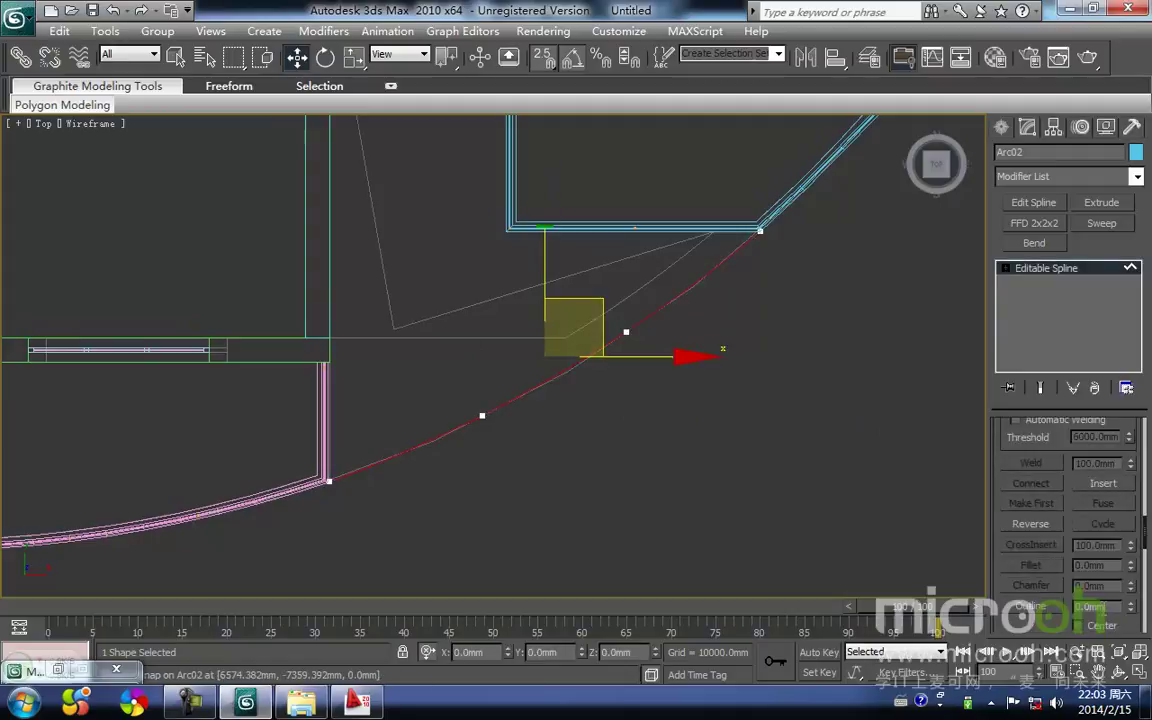
{"action": "key", "text": "Return"}
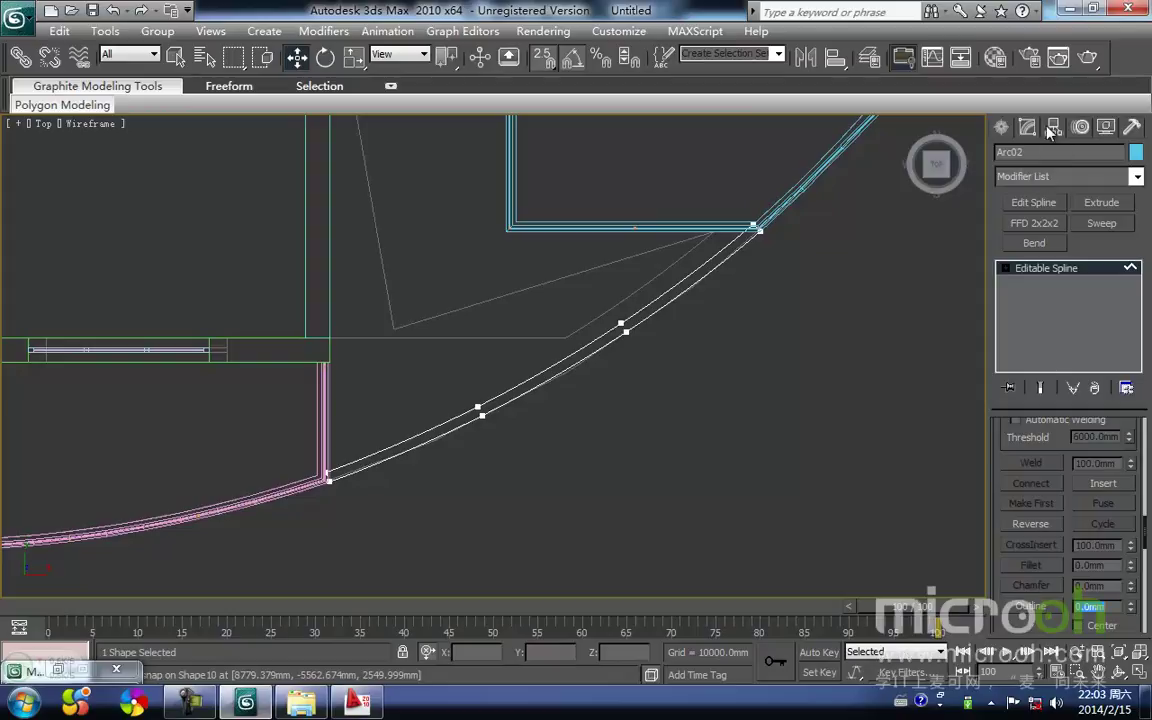
Step: Extrude the curved band profile by 400 mm
{"action": "left_click", "coordinate": [1092, 204]}
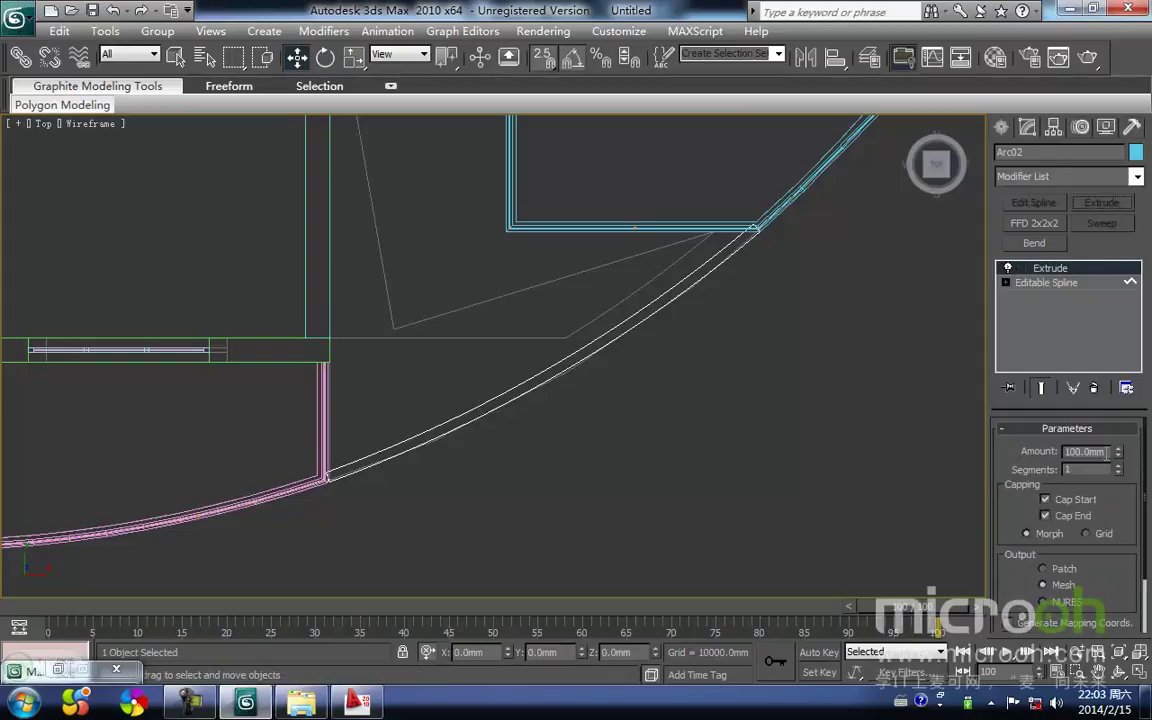
{"action": "type", "text": "400"}
{"action": "key", "text": "Return"}
{"action": "left_click", "coordinate": [522, 472]}
{"action": "left_click", "coordinate": [473, 406]}
Step: Return to shaded display and isolate the curved band together with the neighbouring balcony's white edge band
{"action": "middle_click_drag", "start_coordinate": [473, 399], "coordinate": [476, 418]}
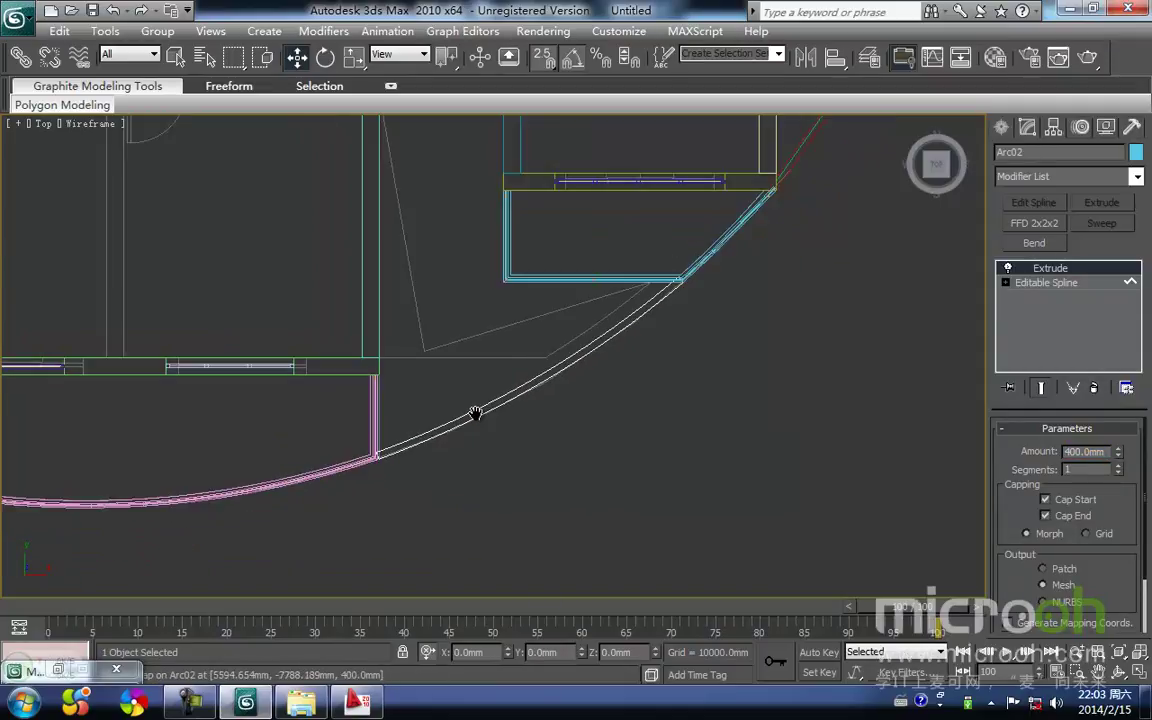
{"action": "scroll", "coordinate": [476, 418], "scroll_direction": "down", "scroll_amount": 2}
{"action": "key", "text": "F3"}
{"action": "middle_click_drag", "start_coordinate": [458, 475], "coordinate": [347, 326], "text": "alt"}
{"action": "left_click", "coordinate": [347, 326], "text": "ctrl"}
{"action": "key", "text": "alt+q"}
Step: Raise the curved band vertically so it is level with the neighbouring balcony's edge band
{"action": "key", "text": "f"}
{"action": "left_click", "coordinate": [588, 474]}
{"action": "left_click", "coordinate": [567, 411]}
{"action": "middle_click_drag", "start_coordinate": [555, 388], "coordinate": [464, 432]}
{"action": "key", "text": "space"}
{"action": "left_click_drag", "start_coordinate": [423, 479], "coordinate": [432, 373]}
{"action": "scroll", "coordinate": [432, 373], "scroll_direction": "up", "scroll_amount": 5}
{"action": "middle_click_drag", "start_coordinate": [431, 382], "coordinate": [428, 424]}
Step: Move the curved band's outer end vertex onto the corner of the balcony edge band and finish vertex editing
{"action": "key", "text": "t"}
{"action": "key", "text": "z"}
{"action": "middle_click_drag", "start_coordinate": [494, 387], "coordinate": [441, 352]}
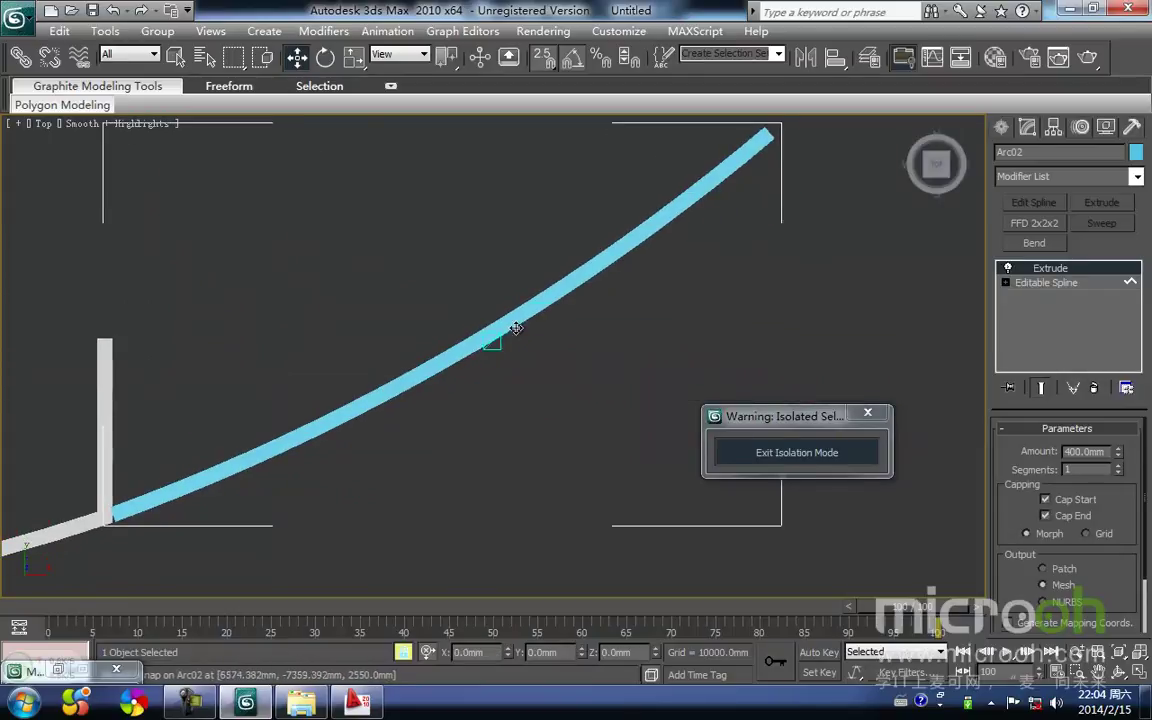
{"action": "middle_click_drag", "start_coordinate": [245, 476], "coordinate": [460, 397]}
{"action": "scroll", "coordinate": [458, 398], "scroll_direction": "up", "scroll_amount": 3}
{"action": "middle_click_drag", "start_coordinate": [319, 440], "coordinate": [440, 404]}
{"action": "key", "text": "F3"}
{"action": "key", "text": "space"}
{"action": "left_click", "coordinate": [360, 454]}
{"action": "left_click_drag", "start_coordinate": [411, 448], "coordinate": [388, 380]}
{"action": "left_click", "coordinate": [1007, 283]}
{"action": "left_click", "coordinate": [1038, 298]}
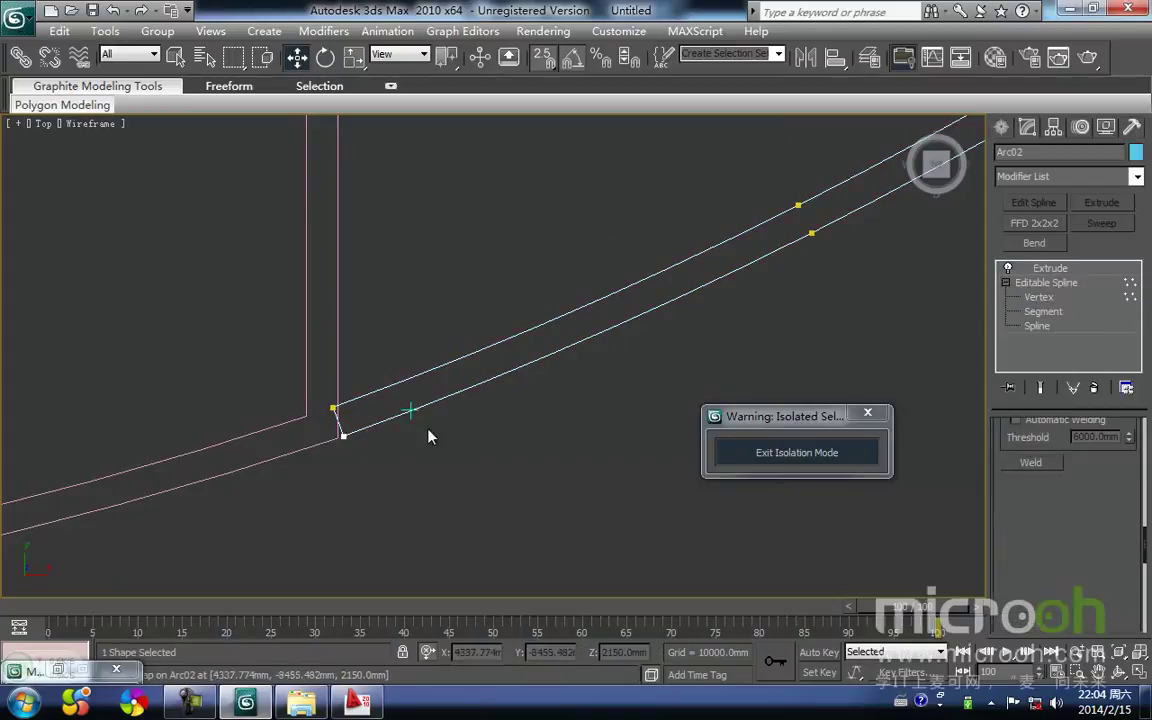
{"action": "left_click", "coordinate": [343, 436]}
{"action": "left_click_drag", "start_coordinate": [345, 440], "coordinate": [337, 438]}
{"action": "key", "text": "space"}
{"action": "left_click", "coordinate": [362, 474]}
{"action": "middle_click_drag", "start_coordinate": [424, 458], "coordinate": [388, 478]}
{"action": "key", "text": "1"}
{"action": "left_click", "coordinate": [409, 477]}
Step: Assign the 线条 material to the curved band and exit isolation mode
{"action": "middle_click_drag", "start_coordinate": [536, 411], "coordinate": [416, 470]}
{"action": "key", "text": "F3"}
{"action": "scroll", "coordinate": [393, 488], "scroll_direction": "down", "scroll_amount": 3}
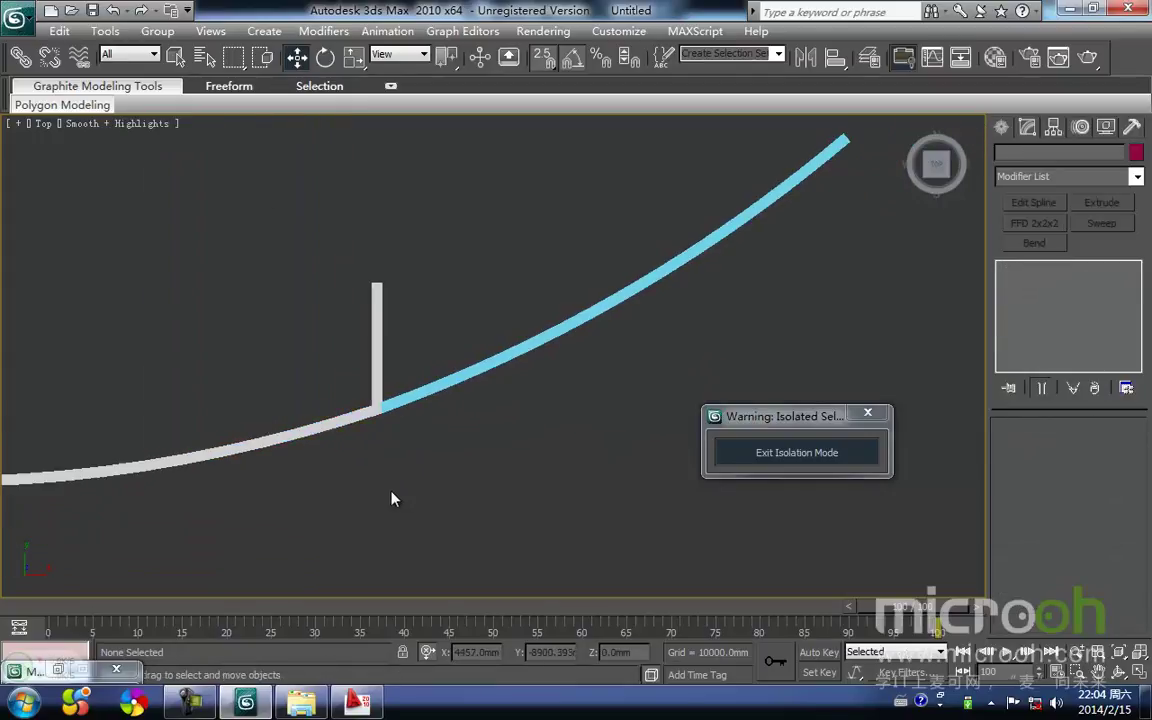
{"action": "left_click", "coordinate": [527, 336]}
{"action": "middle_click_drag", "start_coordinate": [528, 340], "coordinate": [508, 363]}
{"action": "key", "text": "m"}
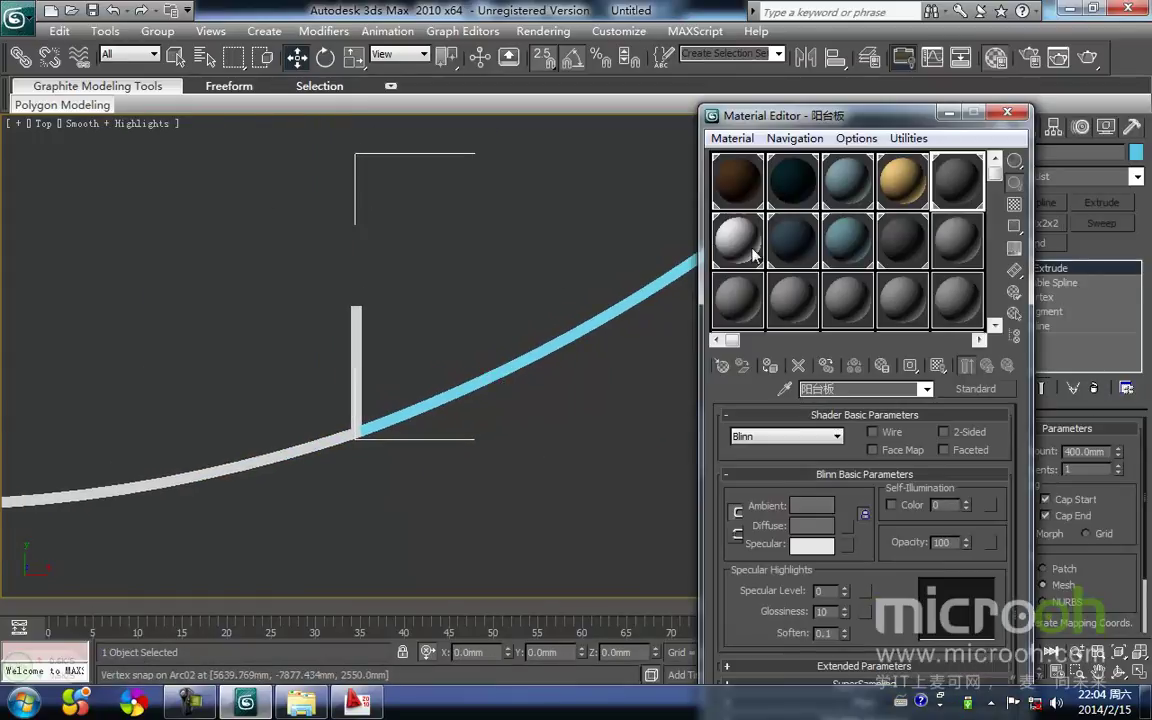
{"action": "left_click", "coordinate": [729, 259]}
{"action": "left_click", "coordinate": [770, 368]}
{"action": "left_click", "coordinate": [512, 472]}
{"action": "left_click", "coordinate": [947, 113]}
{"action": "scroll", "coordinate": [589, 455], "scroll_direction": "up", "scroll_amount": 10}
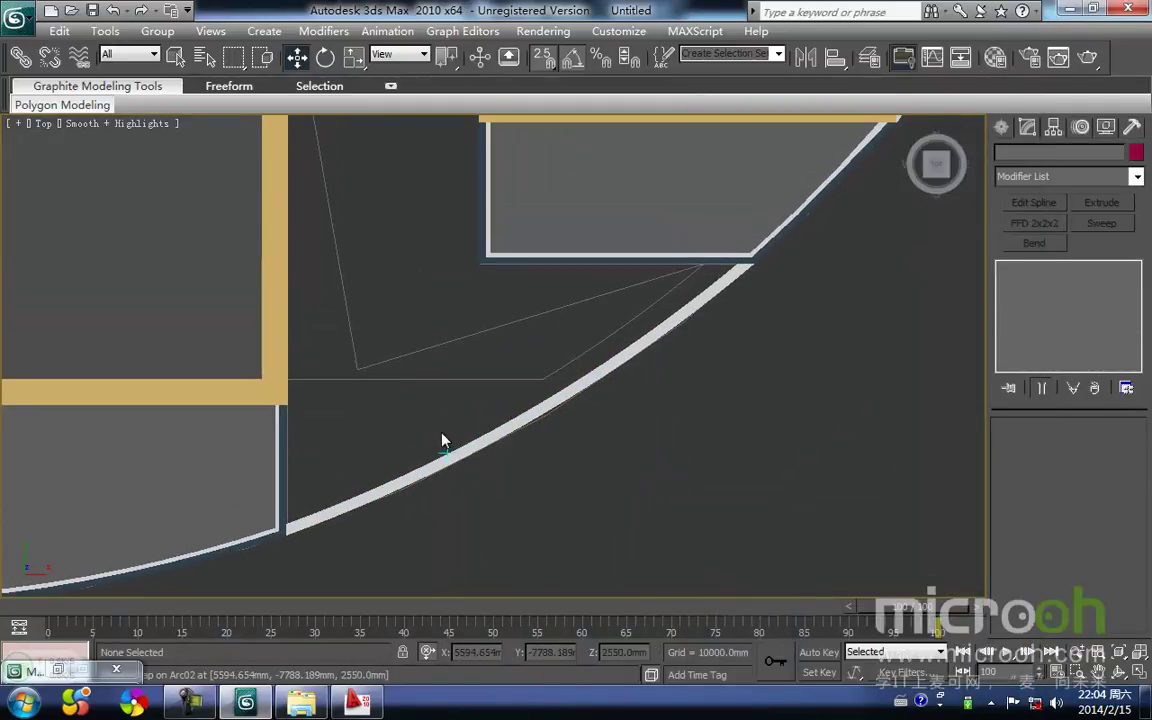
Step: Compare the recess behind the curved band in shaded and wireframe display
{"action": "key", "text": "F3"}
{"action": "key", "text": "F3"}
{"action": "key", "text": "F3"}
{"action": "key", "text": "F3"}
{"action": "key", "text": "F3"}
{"action": "key", "text": "F3"}
{"action": "key", "text": "F3"}
{"action": "key", "text": "F3"}
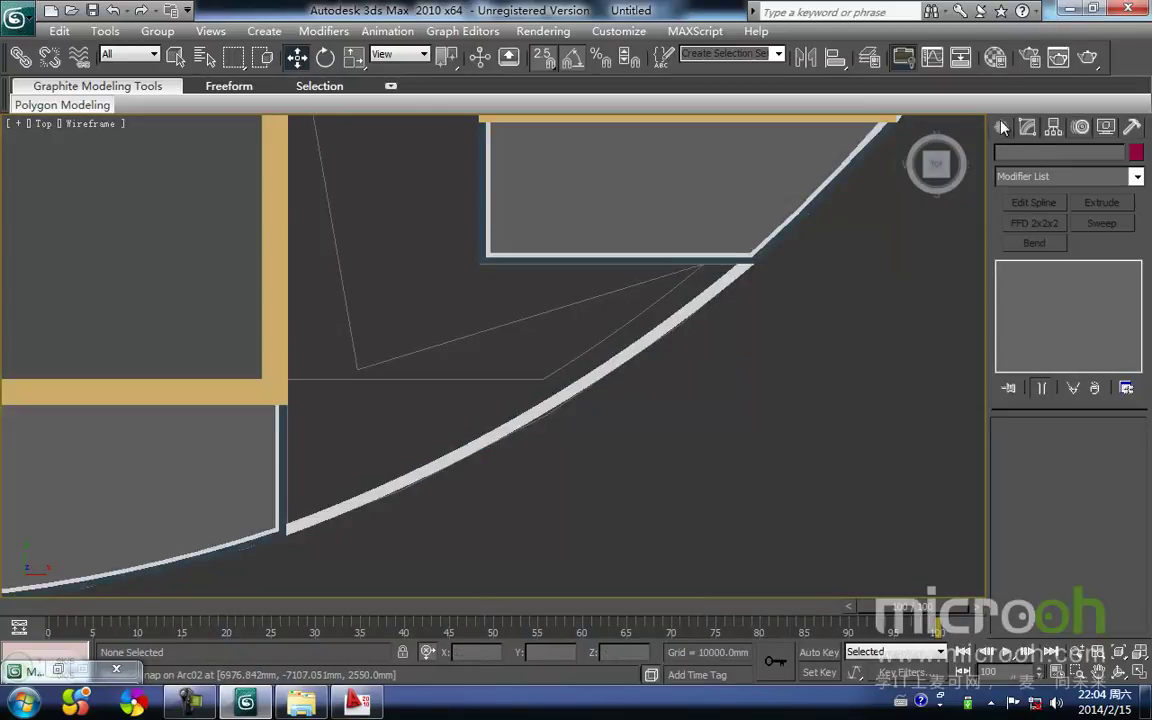
{"action": "left_click", "coordinate": [1005, 126]}
{"action": "middle_click_drag", "start_coordinate": [587, 422], "coordinate": [559, 452]}
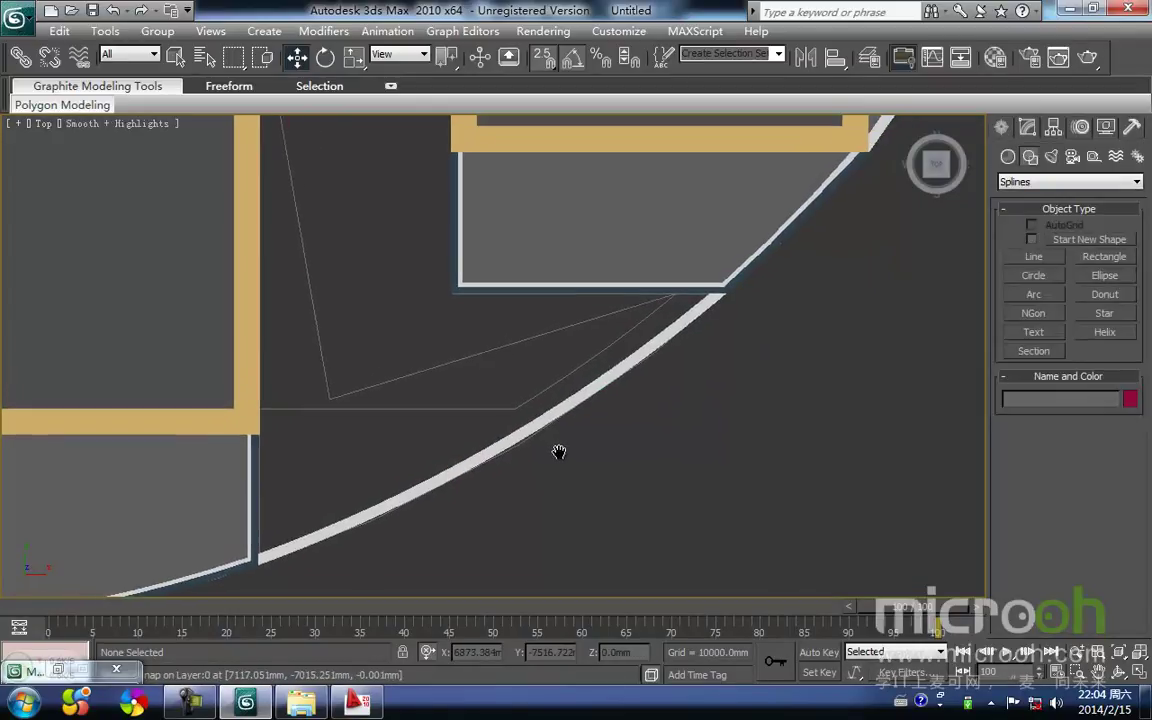
{"action": "middle_click_drag", "start_coordinate": [314, 420], "coordinate": [336, 386]}
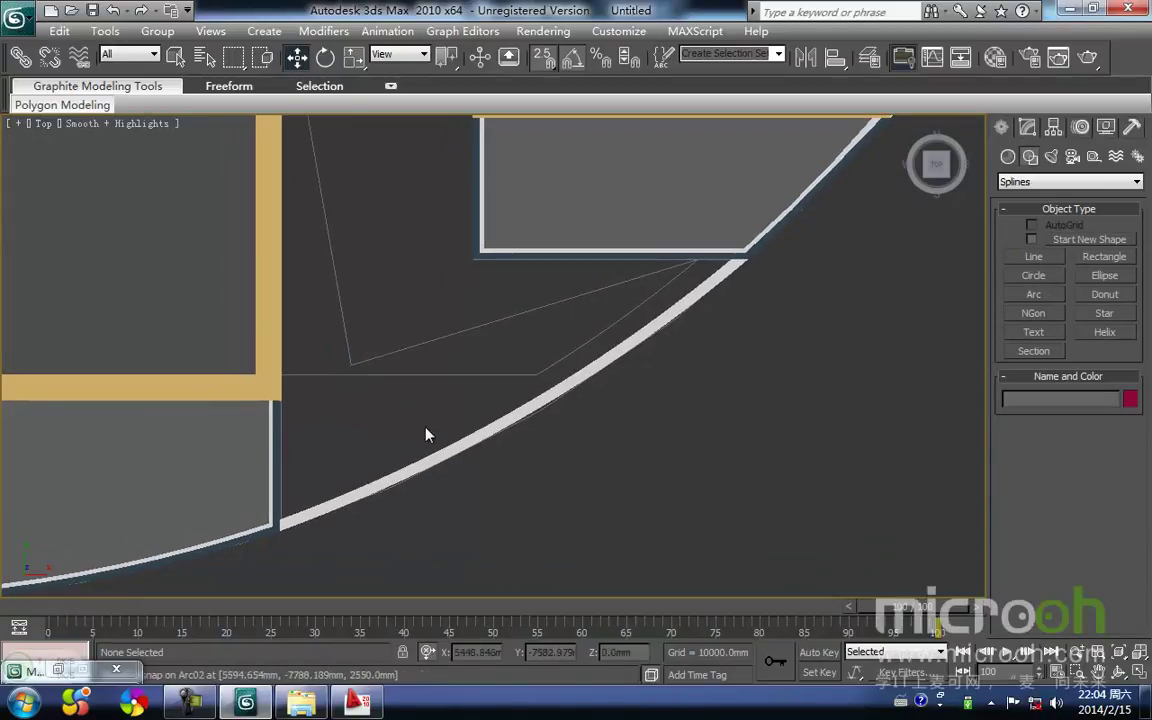
{"action": "right_click", "coordinate": [371, 442], "text": "ctrl"}
{"action": "left_click", "coordinate": [392, 333]}
{"action": "scroll", "coordinate": [510, 390], "scroll_direction": "up", "scroll_amount": 2}
{"action": "scroll", "coordinate": [470, 406], "scroll_direction": "down", "scroll_amount": 2}
{"action": "middle_click_drag", "start_coordinate": [474, 402], "coordinate": [507, 363]}
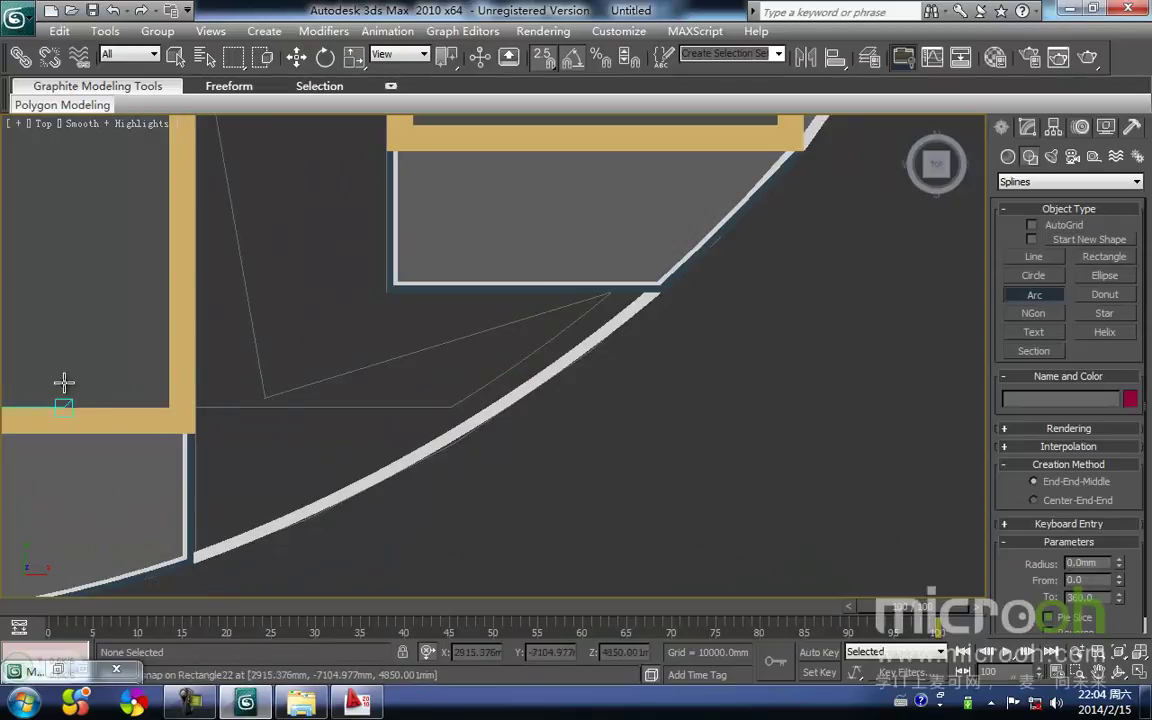
{"action": "right_click", "coordinate": [495, 560]}
Step: Detach a copy of the three segments along the curved band's inner edge as a separate shape
{"action": "left_click_drag", "start_coordinate": [385, 420], "coordinate": [380, 424]}
{"action": "middle_click_drag", "start_coordinate": [379, 426], "coordinate": [416, 371]}
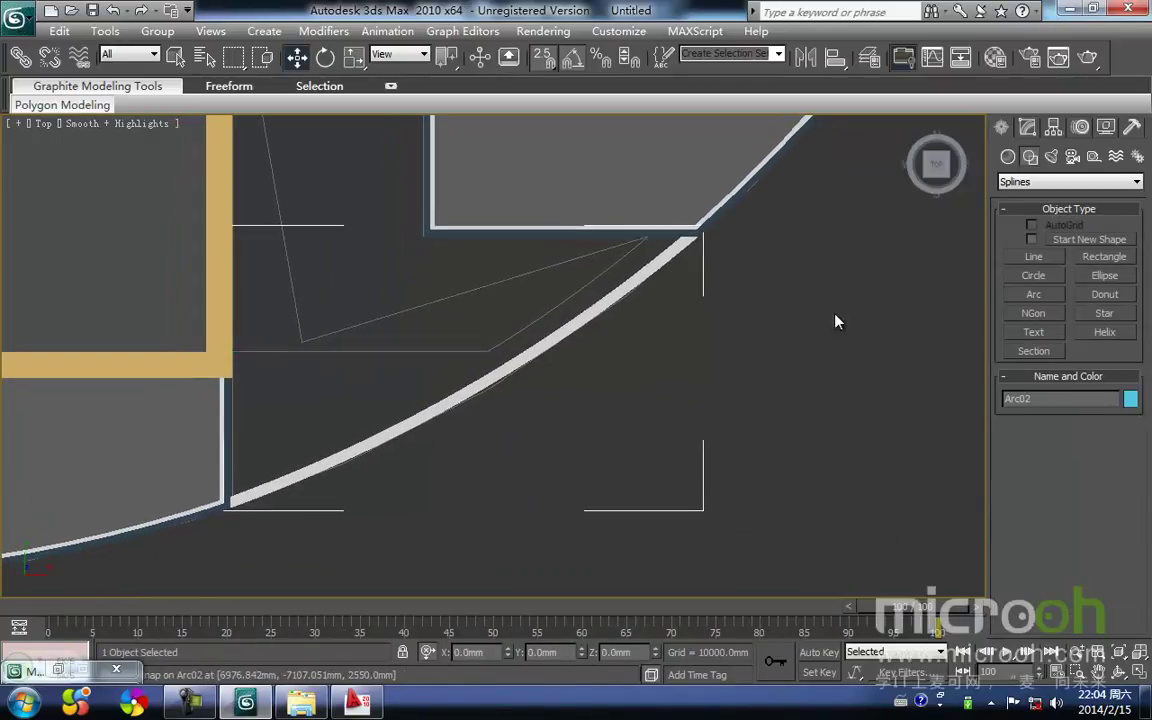
{"action": "left_click", "coordinate": [1027, 127]}
{"action": "left_click", "coordinate": [1040, 311]}
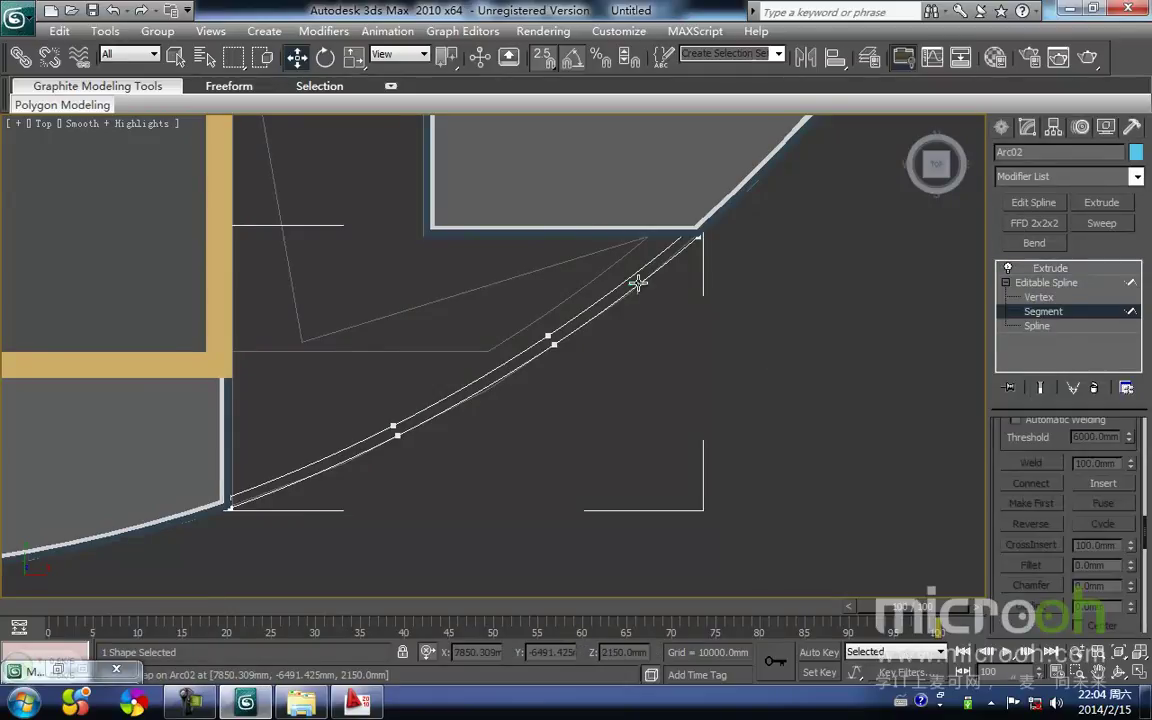
{"action": "middle_click_drag", "start_coordinate": [635, 283], "coordinate": [621, 308]}
{"action": "left_click", "coordinate": [603, 311]}
{"action": "left_click", "coordinate": [478, 391], "text": "ctrl"}
{"action": "left_click", "coordinate": [342, 470], "text": "ctrl"}
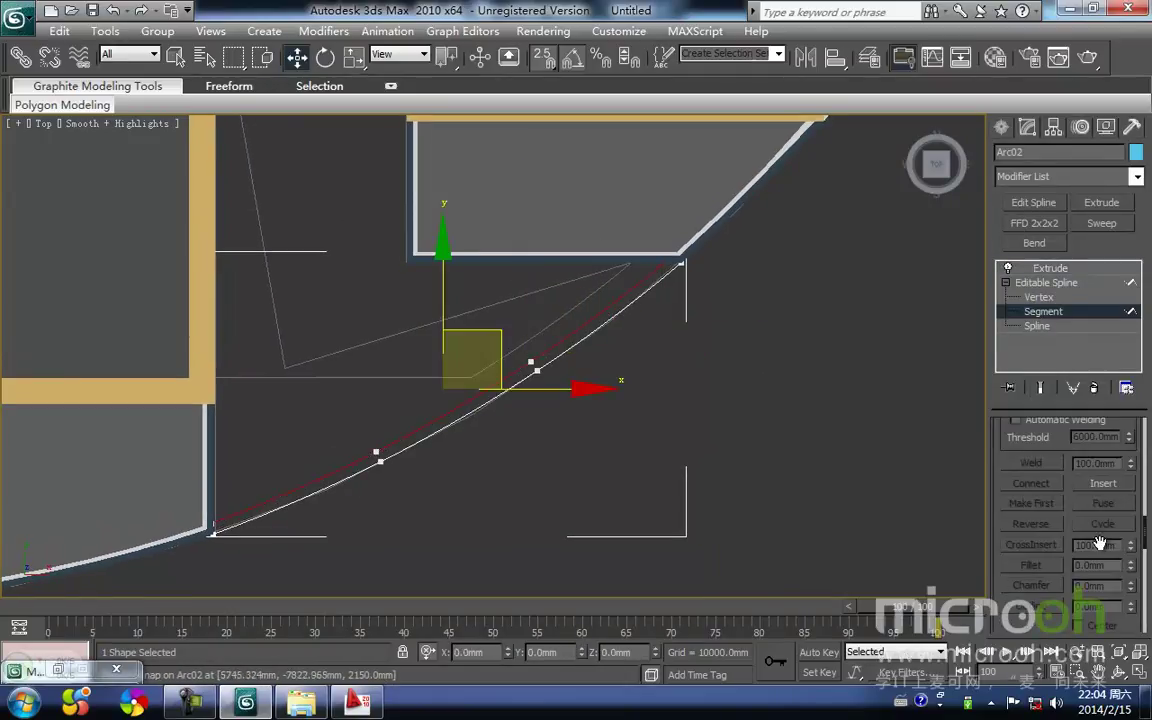
{"action": "left_click_drag", "start_coordinate": [1147, 540], "coordinate": [1146, 602]}
{"action": "left_click", "coordinate": [1040, 502]}
{"action": "left_click", "coordinate": [628, 360]}
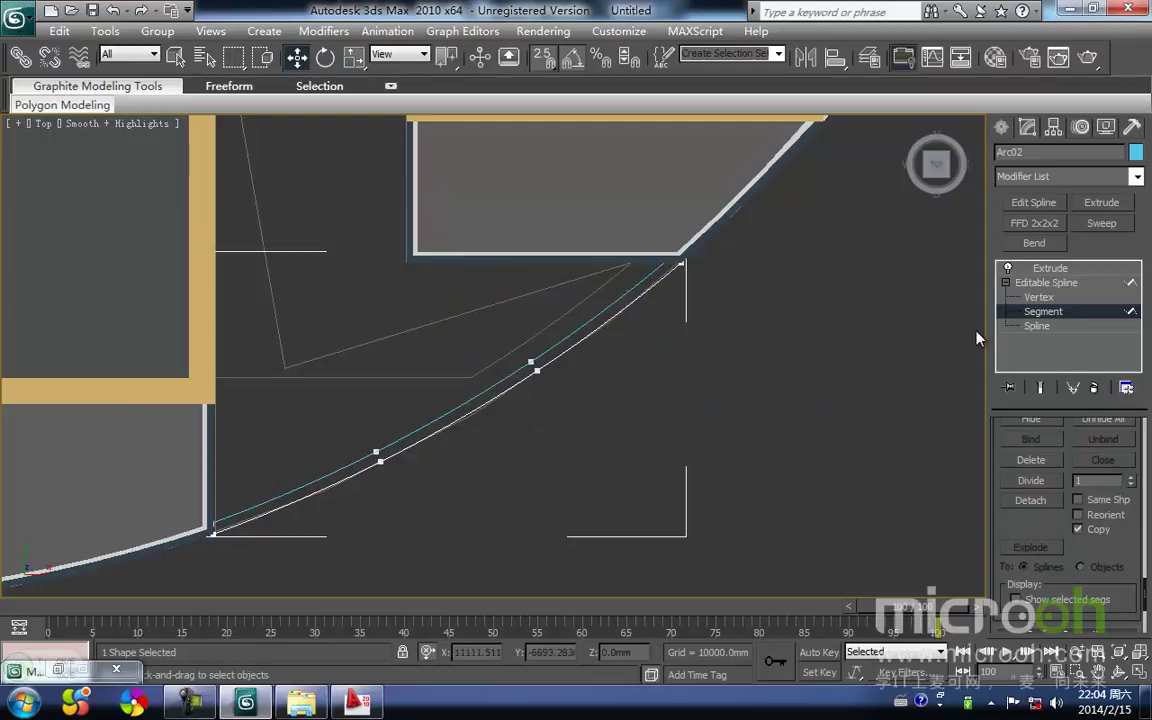
{"action": "left_click", "coordinate": [1030, 314]}
{"action": "left_click", "coordinate": [890, 393]}
Step: Trace the recess outline with a line from the curved band's lower end, along the wall edge and diagonal, to its outer end
{"action": "mouse_move", "coordinate": [653, 393]}
{"action": "middle_mouse_down"}
{"action": "mouse_move", "coordinate": [644, 417]}
{"action": "mouse_move", "coordinate": [663, 397]}
{"action": "middle_mouse_up"}
{"action": "key", "text": "F3"}
{"action": "right_click", "coordinate": [501, 453], "text": "ctrl"}
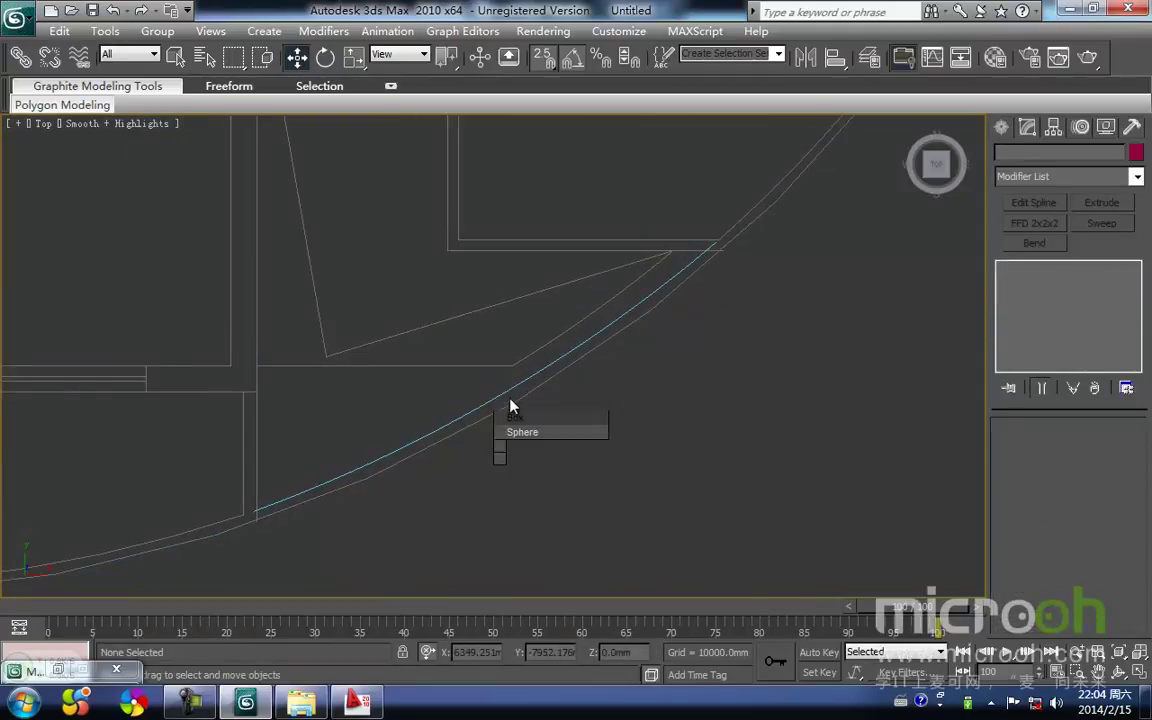
{"action": "left_click", "coordinate": [1002, 127]}
{"action": "left_click", "coordinate": [1033, 257]}
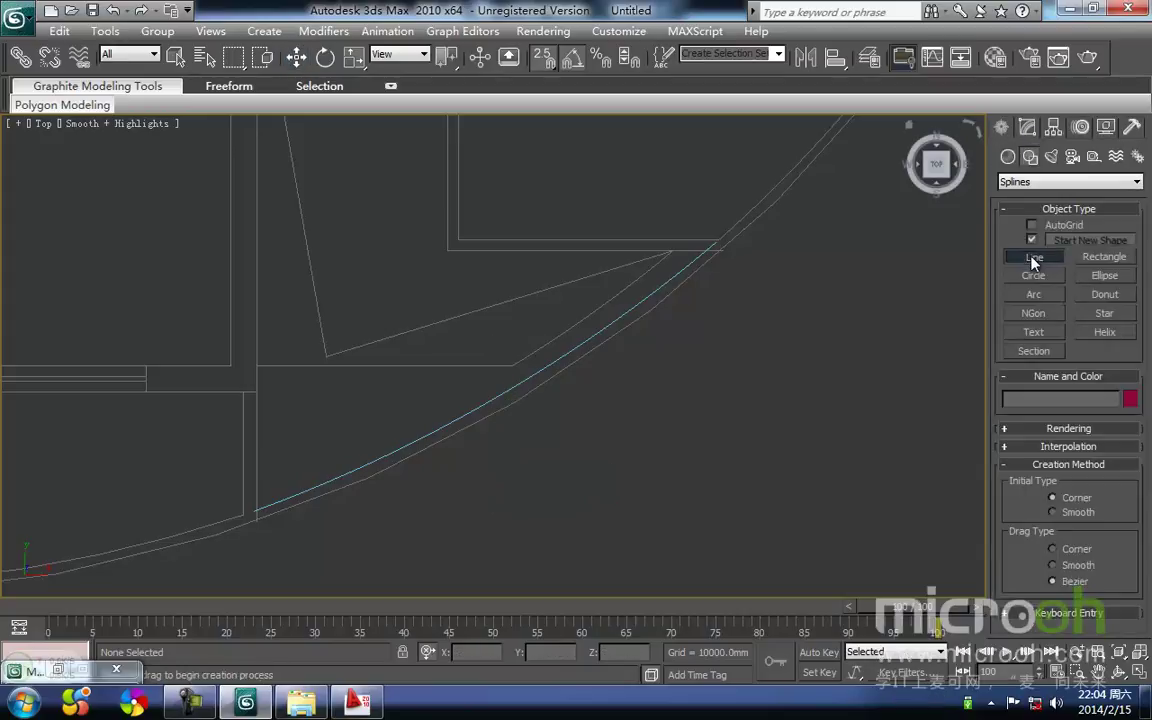
{"action": "middle_click_drag", "start_coordinate": [273, 535], "coordinate": [343, 505]}
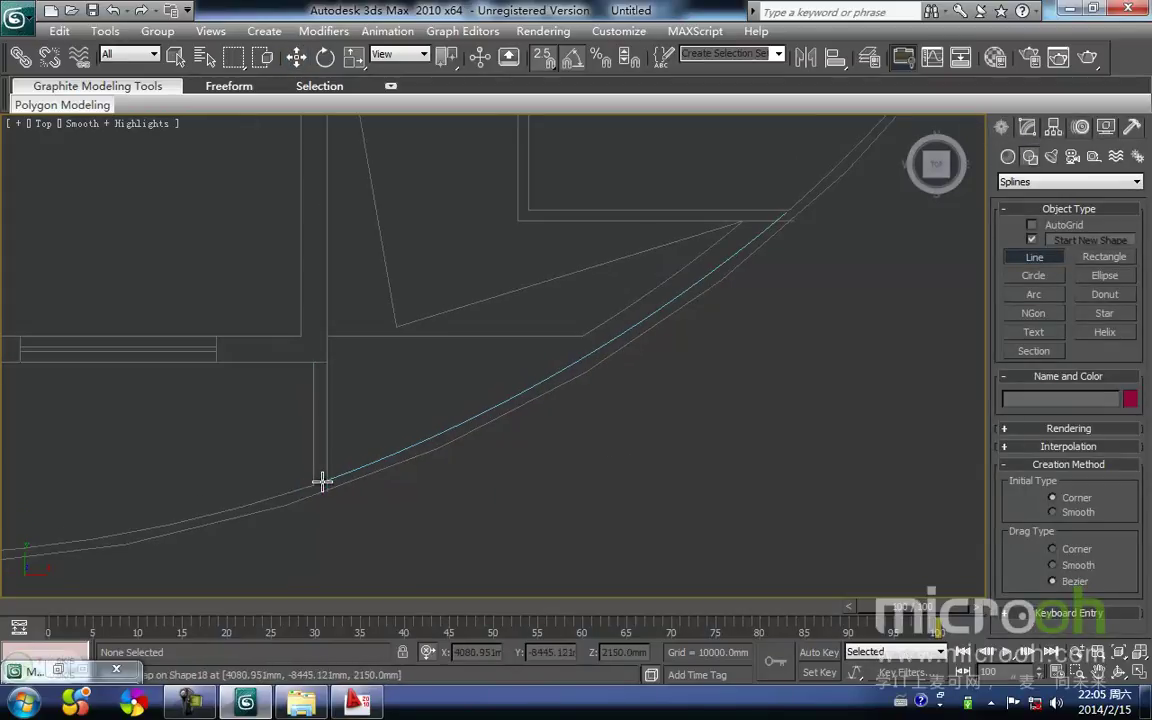
{"action": "left_click", "coordinate": [322, 483]}
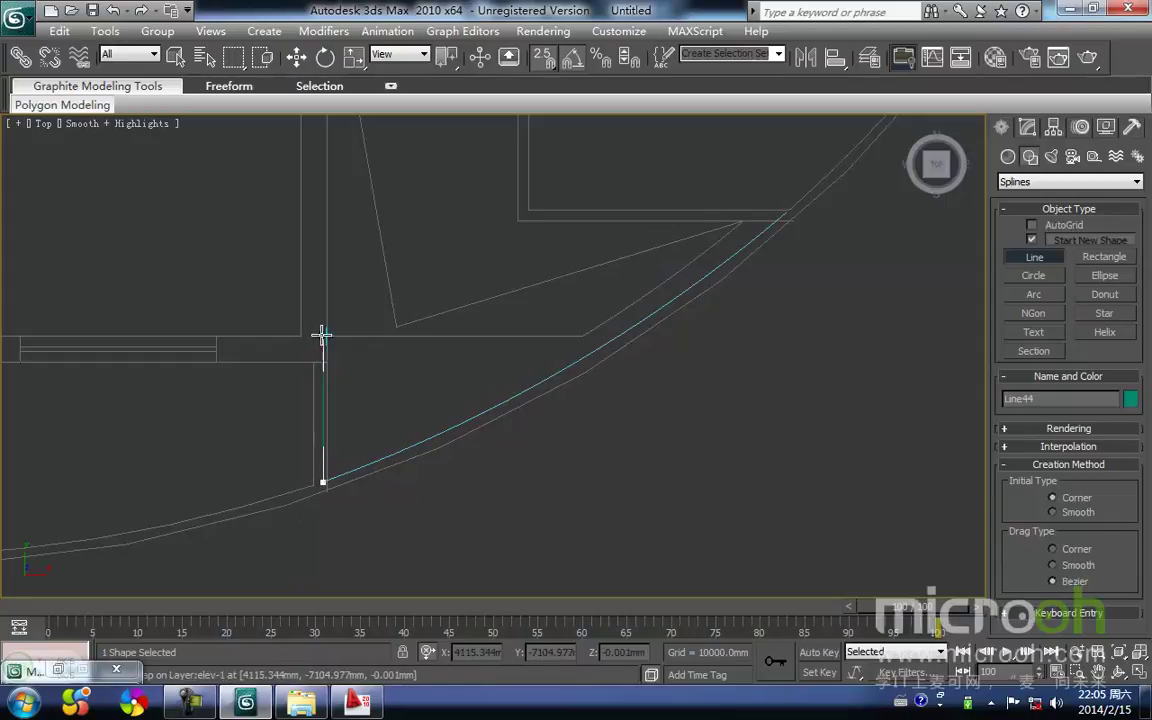
{"action": "left_click", "coordinate": [322, 336]}
{"action": "left_click", "coordinate": [582, 336]}
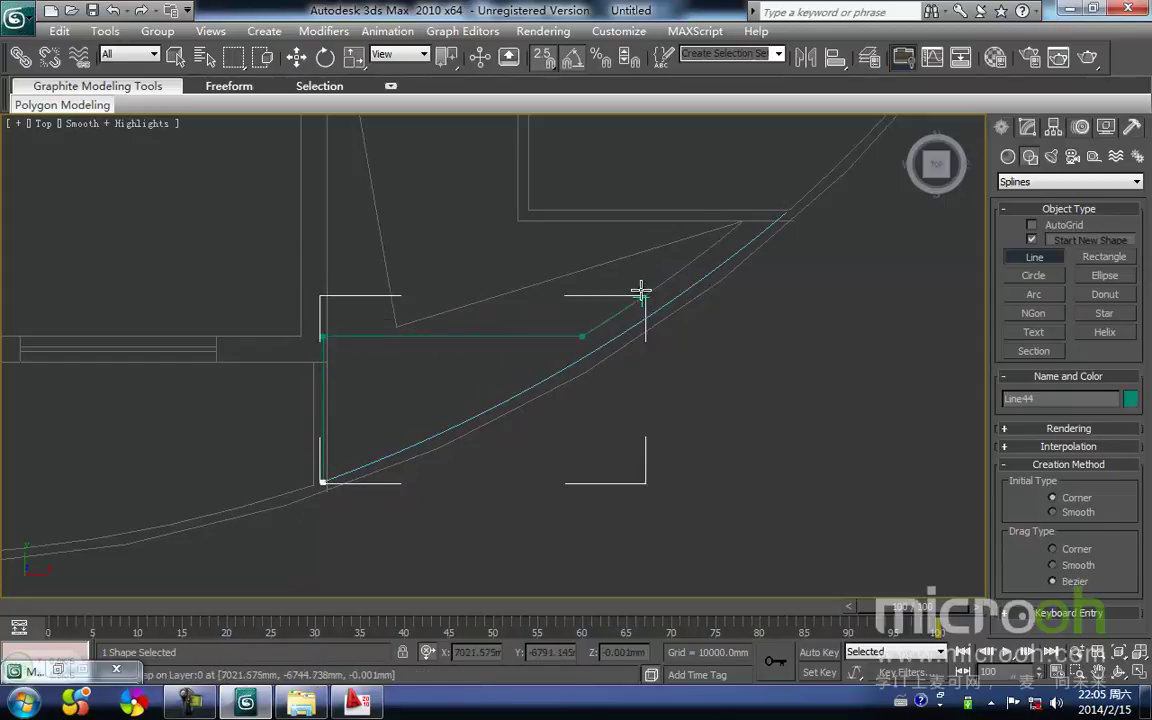
{"action": "left_click", "coordinate": [657, 287]}
{"action": "left_click", "coordinate": [722, 238]}
{"action": "left_click", "coordinate": [743, 221]}
{"action": "left_click", "coordinate": [788, 212]}
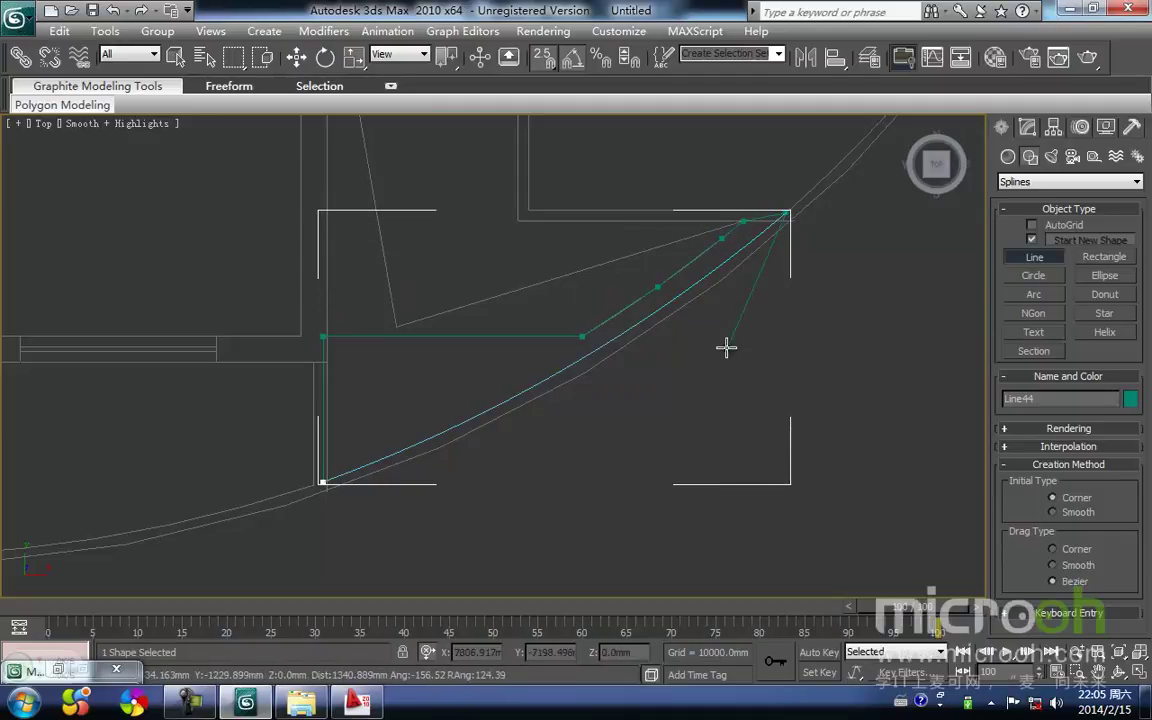
{"action": "right_click", "coordinate": [708, 372]}
{"action": "right_click", "coordinate": [700, 380]}
Step: Attach the detached inner-edge curve of the band to the new recess outline
{"action": "left_click", "coordinate": [589, 473]}
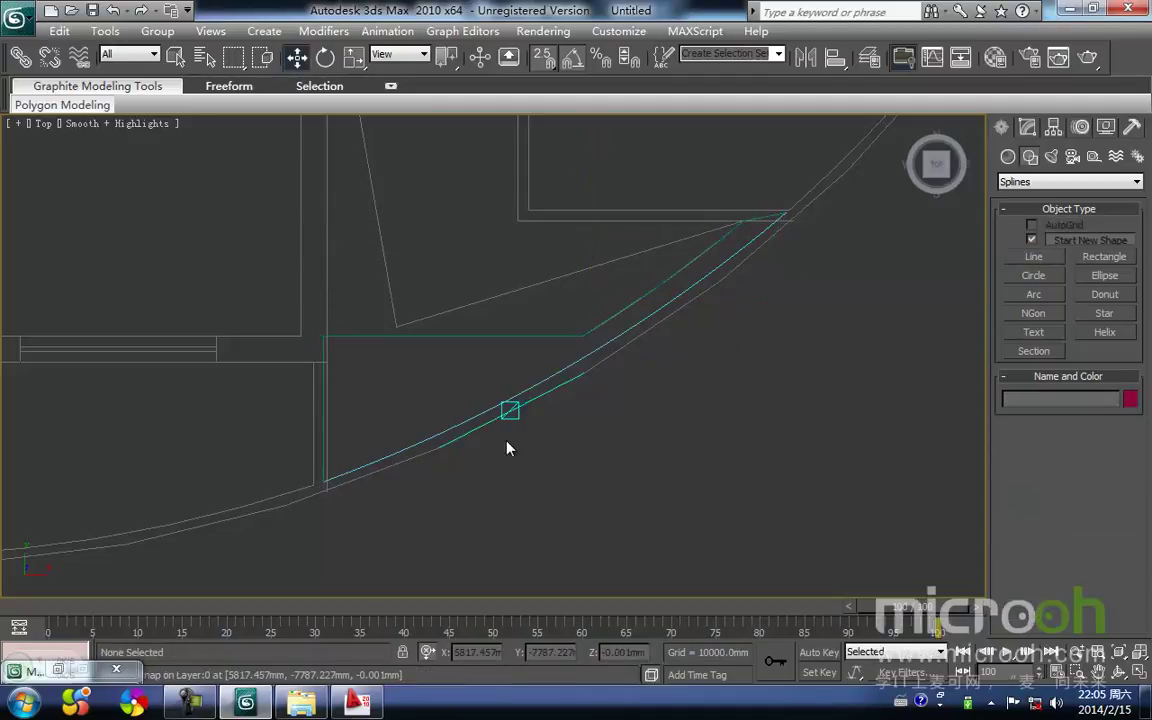
{"action": "left_click", "coordinate": [443, 335]}
{"action": "right_click", "coordinate": [443, 336]}
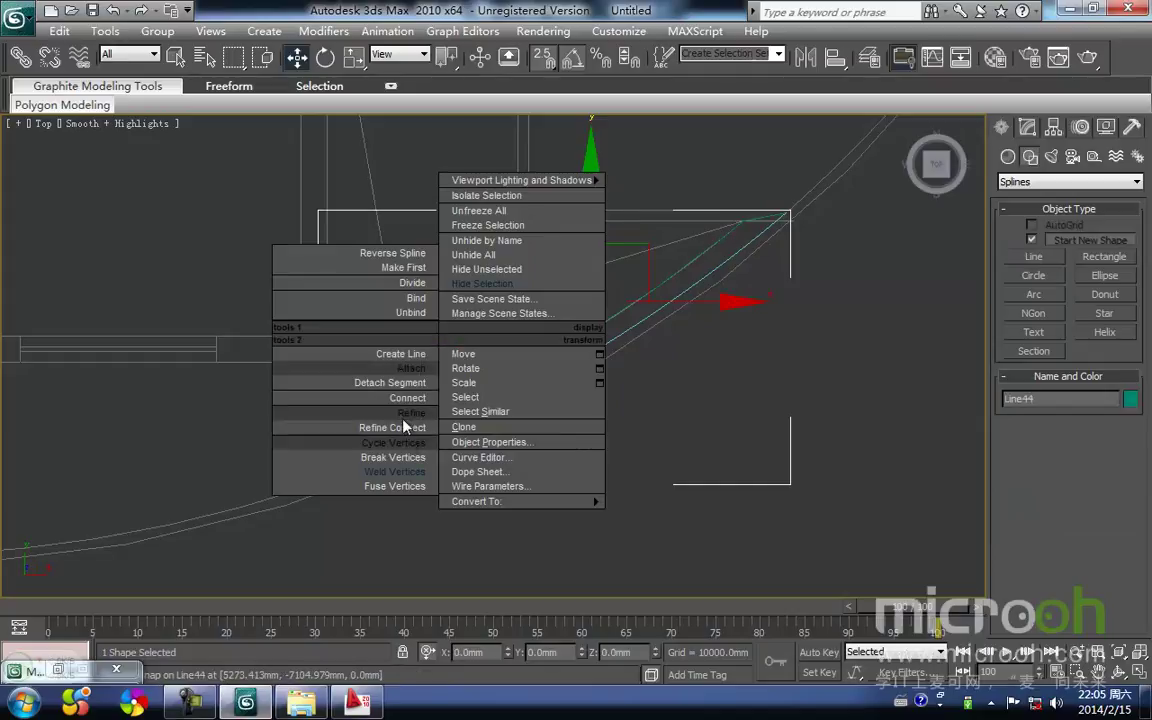
{"action": "left_click", "coordinate": [408, 371]}
{"action": "left_click", "coordinate": [451, 428]}
{"action": "right_click", "coordinate": [480, 440]}
Step: In the front view, raise the outline's lower vertices to the height of the attached curve, then return to the top view
{"action": "middle_click_drag", "start_coordinate": [470, 453], "coordinate": [463, 463]}
{"action": "key", "text": "1"}
{"action": "left_click_drag", "start_coordinate": [373, 270], "coordinate": [375, 274]}
{"action": "middle_click_drag", "start_coordinate": [397, 312], "coordinate": [383, 405]}
{"action": "key", "text": "f"}
{"action": "key", "text": "z"}
{"action": "scroll", "coordinate": [385, 418], "scroll_direction": "down", "scroll_amount": 2}
{"action": "key", "text": "1"}
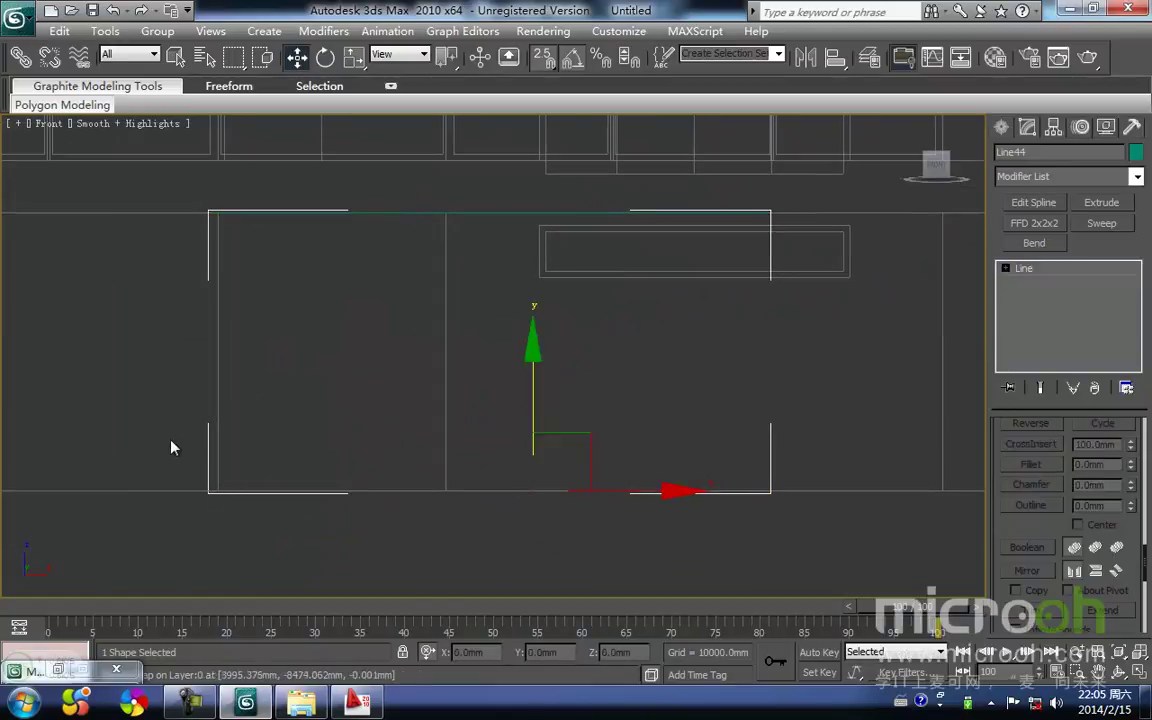
{"action": "key", "text": "1"}
{"action": "left_click_drag", "start_coordinate": [177, 444], "coordinate": [913, 532]}
{"action": "key", "text": "space"}
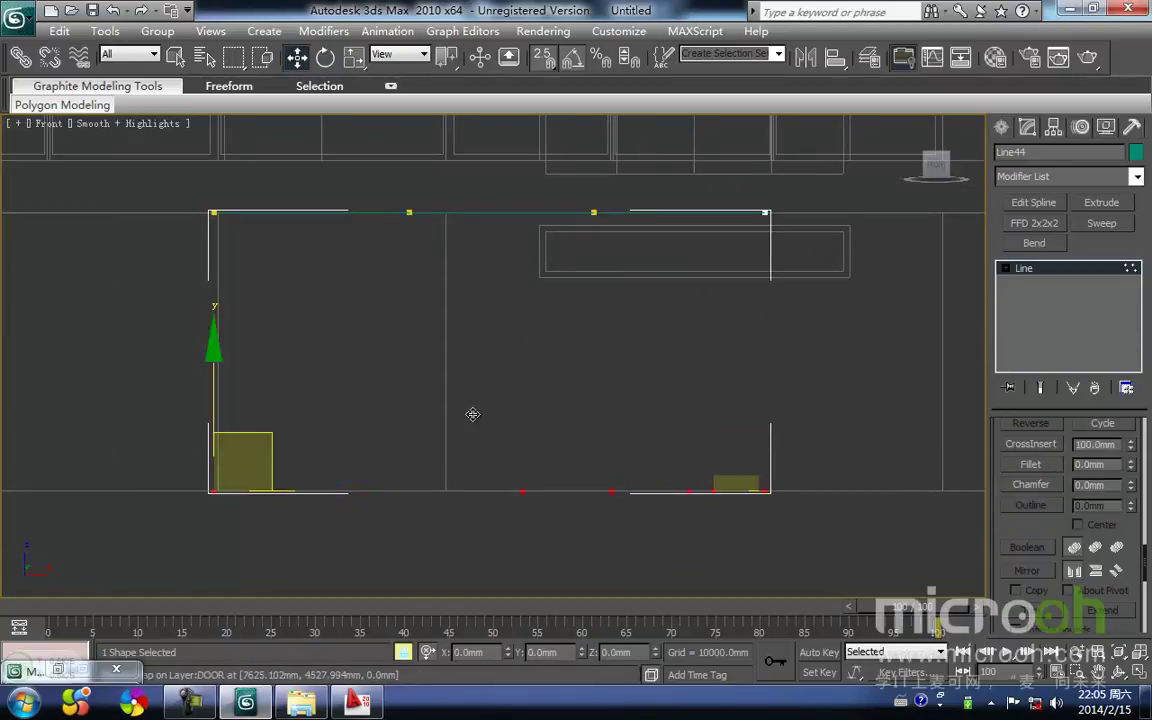
{"action": "mouse_move", "coordinate": [713, 399]}
{"action": "left_mouse_down"}
{"action": "mouse_move", "coordinate": [596, 492]}
{"action": "mouse_move", "coordinate": [581, 215]}
{"action": "left_mouse_up"}
{"action": "key", "text": "t"}
{"action": "scroll", "coordinate": [566, 328], "scroll_direction": "down", "scroll_amount": 4}
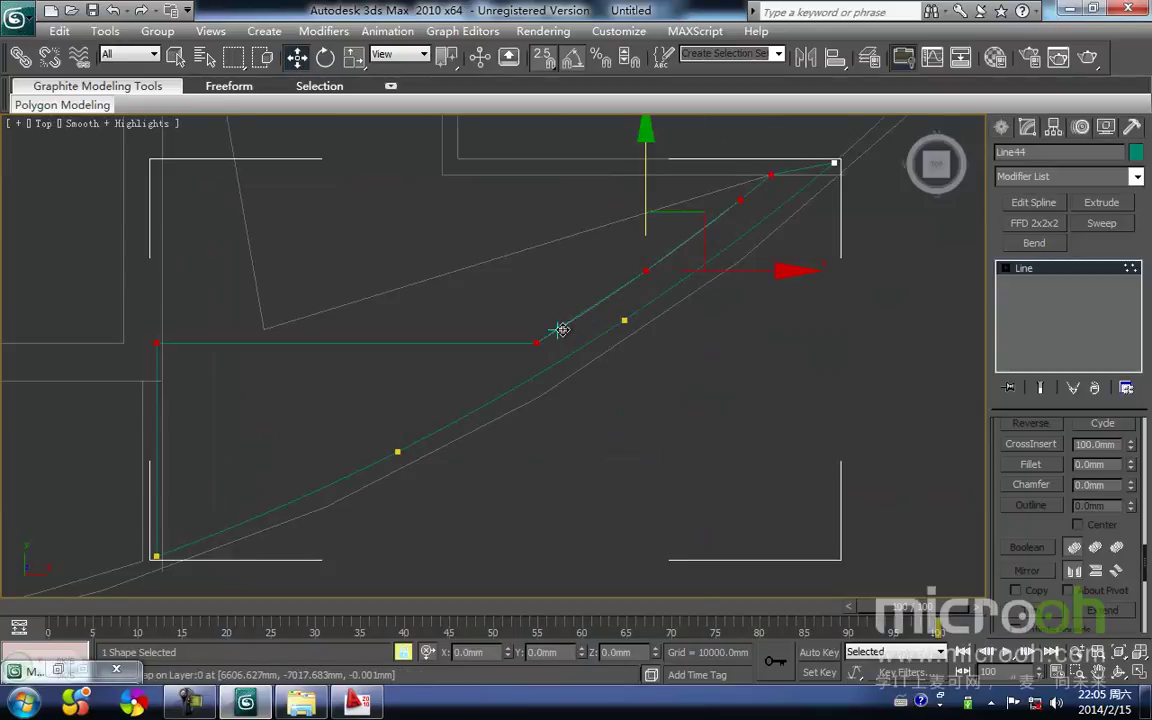
{"action": "key", "text": "space"}
Step: Select all vertices of the recess outline and weld them
{"action": "left_click", "coordinate": [560, 438]}
{"action": "key", "text": "ctrl+a"}
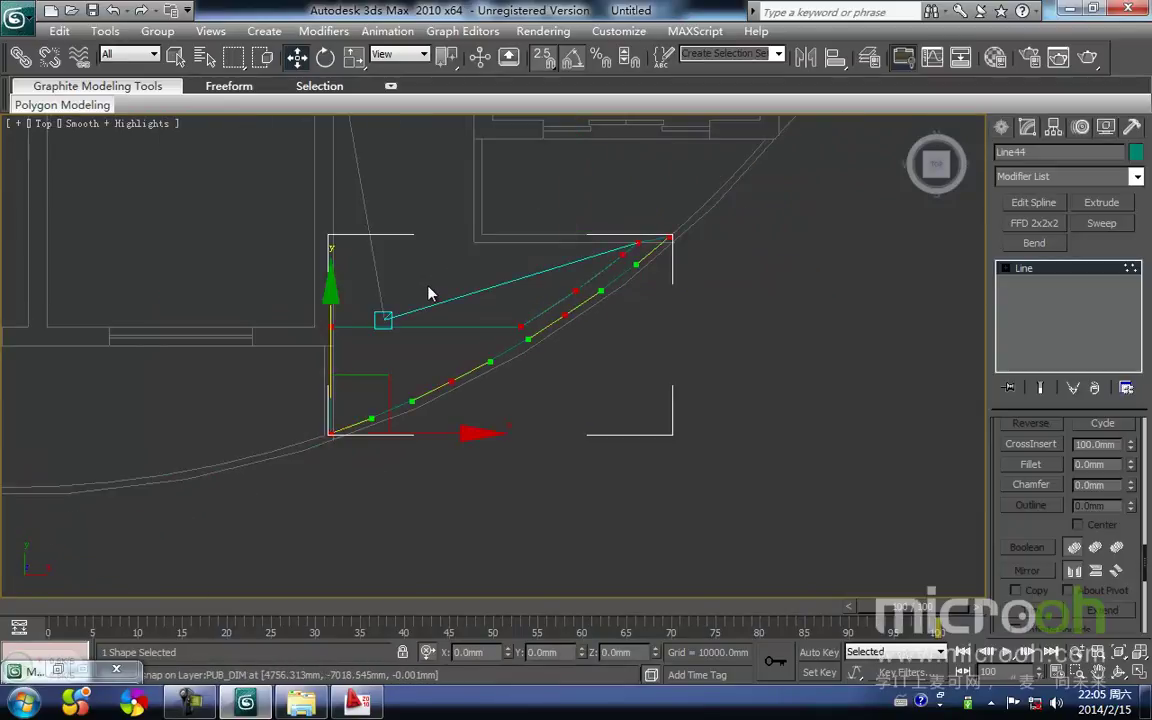
{"action": "right_click", "coordinate": [426, 281]}
{"action": "left_click", "coordinate": [382, 420]}
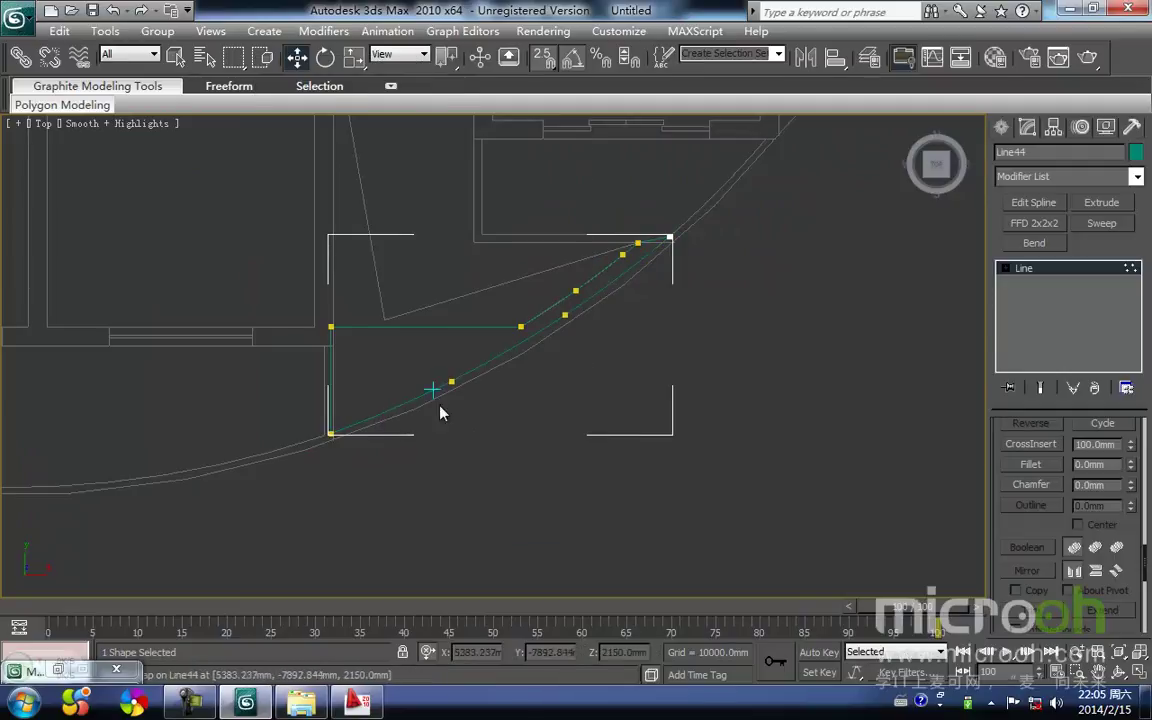
Step: Finish vertex editing and extrude the recess outline 400 mm into an infill slab
{"action": "middle_click_drag", "start_coordinate": [492, 400], "coordinate": [468, 421]}
{"action": "scroll", "coordinate": [494, 390], "scroll_direction": "up", "scroll_amount": 2}
{"action": "key", "text": "1"}
{"action": "left_click", "coordinate": [533, 401]}
{"action": "middle_click_drag", "start_coordinate": [529, 389], "coordinate": [502, 439]}
{"action": "left_click", "coordinate": [543, 362]}
{"action": "left_click", "coordinate": [1101, 202]}
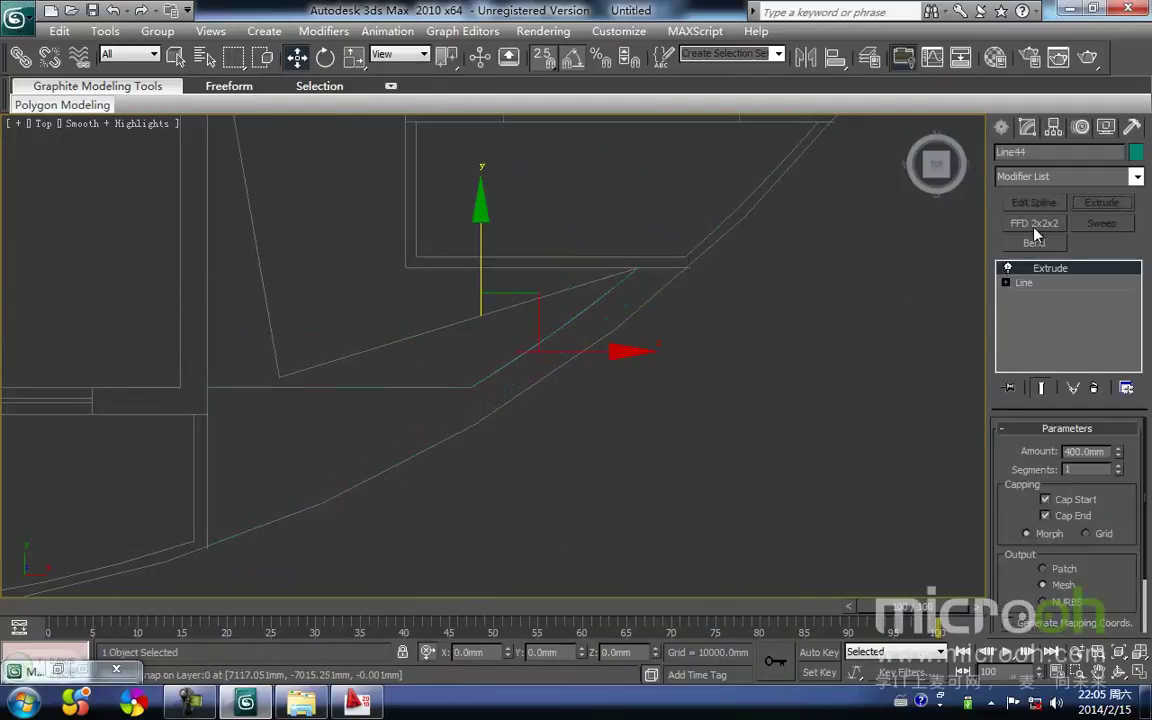
{"action": "middle_click_drag", "start_coordinate": [577, 436], "coordinate": [620, 429]}
{"action": "left_click", "coordinate": [556, 483]}
{"action": "left_click", "coordinate": [387, 397]}
Step: Assign the 阳台板 material to the infill slab behind the curved band
{"action": "scroll", "coordinate": [460, 440], "scroll_direction": "down", "scroll_amount": 2}
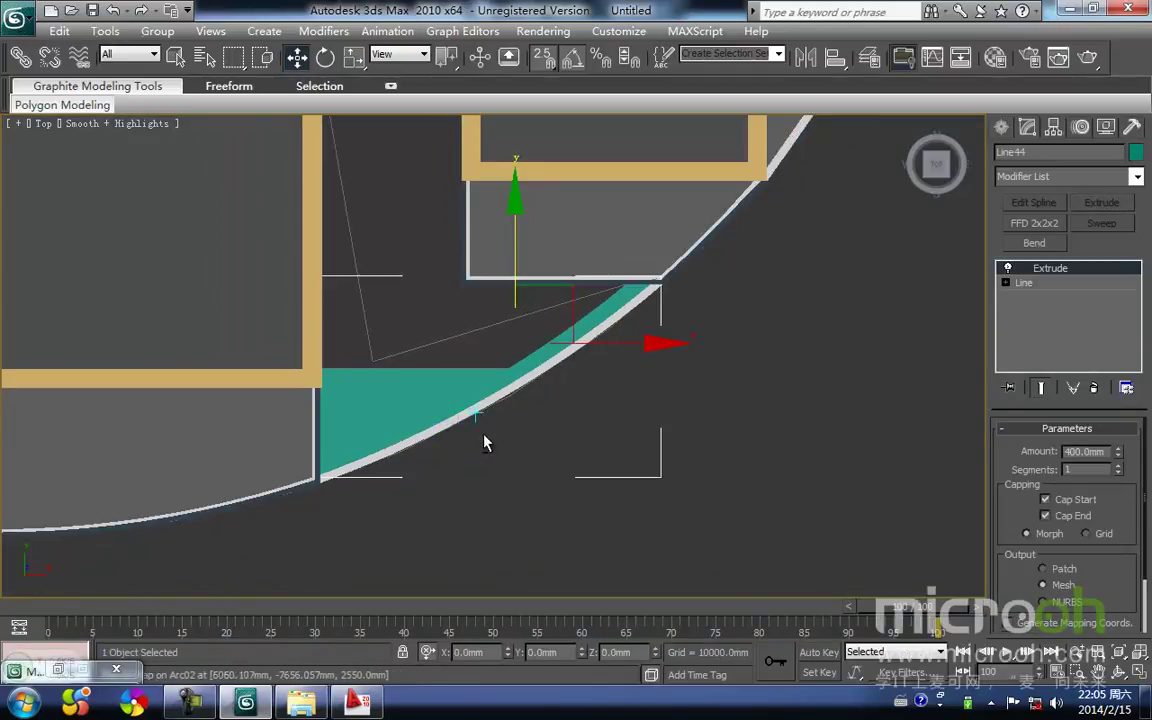
{"action": "scroll", "coordinate": [368, 238], "scroll_direction": "down", "scroll_amount": 2}
{"action": "middle_click_drag", "start_coordinate": [368, 238], "coordinate": [390, 312]}
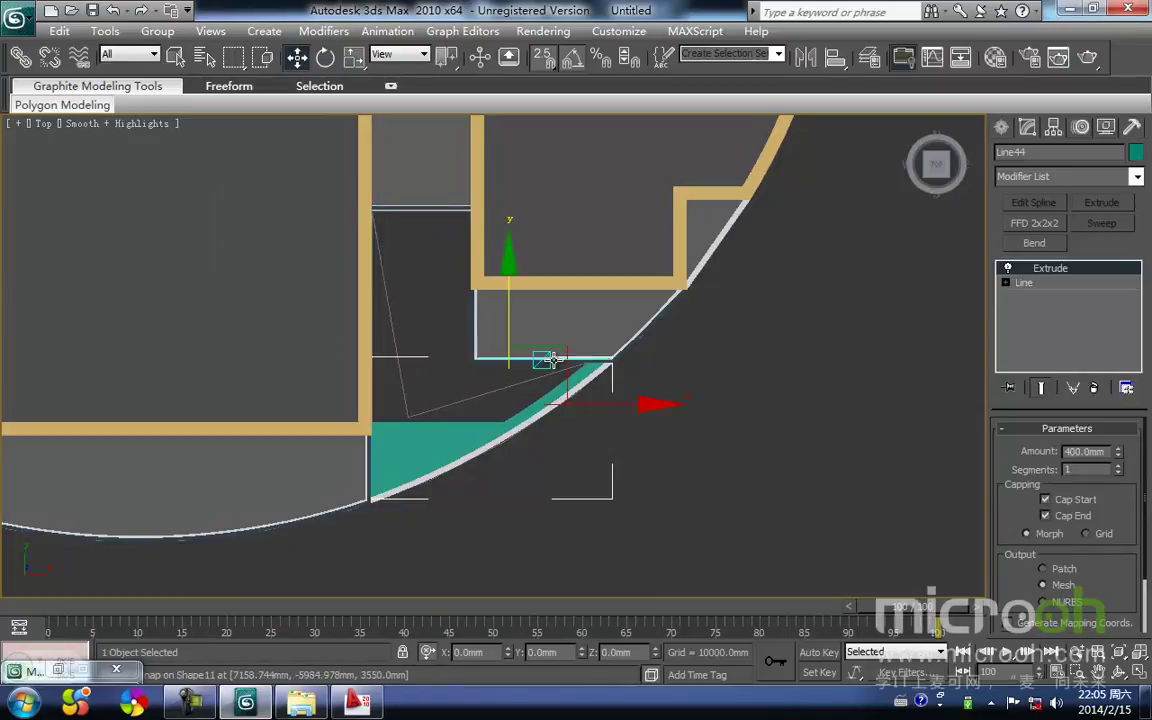
{"action": "middle_click_drag", "start_coordinate": [424, 432], "coordinate": [412, 438]}
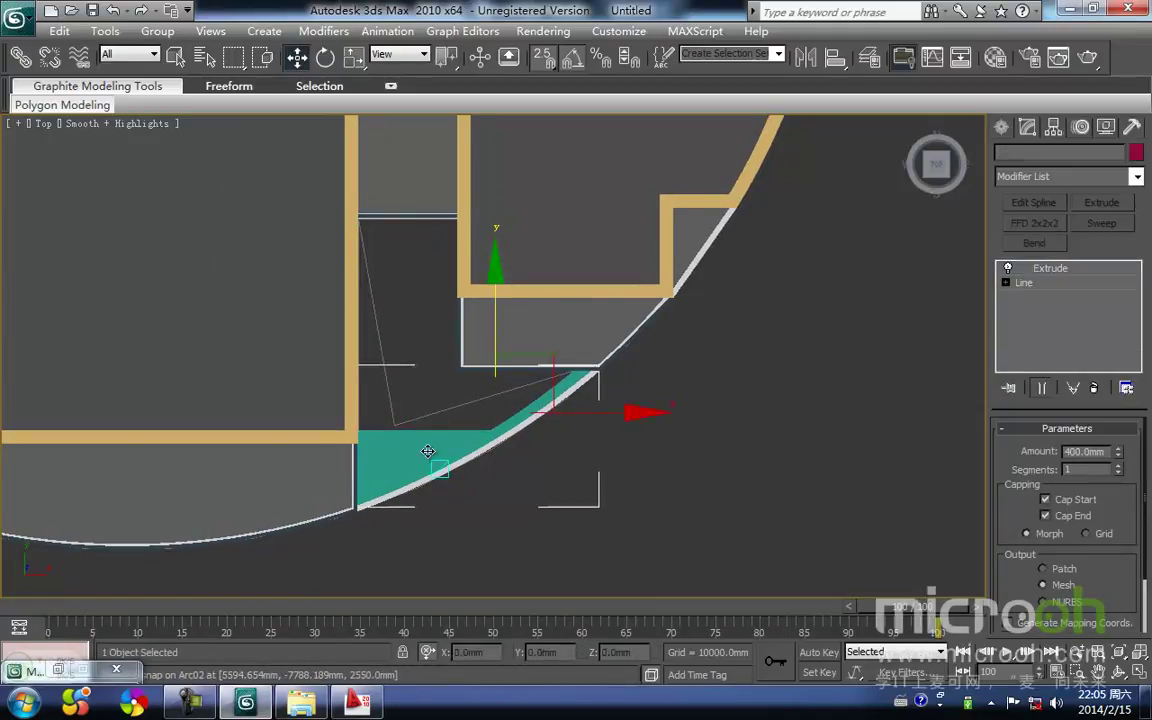
{"action": "key", "text": "m"}
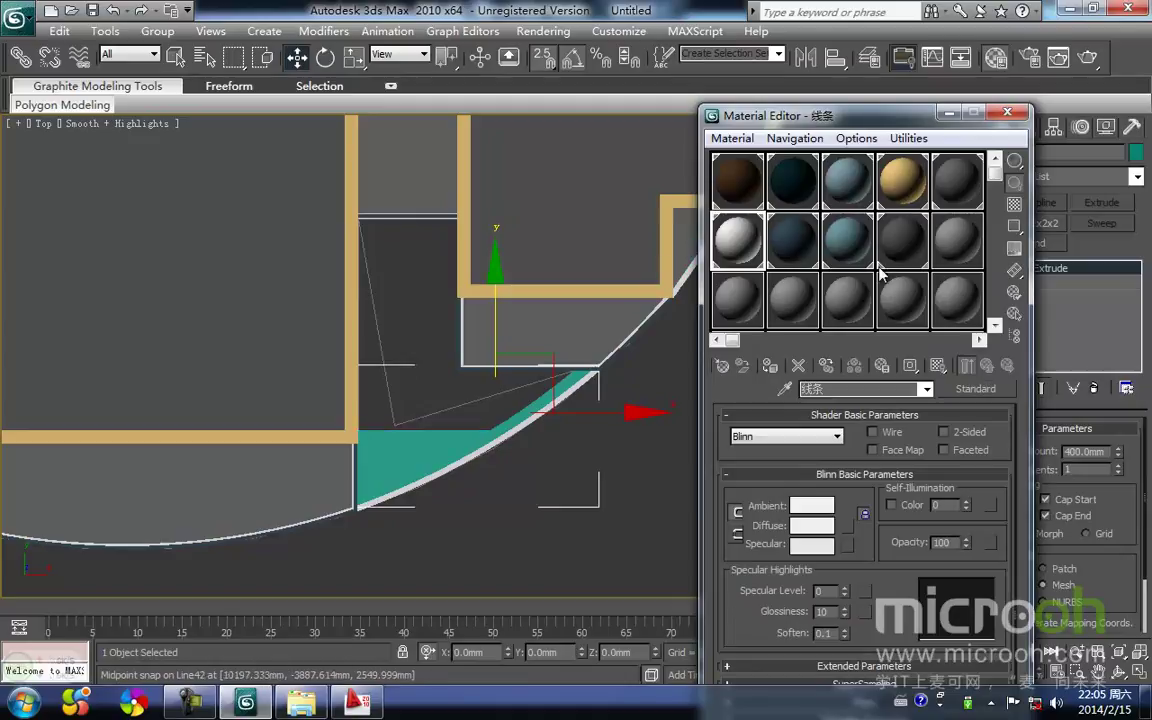
{"action": "left_click", "coordinate": [938, 182]}
{"action": "left_click", "coordinate": [690, 345]}
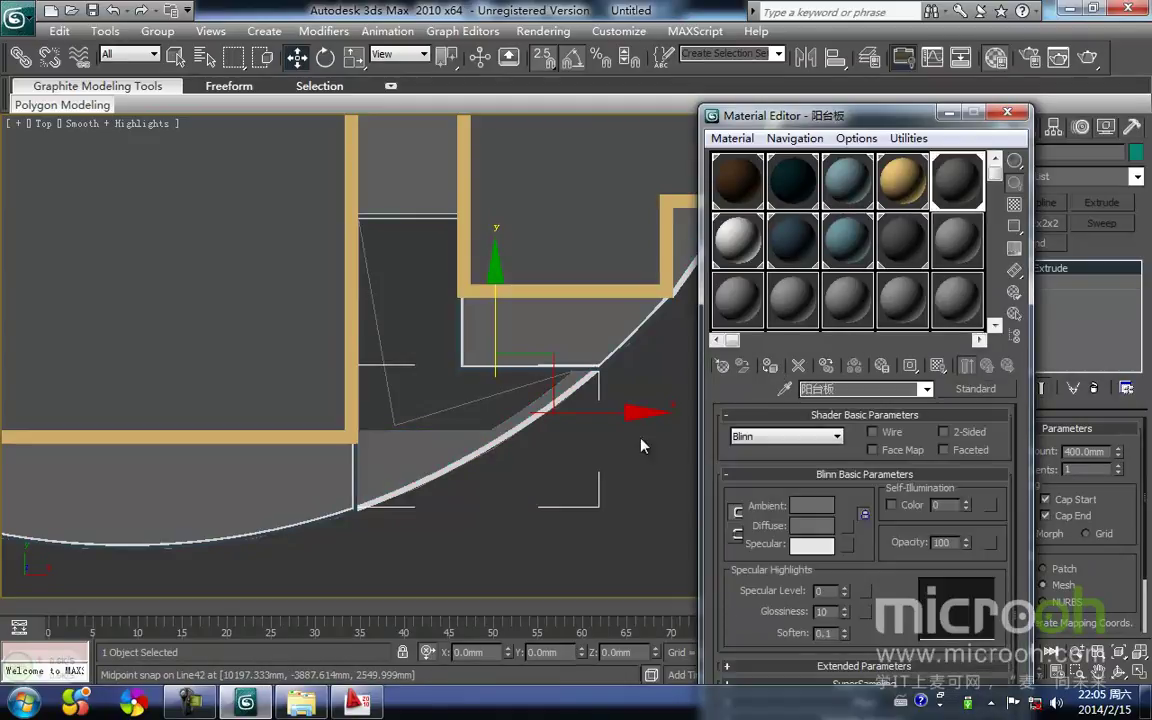
{"action": "left_click", "coordinate": [949, 114]}
{"action": "middle_click_drag", "start_coordinate": [612, 333], "coordinate": [620, 334]}
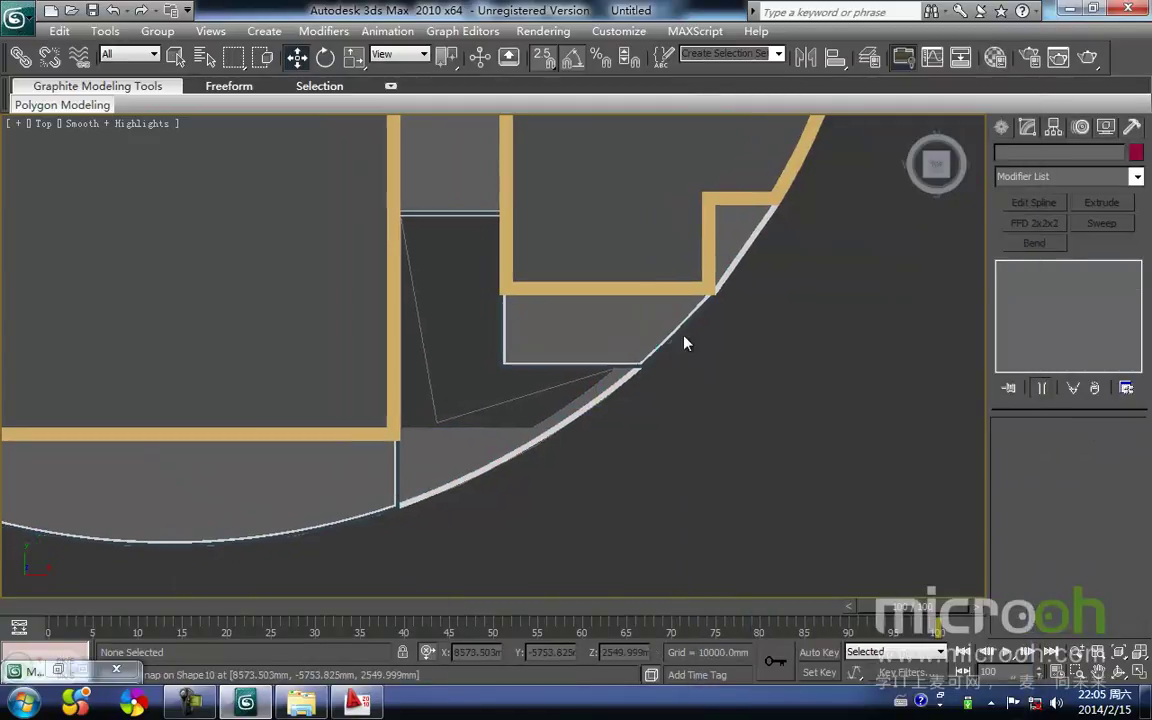
Step: Review the modelled floor, then examine the plan and the lower storeys of the elevation in AutoCAD
{"action": "scroll", "coordinate": [560, 345], "scroll_direction": "down", "scroll_amount": 3}
{"action": "middle_click_drag", "start_coordinate": [283, 364], "coordinate": [365, 373]}
{"action": "scroll", "coordinate": [490, 418], "scroll_direction": "down", "scroll_amount": 3}
{"action": "scroll", "coordinate": [412, 425], "scroll_direction": "up", "scroll_amount": 2}
{"action": "scroll", "coordinate": [399, 437], "scroll_direction": "up", "scroll_amount": 2}
{"action": "mouse_move", "coordinate": [355, 417]}
{"action": "middle_mouse_down"}
{"action": "mouse_move", "coordinate": [346, 437]}
{"action": "mouse_move", "coordinate": [340, 418]}
{"action": "middle_mouse_up"}
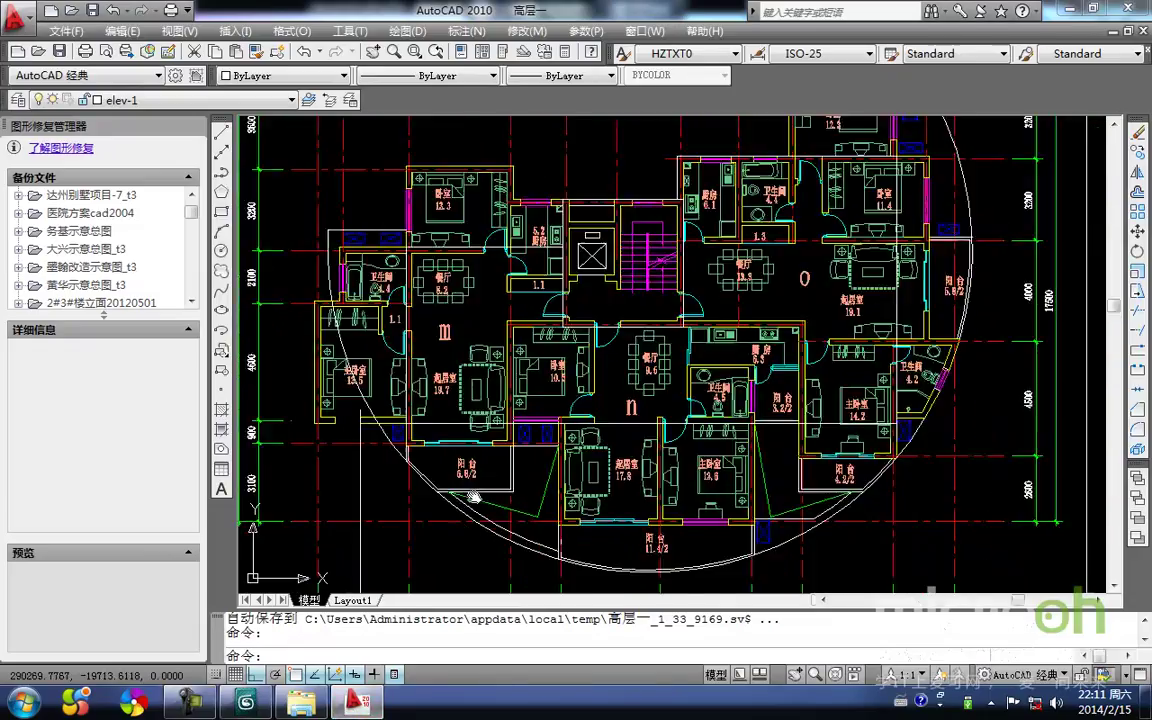
{"action": "scroll", "coordinate": [472, 497], "scroll_direction": "down", "scroll_amount": 5}
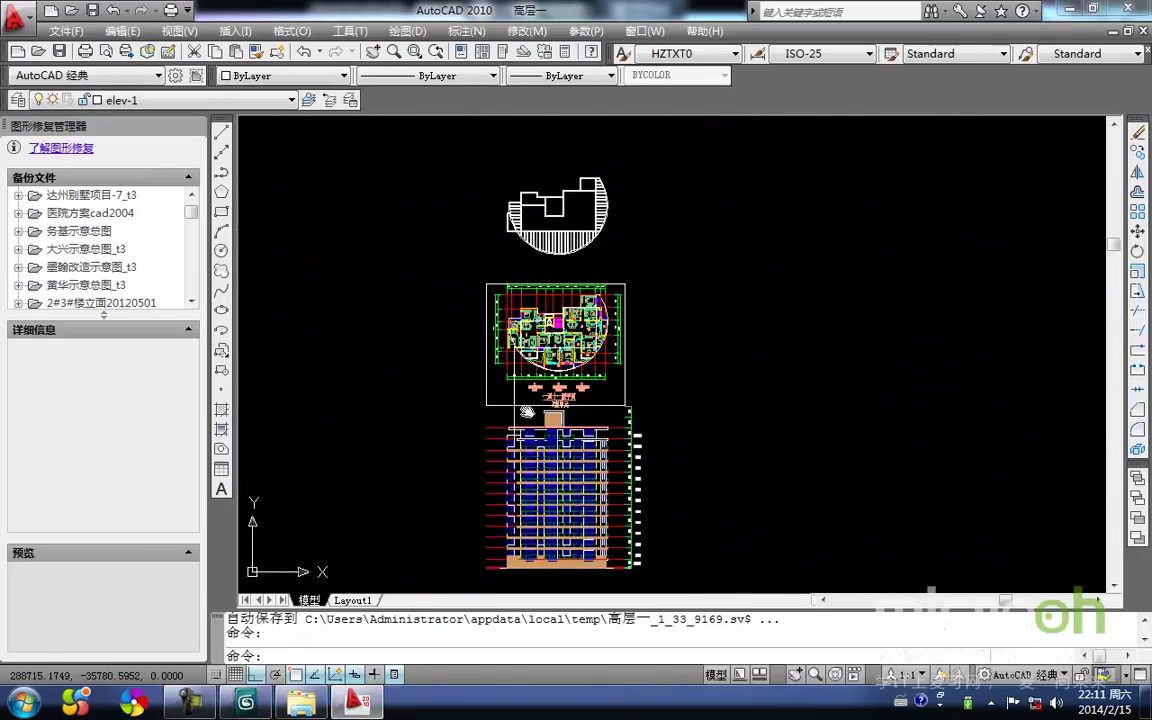
{"action": "scroll", "coordinate": [527, 428], "scroll_direction": "up", "scroll_amount": 6}
{"action": "middle_click_drag", "start_coordinate": [527, 428], "coordinate": [539, 344]}
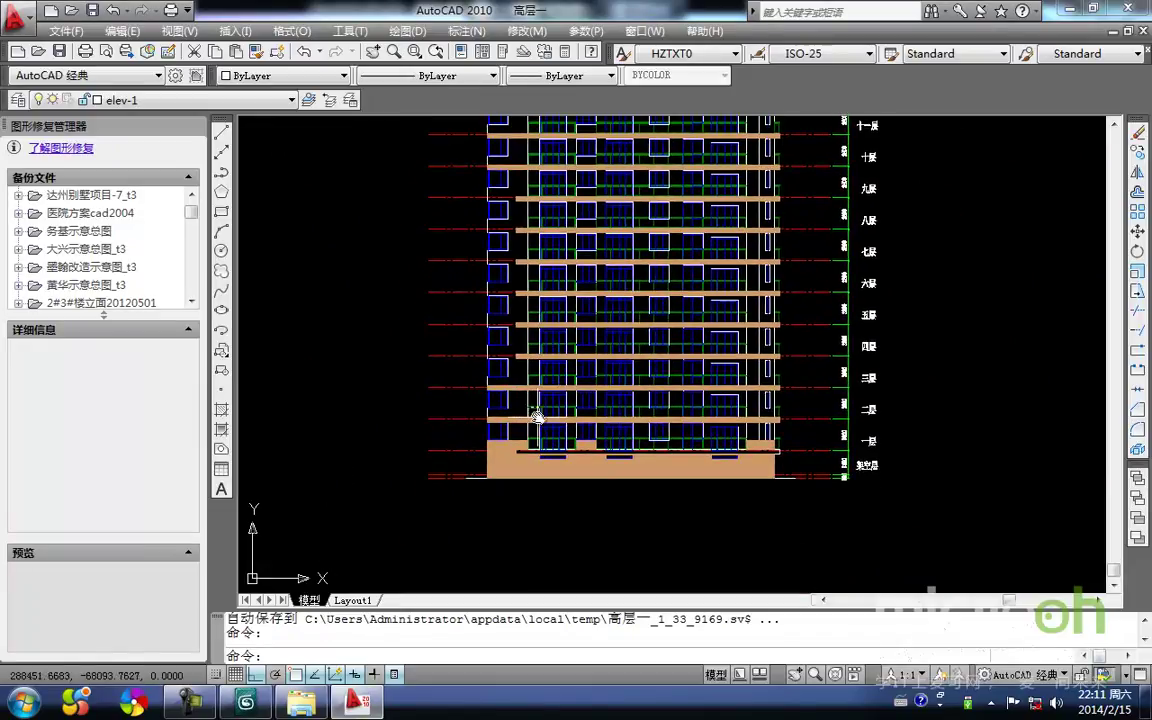
{"action": "scroll", "coordinate": [482, 536], "scroll_direction": "up", "scroll_amount": 2}
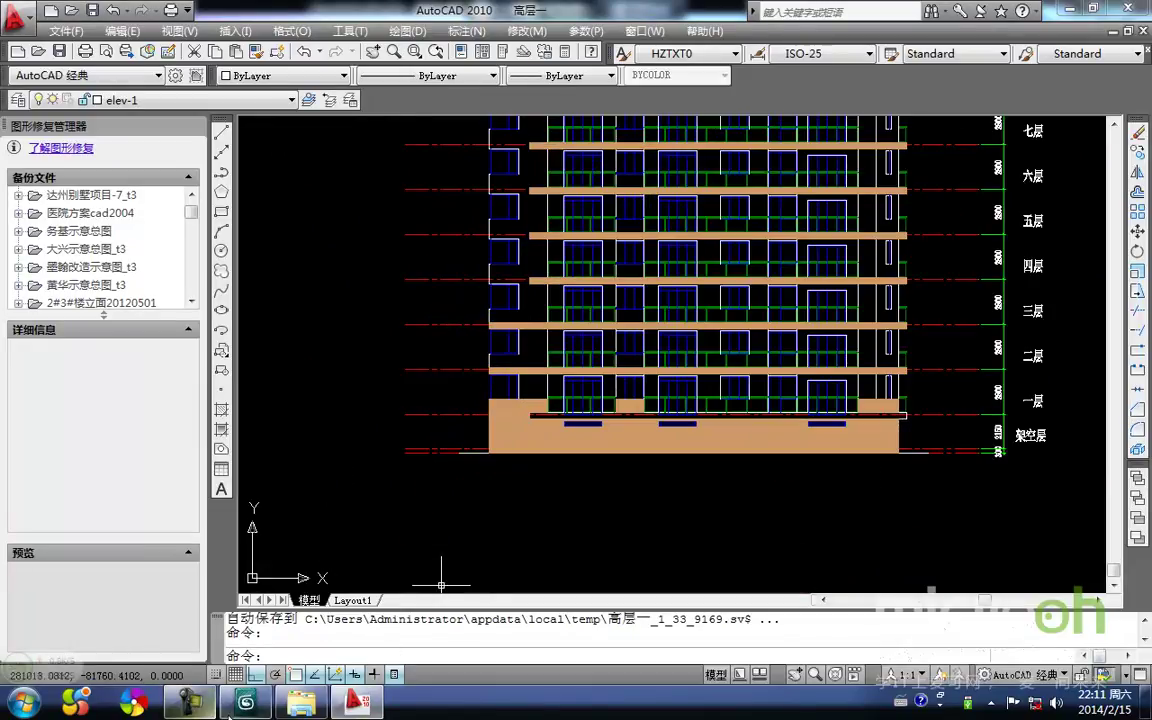
Step: Switch to 3ds Max and ungroup all objects of the modelled floor in the front view
{"action": "left_click", "coordinate": [231, 708]}
{"action": "middle_click_drag", "start_coordinate": [356, 499], "coordinate": [310, 521]}
{"action": "scroll", "coordinate": [307, 519], "scroll_direction": "down", "scroll_amount": 2}
{"action": "middle_click_drag", "start_coordinate": [389, 515], "coordinate": [409, 493]}
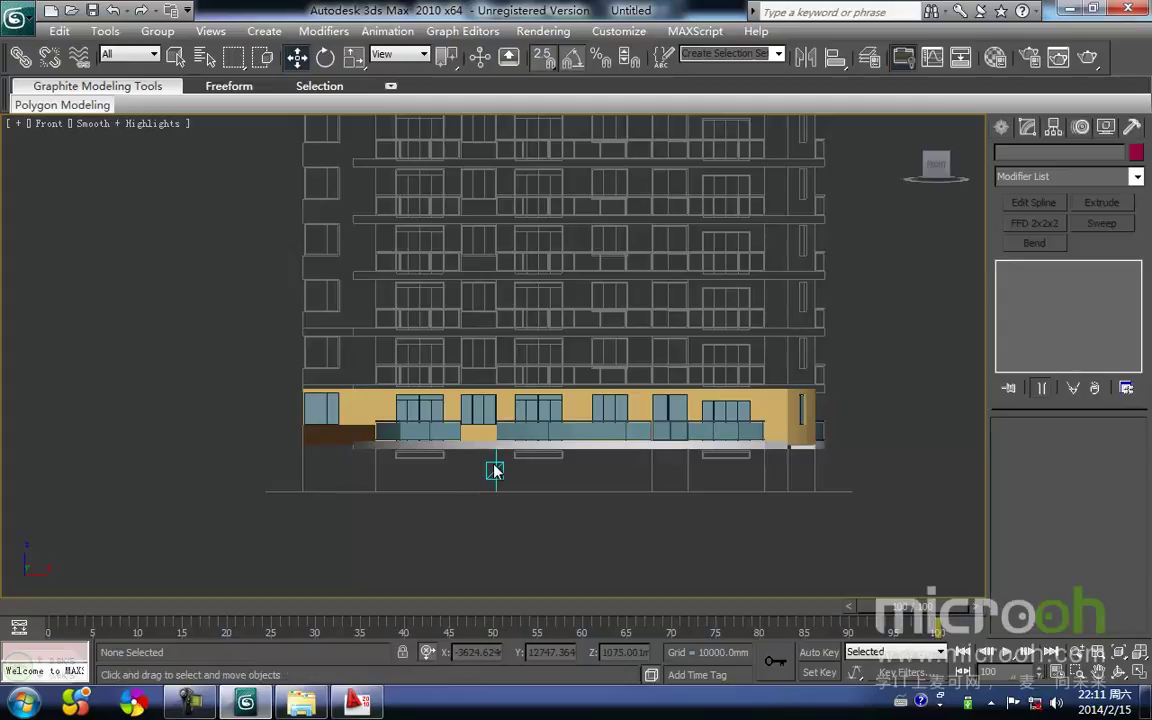
{"action": "left_click_drag", "start_coordinate": [882, 512], "coordinate": [190, 325]}
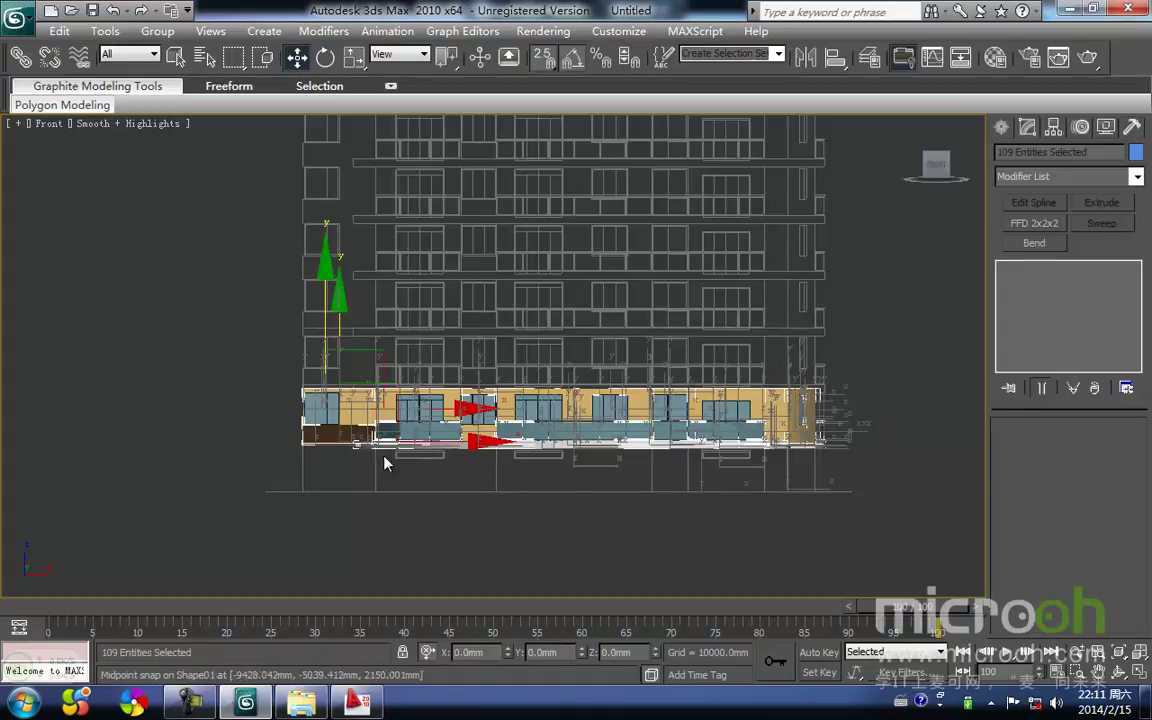
{"action": "left_click", "coordinate": [158, 32]}
{"action": "left_click", "coordinate": [180, 69]}
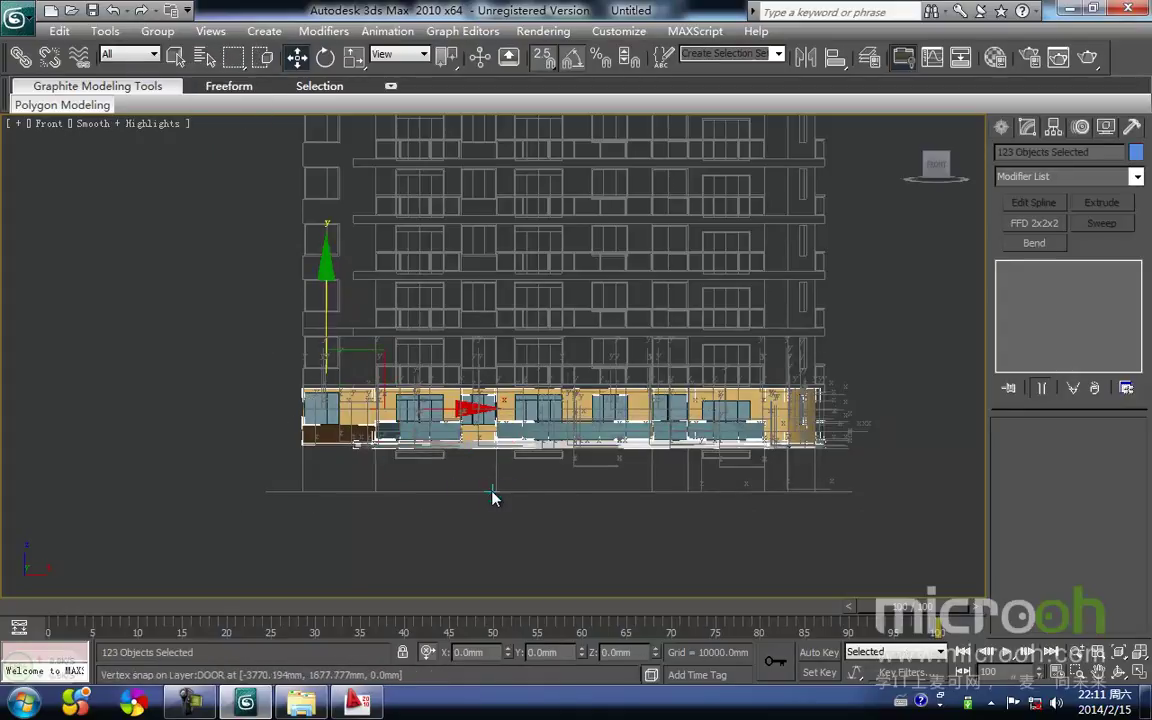
Step: Combine all objects of the modelled floor into one group with the default name
{"action": "left_click", "coordinate": [812, 498]}
{"action": "left_click_drag", "start_coordinate": [861, 490], "coordinate": [251, 224]}
{"action": "left_click", "coordinate": [176, 36]}
{"action": "left_click", "coordinate": [175, 50]}
{"action": "left_click", "coordinate": [597, 384]}
Step: Make one copy of the floor group directly above it, snapping its base corner to the next storey level of the elevation
{"action": "left_click", "coordinate": [851, 503]}
{"action": "left_click_drag", "start_coordinate": [851, 502], "coordinate": [212, 295]}
{"action": "key", "text": "space"}
{"action": "scroll", "coordinate": [538, 325], "scroll_direction": "up", "scroll_amount": 4}
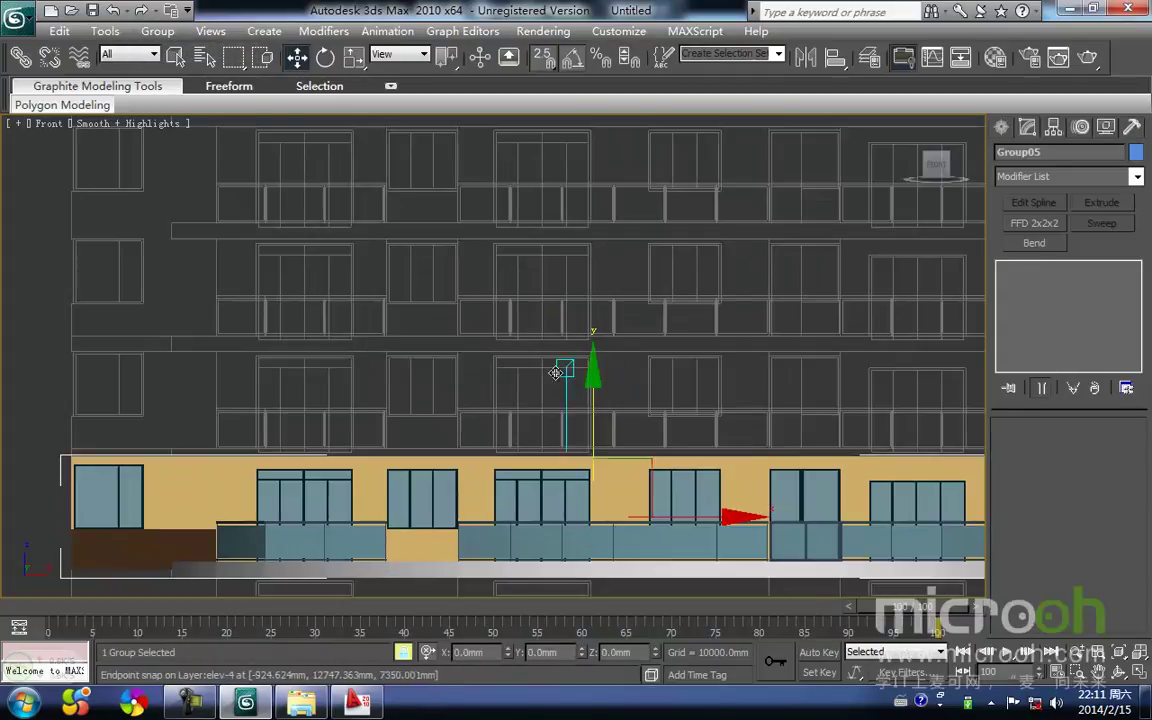
{"action": "middle_click_drag", "start_coordinate": [234, 409], "coordinate": [458, 303]}
{"action": "scroll", "coordinate": [458, 303], "scroll_direction": "up", "scroll_amount": 2}
{"action": "middle_click_drag", "start_coordinate": [324, 421], "coordinate": [369, 386]}
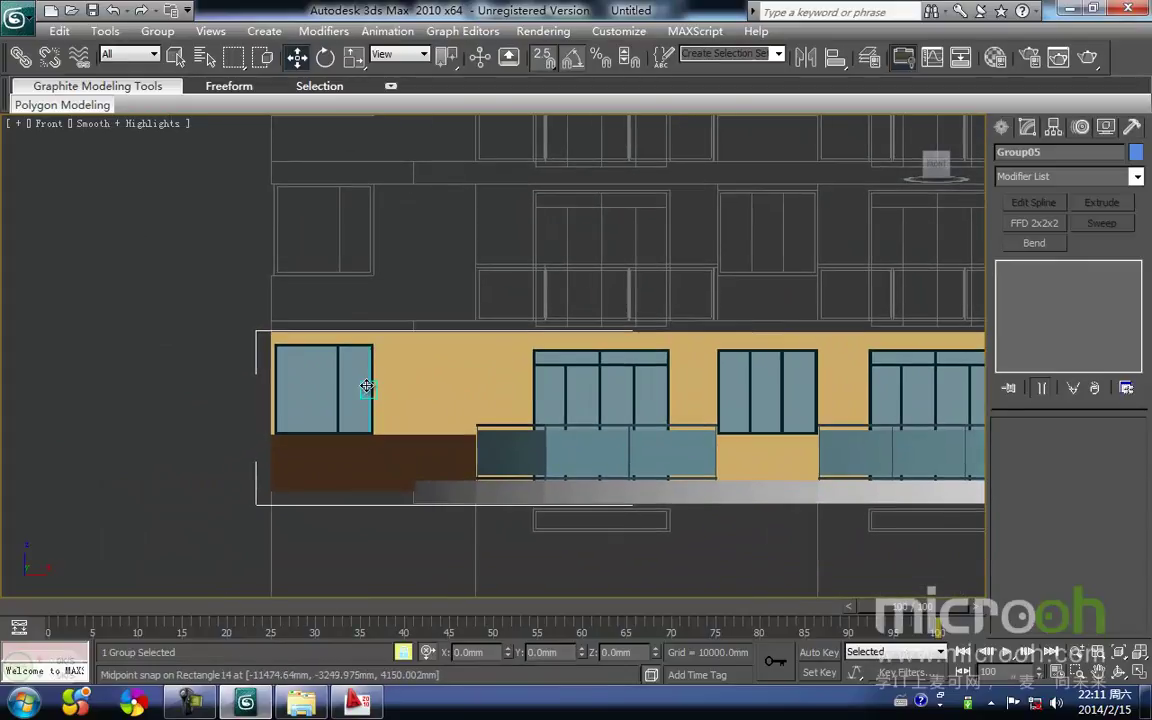
{"action": "key", "text": "F3"}
{"action": "mouse_move", "coordinate": [259, 491]}
{"action": "left_mouse_down", "text": "shift"}
{"action": "mouse_move", "coordinate": [283, 316]}
{"action": "mouse_move", "coordinate": [265, 320]}
{"action": "mouse_move", "coordinate": [268, 332]}
{"action": "left_mouse_up", "text": "shift"}
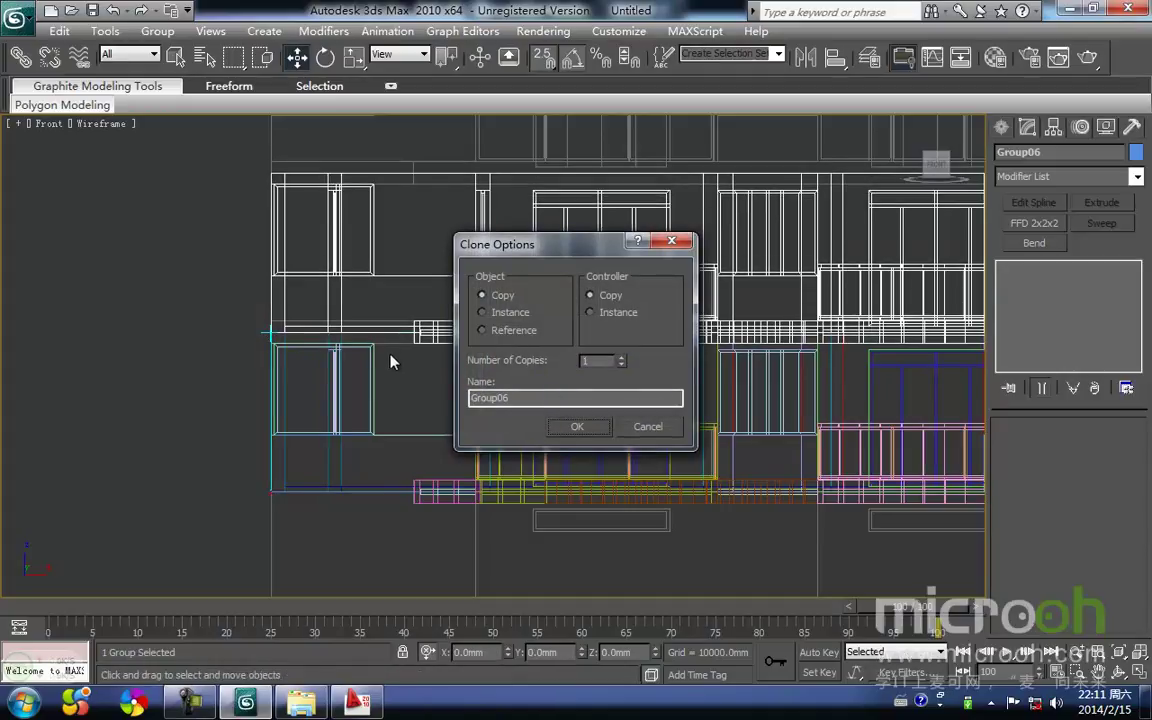
{"action": "left_click", "coordinate": [582, 425]}
Step: Clear the selection and hide all geometry so only the imported elevation drawing is displayed
{"action": "middle_click_drag", "start_coordinate": [443, 368], "coordinate": [369, 518]}
{"action": "scroll", "coordinate": [369, 518], "scroll_direction": "down", "scroll_amount": 2}
{"action": "mouse_move", "coordinate": [355, 341]}
{"action": "middle_mouse_down"}
{"action": "mouse_move", "coordinate": [342, 394]}
{"action": "mouse_move", "coordinate": [378, 322]}
{"action": "middle_mouse_up"}
{"action": "left_click", "coordinate": [343, 391]}
{"action": "key", "text": "shift+g"}
Step: Switch to AutoCAD and examine how the horizontal bands differ between storeys across the whole elevation
{"action": "left_click", "coordinate": [357, 702]}
{"action": "middle_click_drag", "start_coordinate": [466, 376], "coordinate": [429, 481]}
{"action": "scroll", "coordinate": [440, 411], "scroll_direction": "up", "scroll_amount": 3}
{"action": "scroll", "coordinate": [409, 433], "scroll_direction": "down", "scroll_amount": 2}
{"action": "scroll", "coordinate": [429, 481], "scroll_direction": "down", "scroll_amount": 2}
{"action": "middle_click_drag", "start_coordinate": [450, 436], "coordinate": [446, 486]}
{"action": "middle_click_drag", "start_coordinate": [423, 341], "coordinate": [444, 255]}
{"action": "middle_click_drag", "start_coordinate": [404, 452], "coordinate": [404, 448]}
{"action": "middle_click_drag", "start_coordinate": [476, 440], "coordinate": [432, 404]}
{"action": "scroll", "coordinate": [579, 446], "scroll_direction": "up", "scroll_amount": 3}
{"action": "middle_click_drag", "start_coordinate": [753, 473], "coordinate": [698, 506]}
{"action": "scroll", "coordinate": [698, 506], "scroll_direction": "down", "scroll_amount": 2}
{"action": "middle_click_drag", "start_coordinate": [715, 457], "coordinate": [735, 451]}
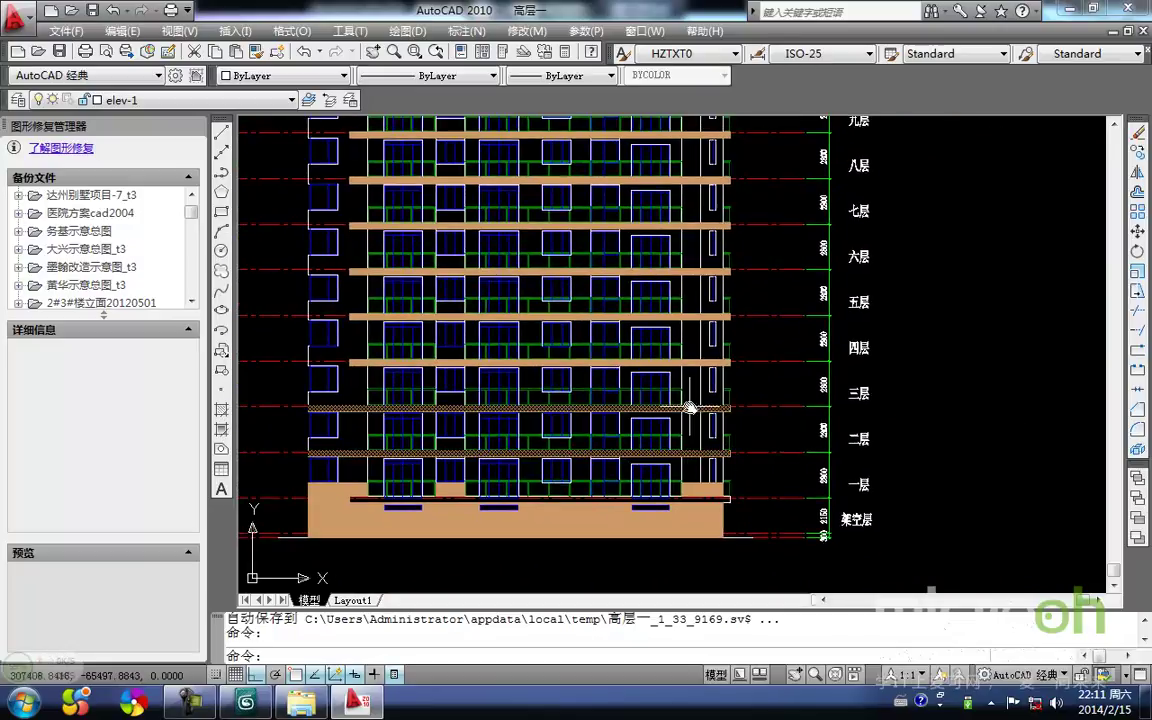
{"action": "middle_click_drag", "start_coordinate": [690, 408], "coordinate": [810, 416]}
{"action": "middle_click_drag", "start_coordinate": [441, 400], "coordinate": [455, 520]}
{"action": "middle_click_drag", "start_coordinate": [498, 327], "coordinate": [476, 477]}
{"action": "middle_click_drag", "start_coordinate": [474, 320], "coordinate": [455, 335]}
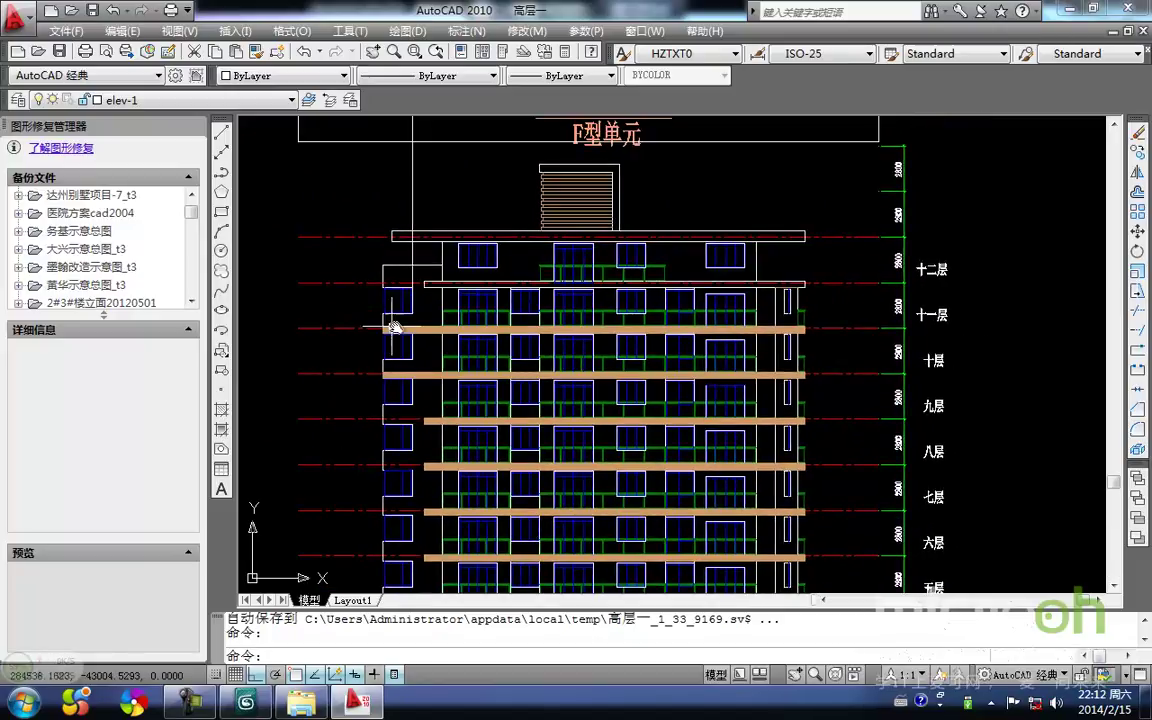
{"action": "mouse_move", "coordinate": [422, 371]}
{"action": "middle_mouse_down"}
{"action": "mouse_move", "coordinate": [446, 336]}
{"action": "mouse_move", "coordinate": [414, 367]}
{"action": "middle_mouse_up"}
{"action": "scroll", "coordinate": [414, 428], "scroll_direction": "down", "scroll_amount": 3}
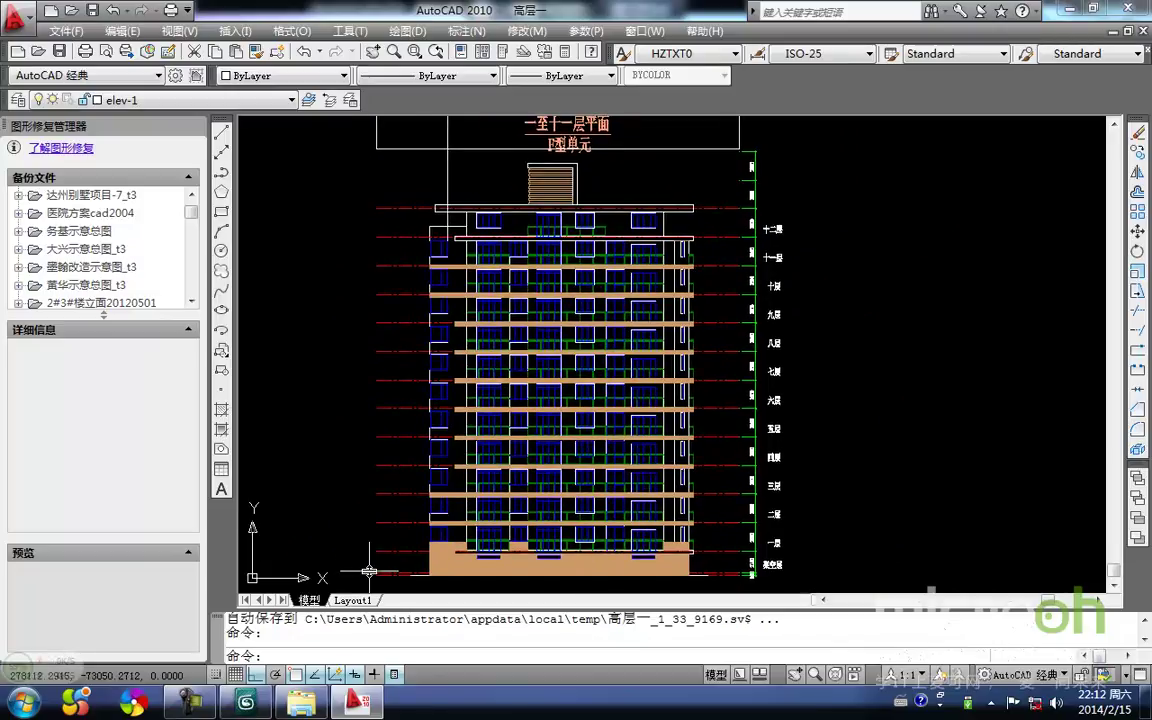
Step: Return to 3ds Max, review the imported elevation and display the hidden geometry again
{"action": "left_click", "coordinate": [245, 705]}
{"action": "scroll", "coordinate": [334, 520], "scroll_direction": "down", "scroll_amount": 4}
{"action": "middle_click_drag", "start_coordinate": [406, 460], "coordinate": [386, 550]}
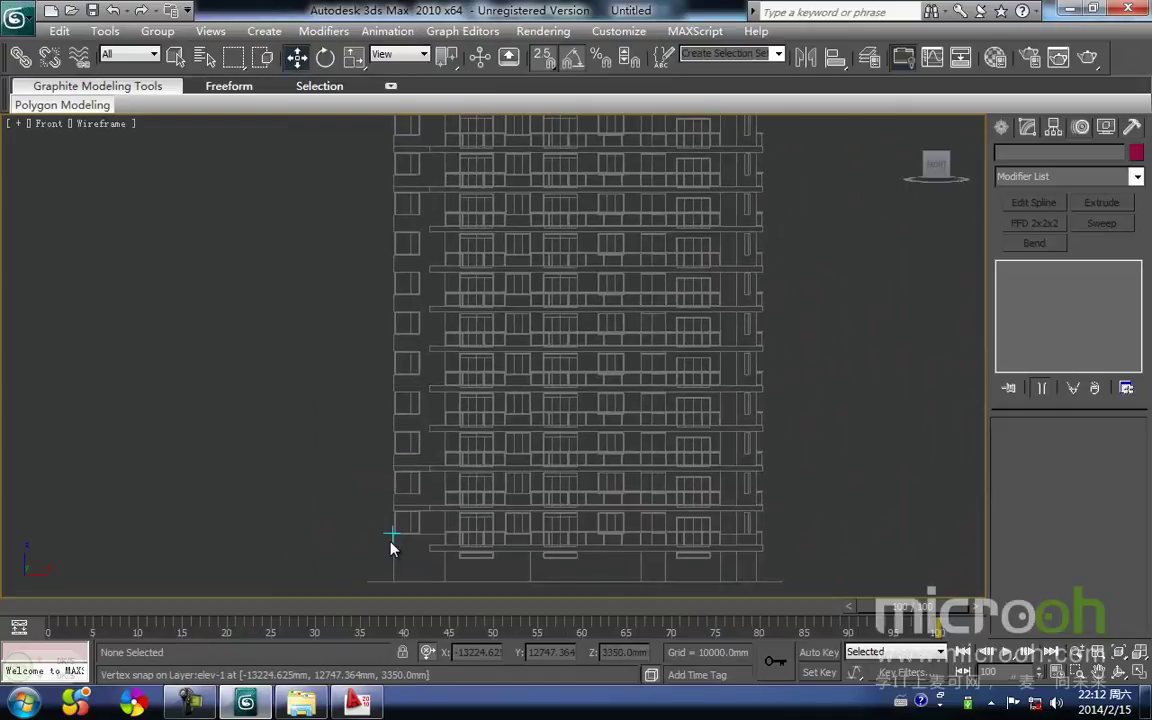
{"action": "key", "text": "shift+g"}
{"action": "scroll", "coordinate": [420, 530], "scroll_direction": "up", "scroll_amount": 2}
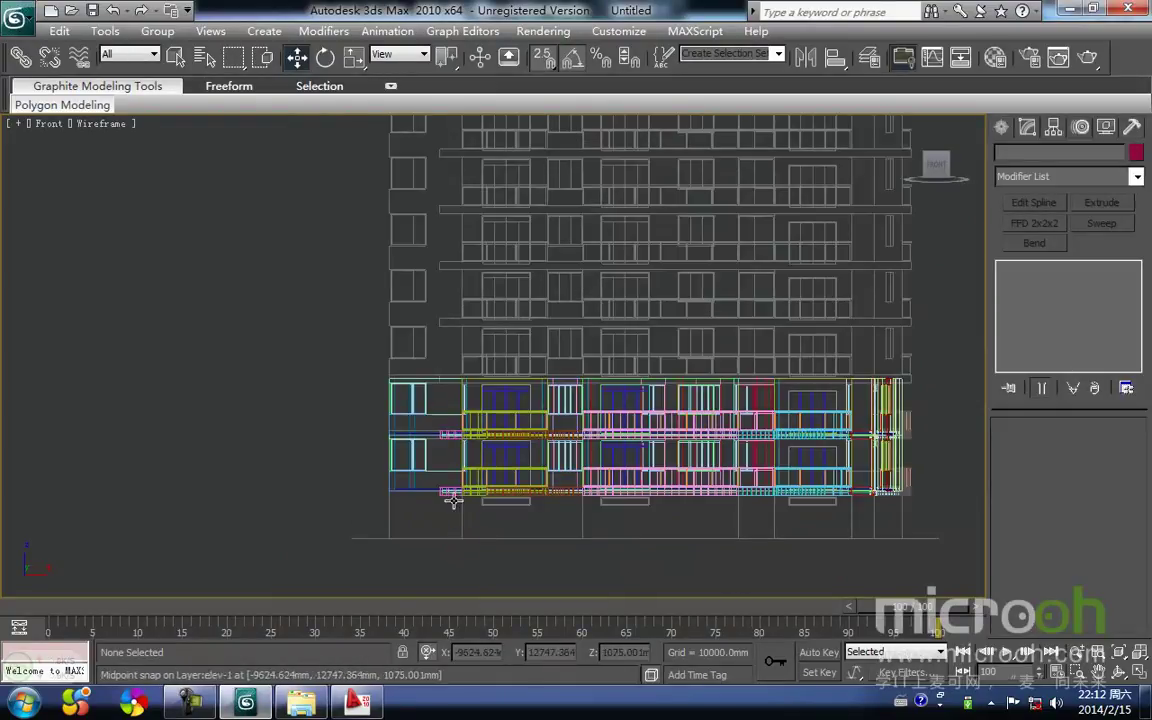
Step: Show the plan from above and frame the angled corner balcony beside the end wall
{"action": "left_click", "coordinate": [452, 435]}
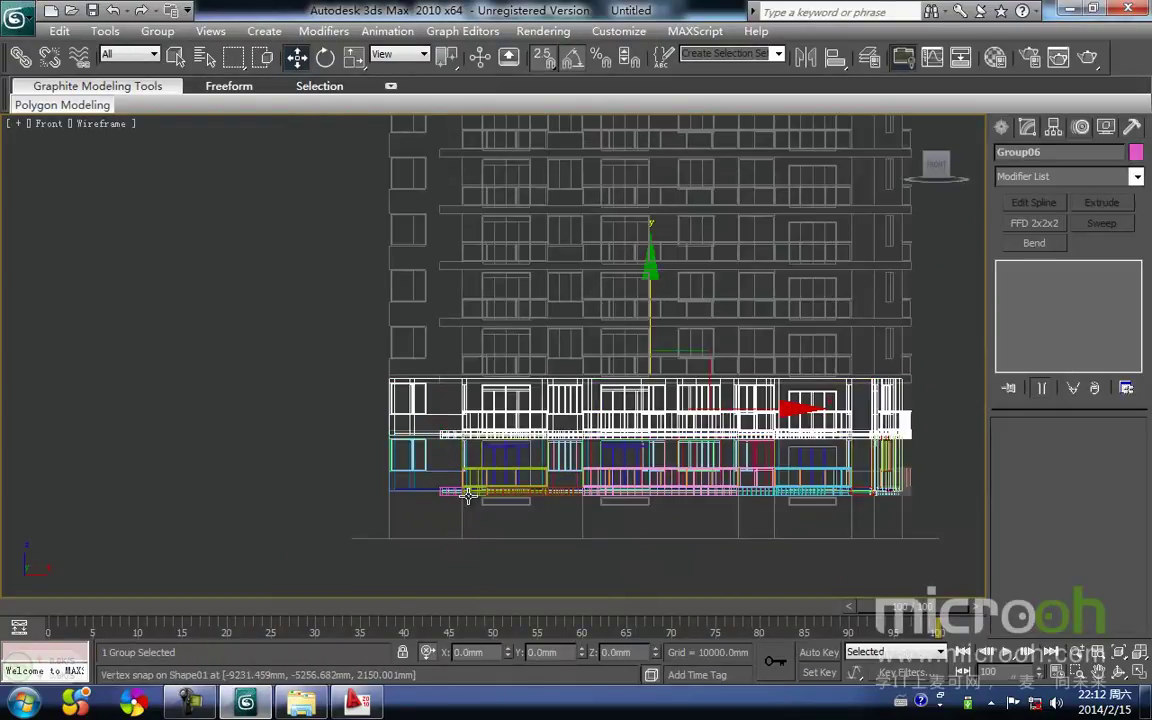
{"action": "left_click", "coordinate": [468, 494]}
{"action": "mouse_move", "coordinate": [470, 472]}
{"action": "middle_mouse_down"}
{"action": "mouse_move", "coordinate": [453, 490]}
{"action": "mouse_move", "coordinate": [455, 478]}
{"action": "middle_mouse_up"}
{"action": "key", "text": "t"}
{"action": "scroll", "coordinate": [455, 478], "scroll_direction": "up", "scroll_amount": 5}
{"action": "middle_click_drag", "start_coordinate": [502, 521], "coordinate": [517, 486]}
{"action": "right_click", "coordinate": [494, 470]}
{"action": "left_click", "coordinate": [530, 410]}
{"action": "scroll", "coordinate": [530, 467], "scroll_direction": "up", "scroll_amount": 2}
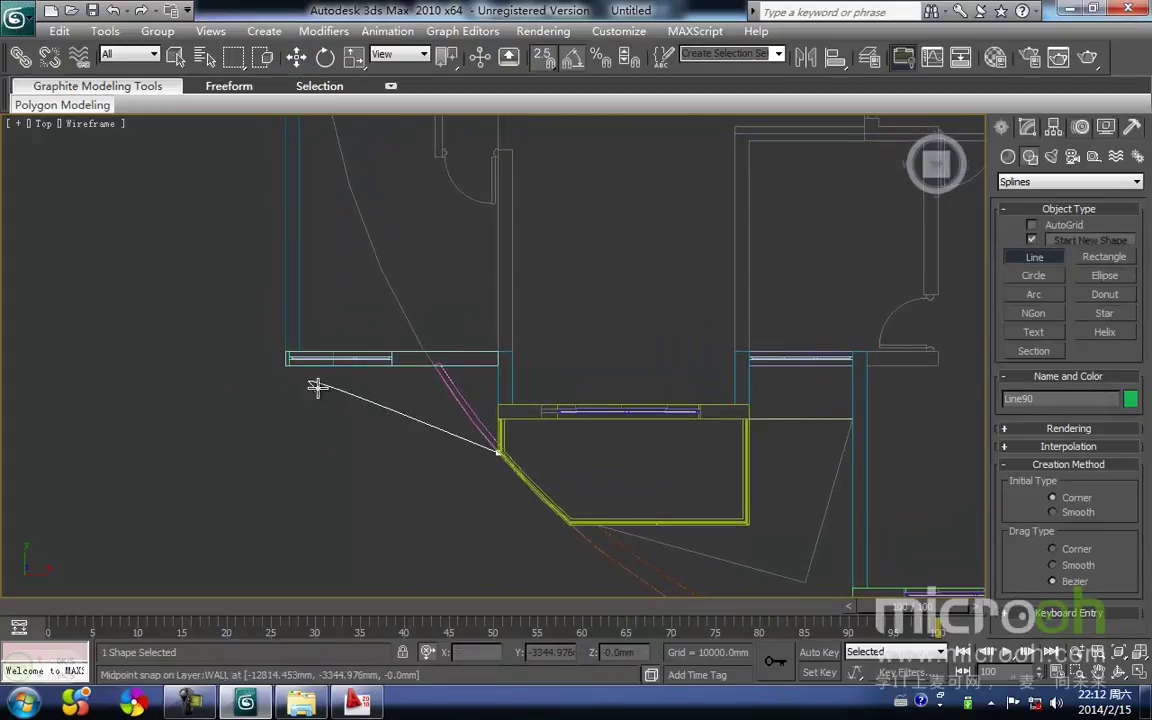
{"action": "right_click", "coordinate": [290, 408]}
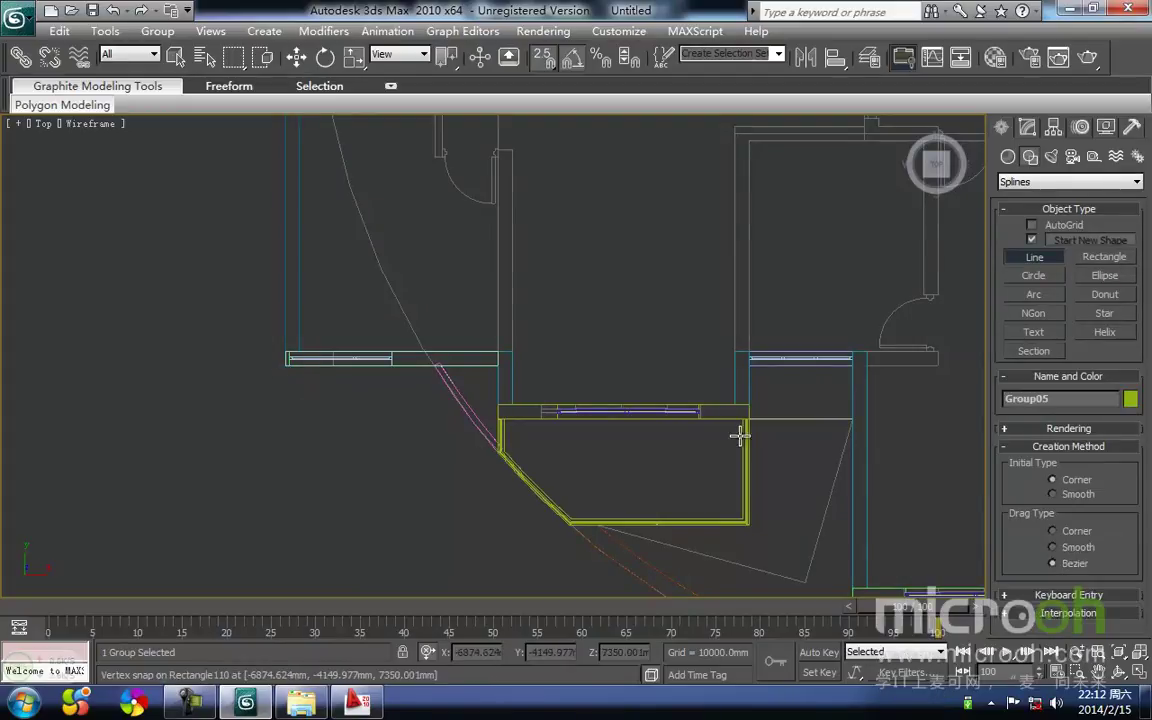
Step: Draw an end-end-middle arc of about 16277 mm radius from the angled balcony's outer corner to the end wall's outer corner
{"action": "right_click", "coordinate": [731, 328]}
{"action": "left_click_drag", "start_coordinate": [482, 456], "coordinate": [285, 377]}
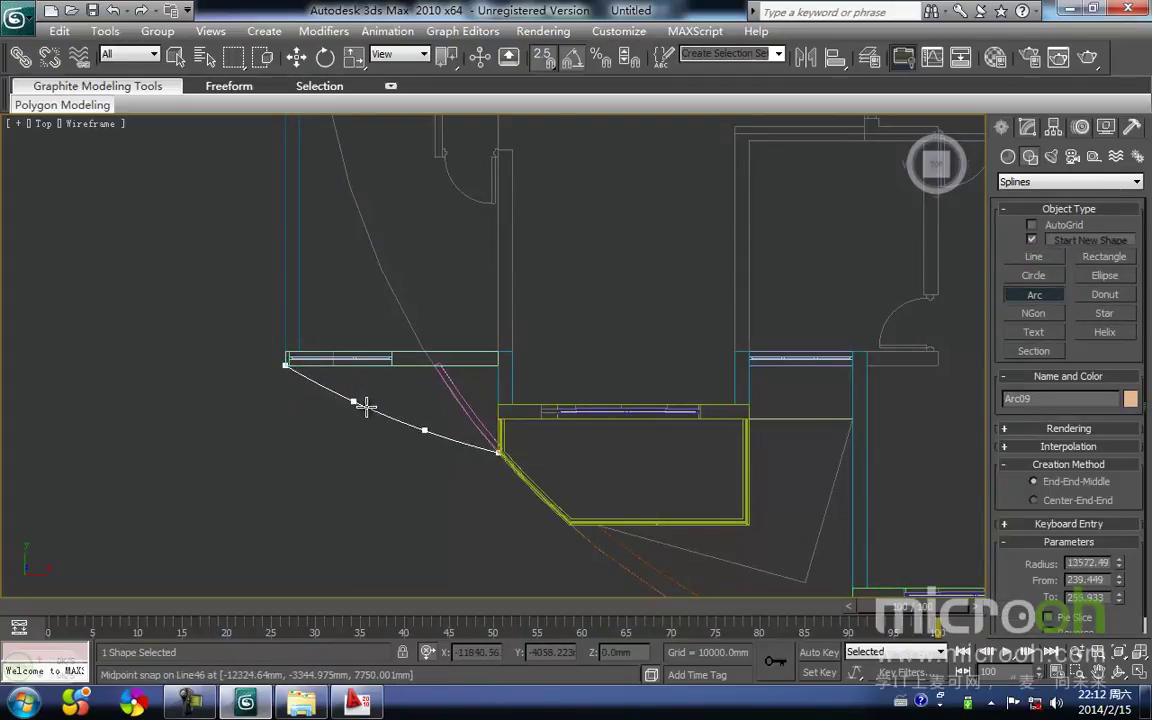
{"action": "left_click", "coordinate": [372, 408]}
{"action": "right_click", "coordinate": [390, 451]}
{"action": "left_click", "coordinate": [437, 470]}
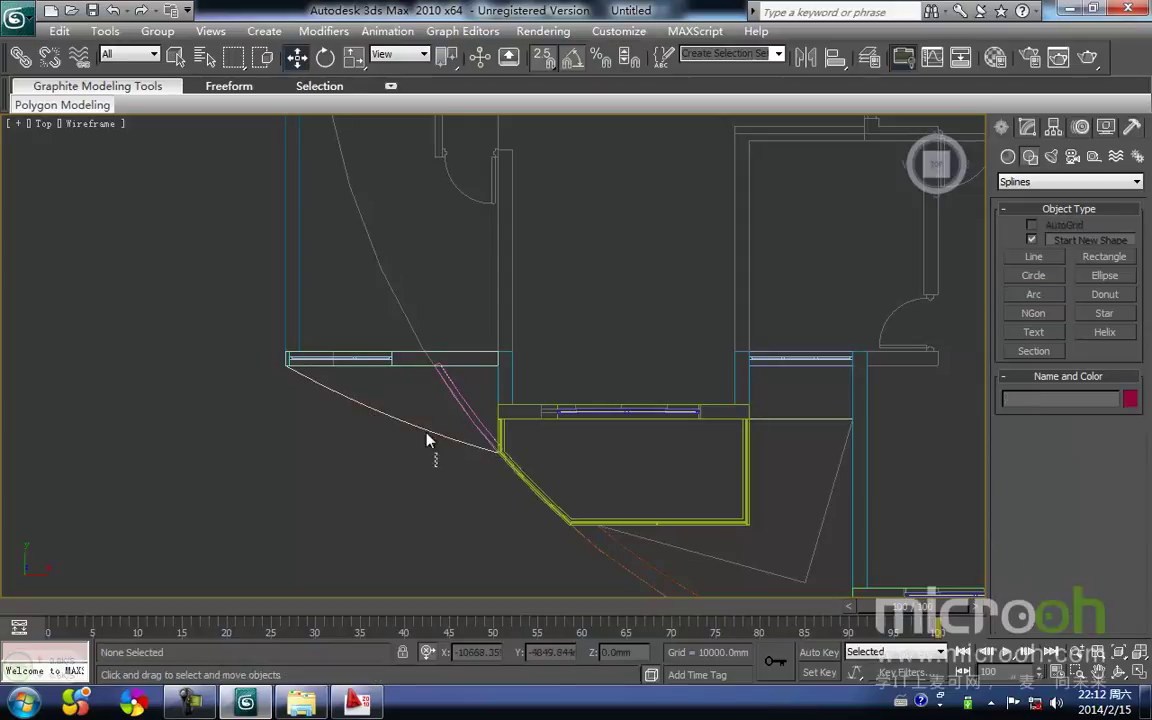
Step: Apply Edit Spline to the new arc and outline its spline inward into a thin closed band
{"action": "left_click", "coordinate": [455, 439]}
{"action": "left_click", "coordinate": [1027, 128]}
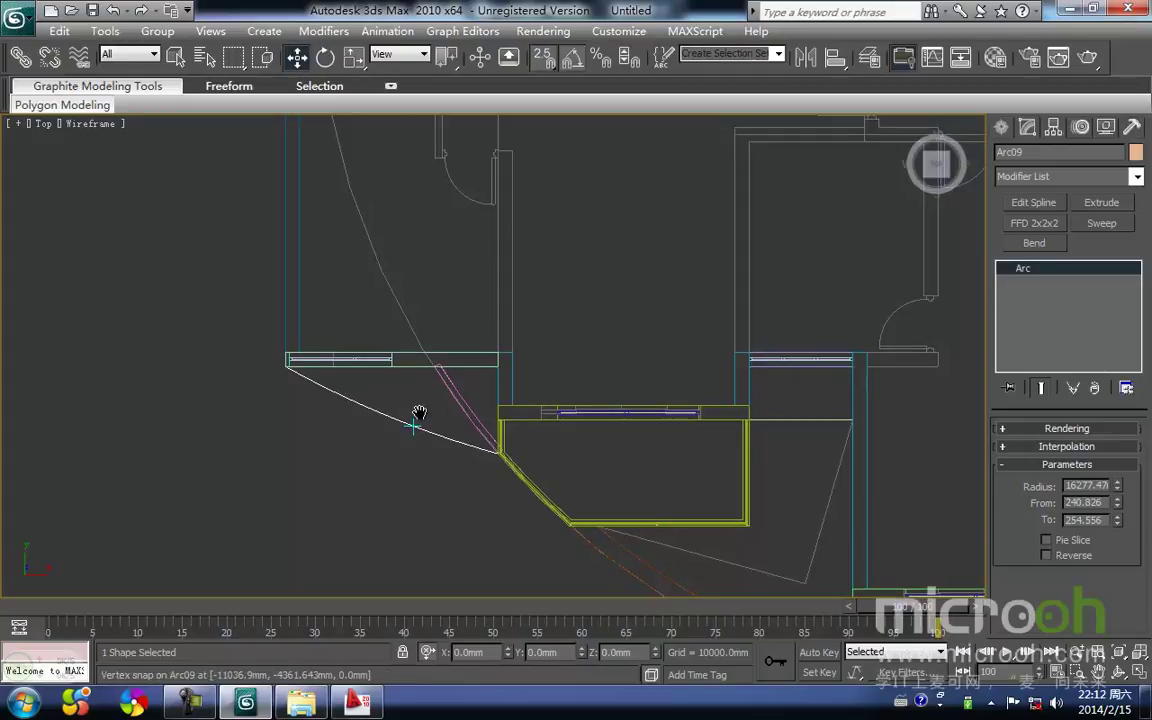
{"action": "left_click", "coordinate": [1032, 203]}
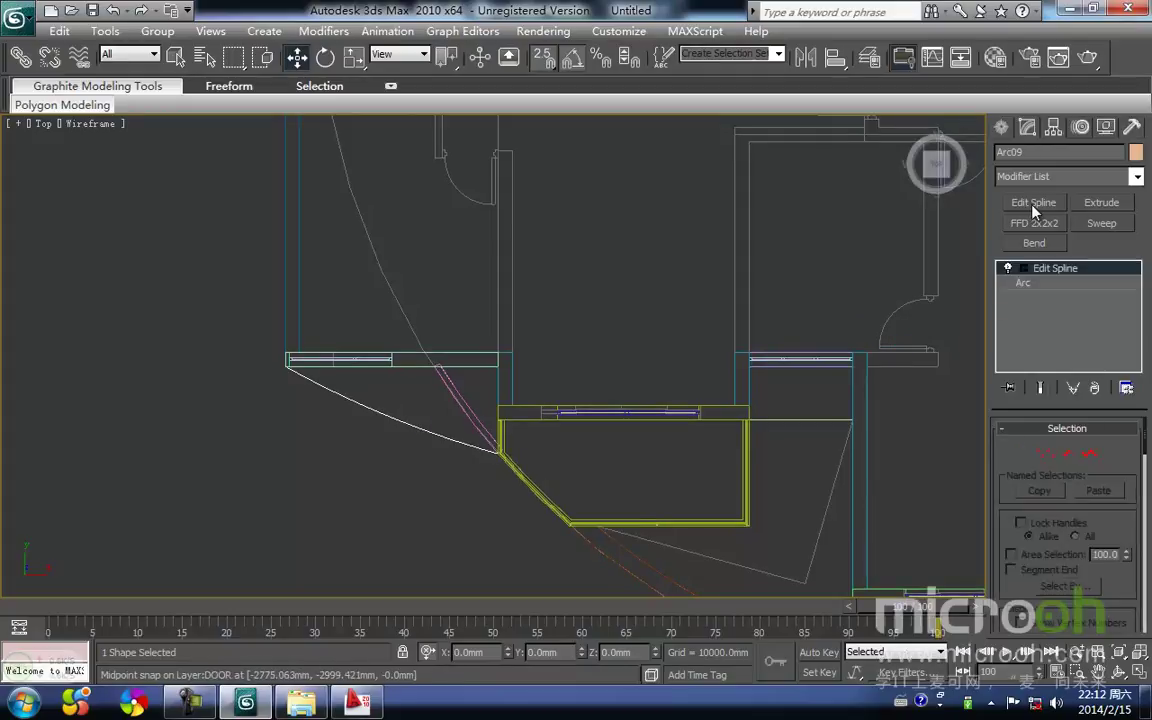
{"action": "left_click", "coordinate": [1088, 458]}
{"action": "left_click_drag", "start_coordinate": [445, 412], "coordinate": [414, 495]}
{"action": "left_click_drag", "start_coordinate": [1146, 443], "coordinate": [1148, 566]}
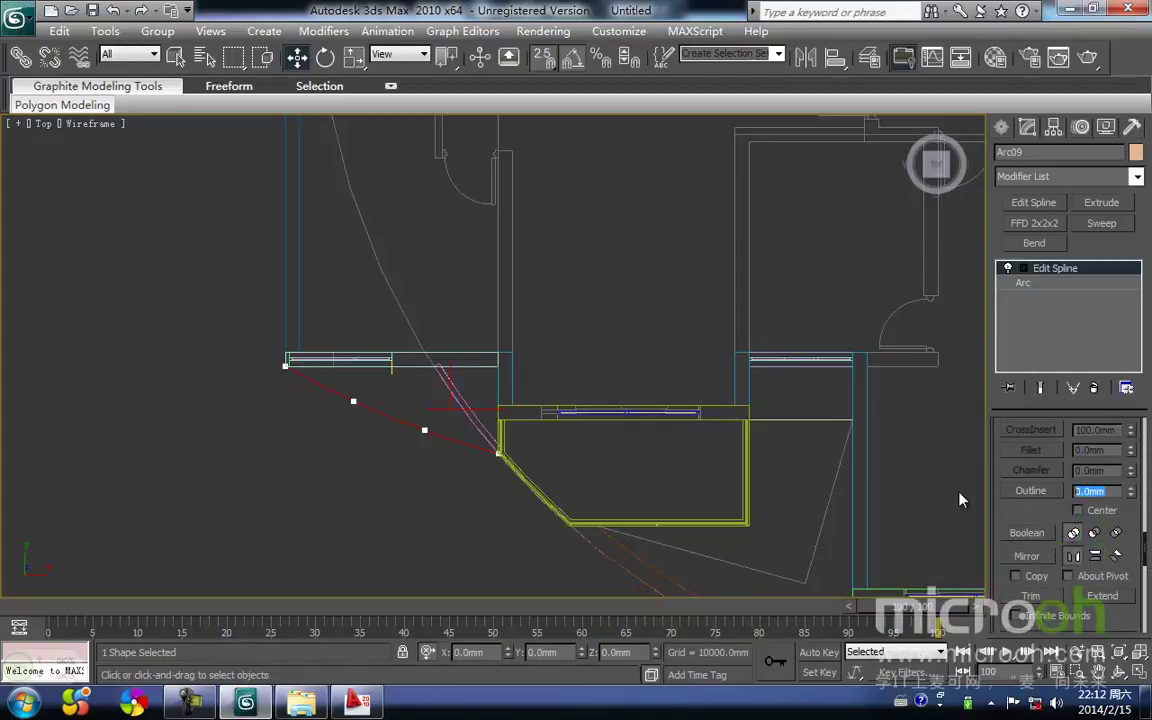
{"action": "left_click_drag", "start_coordinate": [1103, 491], "coordinate": [880, 508]}
{"action": "key", "text": "Return"}
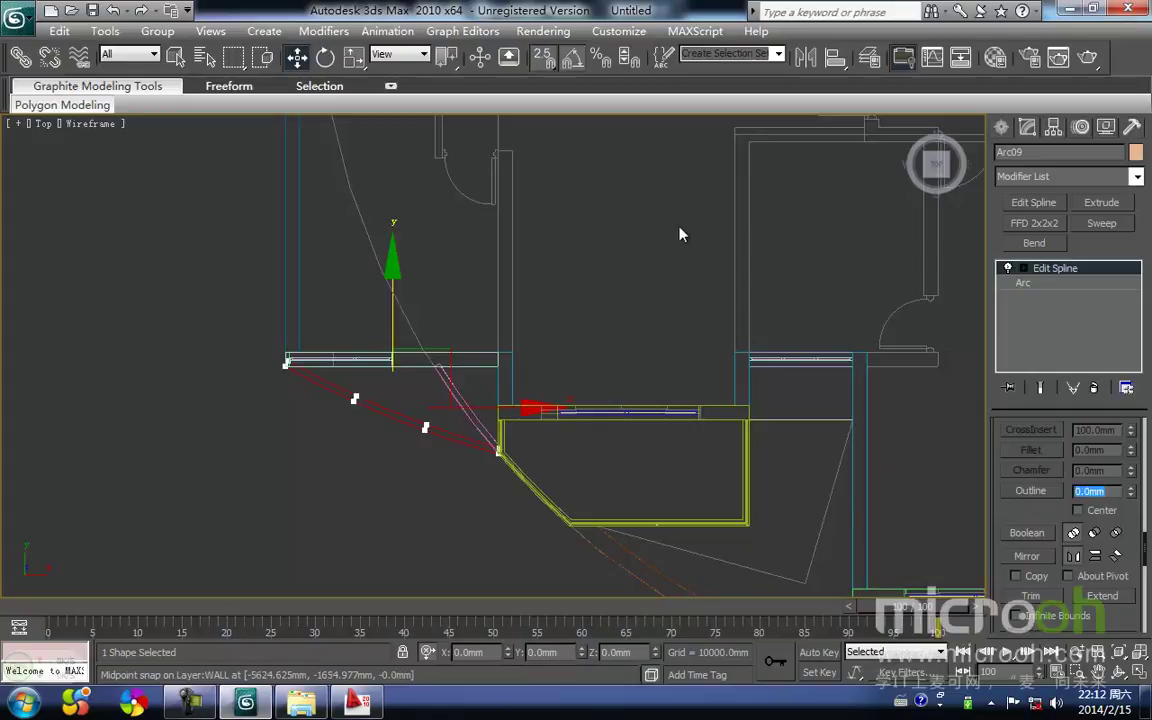
Step: Extrude the outlined arc band by 400 mm
{"action": "left_click", "coordinate": [1100, 203]}
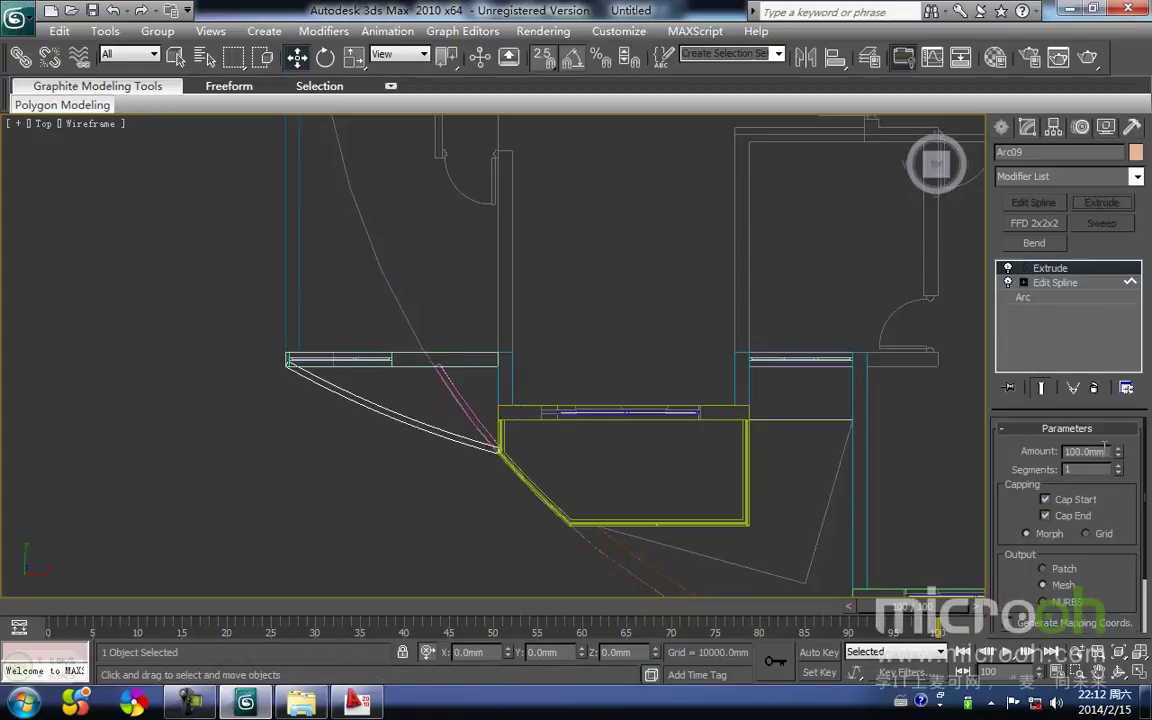
{"action": "type", "text": "400"}
{"action": "key", "text": "Return"}
Step: In the front view, raise the arc band vertically to line up with the upper floor's existing horizontal band
{"action": "key", "text": "f"}
{"action": "scroll", "coordinate": [395, 385], "scroll_direction": "down", "scroll_amount": 4}
{"action": "middle_click_drag", "start_coordinate": [411, 332], "coordinate": [374, 488]}
{"action": "scroll", "coordinate": [380, 478], "scroll_direction": "down", "scroll_amount": 2}
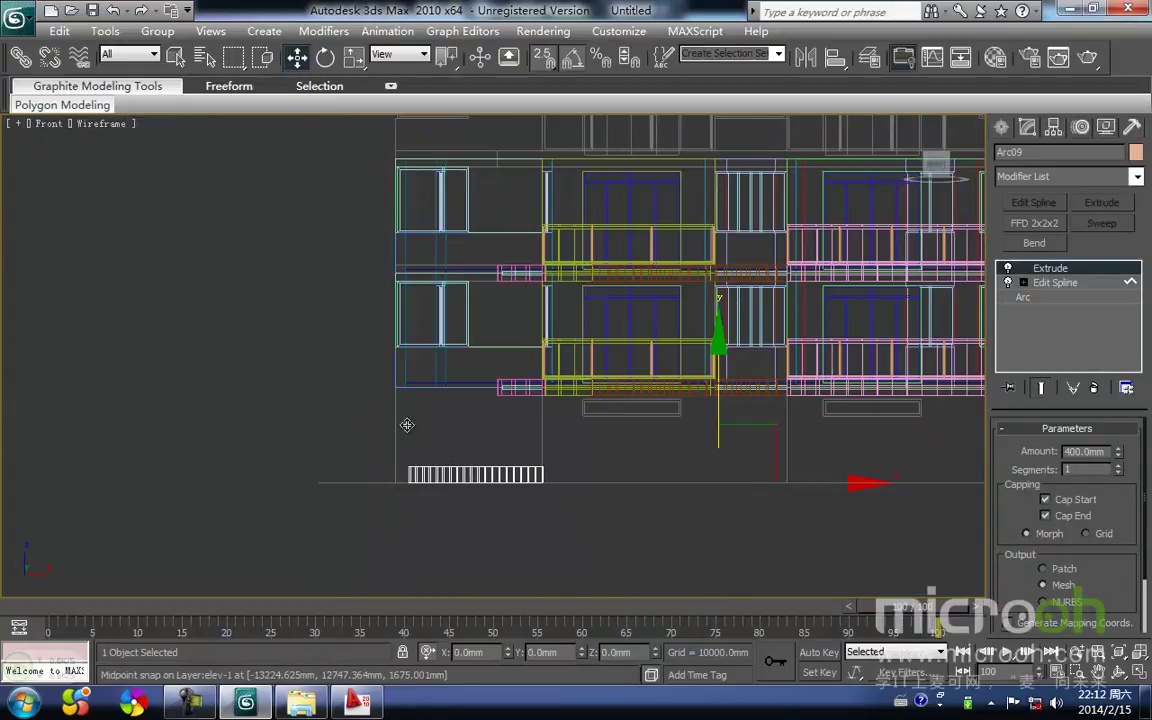
{"action": "key", "text": "space"}
{"action": "left_click_drag", "start_coordinate": [719, 410], "coordinate": [655, 216]}
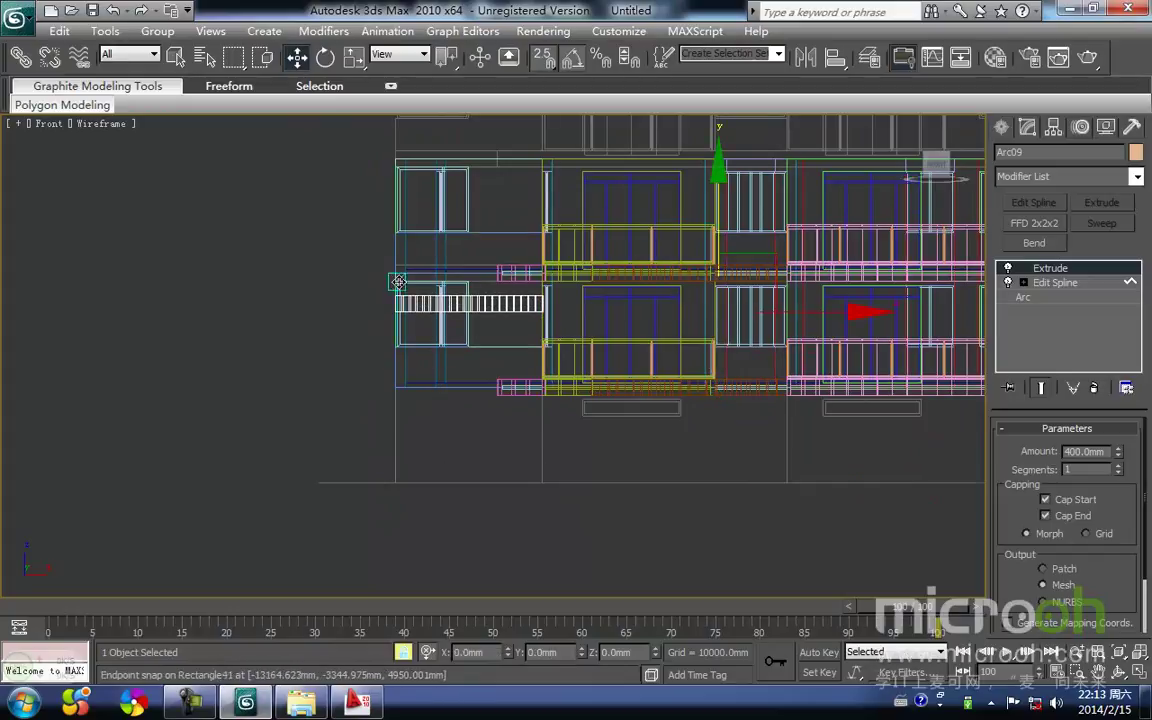
{"action": "middle_click_drag", "start_coordinate": [397, 283], "coordinate": [396, 343]}
{"action": "left_click_drag", "start_coordinate": [394, 356], "coordinate": [394, 325]}
Step: Shade the model and examine from an angle how the new band meets the end wall and the balcony band
{"action": "middle_click_drag", "start_coordinate": [481, 350], "coordinate": [403, 346]}
{"action": "key", "text": "F3"}
{"action": "middle_click_drag", "start_coordinate": [463, 368], "coordinate": [414, 357]}
{"action": "scroll", "coordinate": [421, 364], "scroll_direction": "down", "scroll_amount": 1}
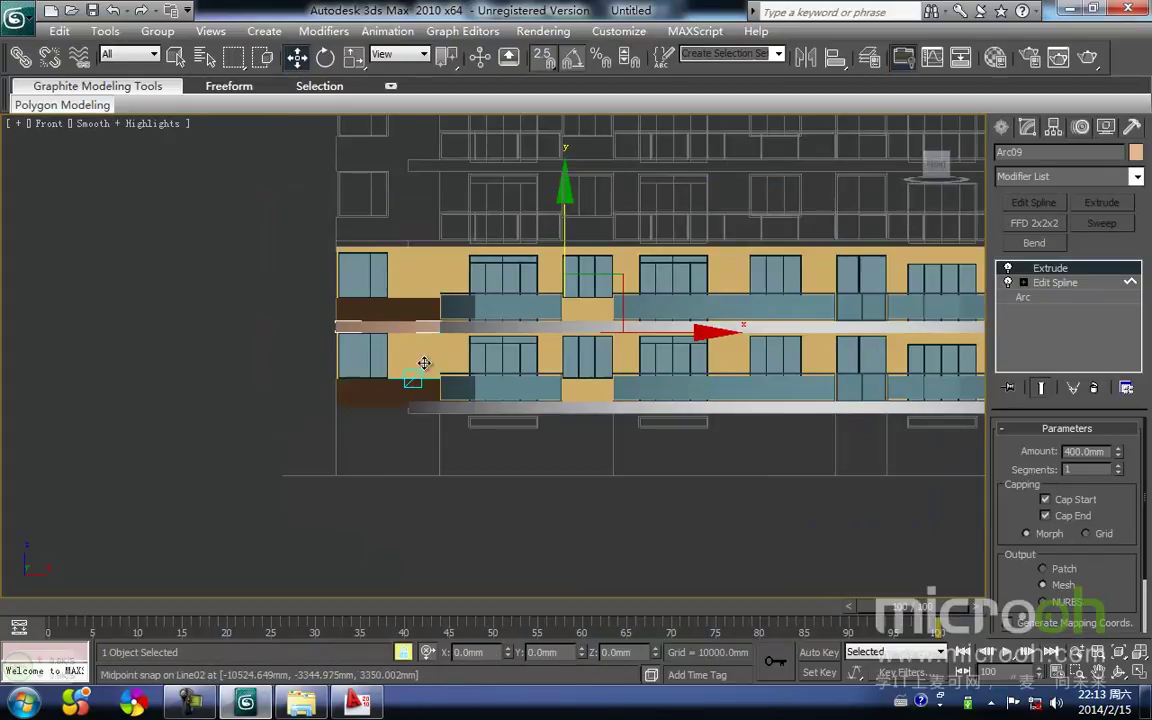
{"action": "scroll", "coordinate": [423, 362], "scroll_direction": "up", "scroll_amount": 1}
{"action": "scroll", "coordinate": [391, 325], "scroll_direction": "up", "scroll_amount": 2}
{"action": "middle_click_drag", "start_coordinate": [390, 316], "coordinate": [469, 367]}
{"action": "scroll", "coordinate": [470, 367], "scroll_direction": "down", "scroll_amount": 3}
{"action": "middle_click_drag", "start_coordinate": [512, 431], "coordinate": [433, 343], "text": "alt"}
{"action": "scroll", "coordinate": [561, 366], "scroll_direction": "up", "scroll_amount": 3}
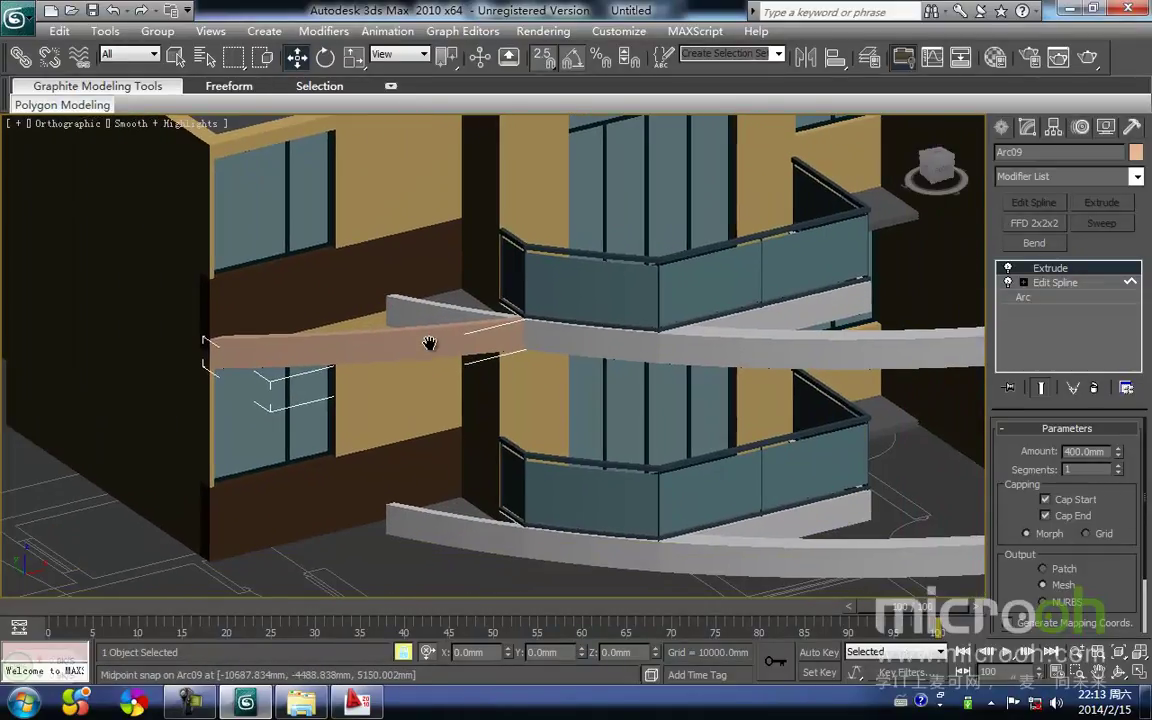
Step: Assign the white 线条 material to the new arc band and clear the selection
{"action": "key", "text": "m"}
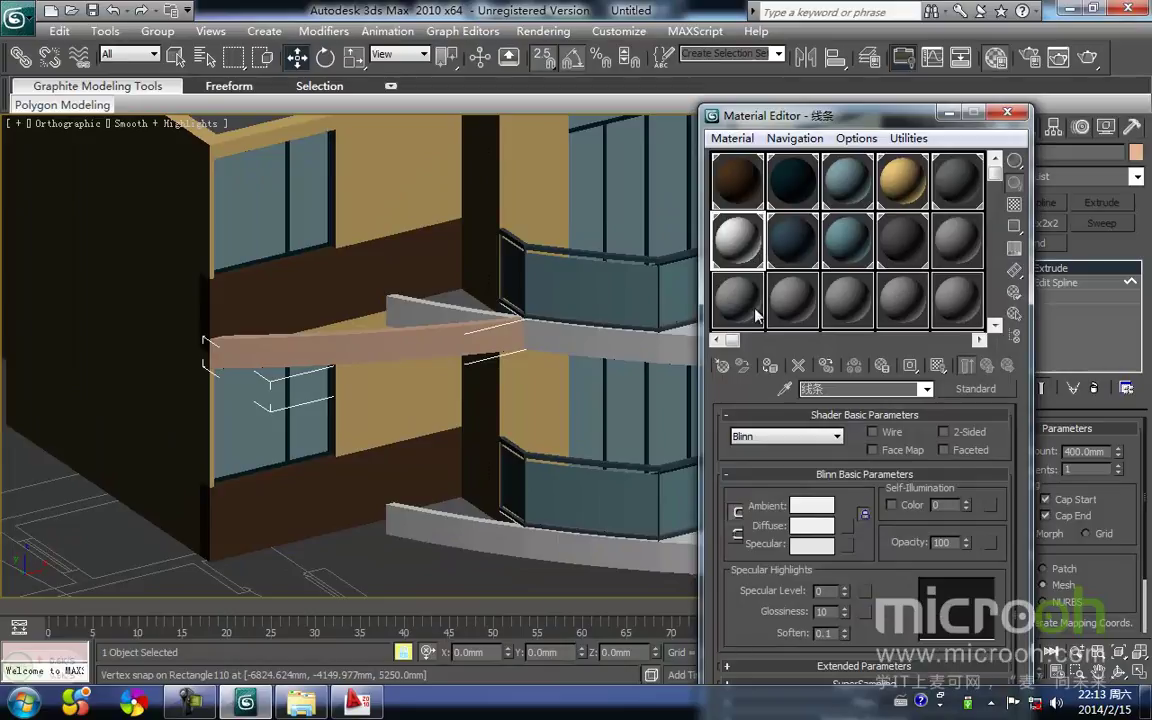
{"action": "left_click", "coordinate": [771, 367]}
{"action": "middle_click_drag", "start_coordinate": [532, 380], "coordinate": [501, 330]}
{"action": "scroll", "coordinate": [501, 330], "scroll_direction": "down", "scroll_amount": 3}
{"action": "left_click", "coordinate": [473, 482]}
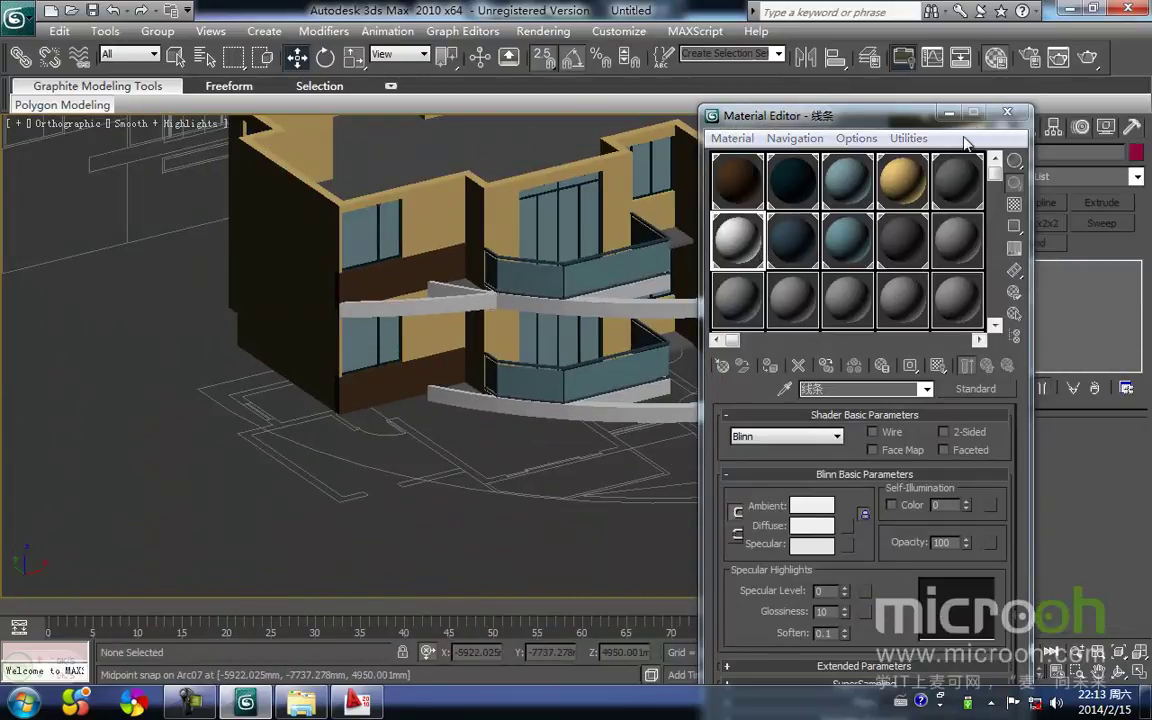